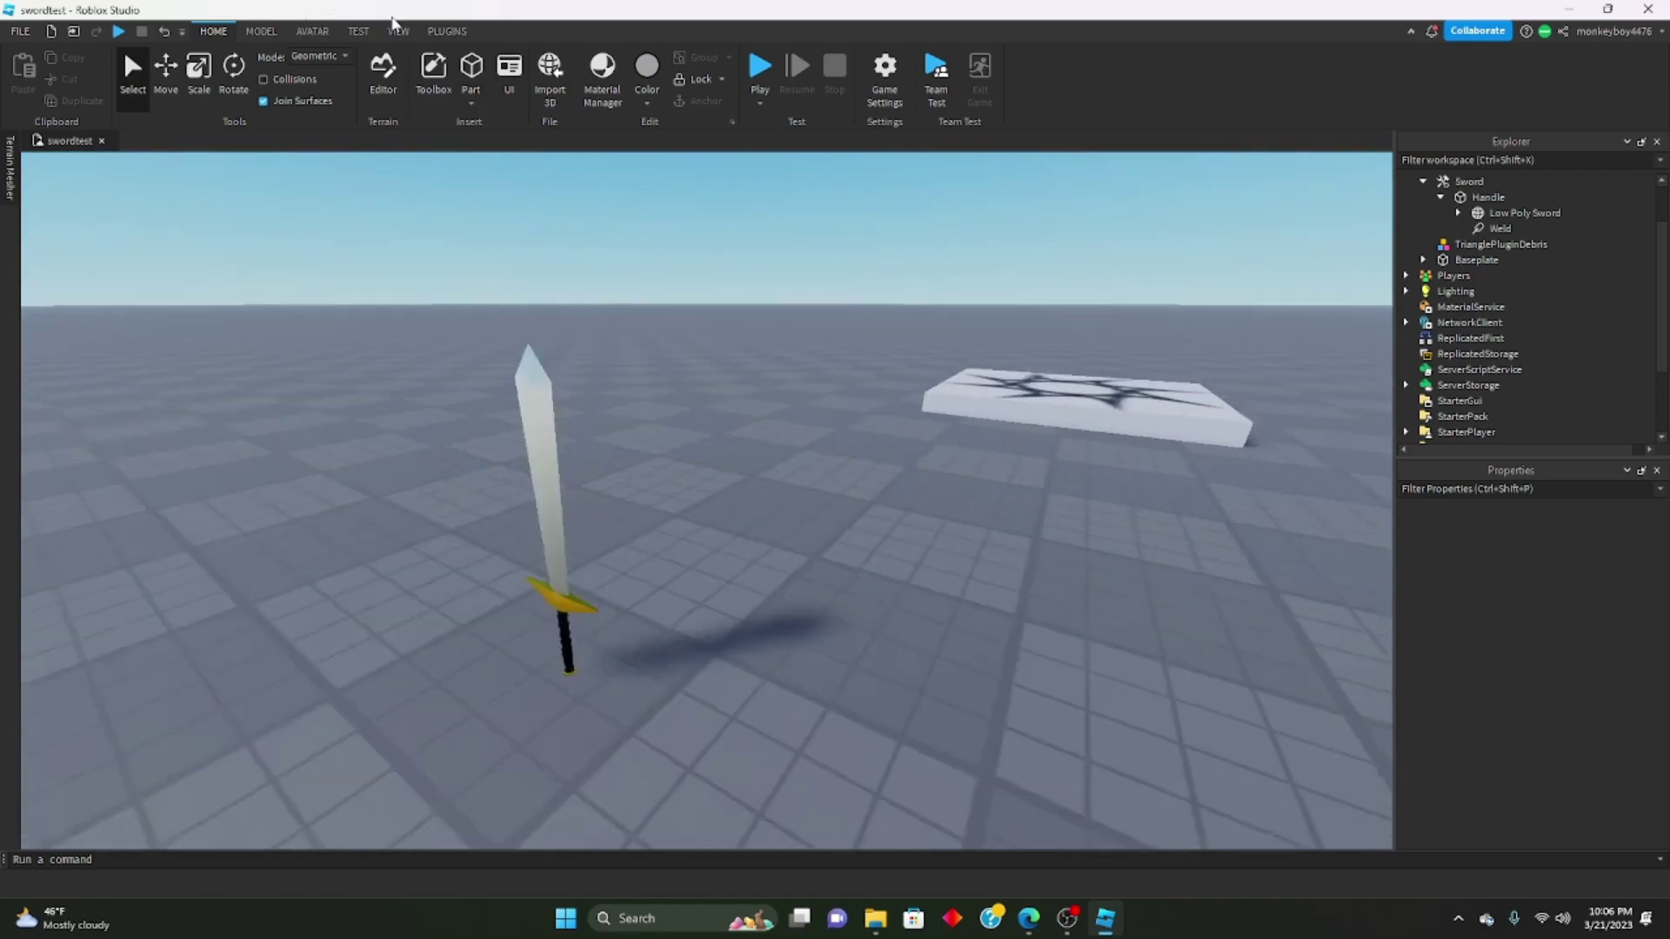
Insert an R6 preset rig beside the sword using Moon Animator's Character Inserter, and close the inserter.
click(453, 32)
click(1230, 62)
click(1253, 157)
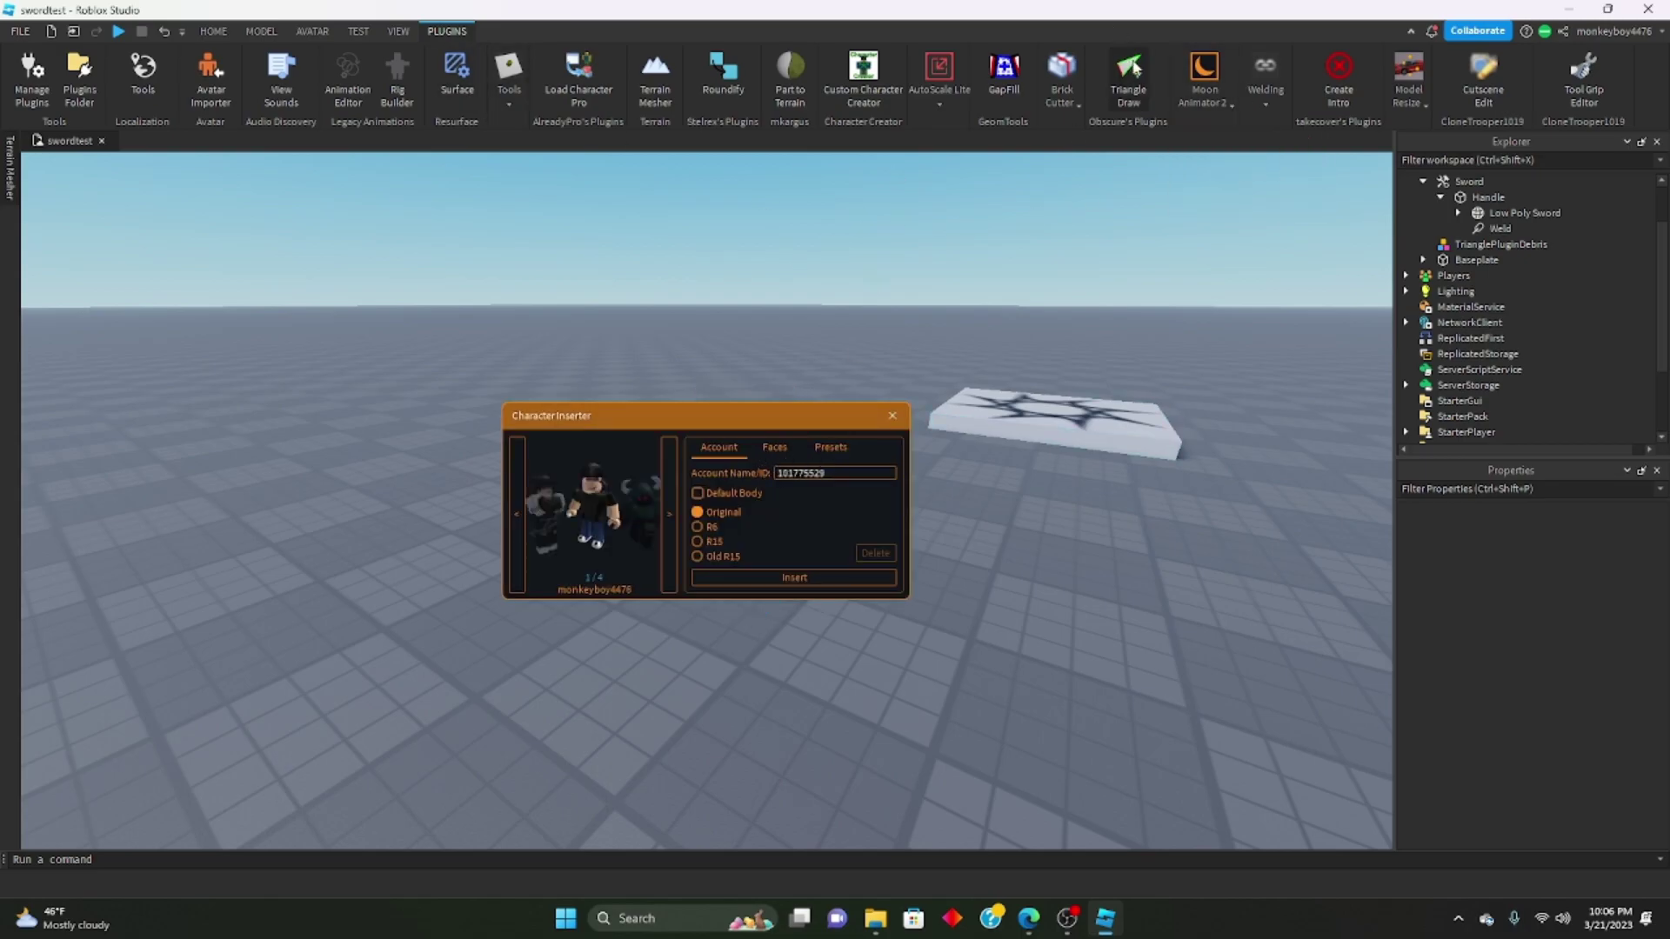
click(828, 449)
click(740, 515)
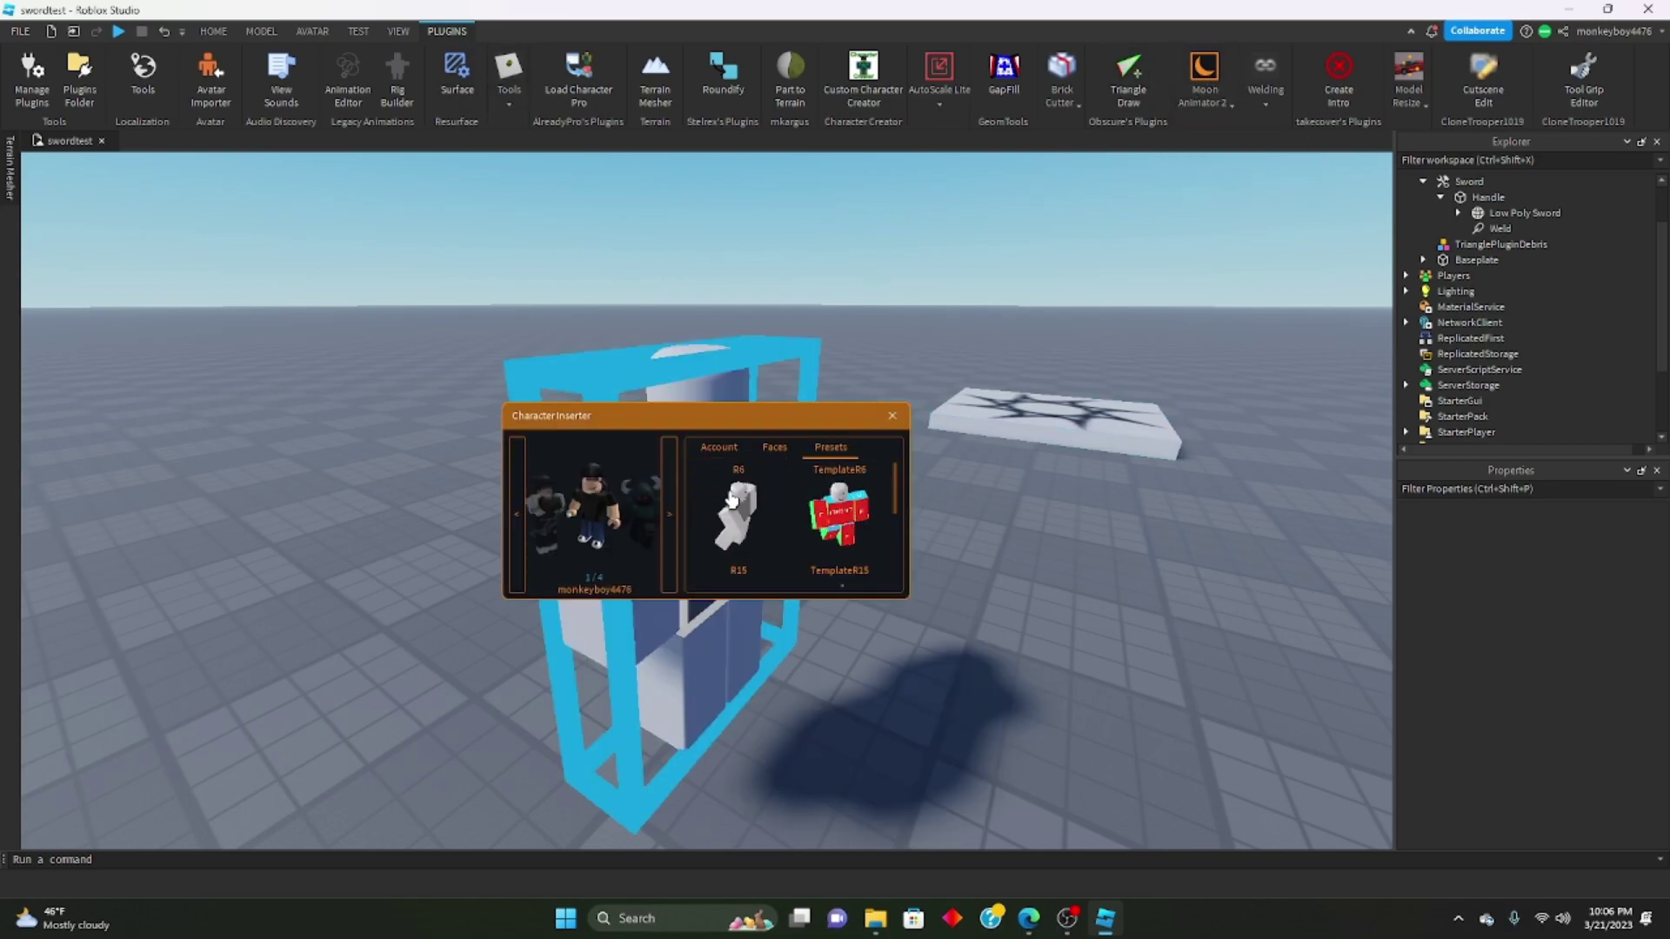
click(892, 416)
drag(739, 452, 830, 587)
key(ctrl+r)
right_drag(522, 461, 519, 374)
key(w)
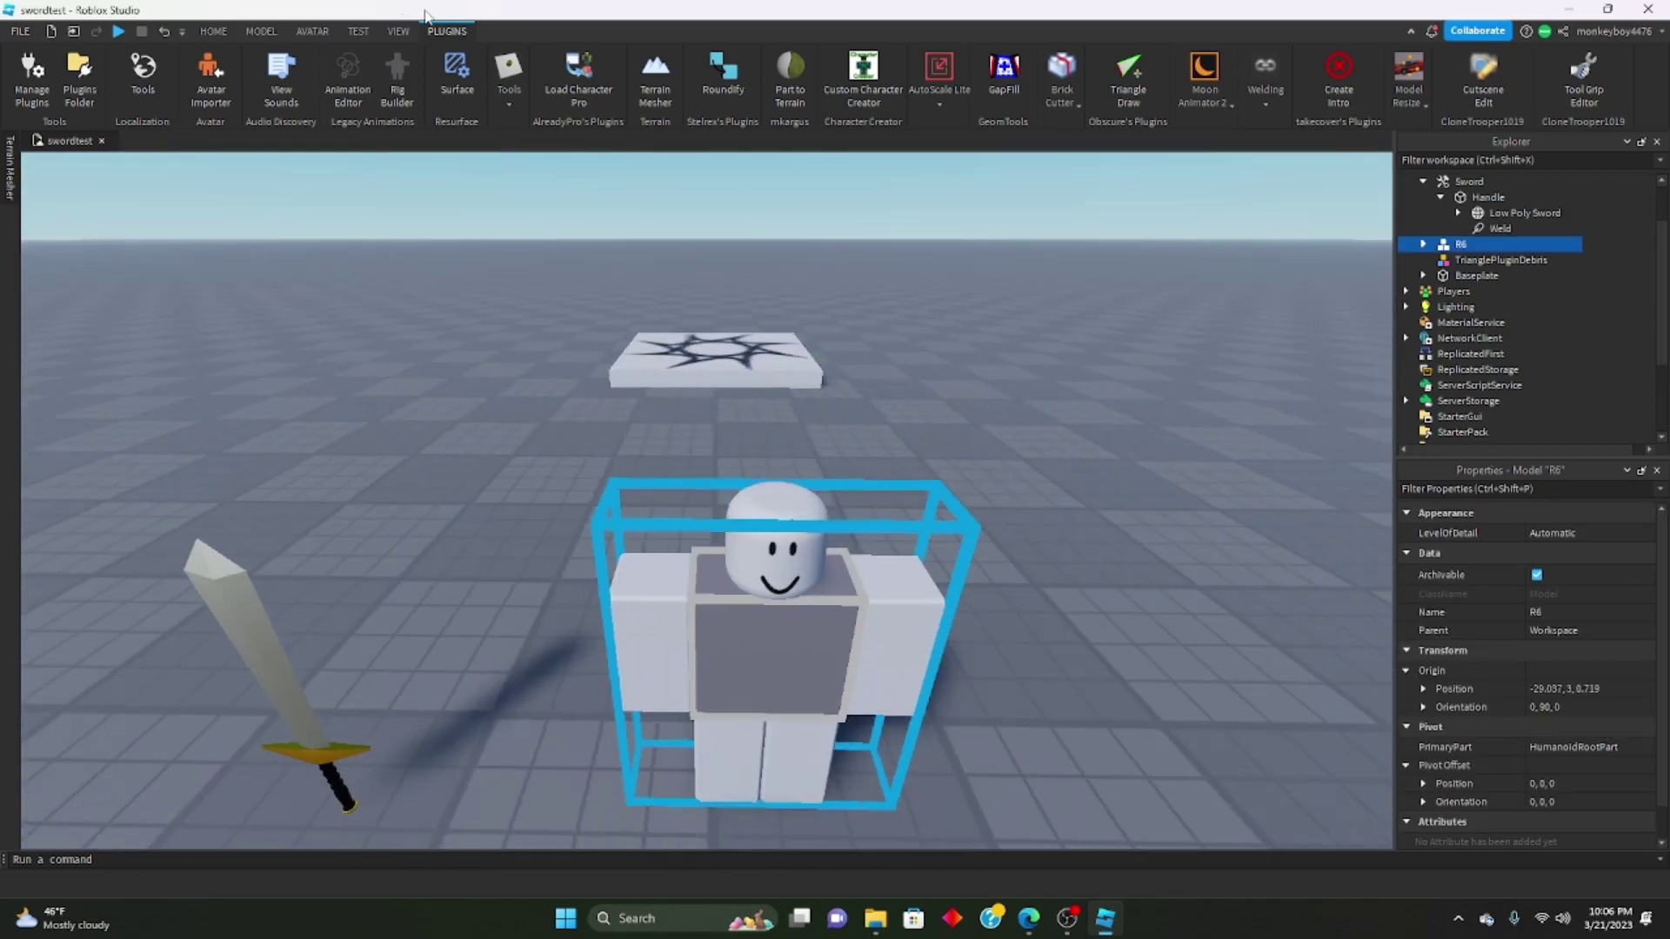
Check the avatar type in the game settings' avatar section, and close the settings without changes.
click(213, 31)
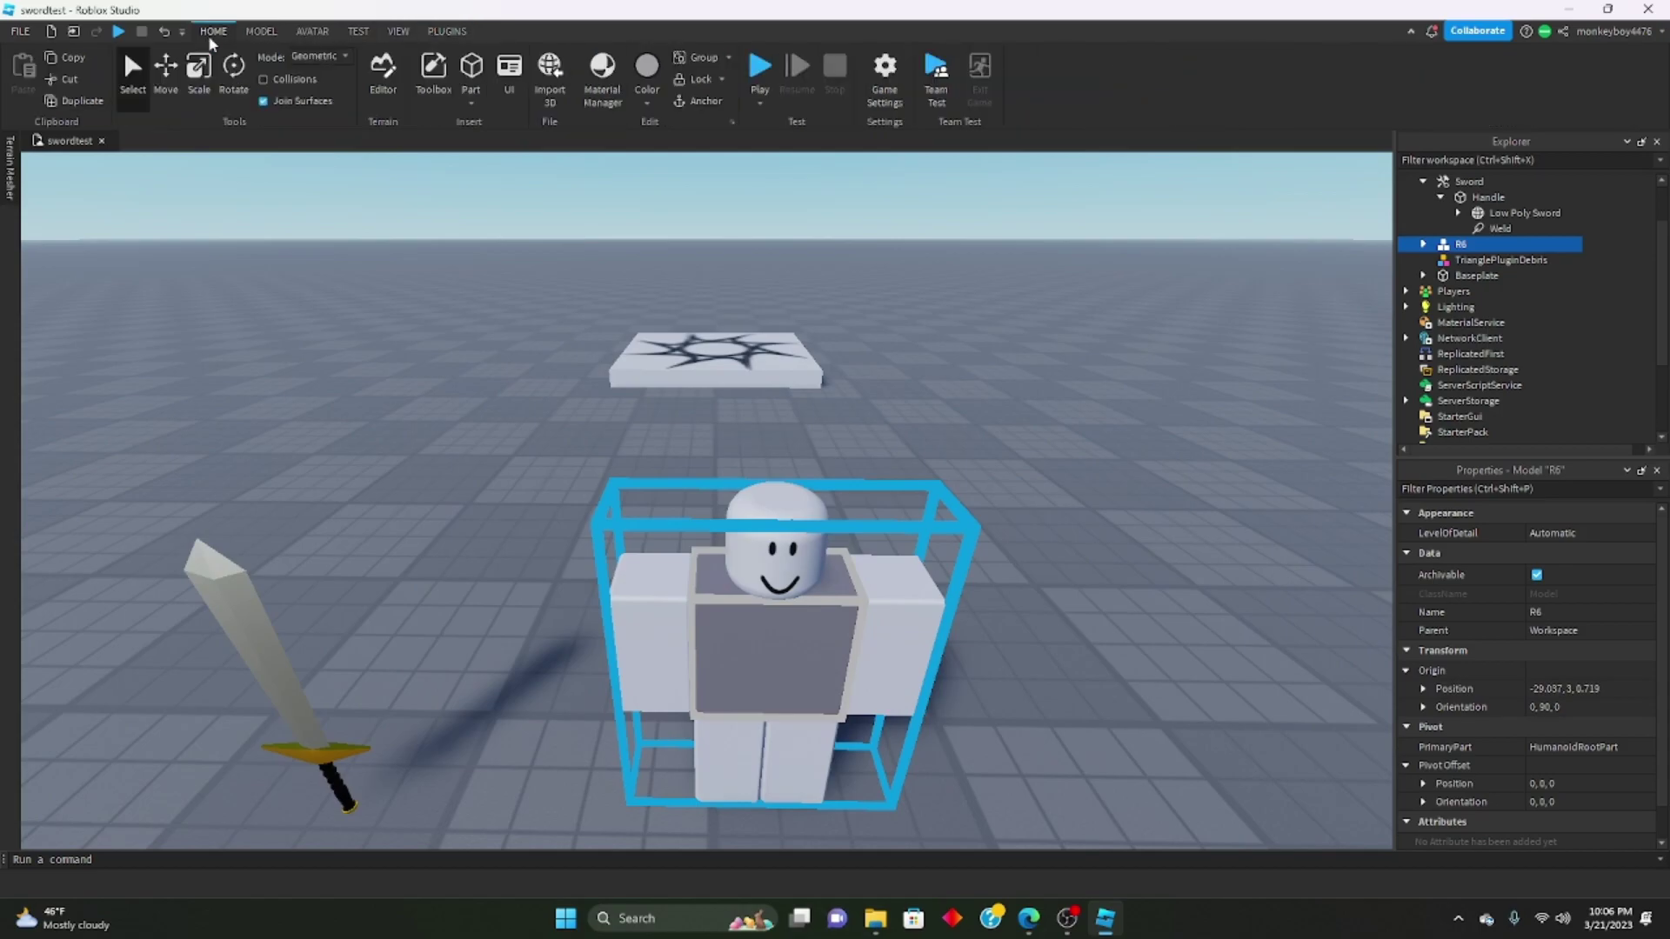
click(885, 78)
click(470, 445)
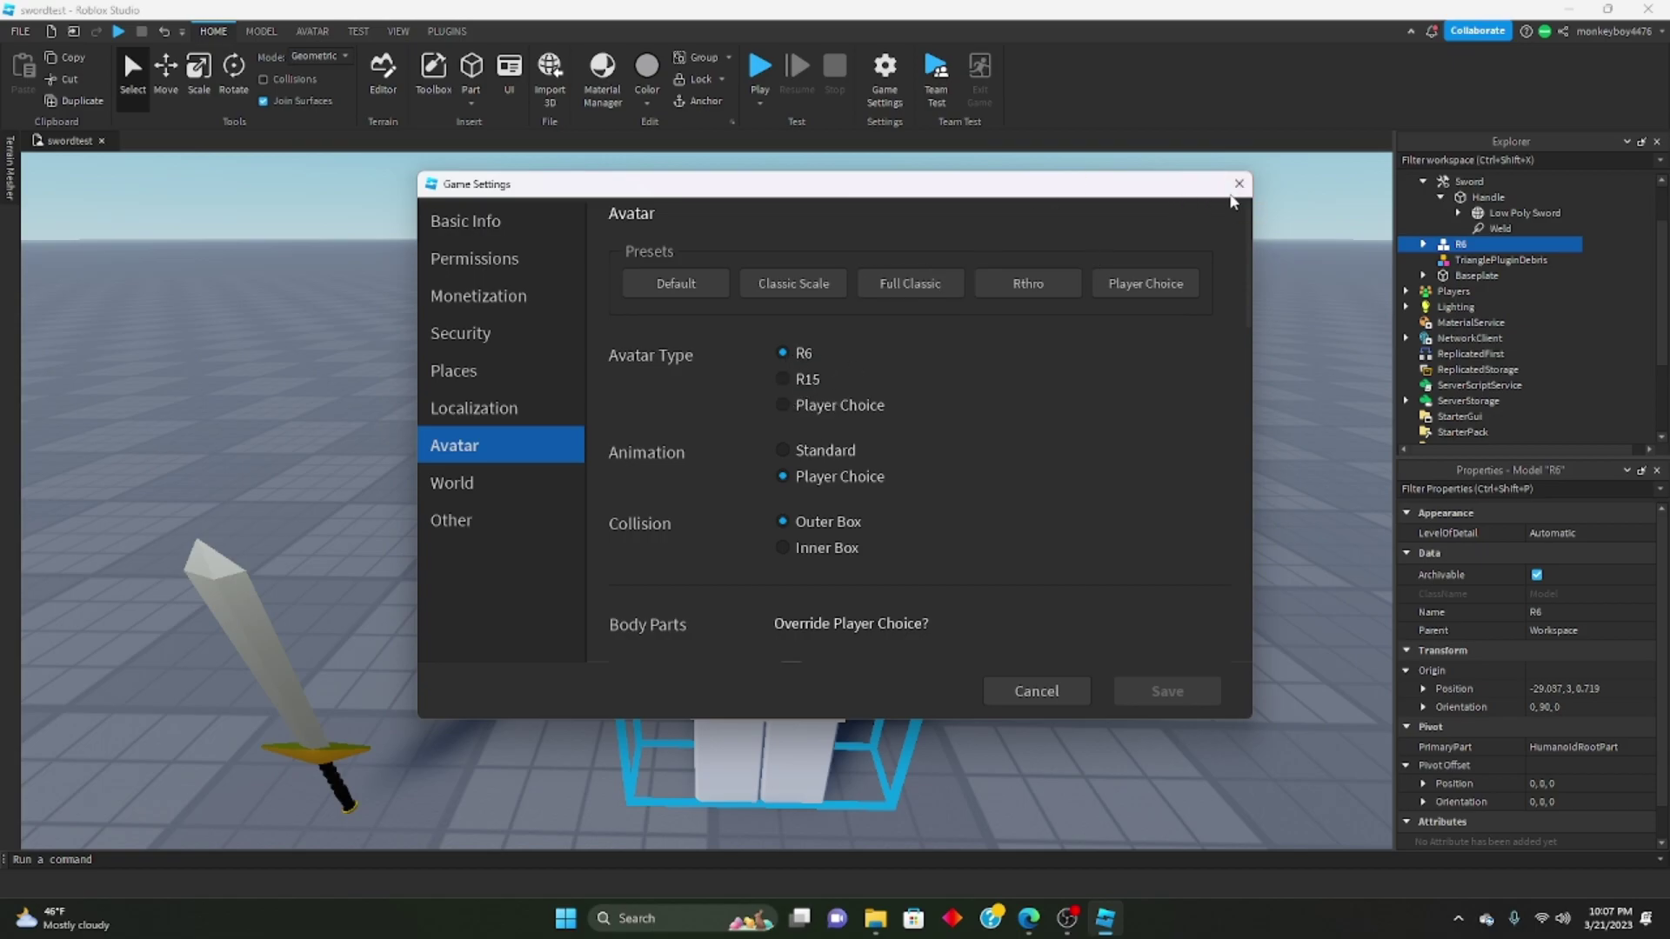
click(1239, 183)
Start a Moon Animator animation for the R6 rig, and reposition and widen the animator window below the character.
click(449, 31)
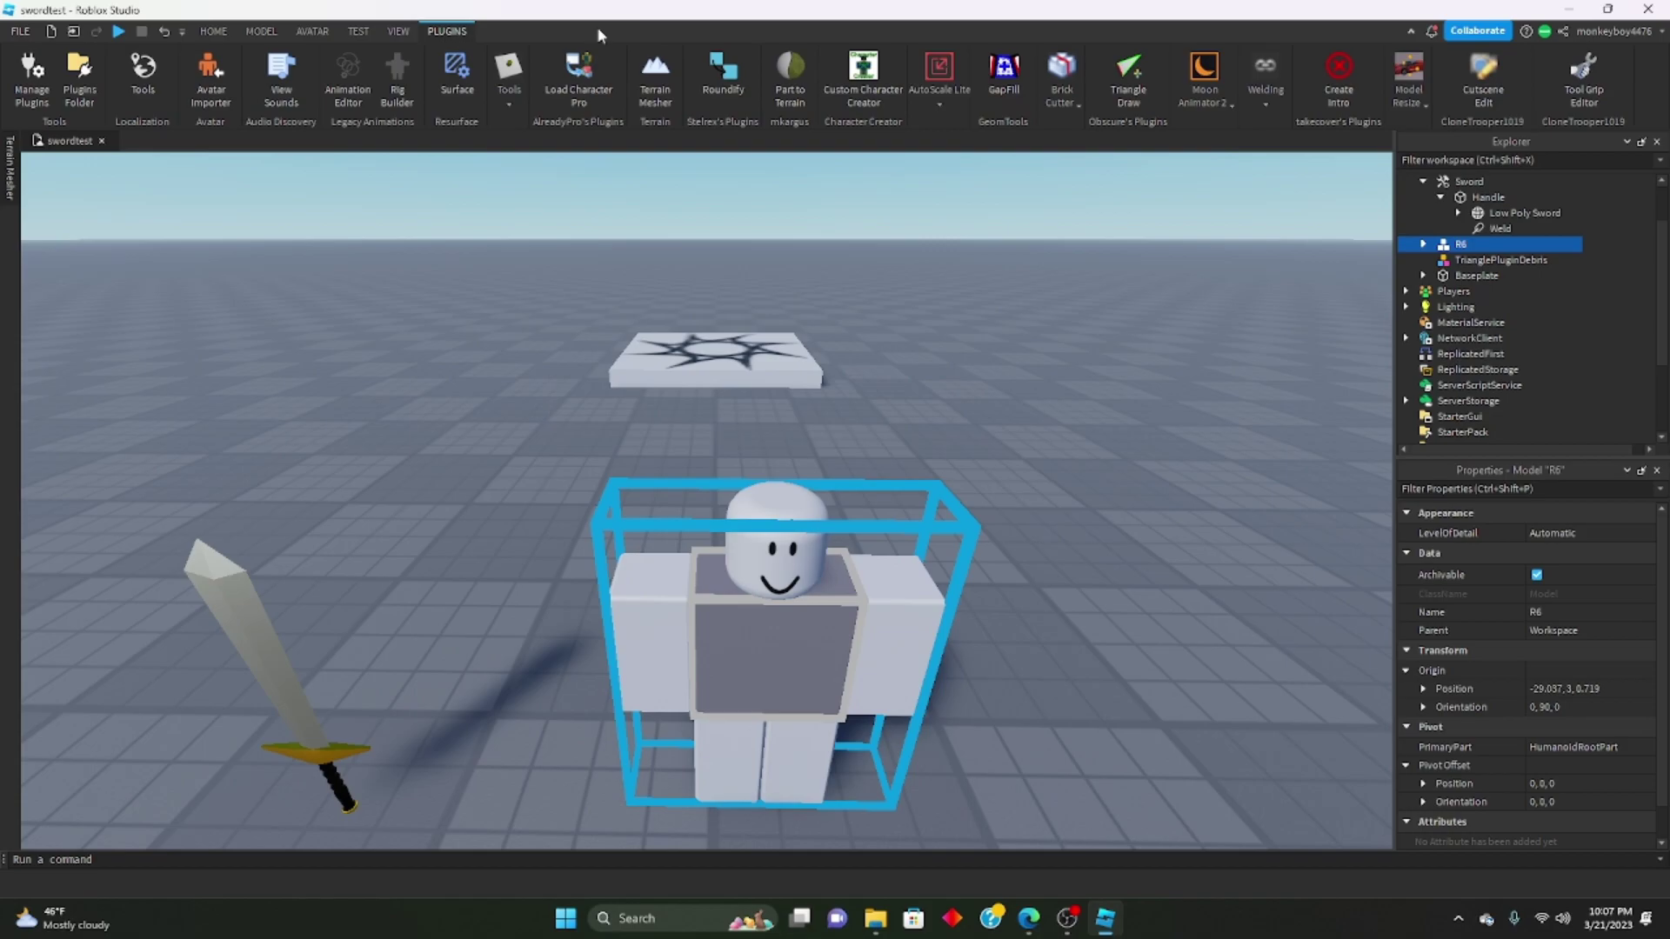
click(1194, 64)
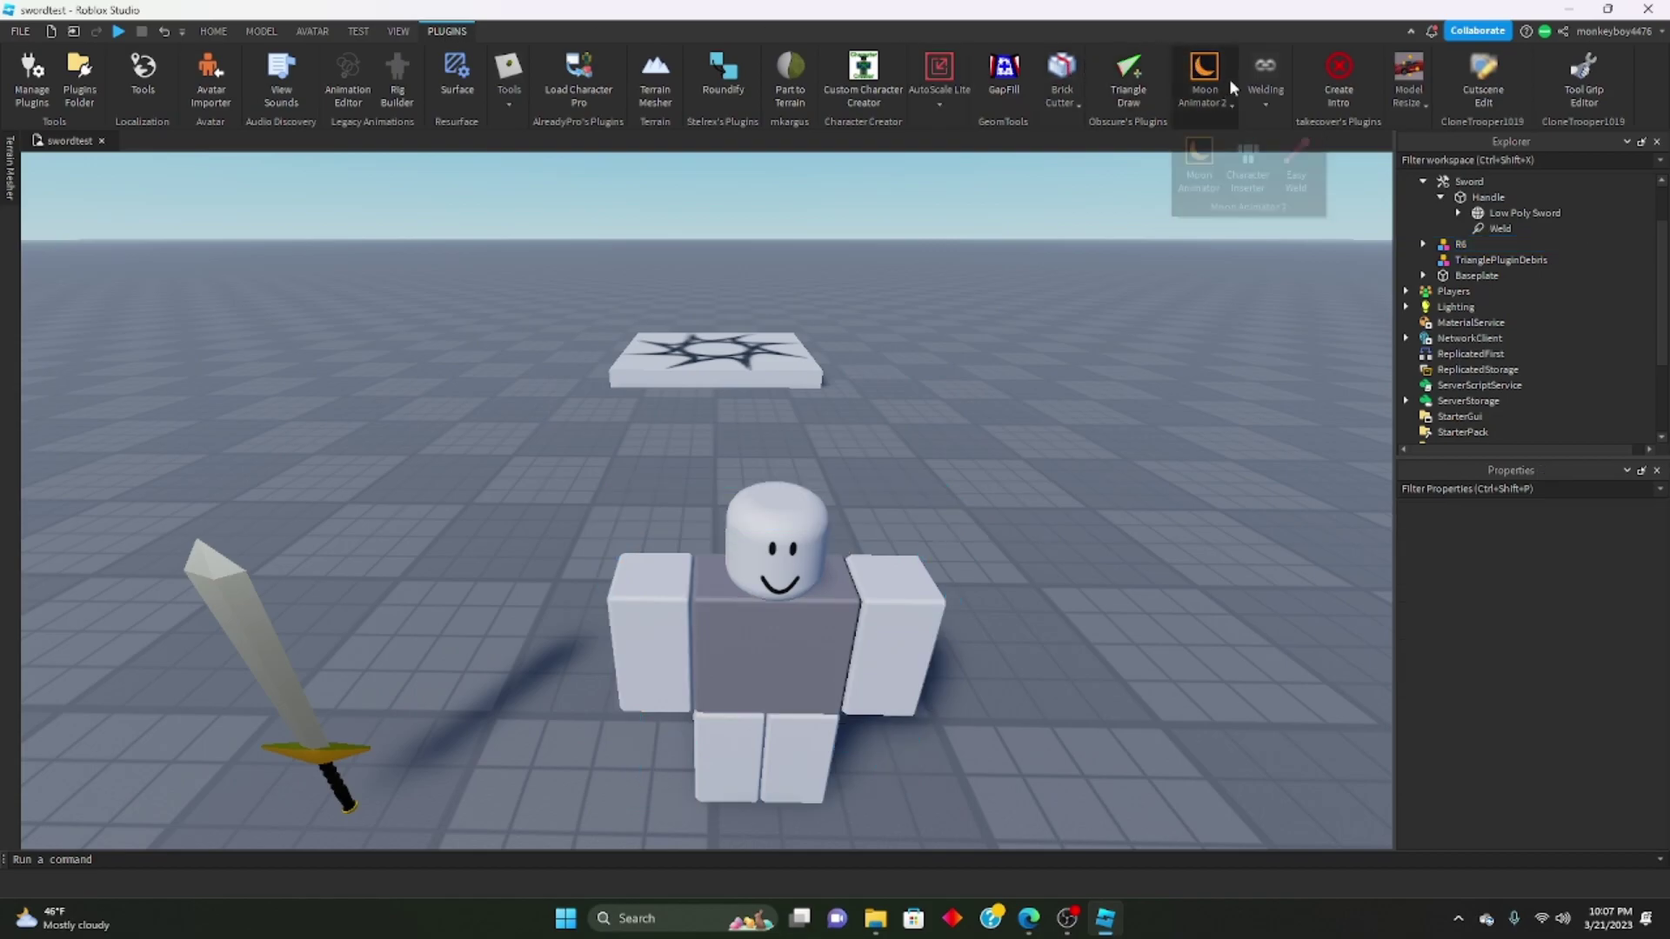
click(1198, 159)
click(708, 612)
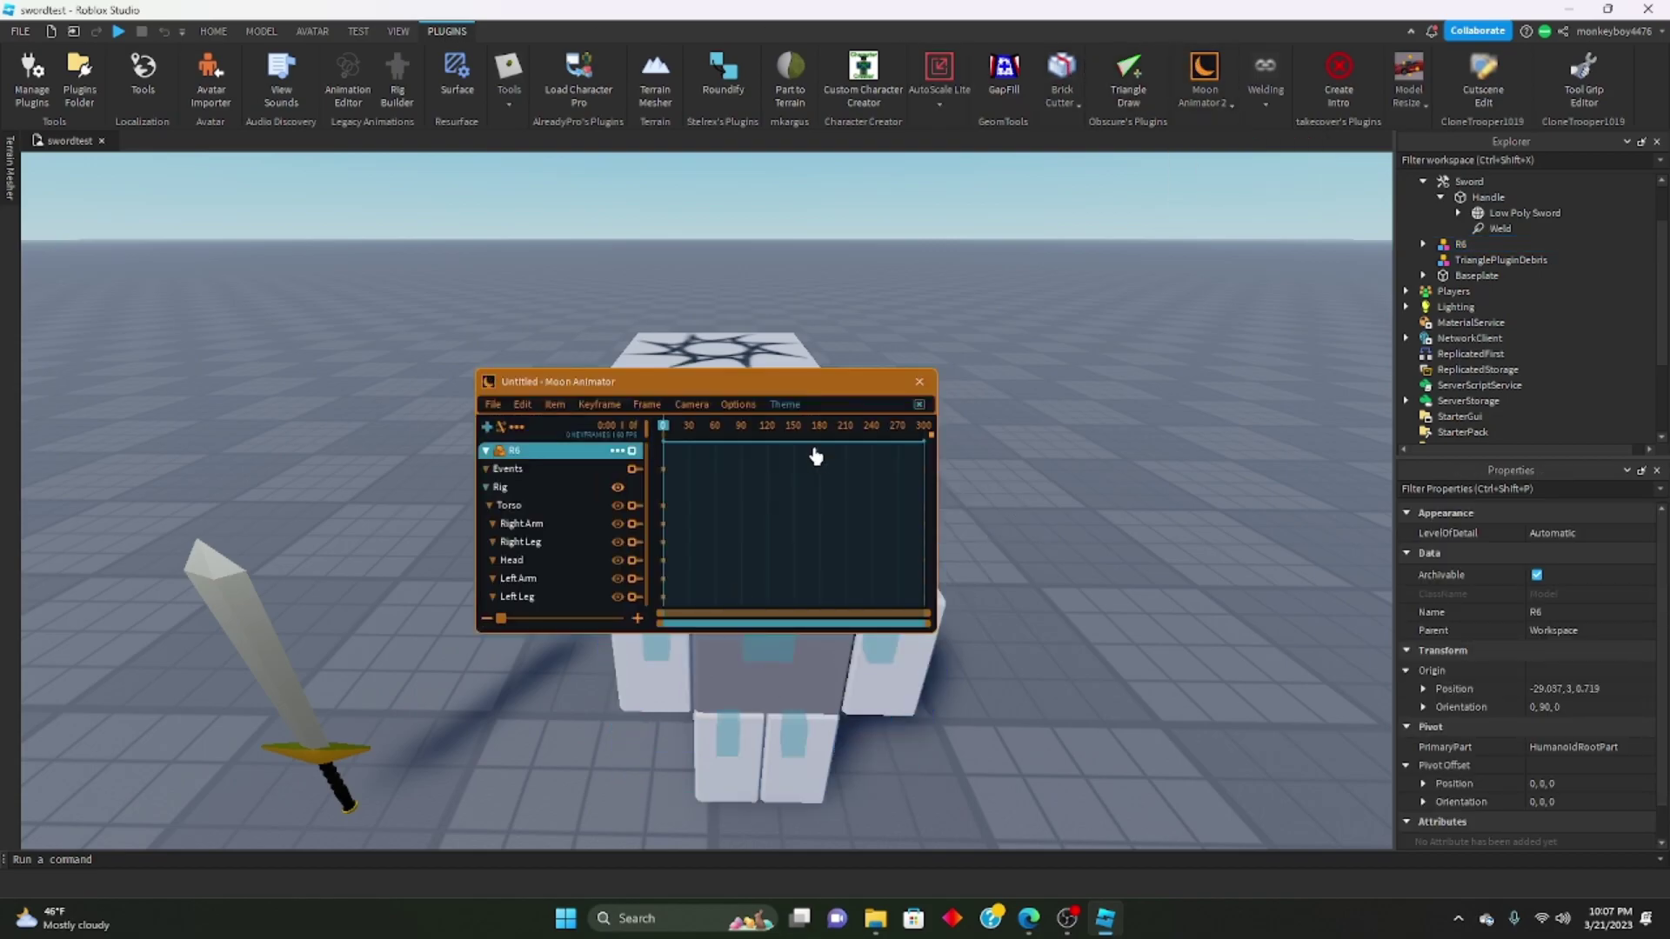
drag(794, 374, 258, 571)
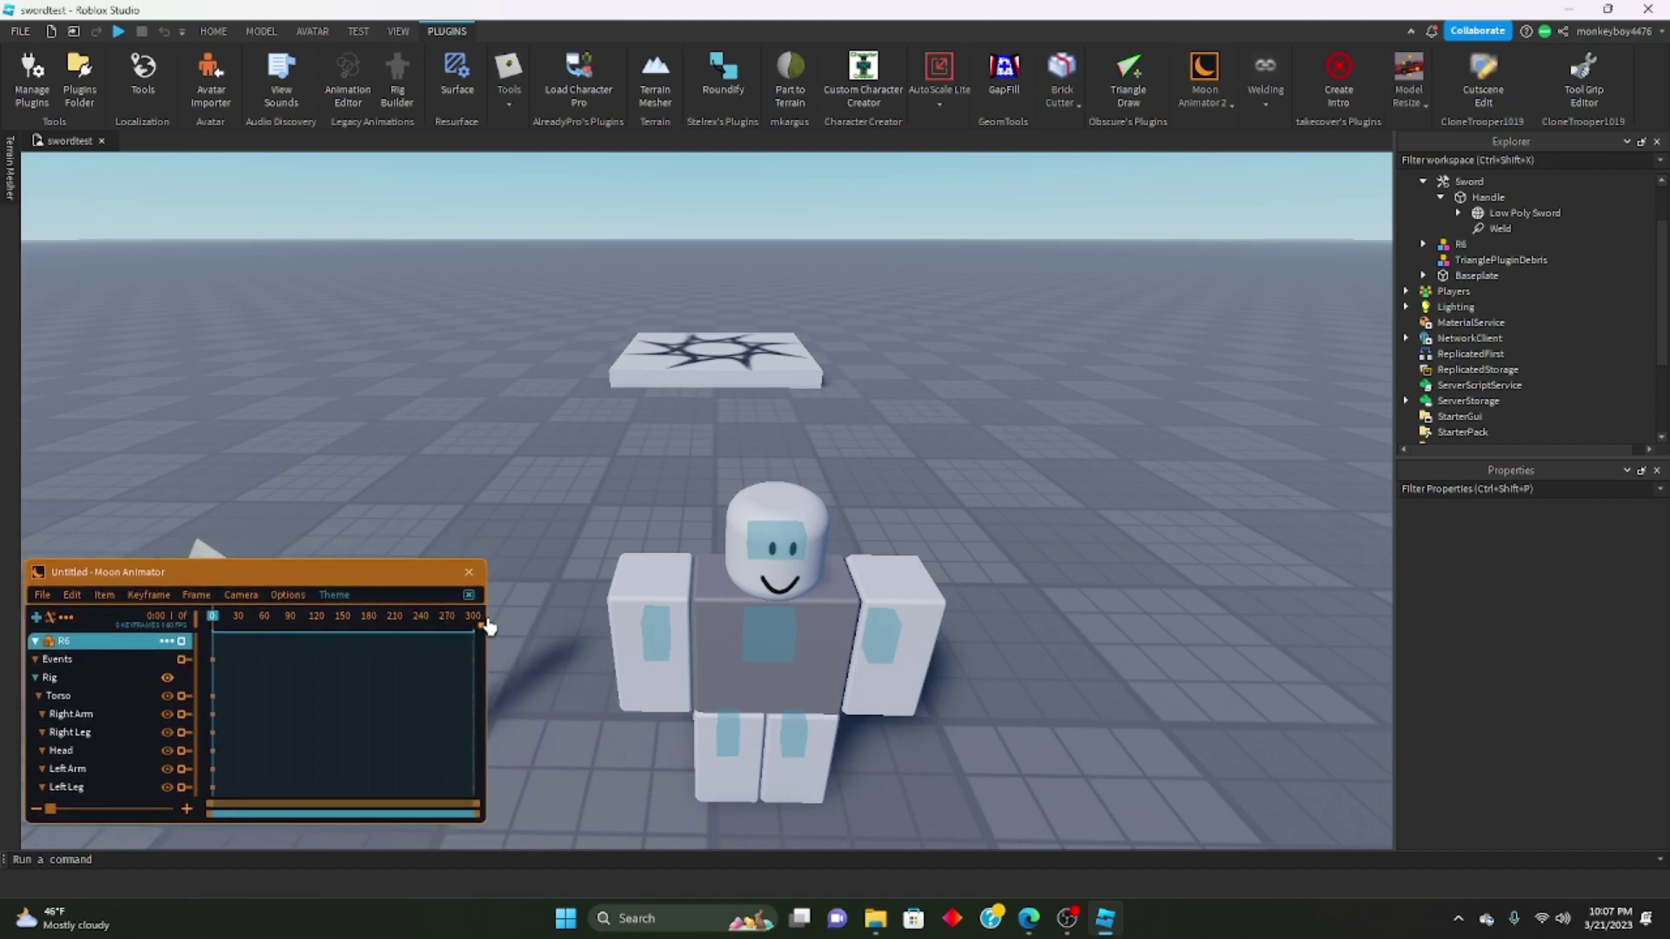
drag(484, 623, 905, 592)
Select the rig's right arm, try a small rotation on it, and undo that rotation.
right_drag(936, 520, 936, 503)
scroll(936, 503, down, 3)
scroll(936, 503, up, 3)
click(596, 374)
right_drag(783, 253, 757, 261)
right_drag(717, 359, 765, 472)
drag(764, 472, 764, 448)
key(ctrl+z)
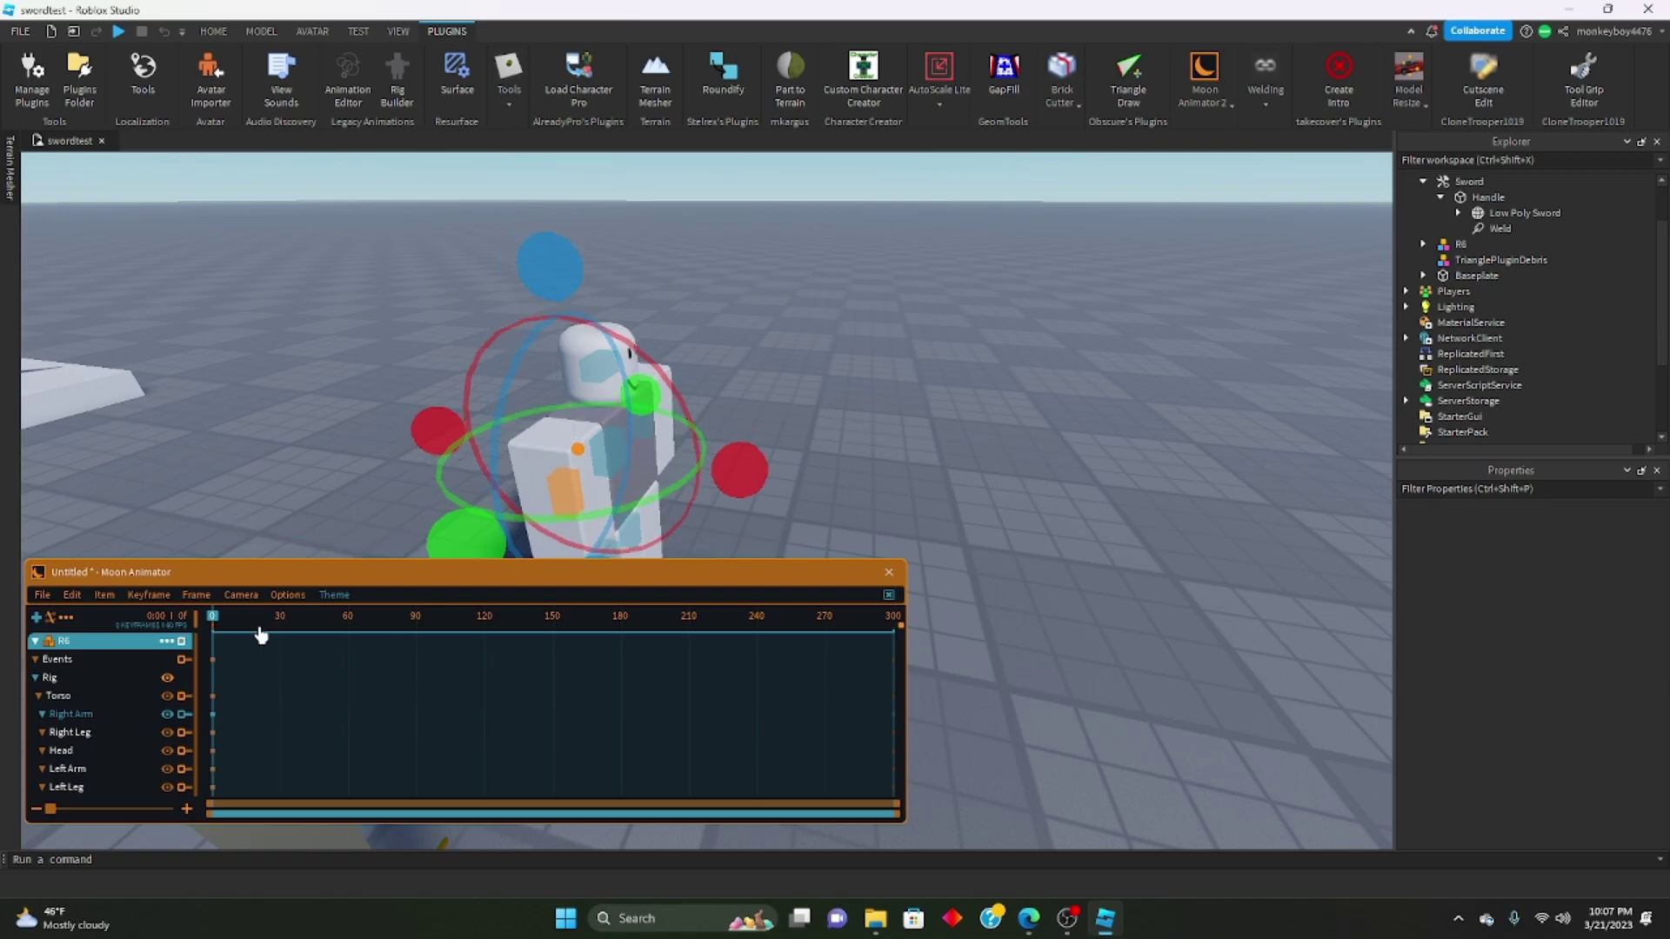
Name the animation "Sword Swing 1" in its settings.
click(259, 628)
click(50, 618)
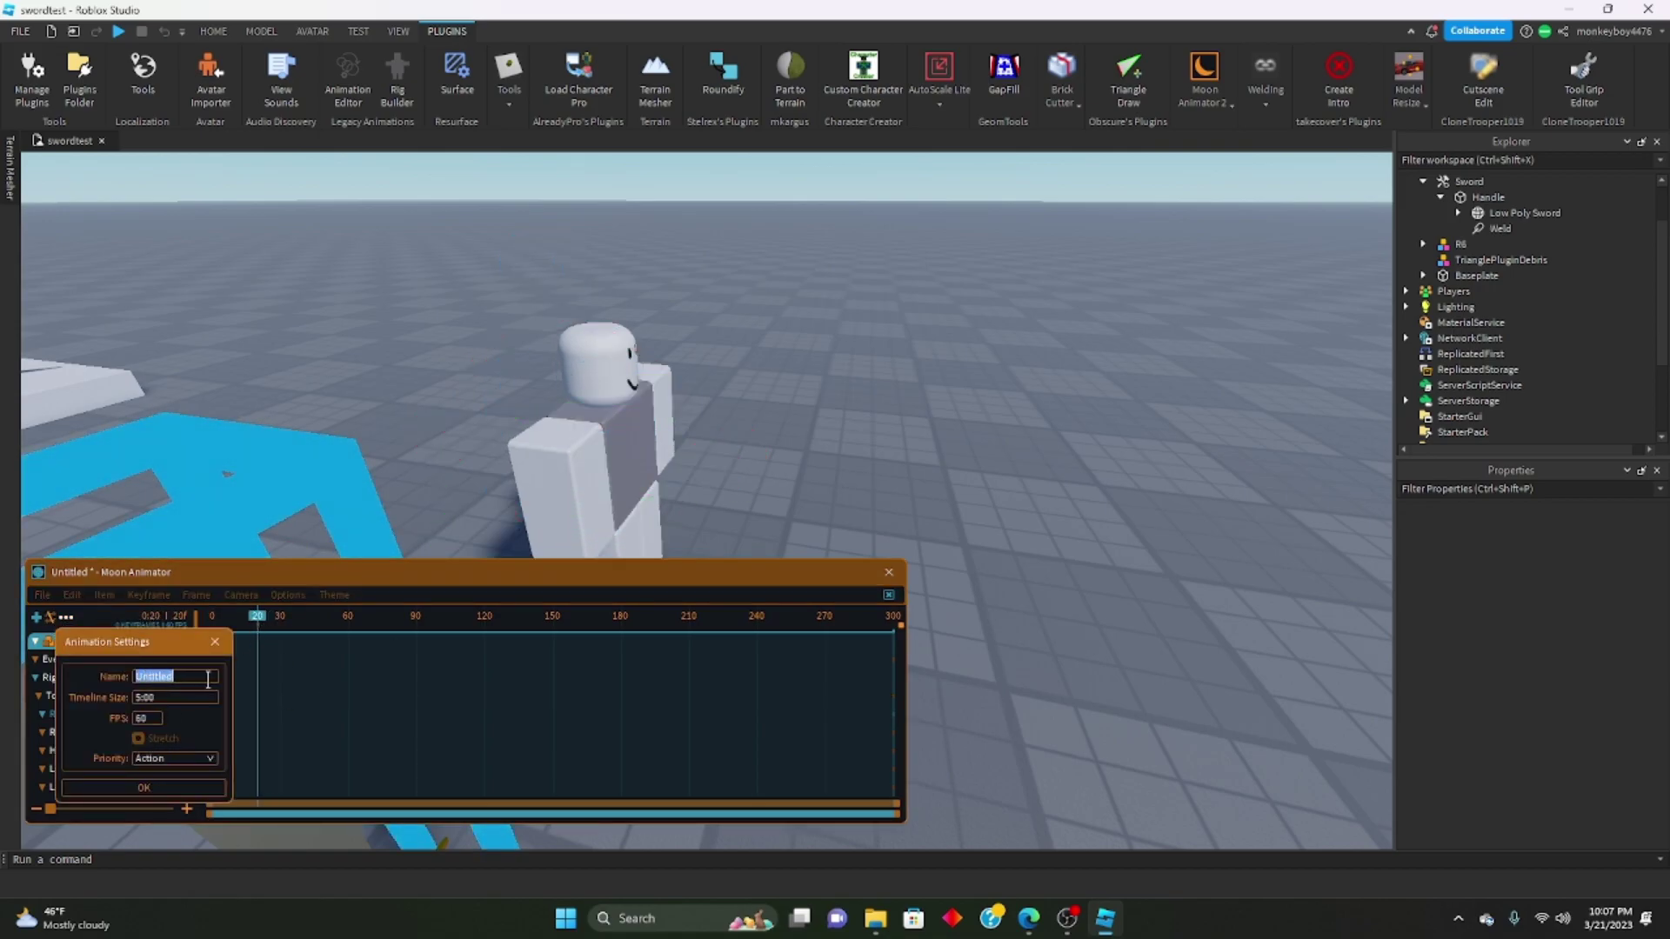
text(Sword Swing 1)
key(Return)
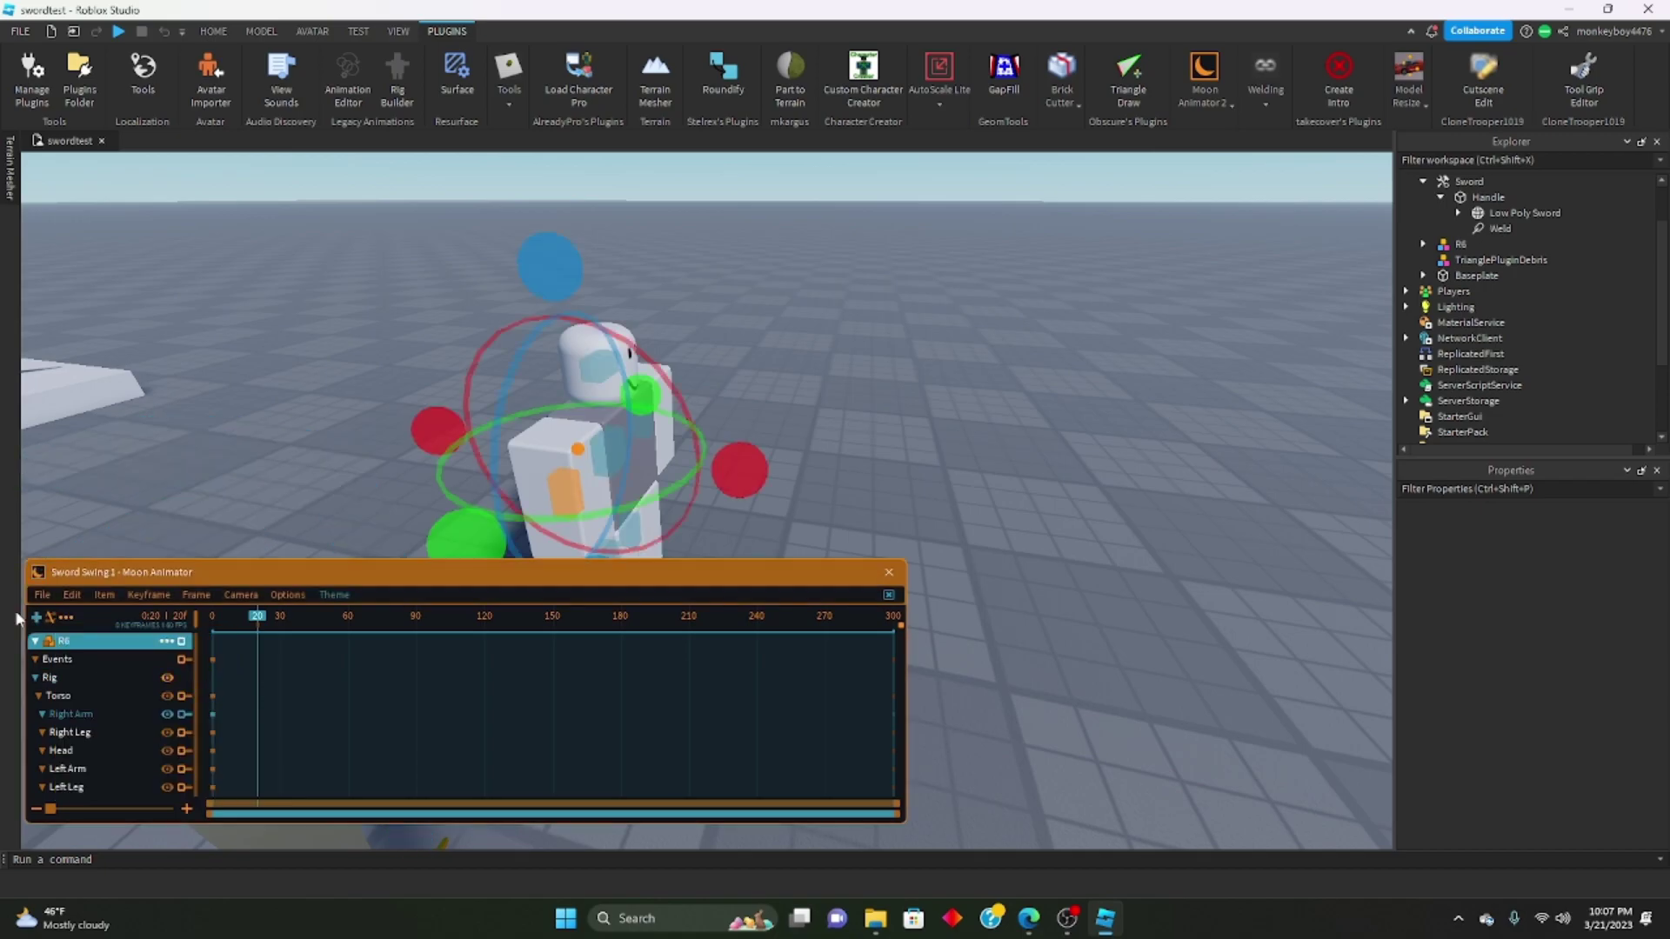
Set the animation's timeline size to 1:00 and return the playhead to frame 0.
click(66, 618)
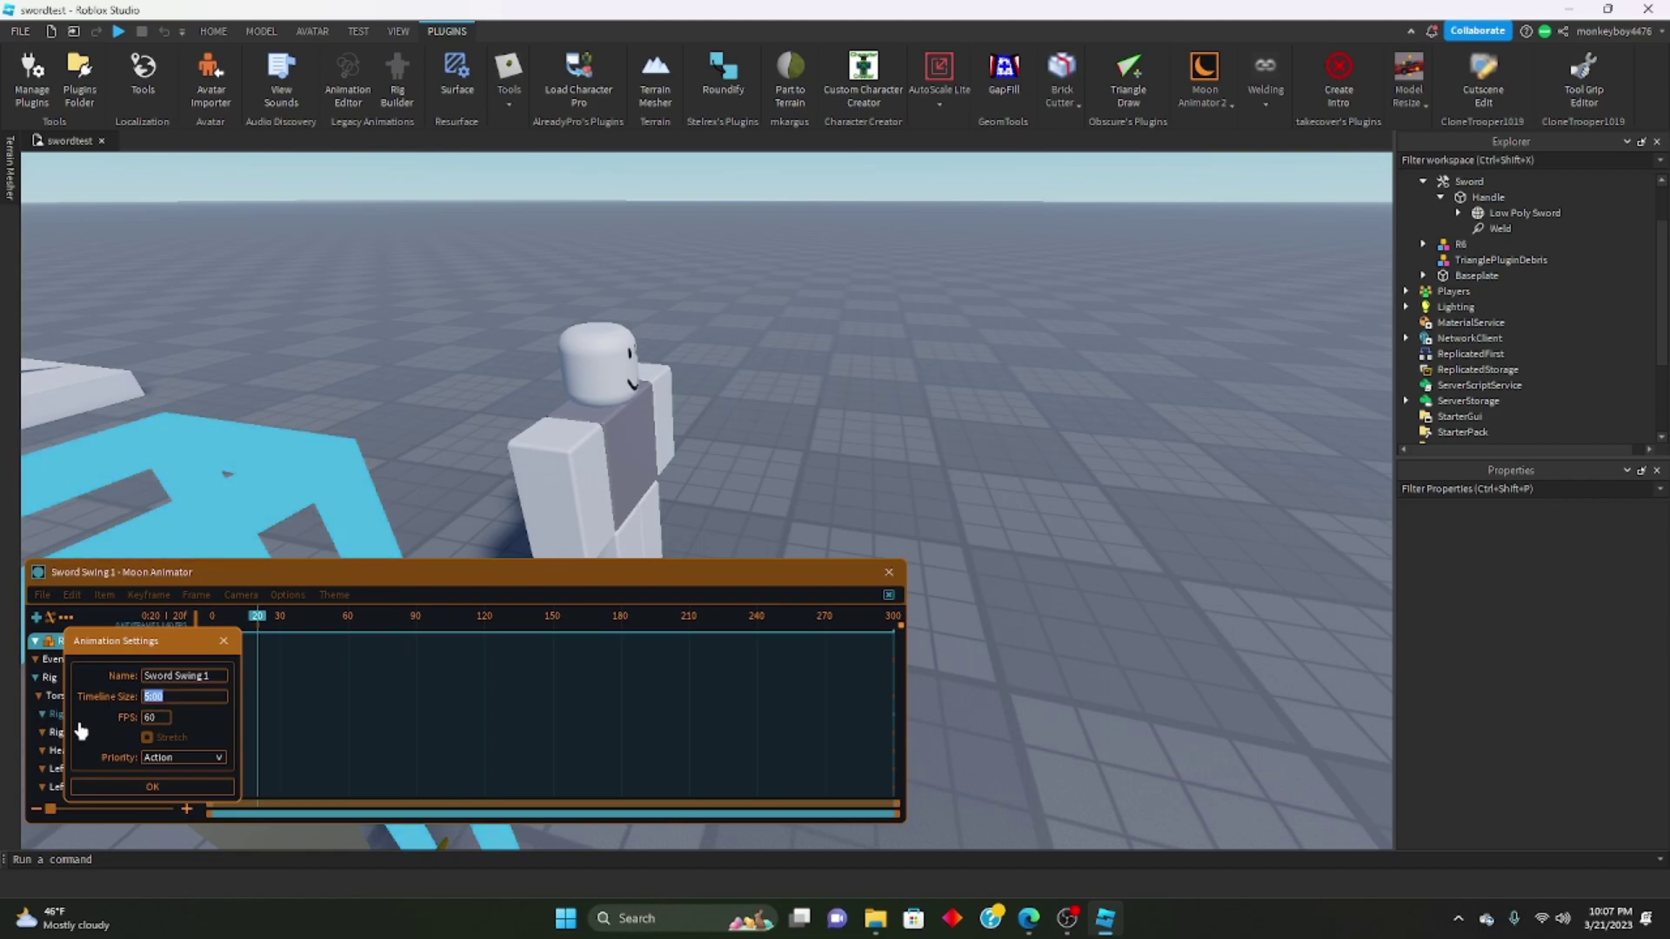
key(Return)
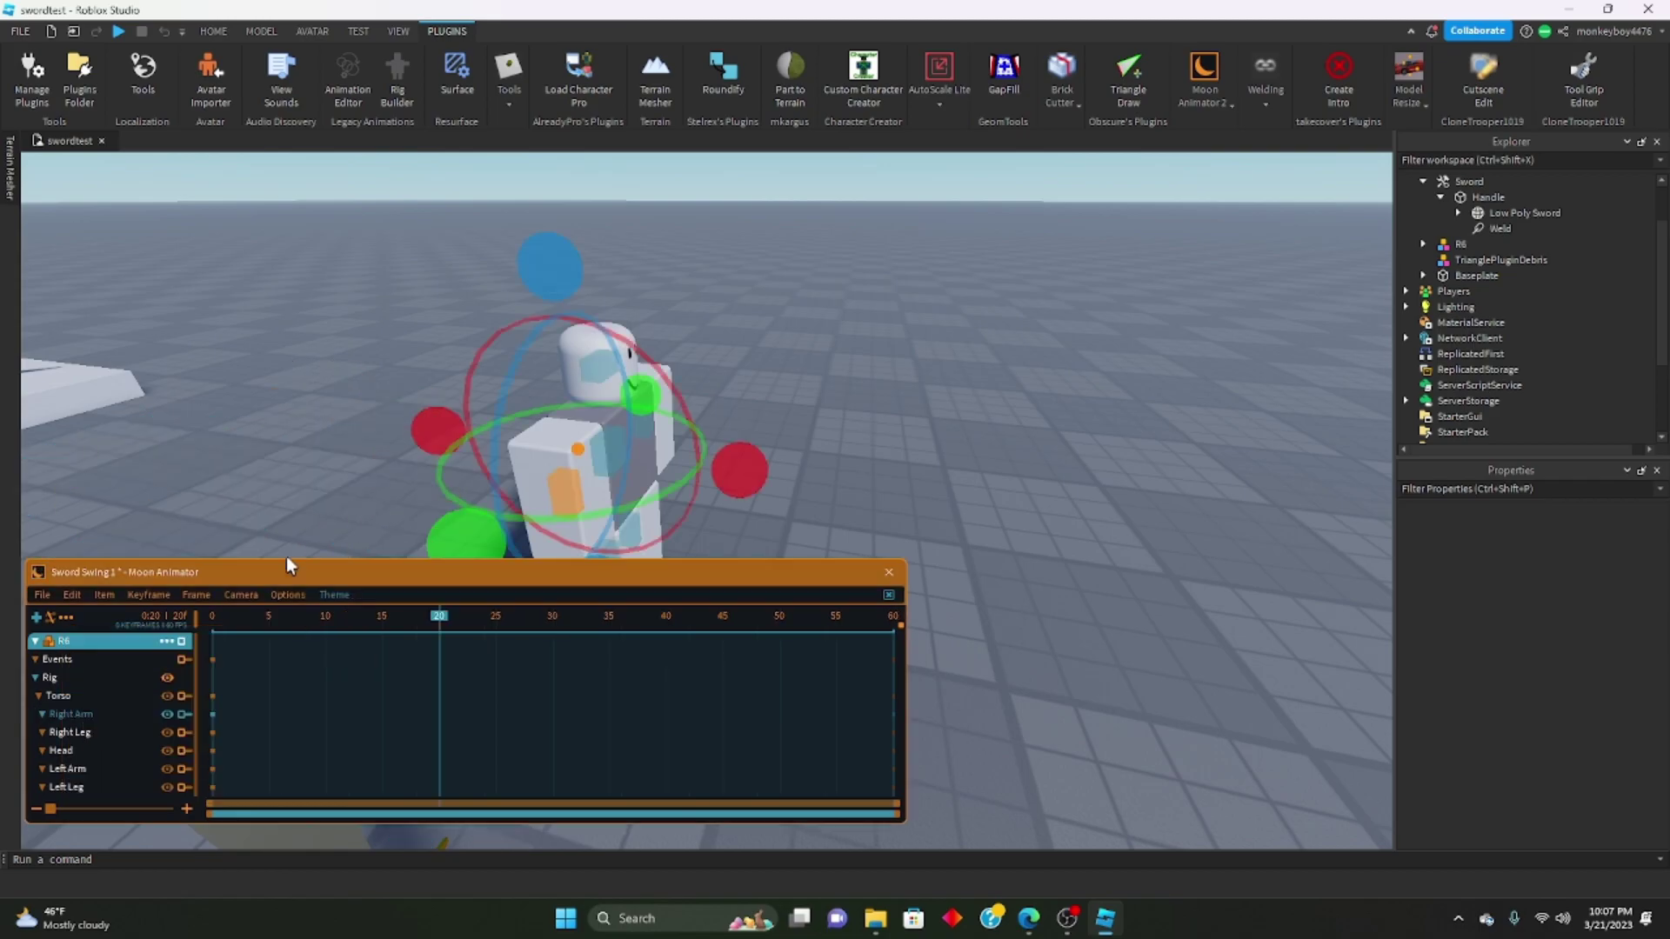
drag(253, 620, 209, 634)
Review the animation settings and the available priorities, keeping the priority at Action.
click(65, 617)
click(152, 754)
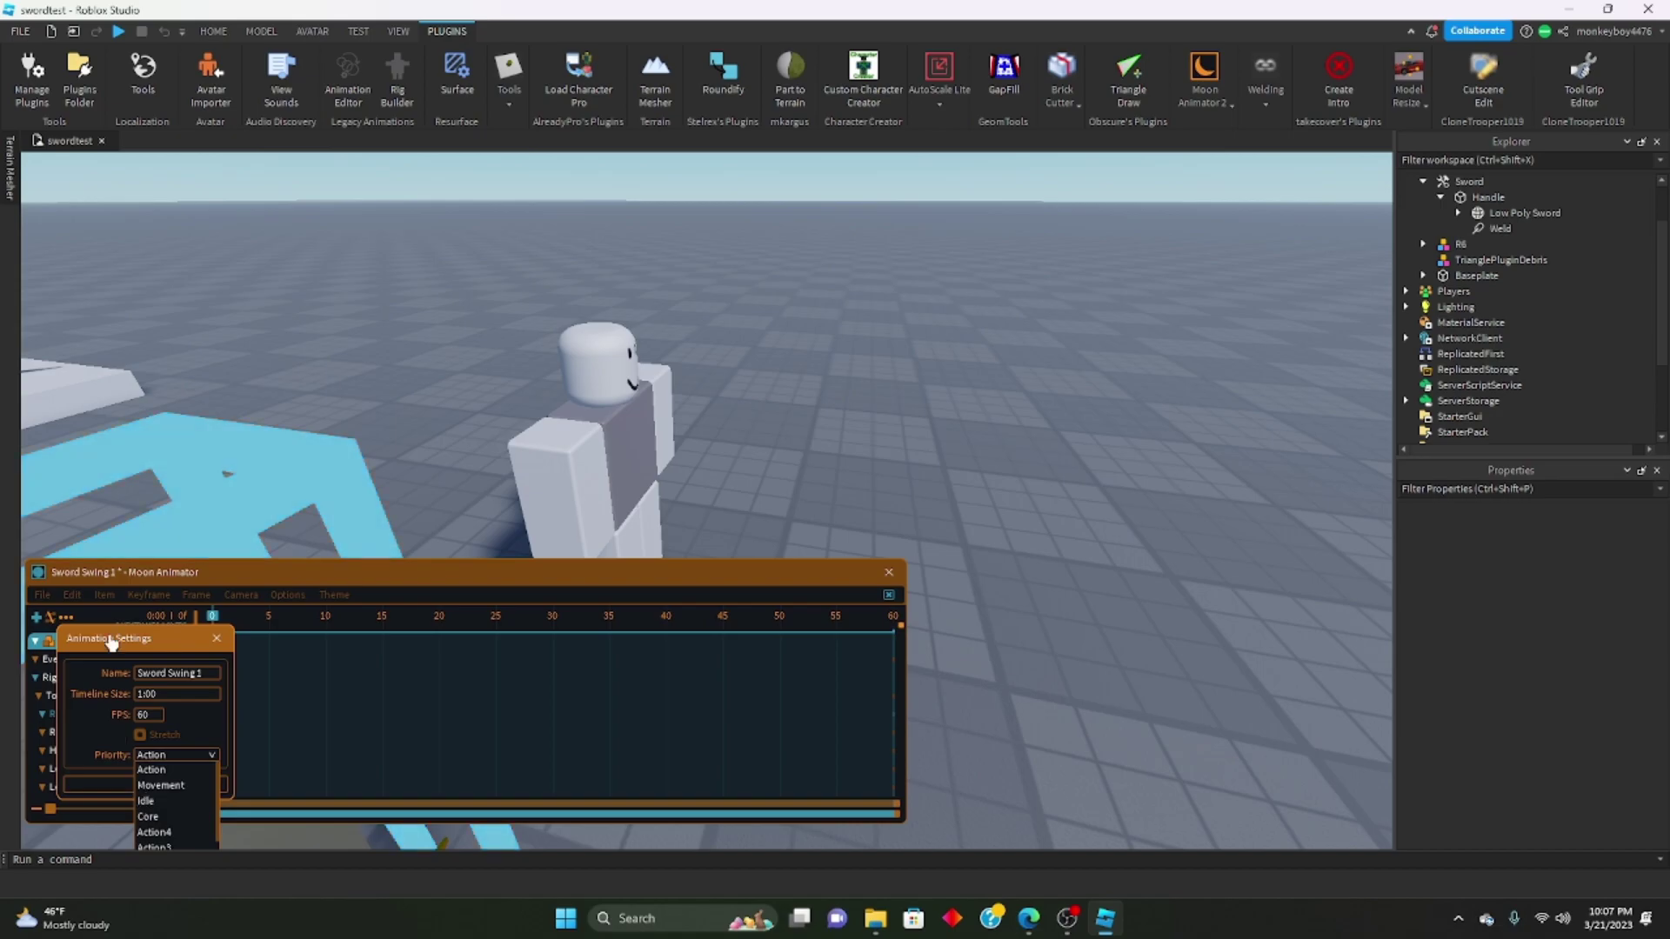
click(884, 577)
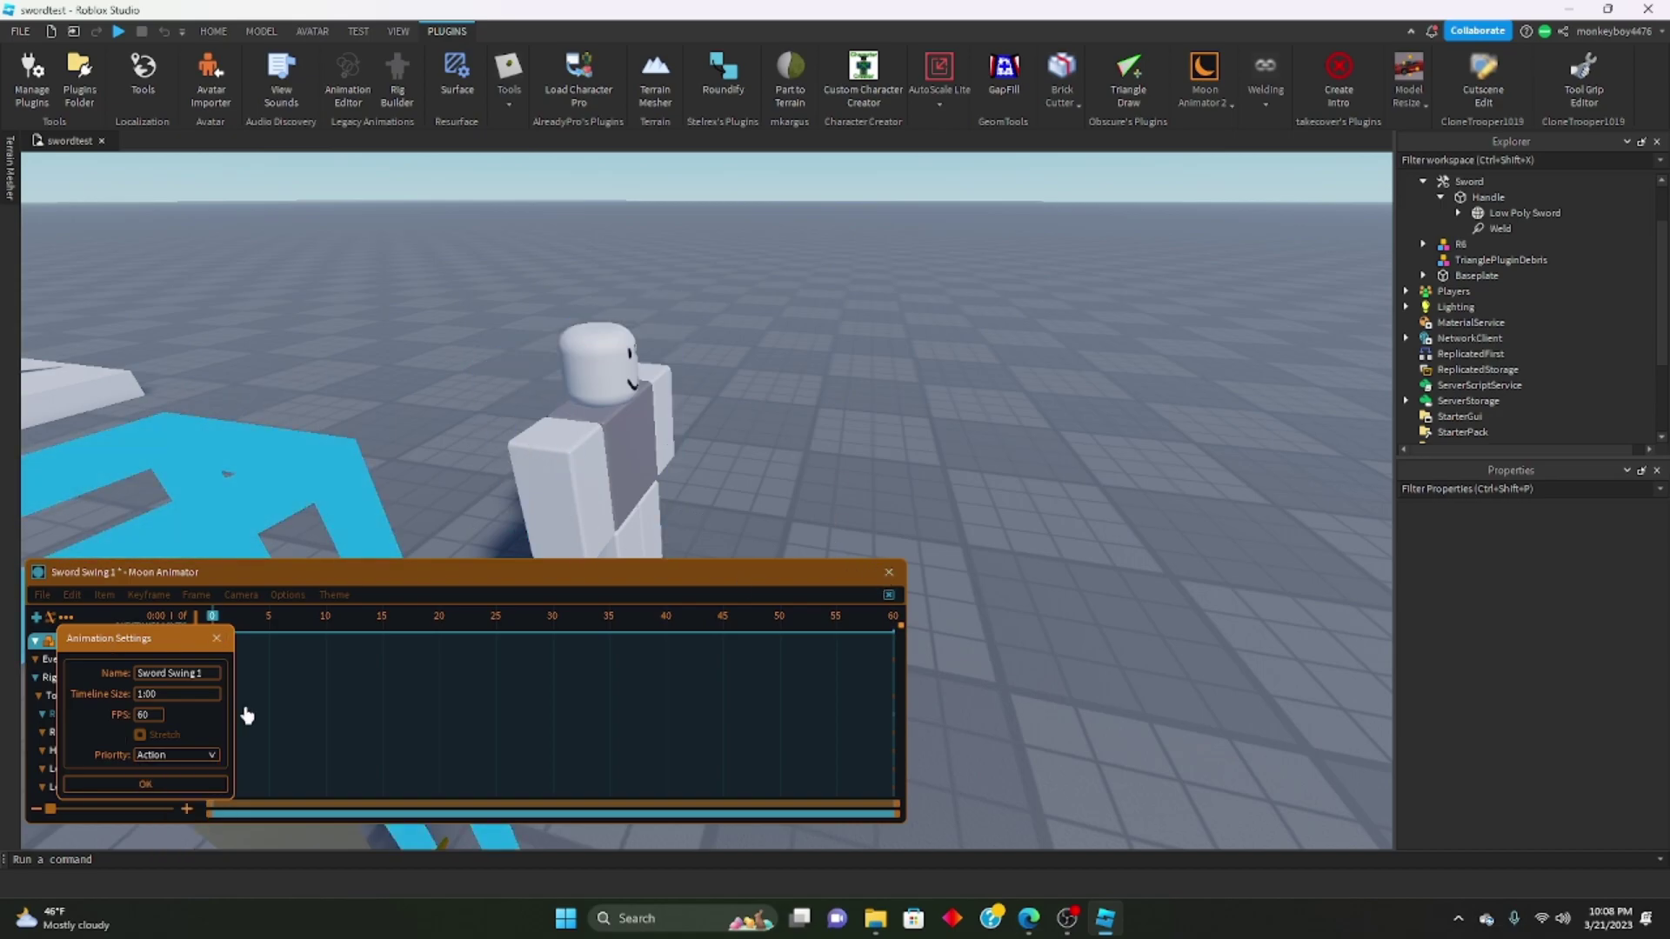
click(196, 785)
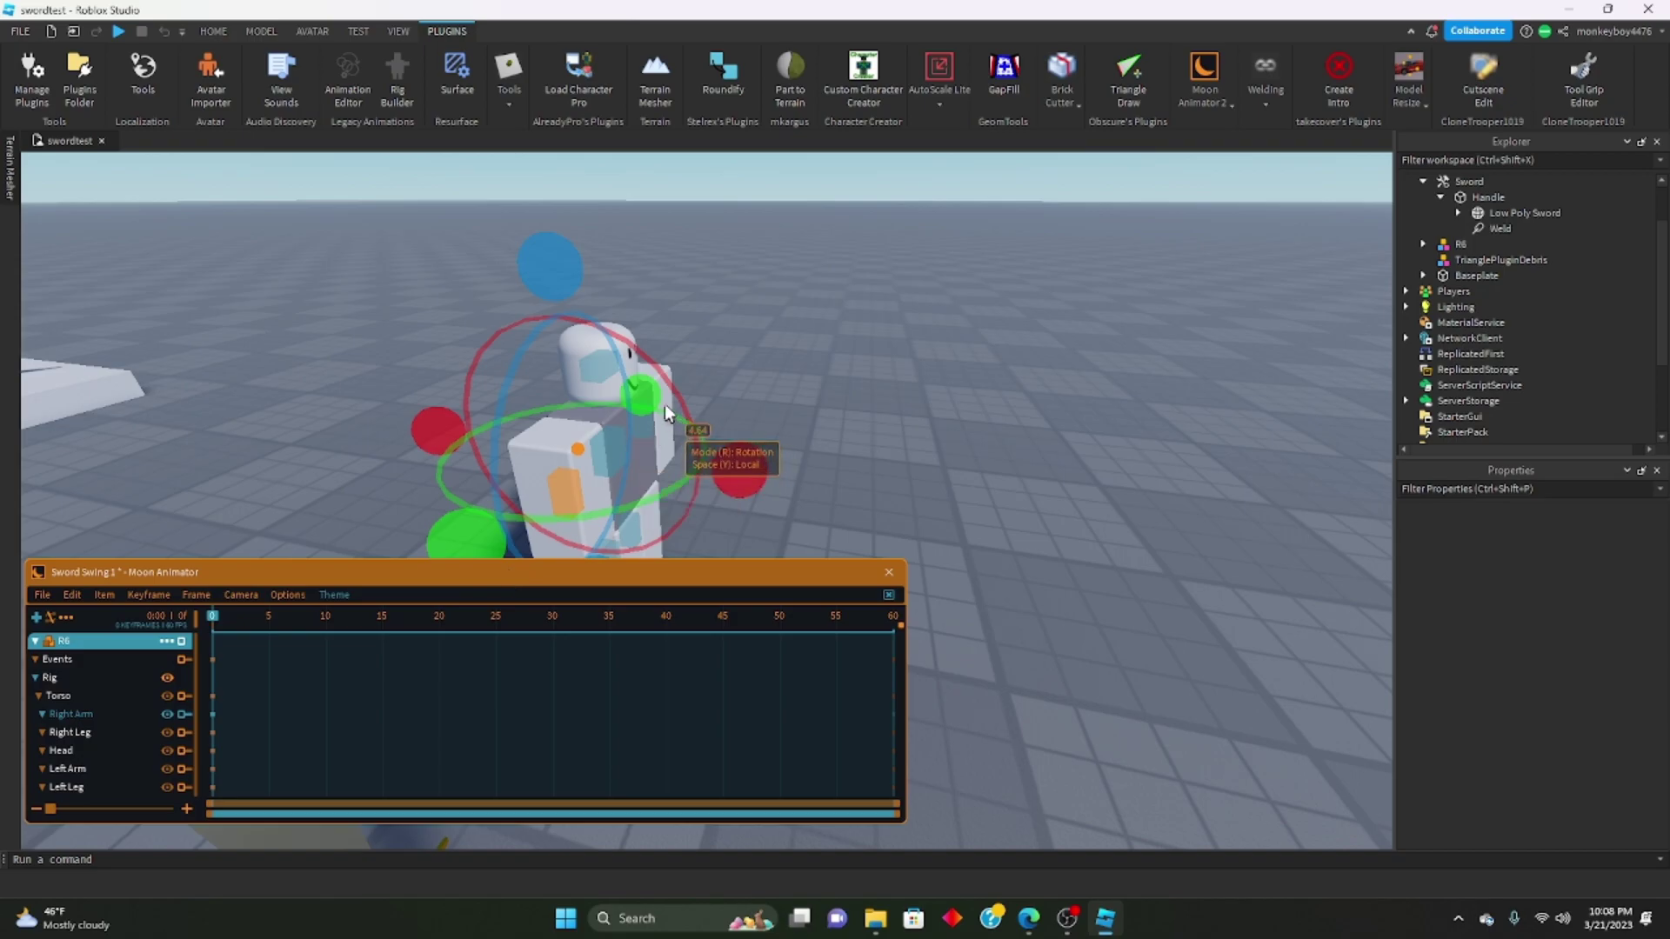
right_drag(991, 331, 992, 330)
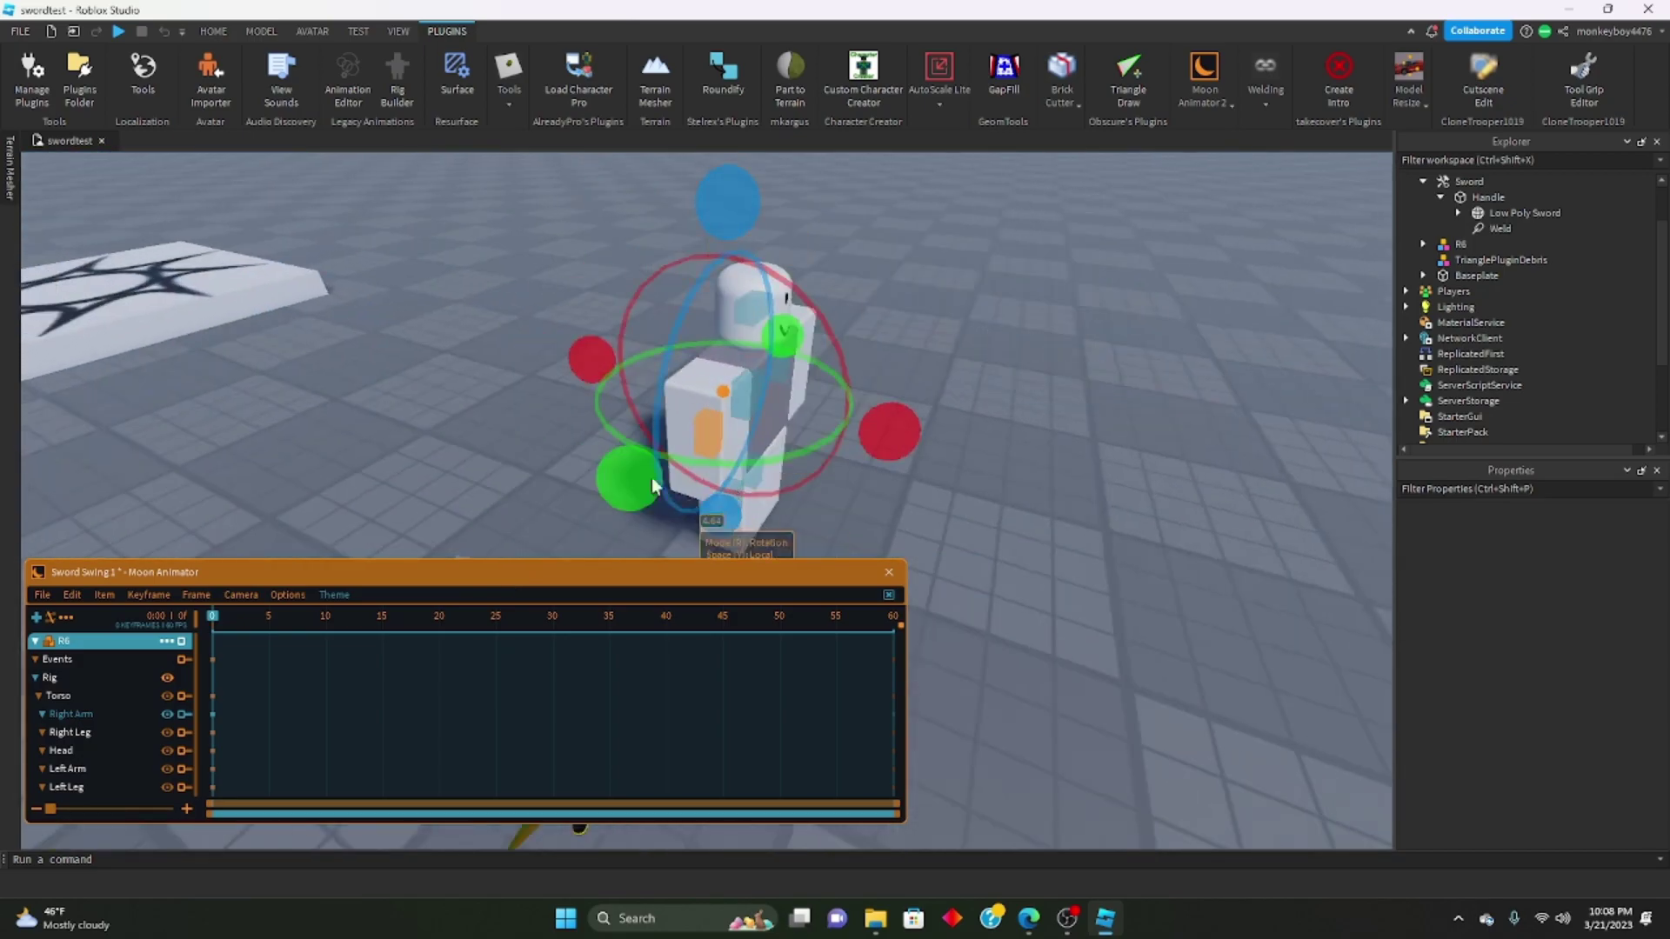
click(70, 619)
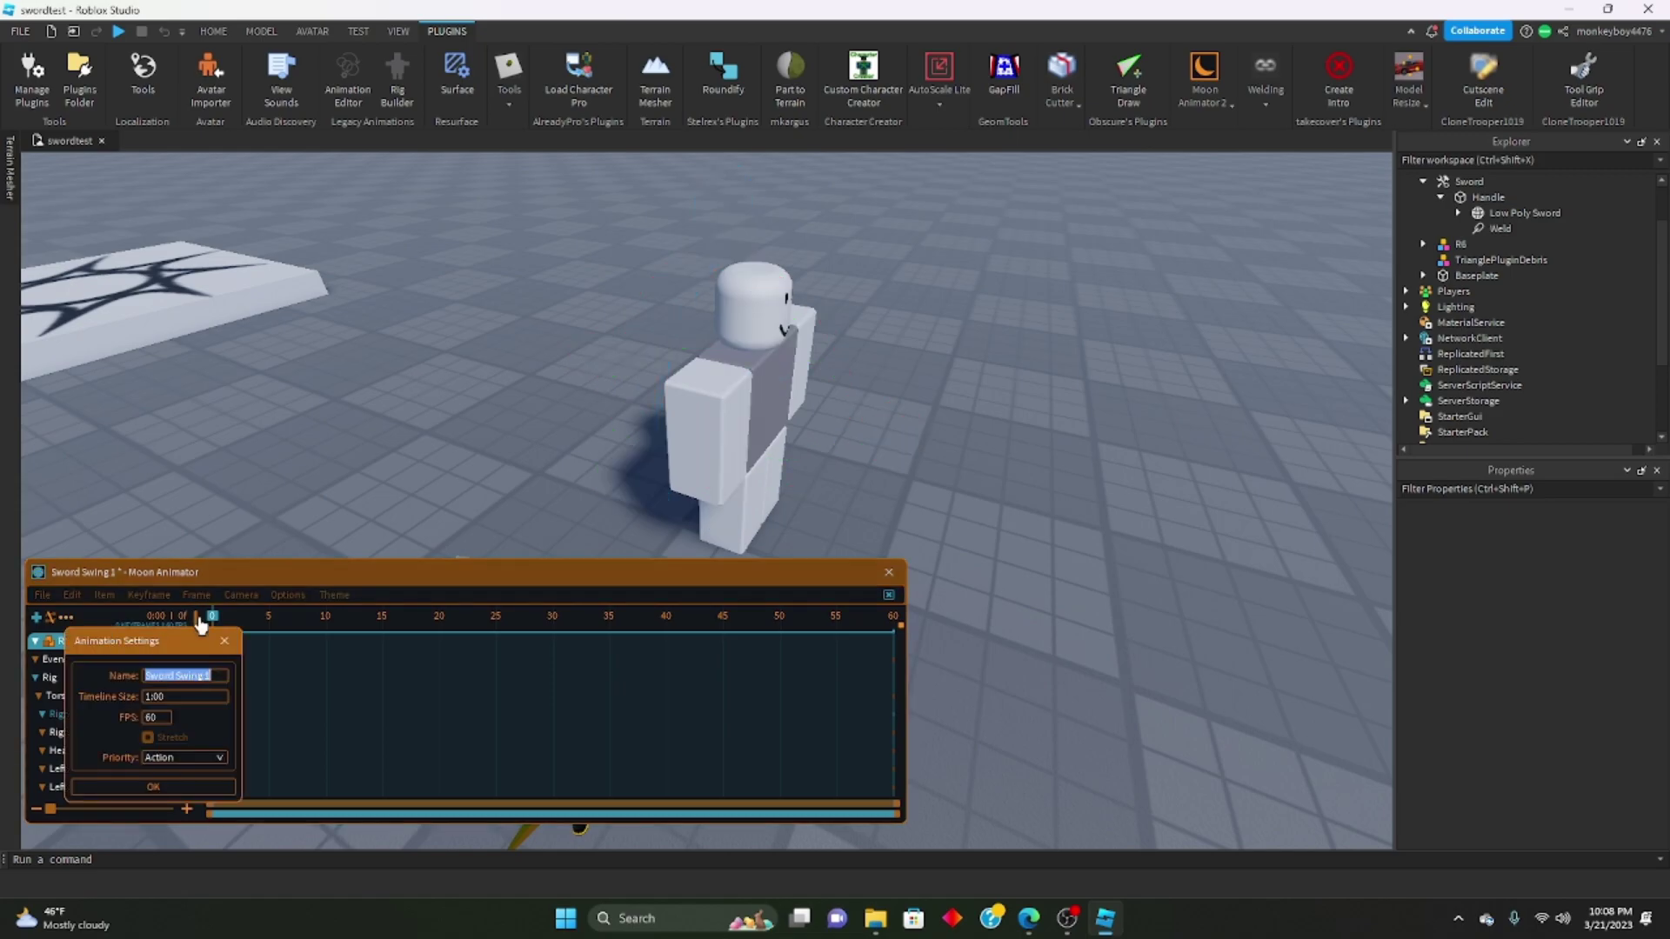
click(268, 624)
click(223, 641)
Create the first swing pose at frame 5 by rotating the right arm up and turning the torso slightly.
click(265, 639)
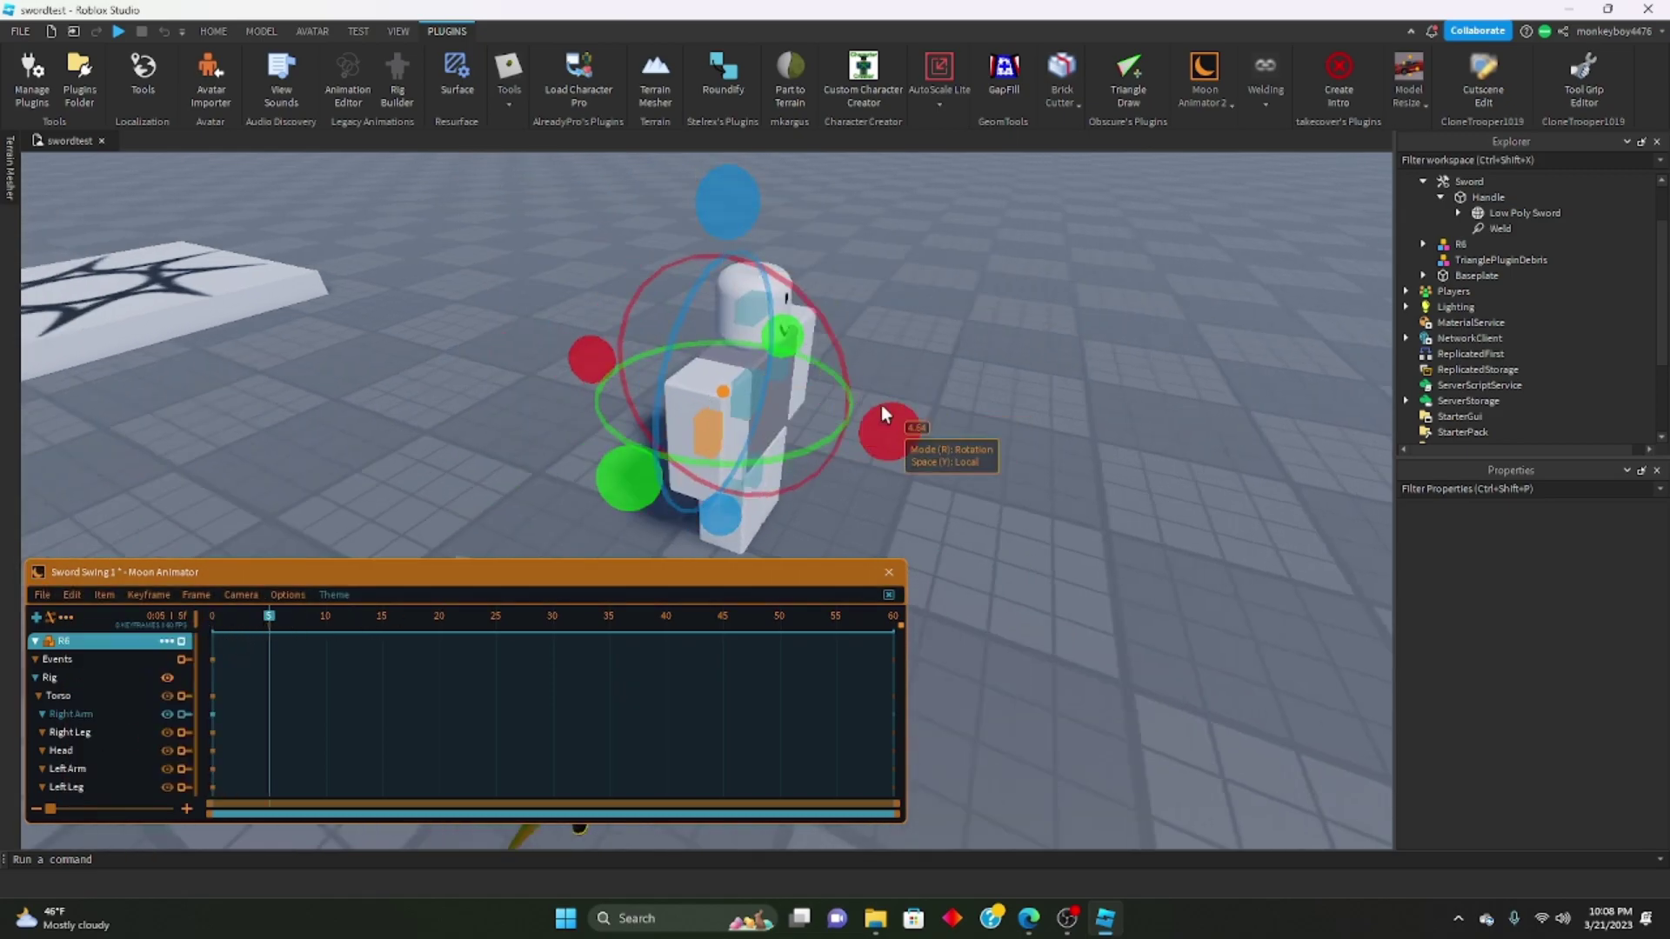
drag(885, 430, 635, 210)
right_drag(793, 388, 708, 397)
click(685, 407)
drag(745, 445, 747, 435)
Play the animation several times to check the motion into the frame 5 pose.
key(space)
key(space)
key(space)
key(space)
click(276, 472)
key(space)
key(space)
Key the wind-up pose at frame 10 by rotating the right arm and the torso.
click(327, 624)
click(523, 421)
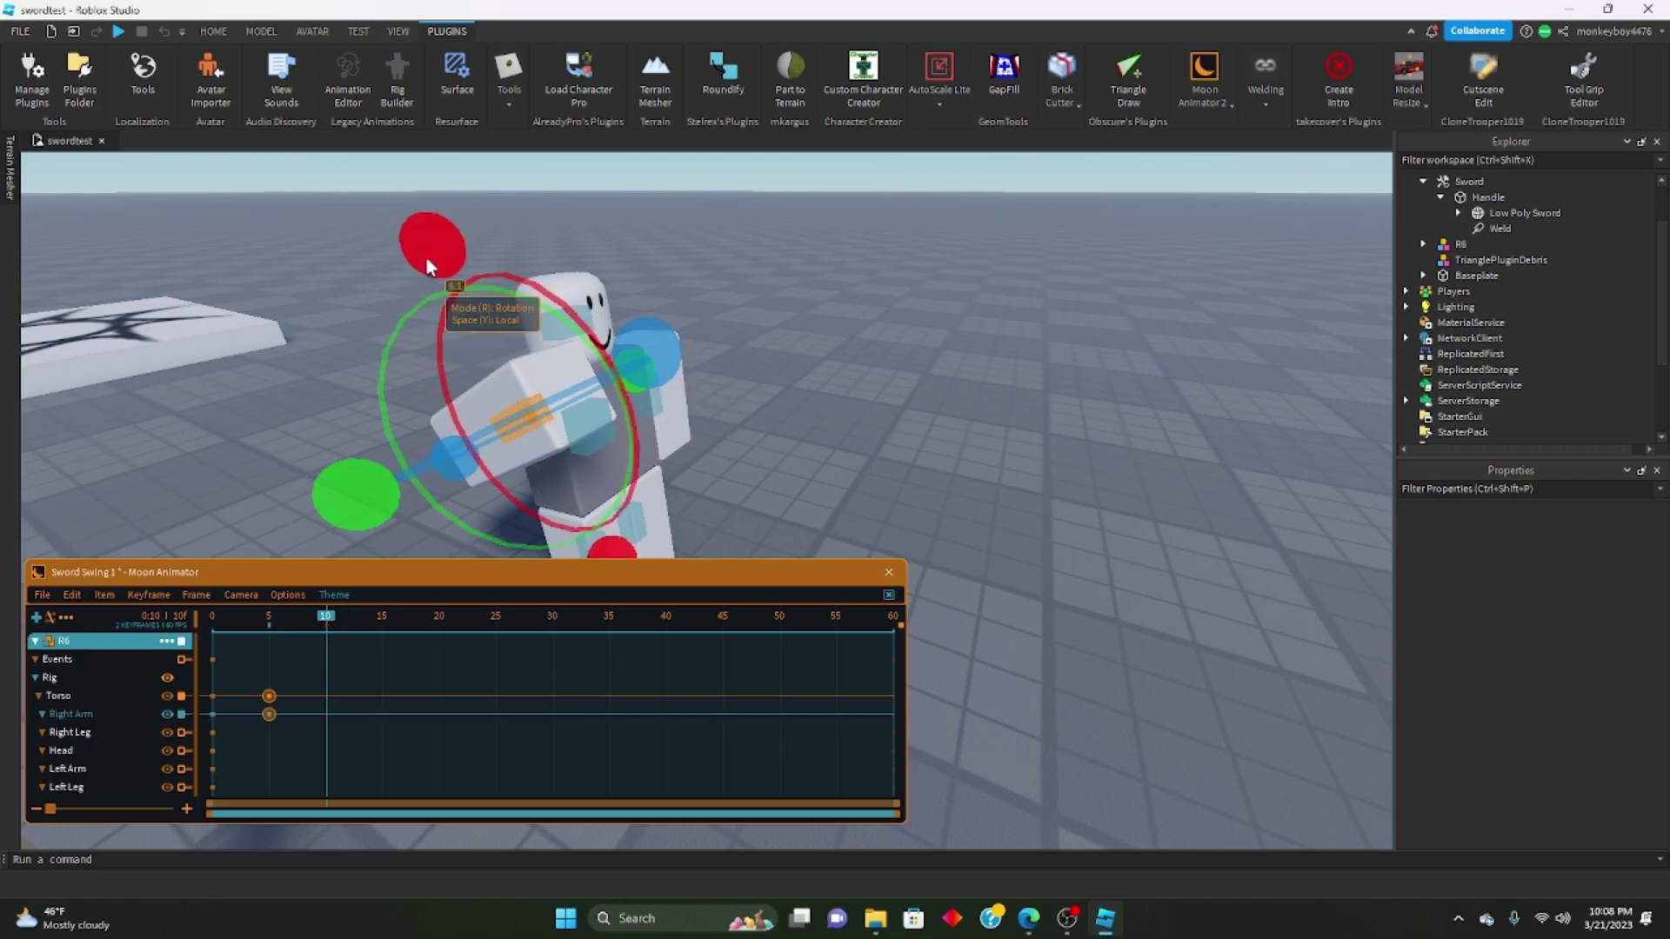
drag(428, 257, 434, 522)
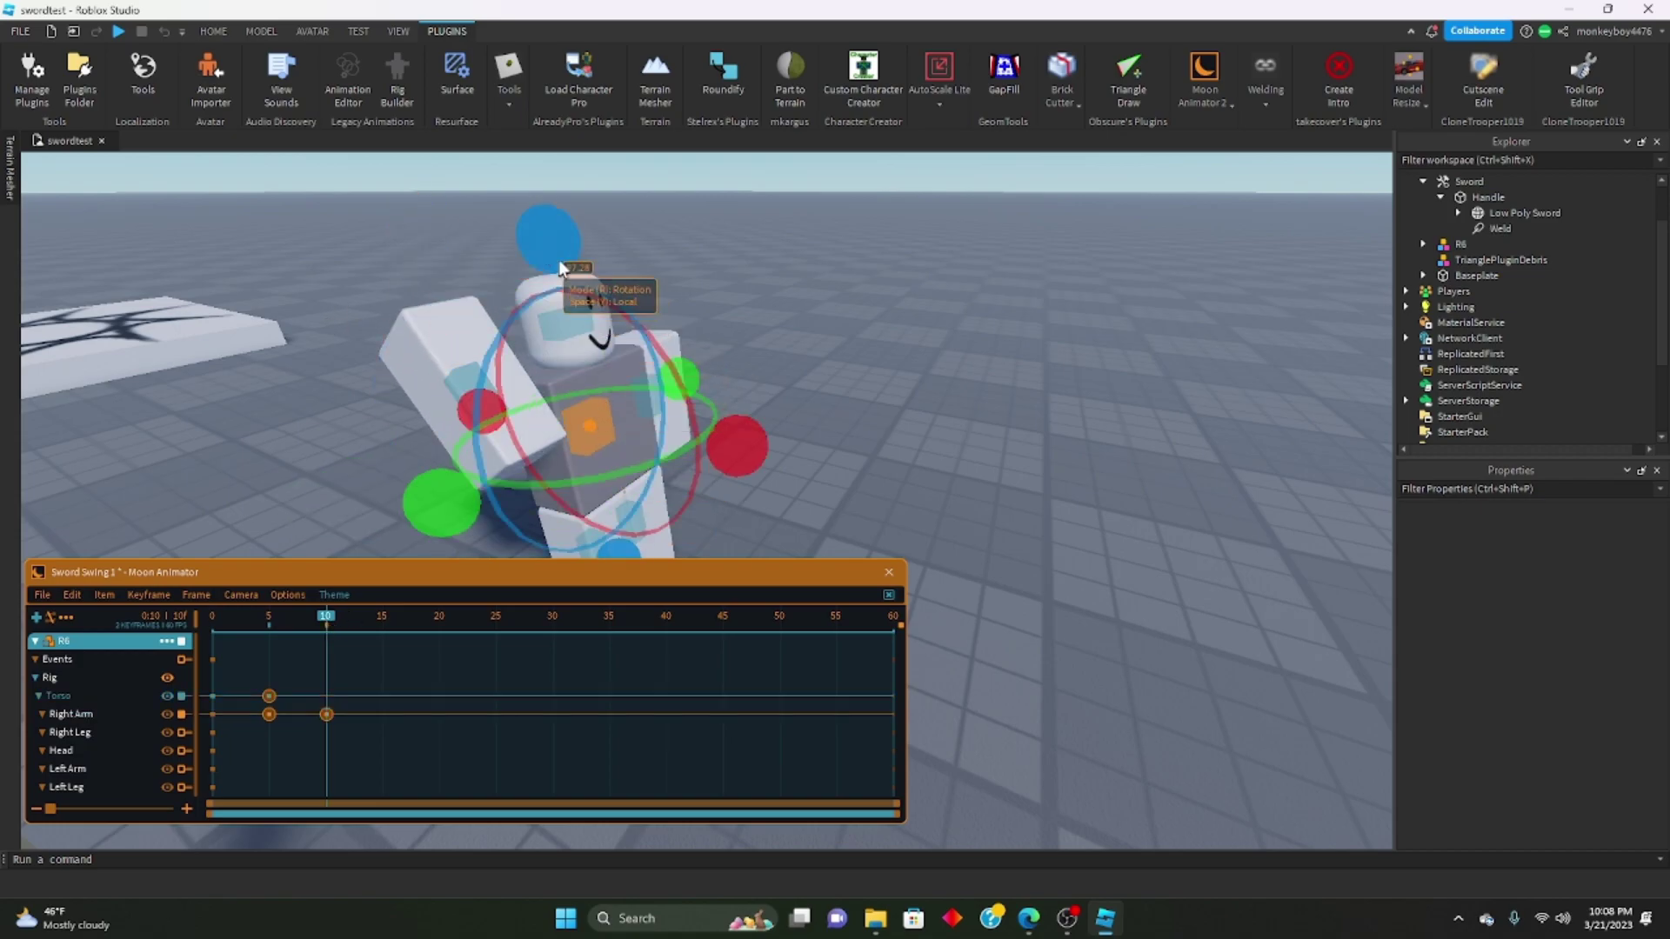
drag(747, 472, 732, 414)
right_drag(477, 341, 470, 327)
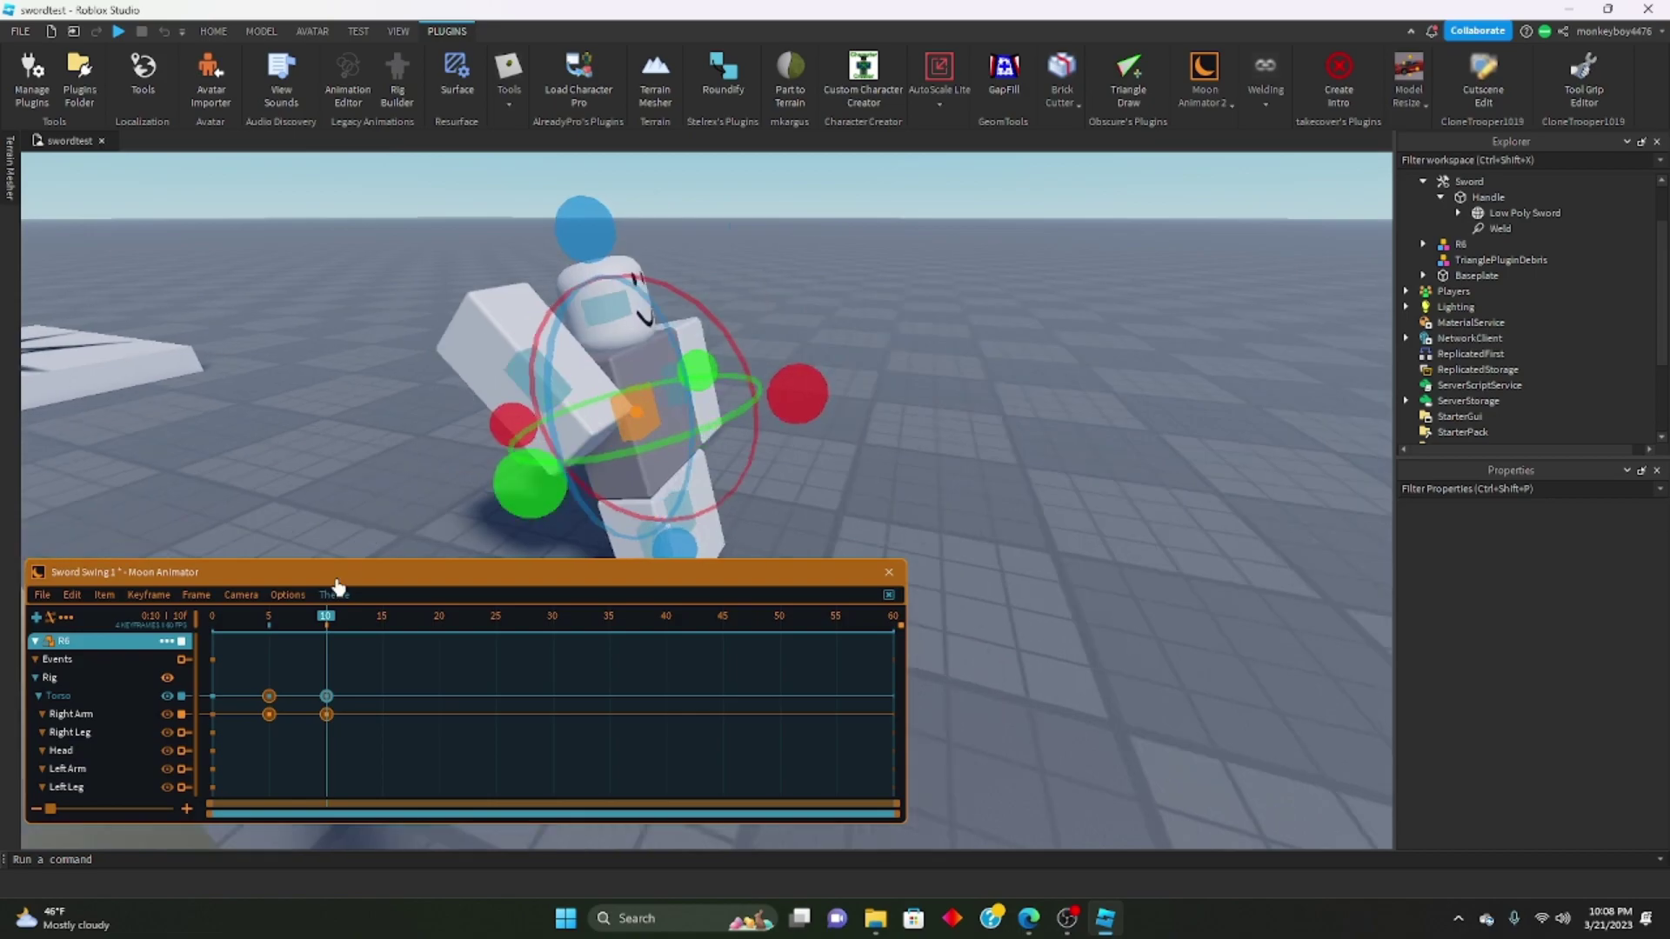
Add slight torso and right arm rotations at frame 13 to extend the wind-up.
click(359, 617)
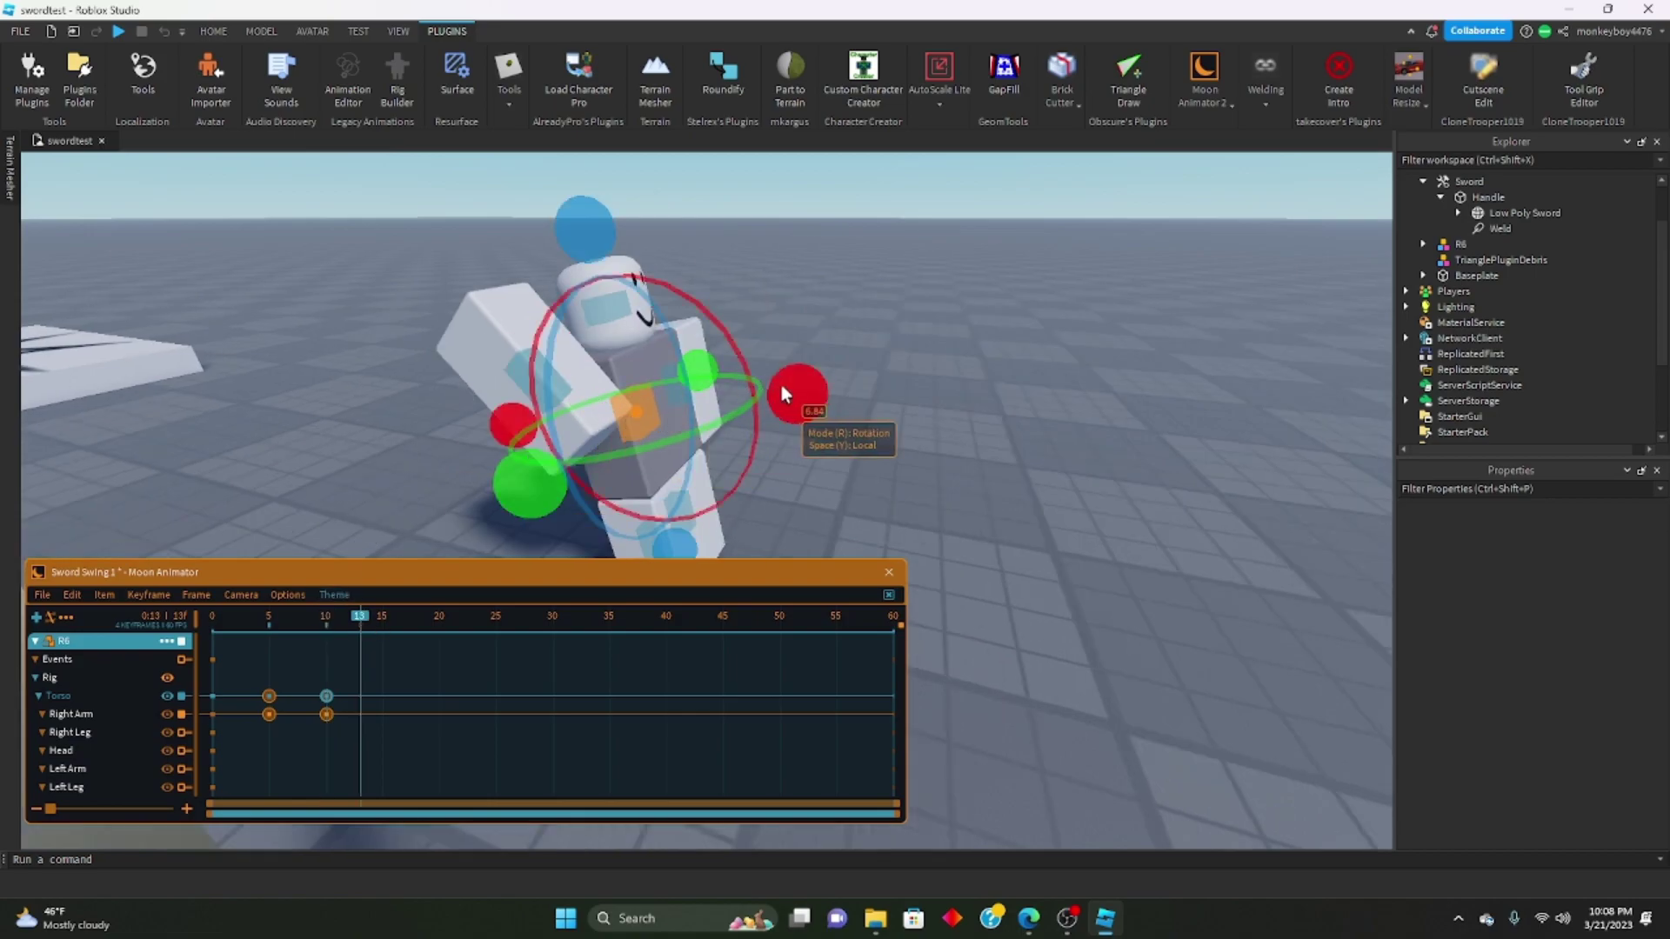
drag(783, 385, 785, 376)
click(536, 374)
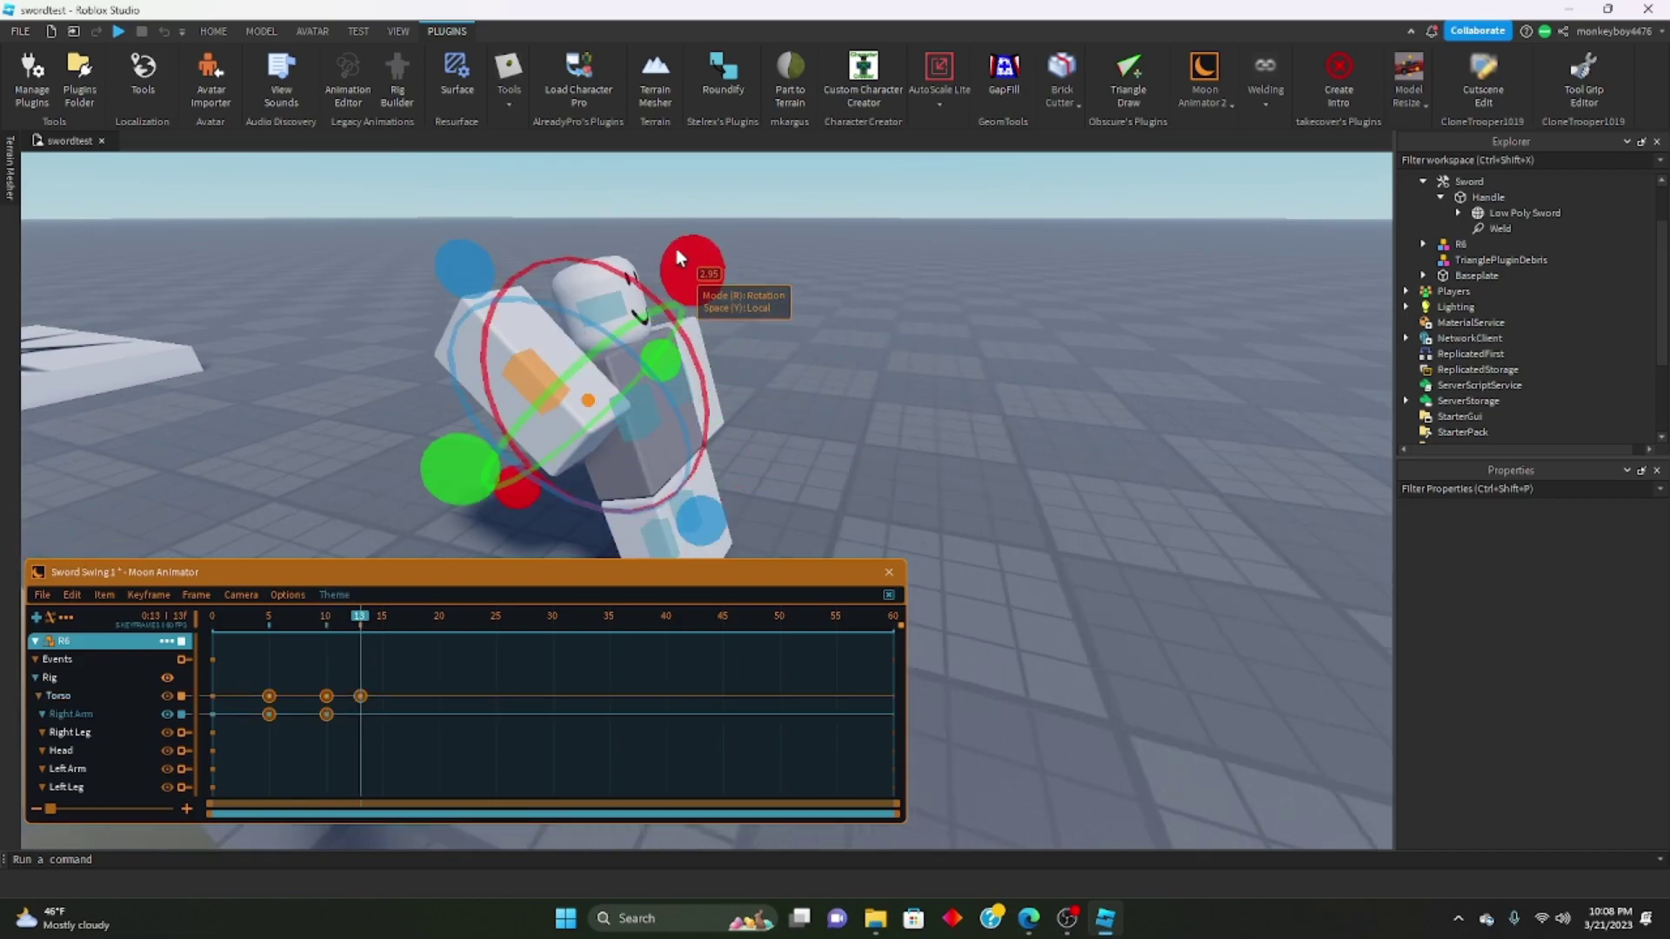
drag(676, 250, 671, 235)
Play back the wind-up through frame 13.
mouse_move(359, 618)
mouse_down()
mouse_move(212, 621)
mouse_move(360, 620)
mouse_up()
click(200, 318)
key(space)
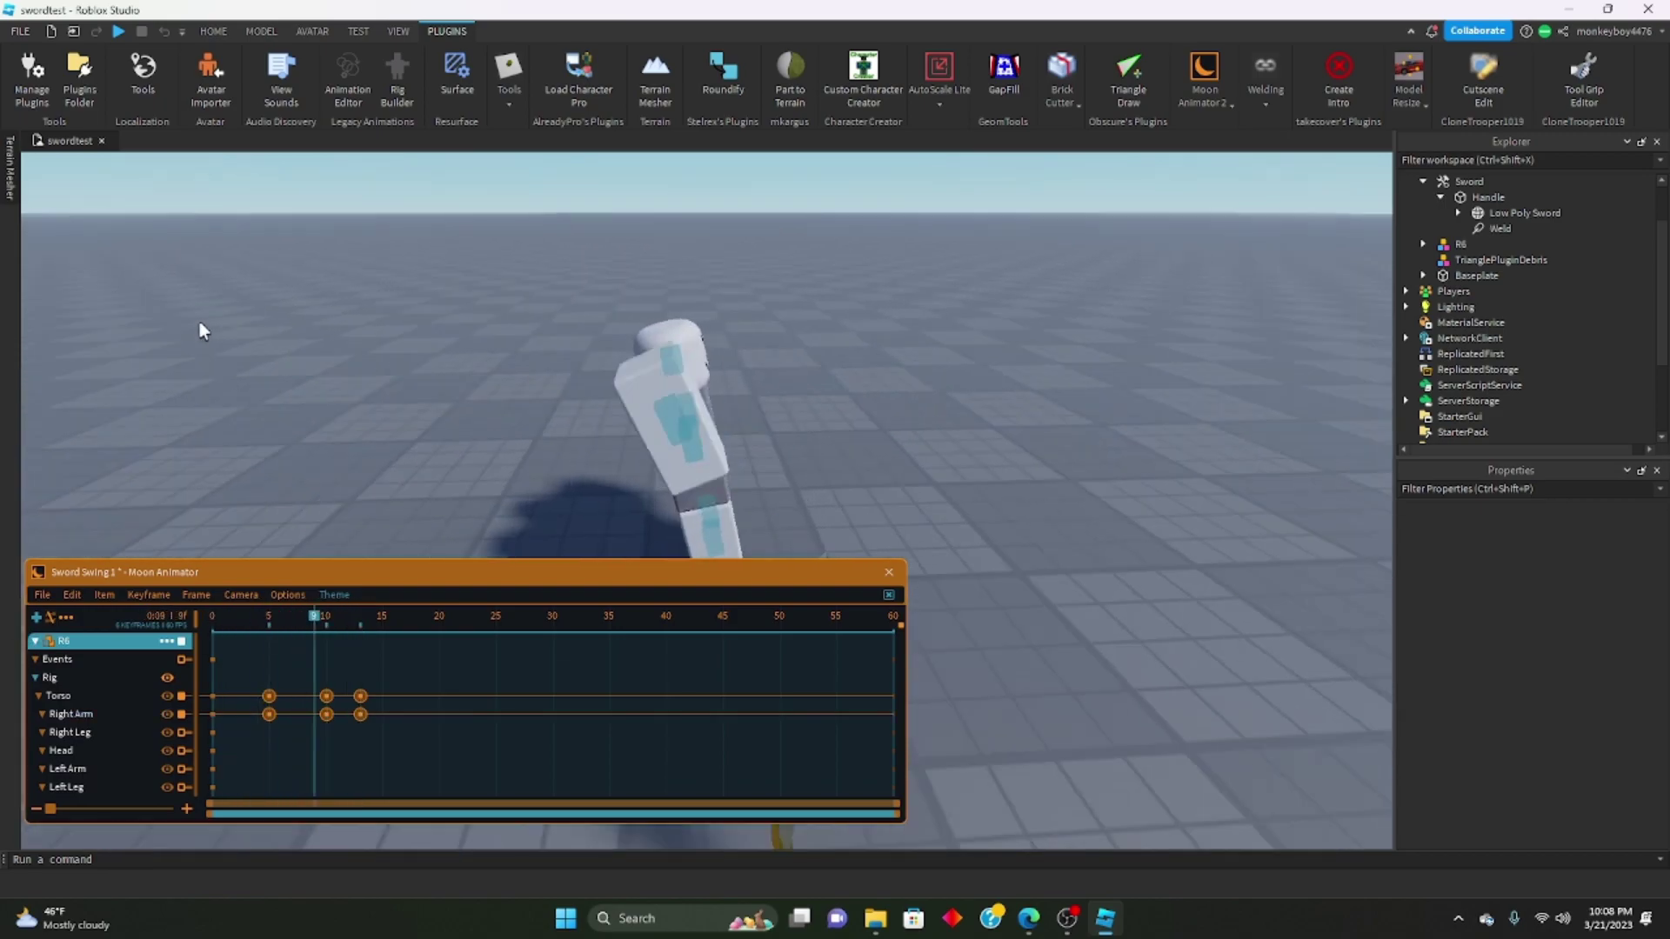
Change the easing style of the torso keyframe at frame 13.
drag(381, 733, 351, 689)
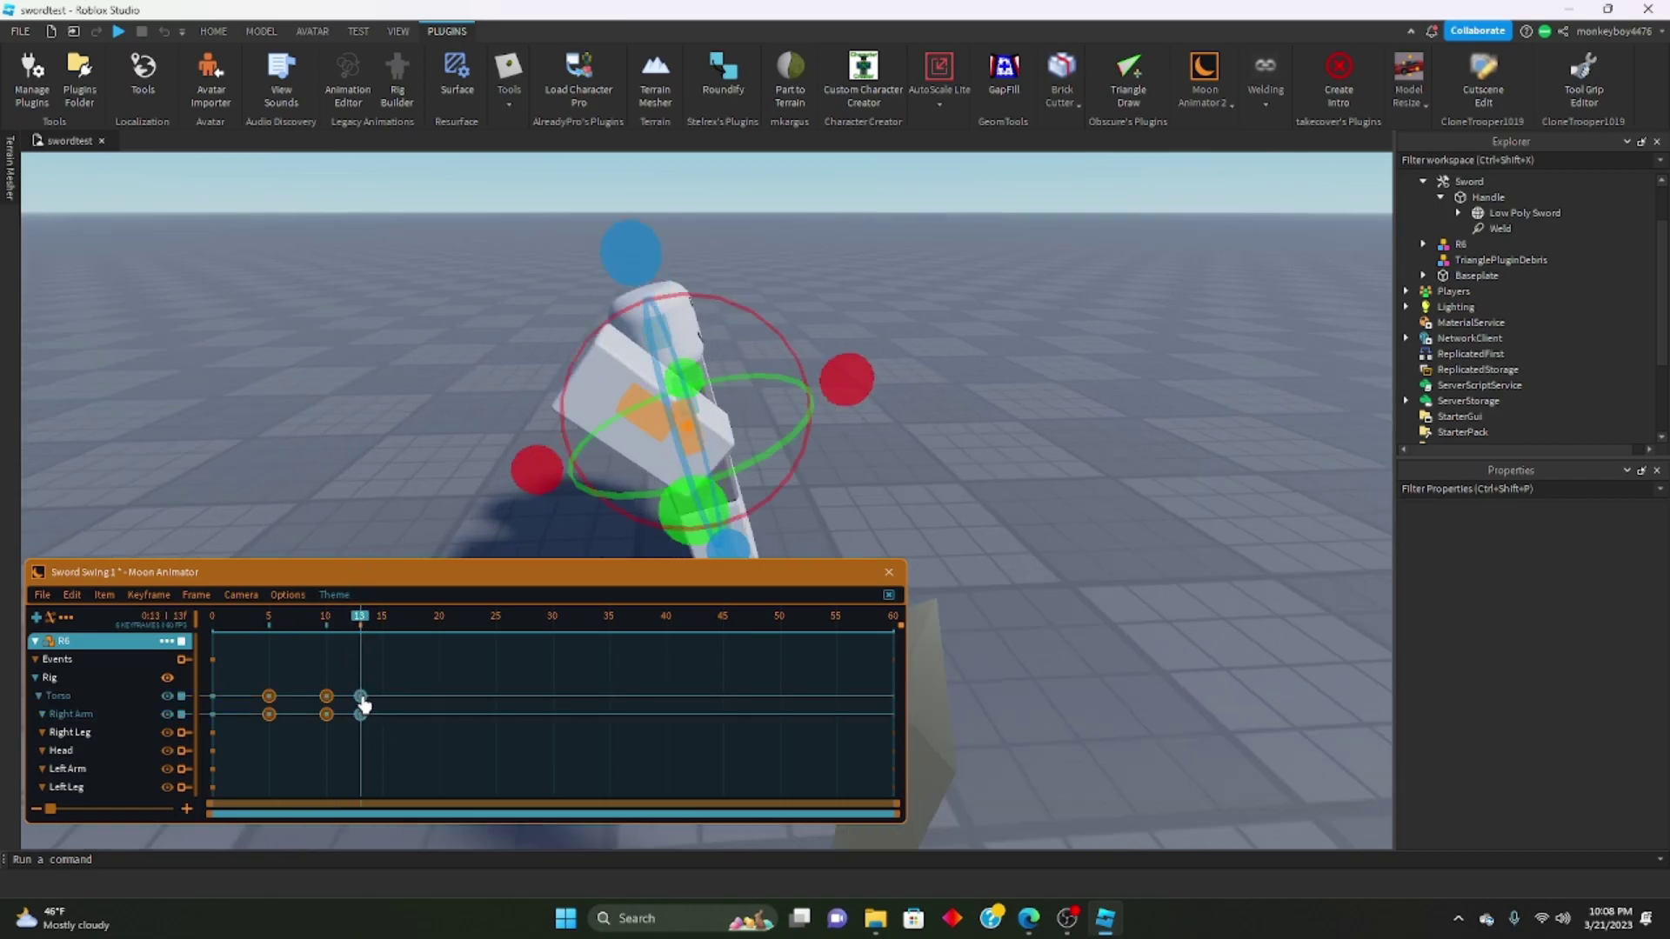
right_click(362, 705)
click(408, 658)
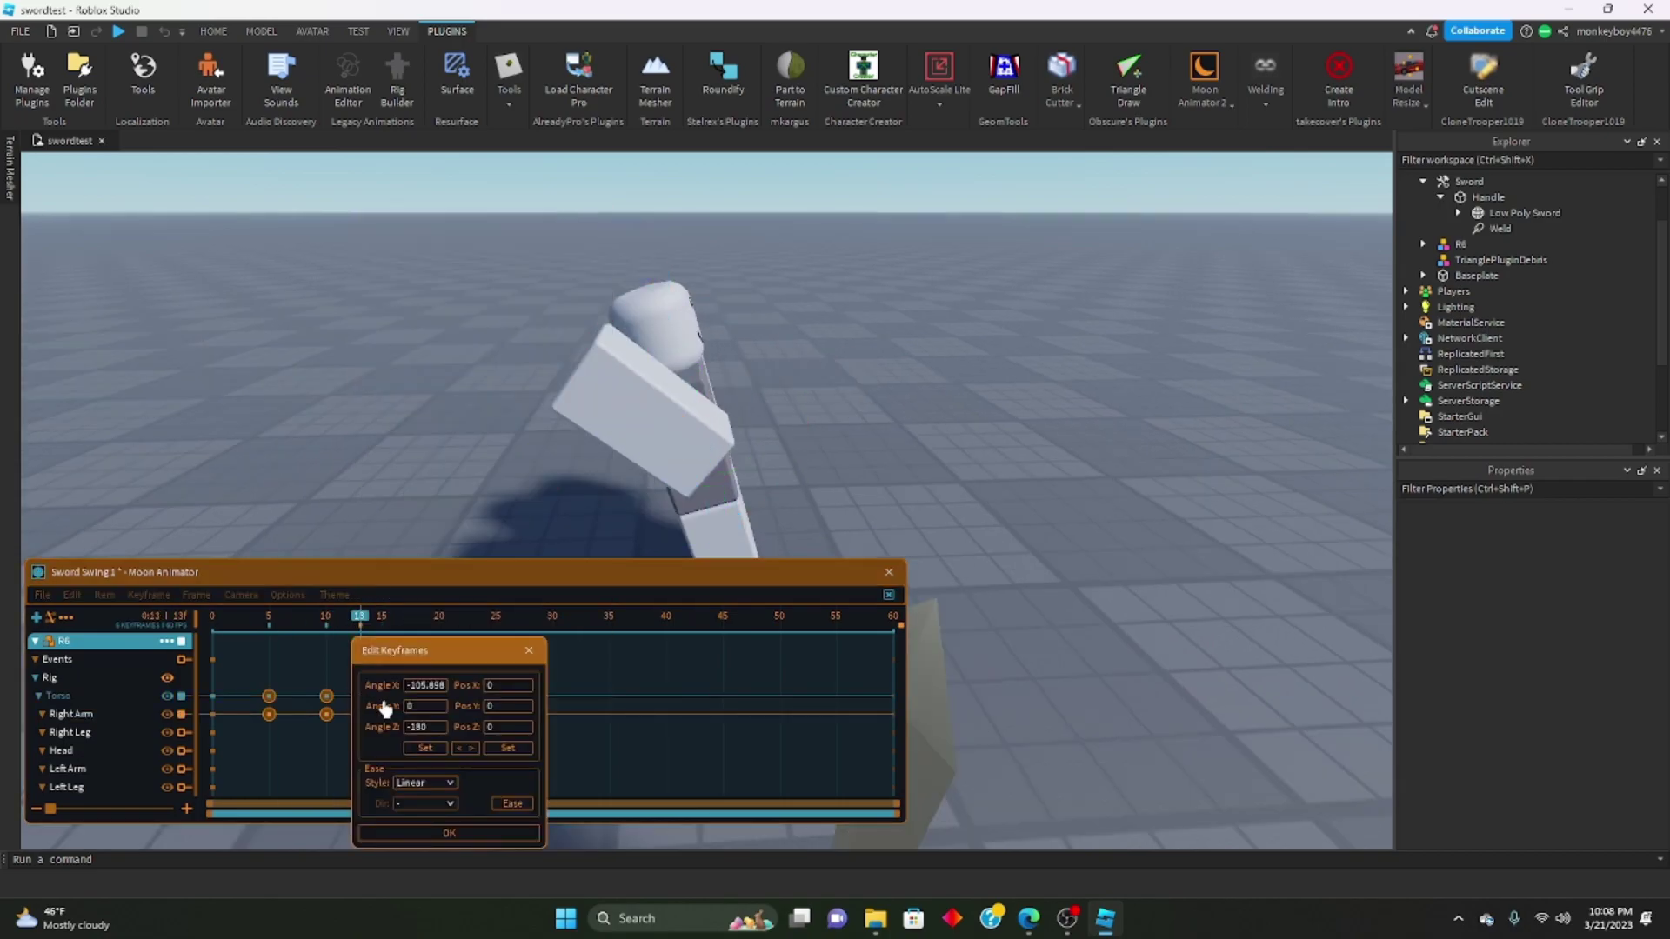
click(427, 784)
click(425, 847)
click(454, 834)
click(384, 680)
Replay the wind-up from frame 0 to check the changed easing.
drag(363, 618, 14, 622)
key(space)
key(d)
right_drag(393, 400, 394, 400)
scroll(393, 410, down, 2)
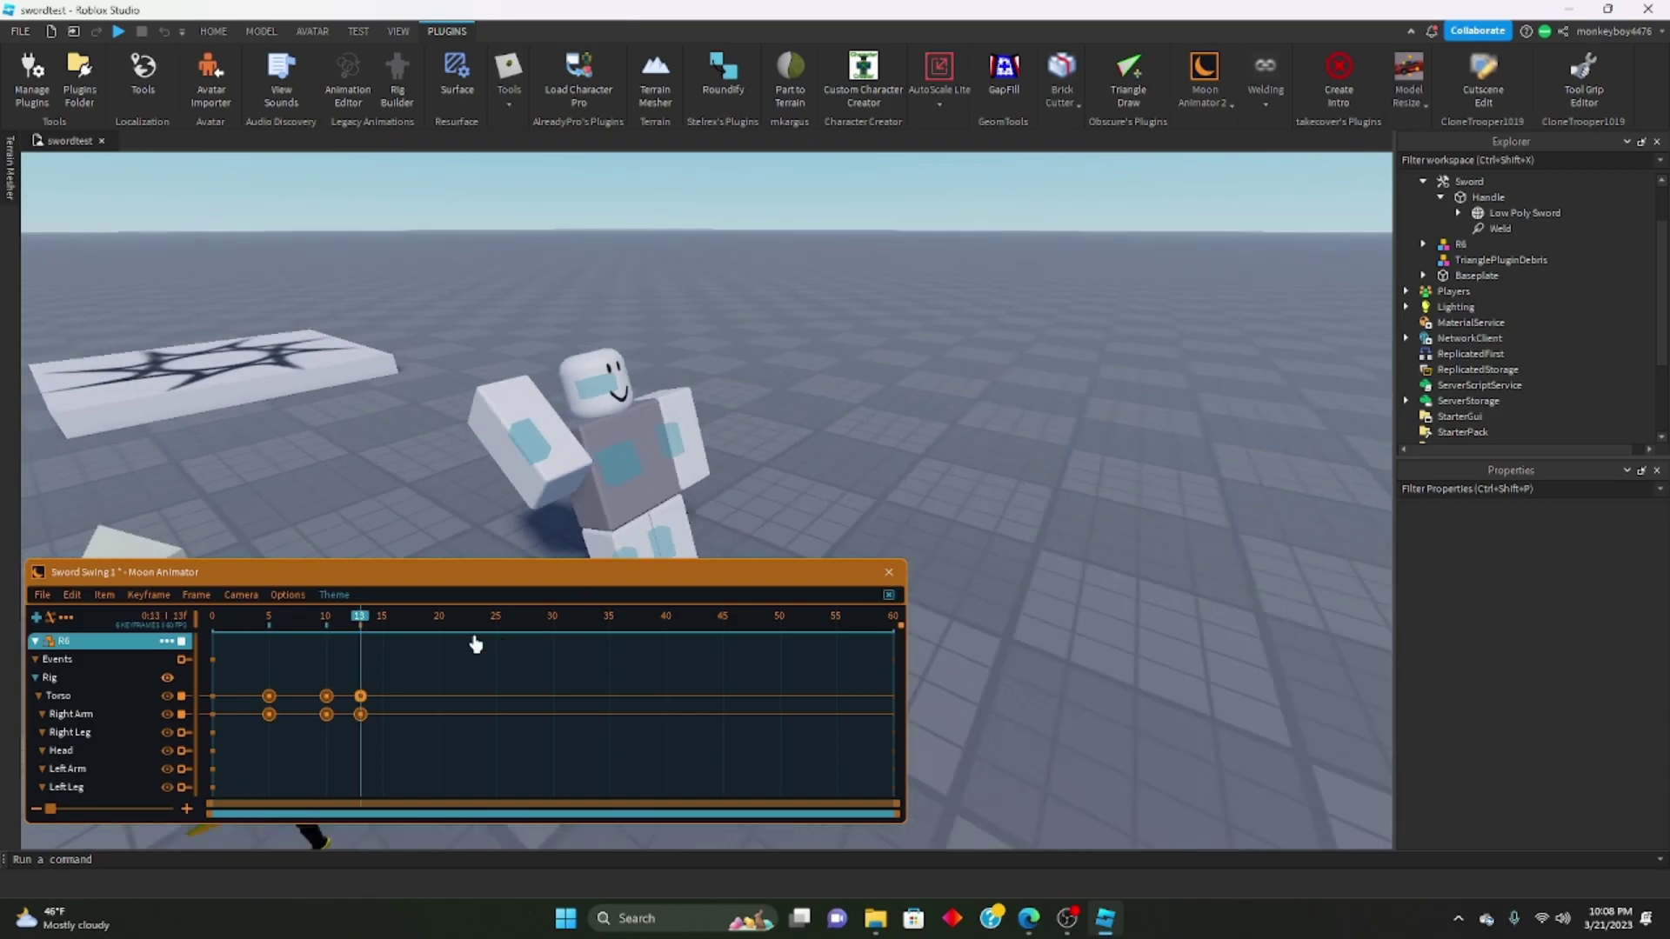
Rotate the torso into the forward swing pose at frame 19.
click(426, 618)
click(611, 461)
scroll(701, 379, up, 1)
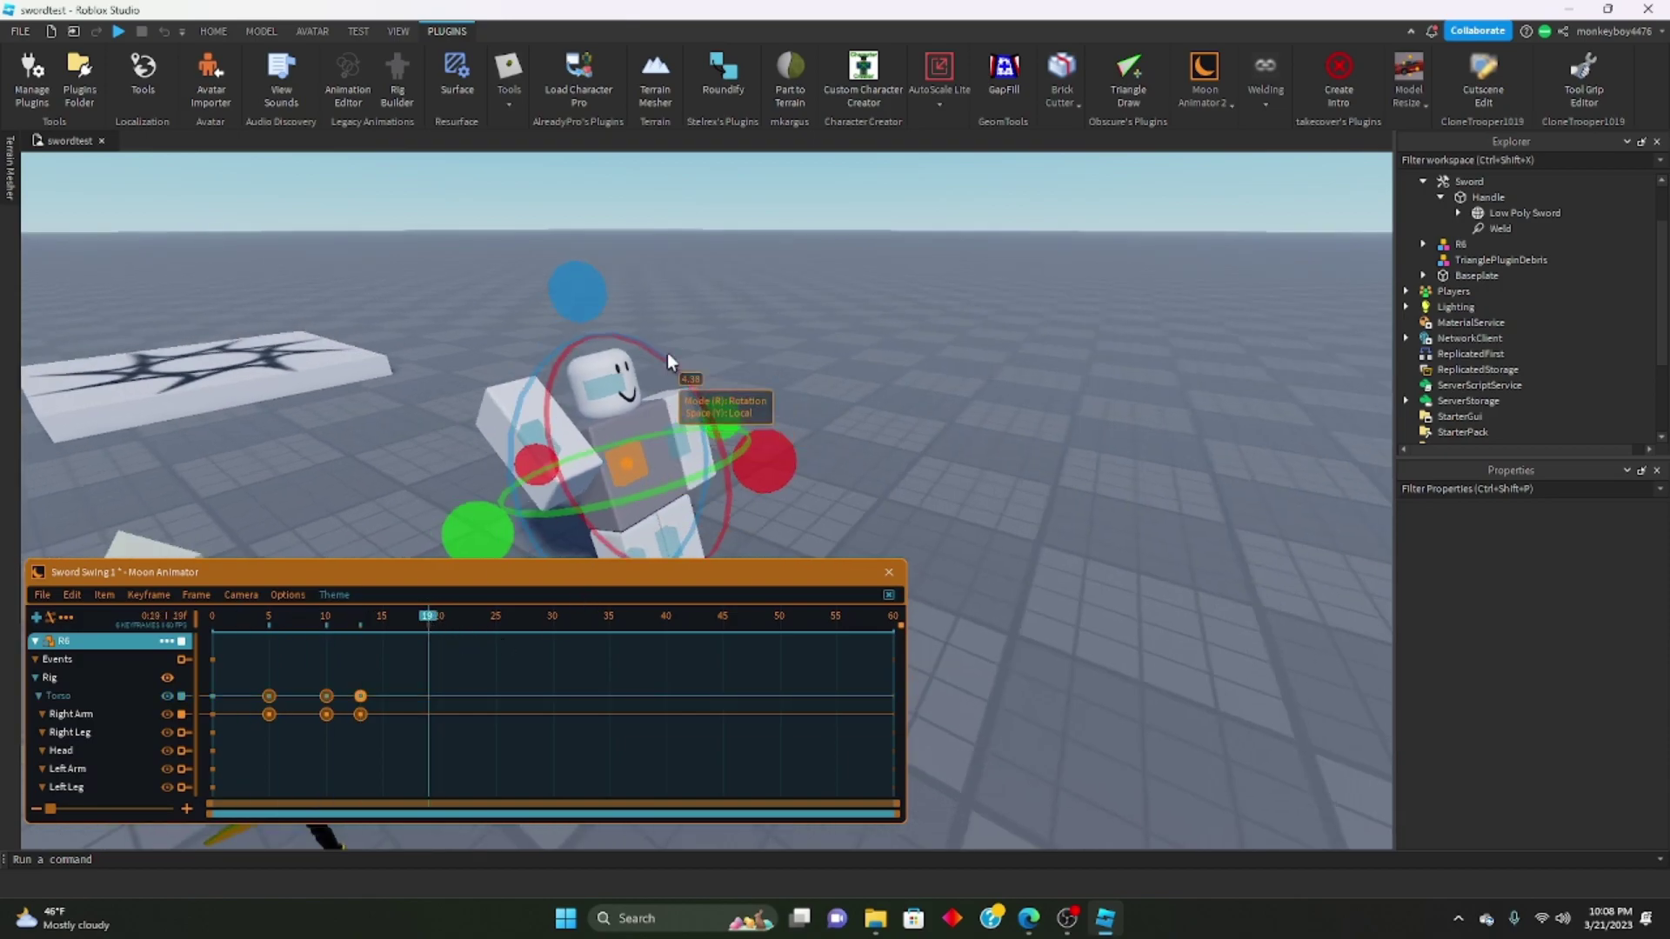
scroll(757, 456, down, 2)
drag(772, 457, 760, 527)
right_drag(760, 485, 762, 540)
drag(774, 227, 771, 198)
Pose the right arm for the forward swing at frame 19 by rotating it and adjusting its position.
click(538, 226)
right_drag(578, 258, 527, 214)
drag(810, 416, 602, 513)
right_drag(661, 461, 765, 365)
key(r)
drag(772, 439, 774, 454)
right_drag(781, 426, 801, 385)
key(y)
key(r)
key(r)
key(r)
drag(735, 525, 776, 513)
Play the swing through frame 19 and view it from different sides.
key(space)
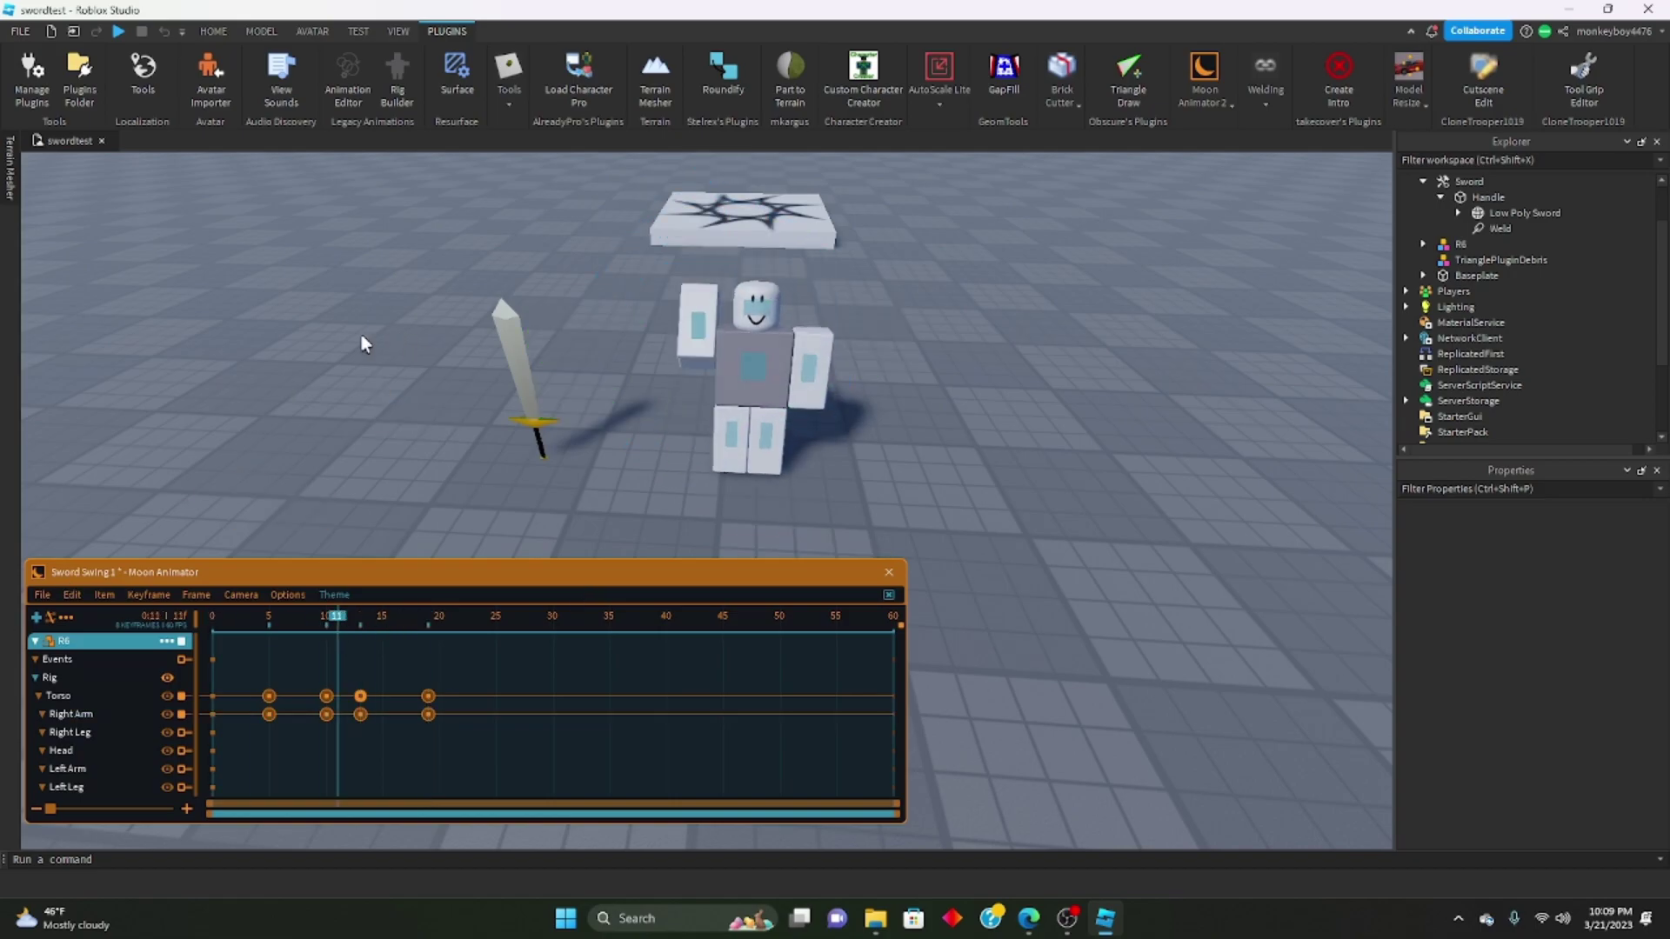
right_drag(362, 336, 367, 330)
key(a)
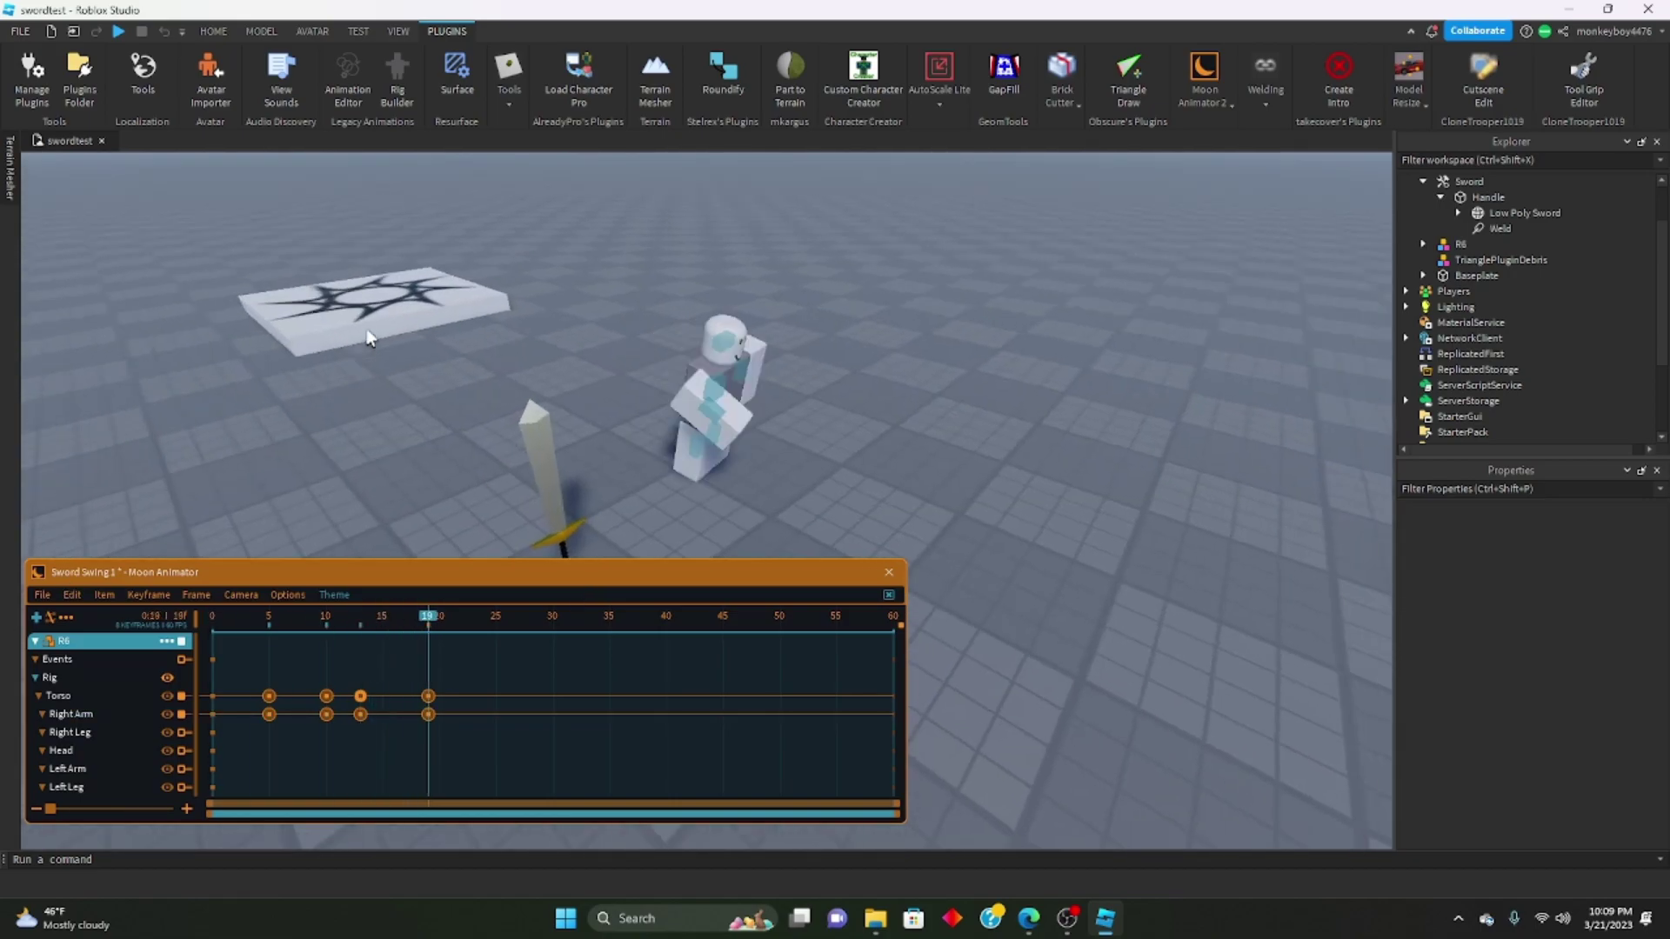
key(space)
key(space)
key(w)
key(d)
Rotate the torso into the follow-through pose at frame 24.
click(486, 616)
click(335, 298)
key(s)
right_drag(555, 284, 555, 282)
drag(569, 419, 589, 442)
mouse_move(616, 328)
mouse_down()
mouse_move(642, 279)
mouse_move(597, 305)
mouse_up()
click(594, 357)
click(490, 351)
drag(604, 441, 601, 455)
Shift and rotate the right arm into its follow-through pose at frame 24.
click(459, 371)
key(r)
key(s)
right_drag(701, 373, 701, 374)
key(d)
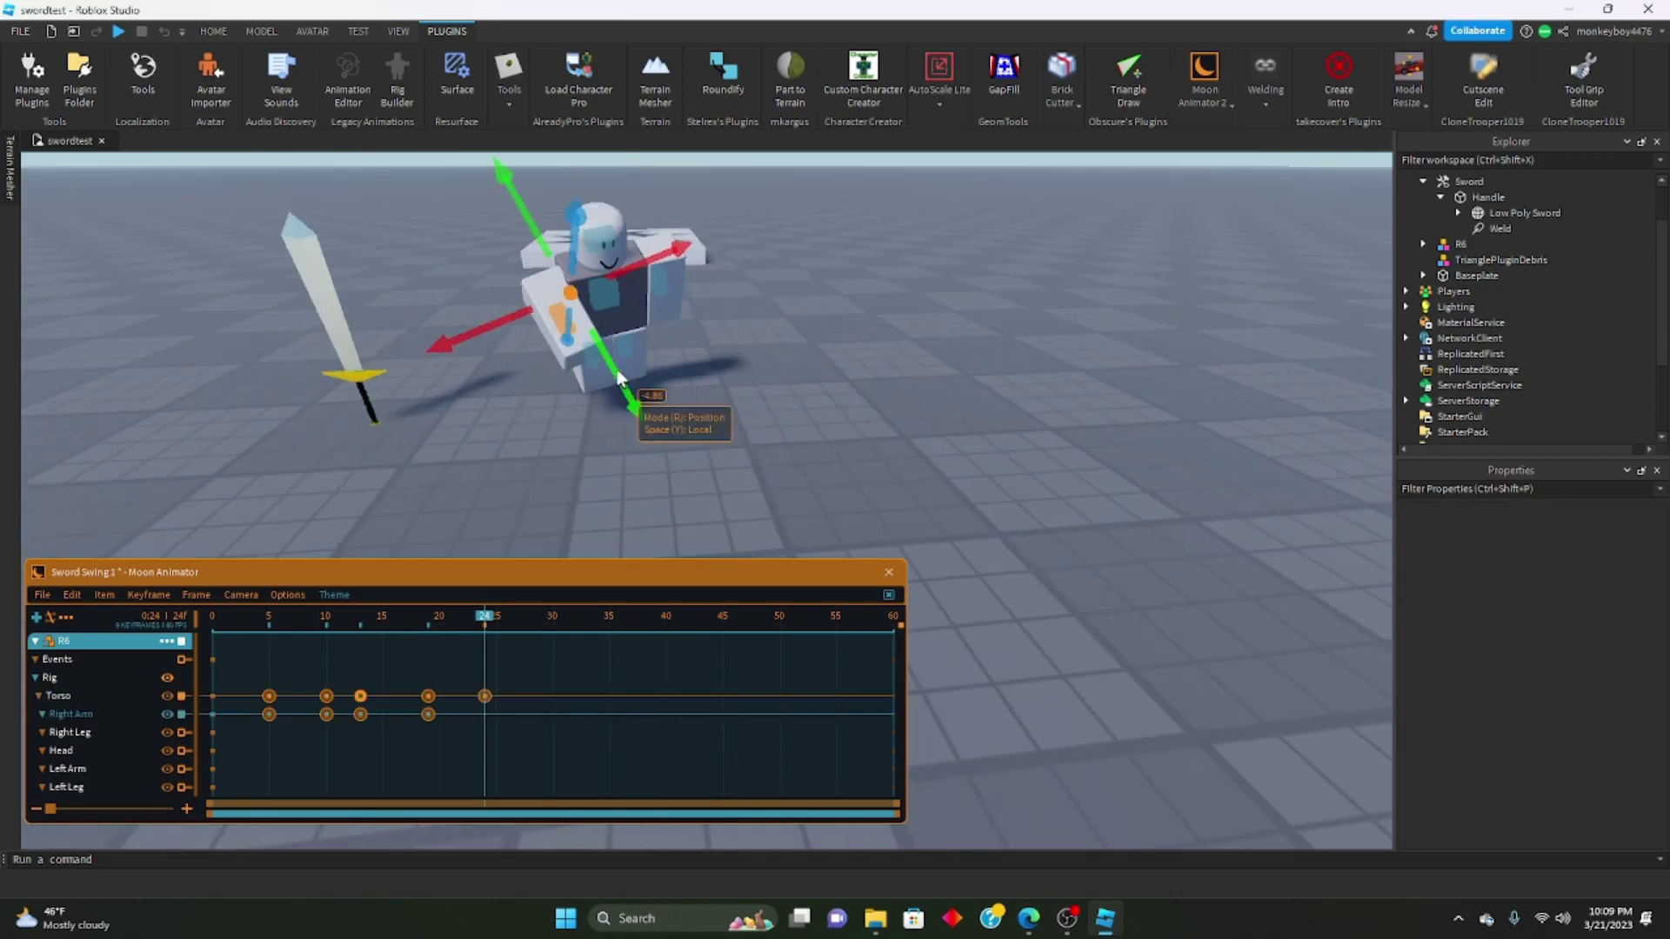
drag(609, 375, 614, 386)
key(r)
drag(607, 261, 653, 259)
key(r)
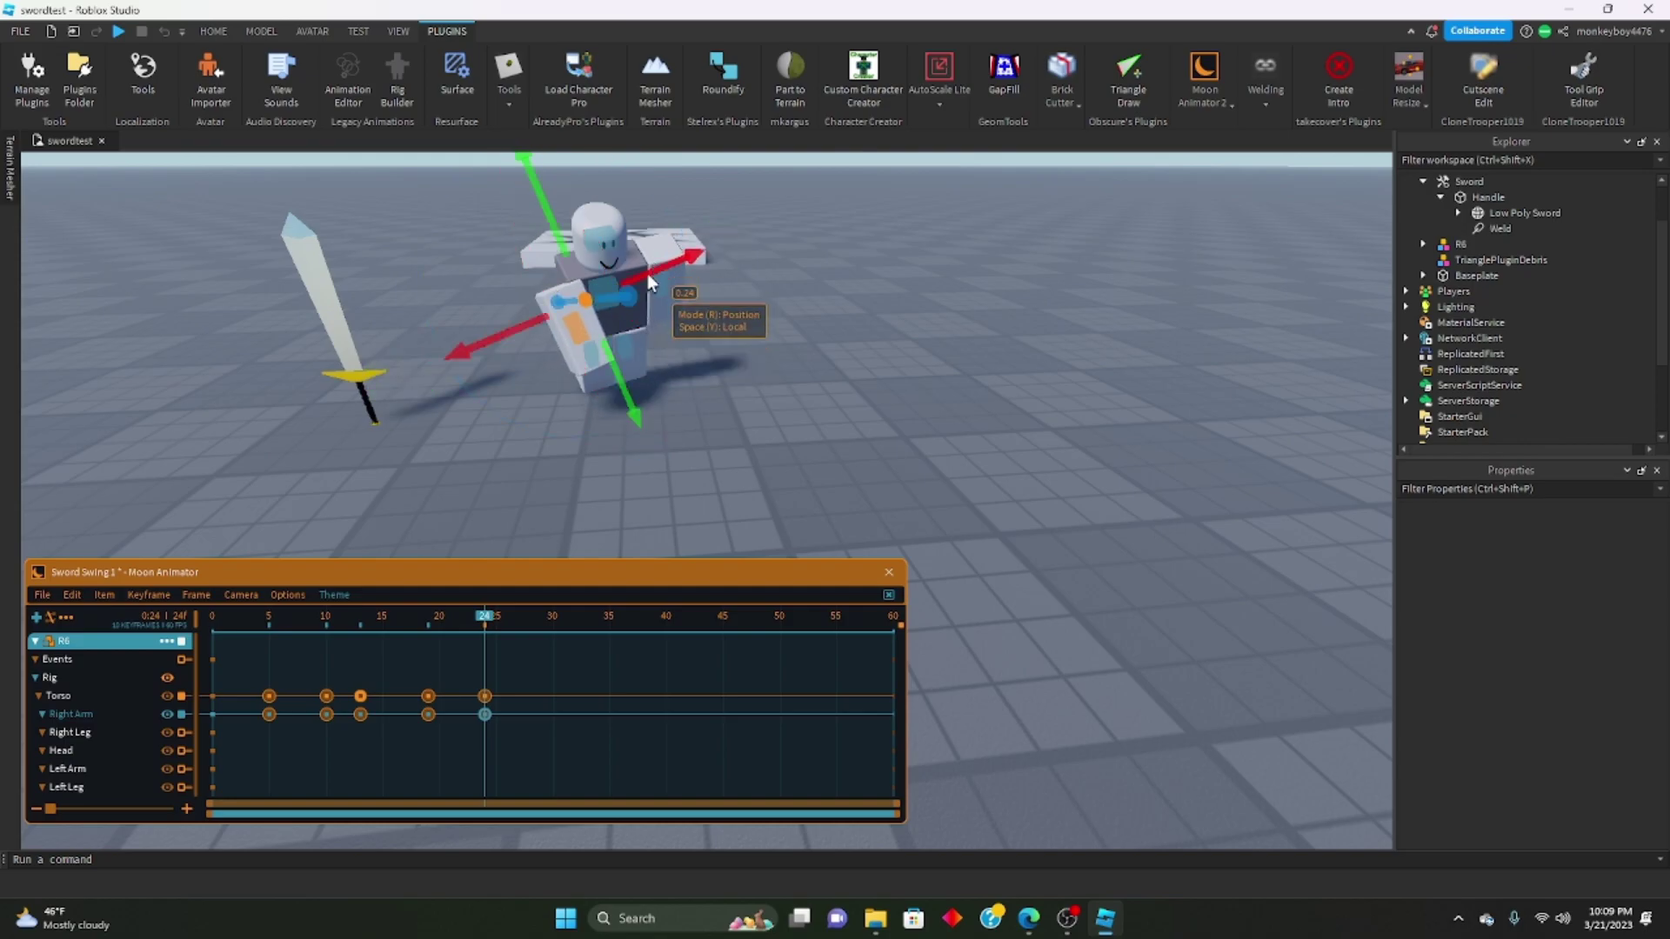
key(r)
right_drag(571, 193, 556, 179)
drag(573, 194, 557, 206)
Play the sword swing from frame 0 several times and view the rig from different sides.
click(494, 215)
right_drag(494, 214, 495, 217)
drag(489, 616, 2, 630)
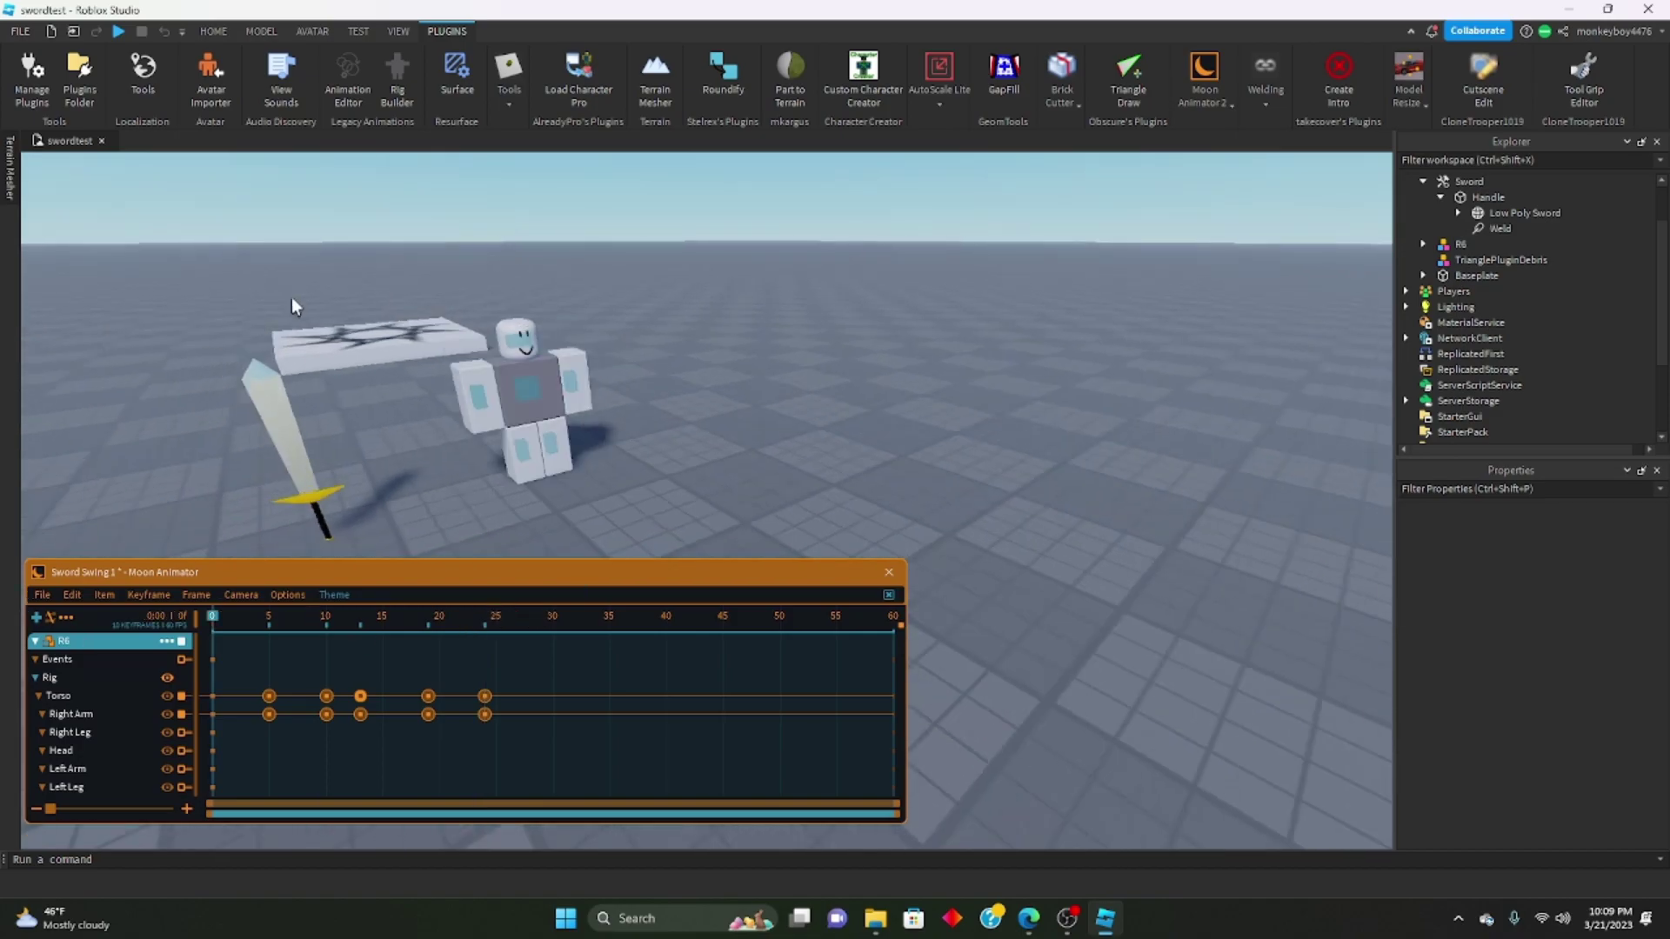
key(space)
key(space)
key(space)
right_drag(290, 297, 304, 295)
key(space)
key(space)
key(space)
key(space)
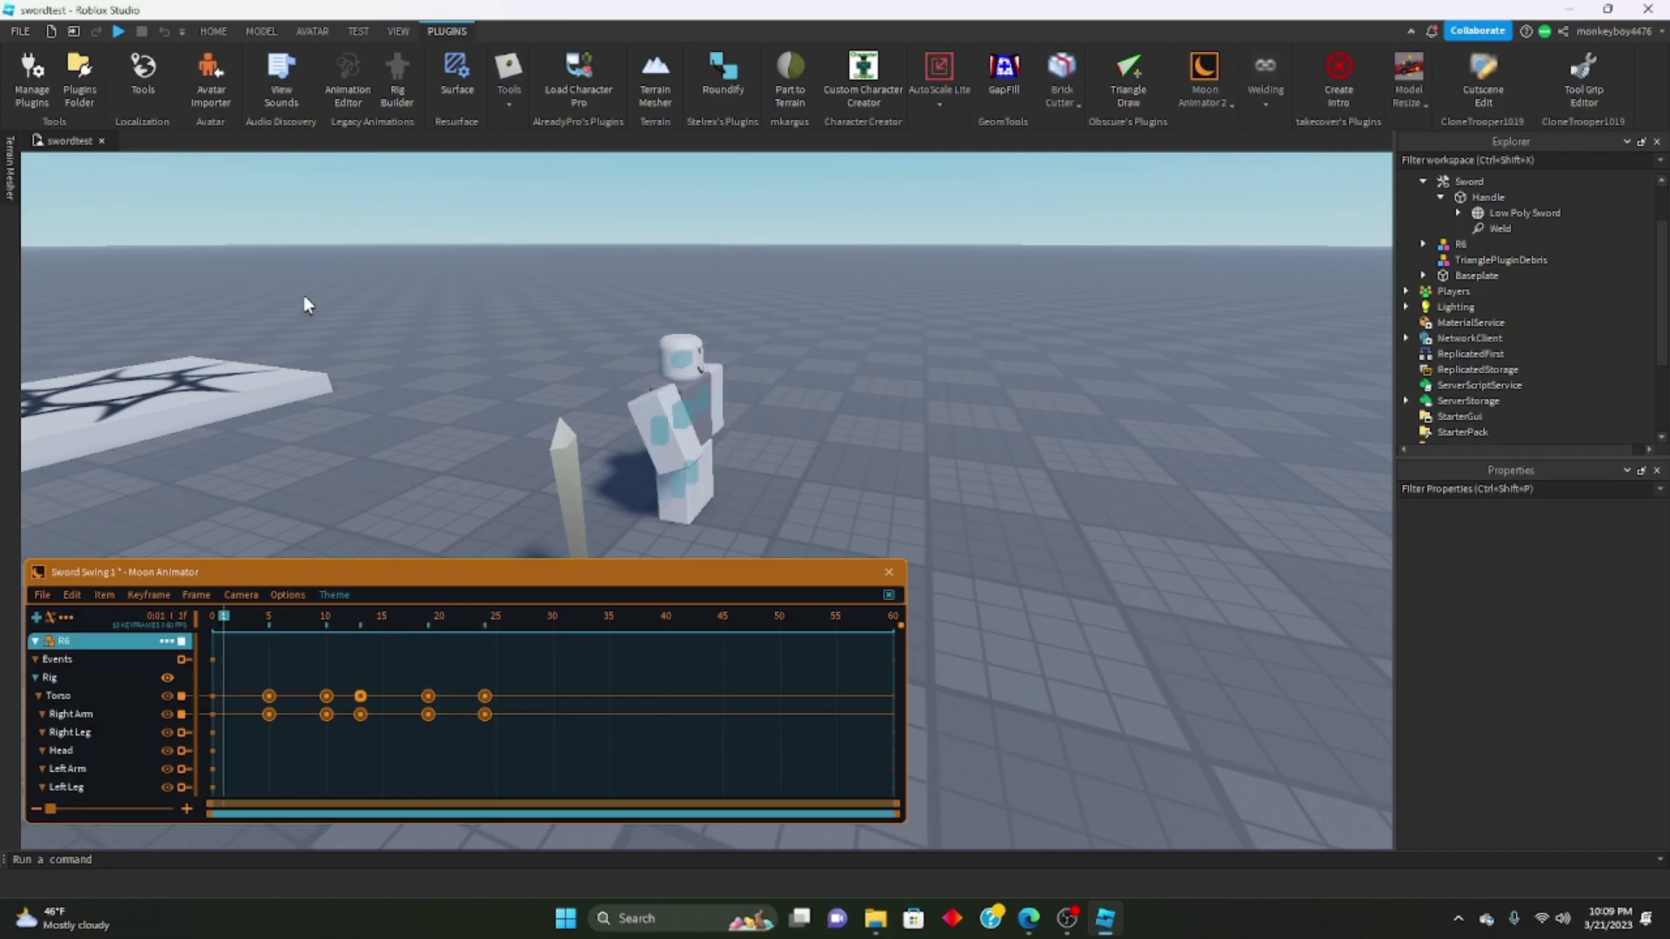
Change the easing of the torso and right arm keyframes at frame 24 together.
right_click(484, 696)
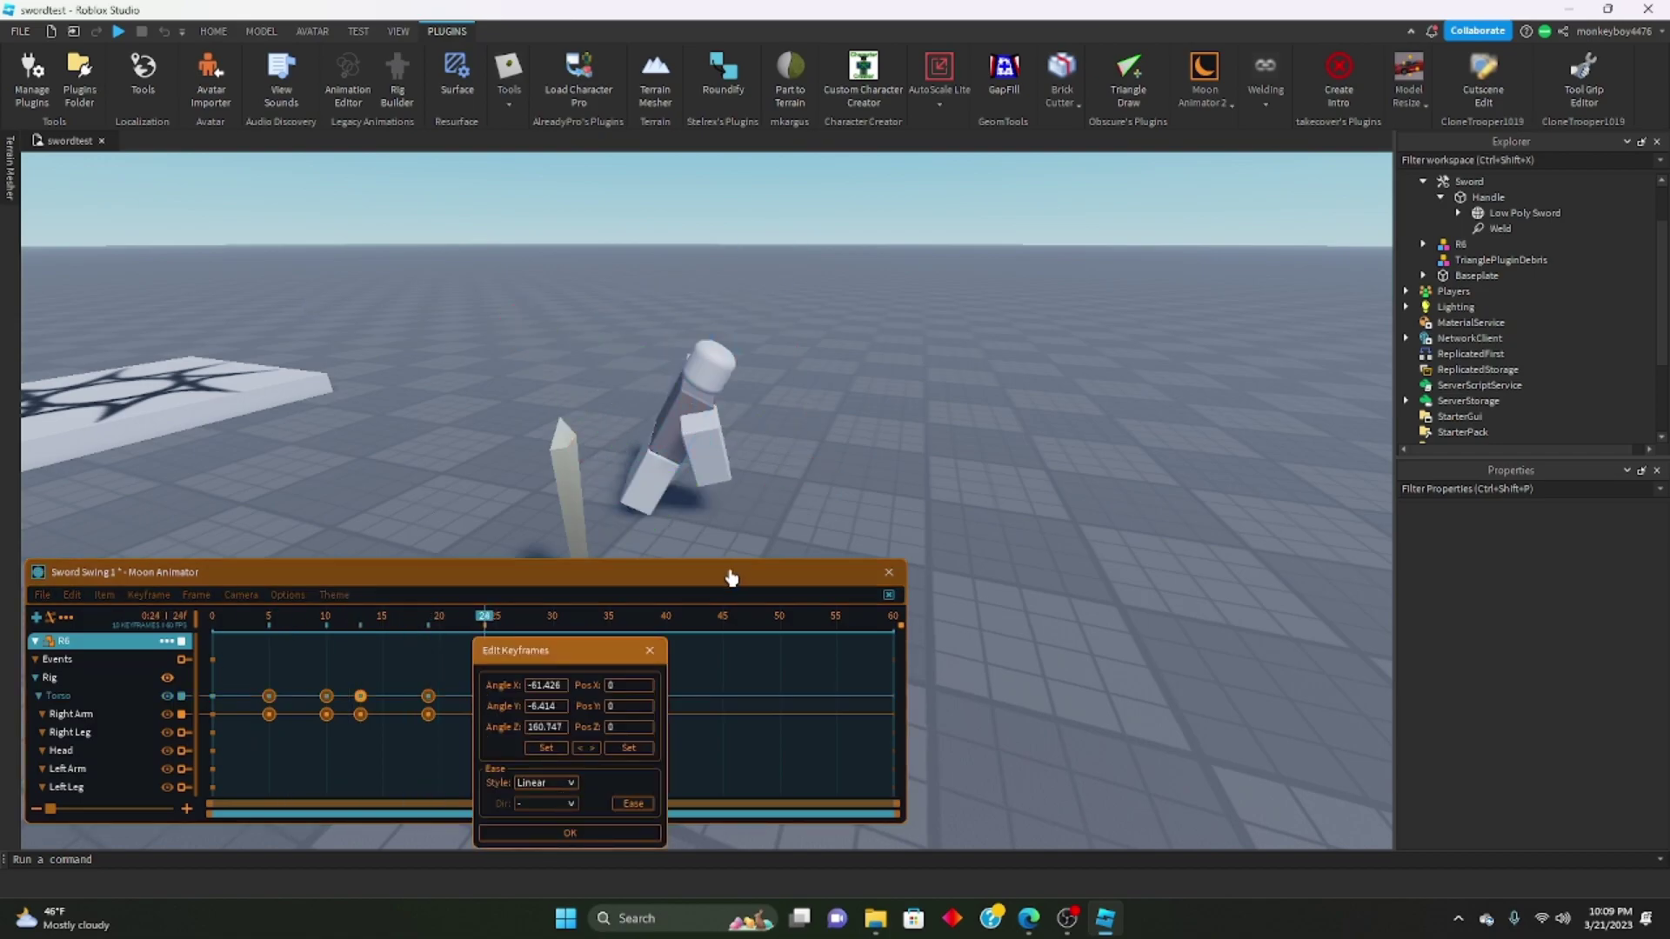
click(651, 650)
mouse_move(490, 751)
mouse_down()
mouse_move(469, 677)
mouse_move(468, 694)
mouse_up()
click(186, 595)
click(148, 595)
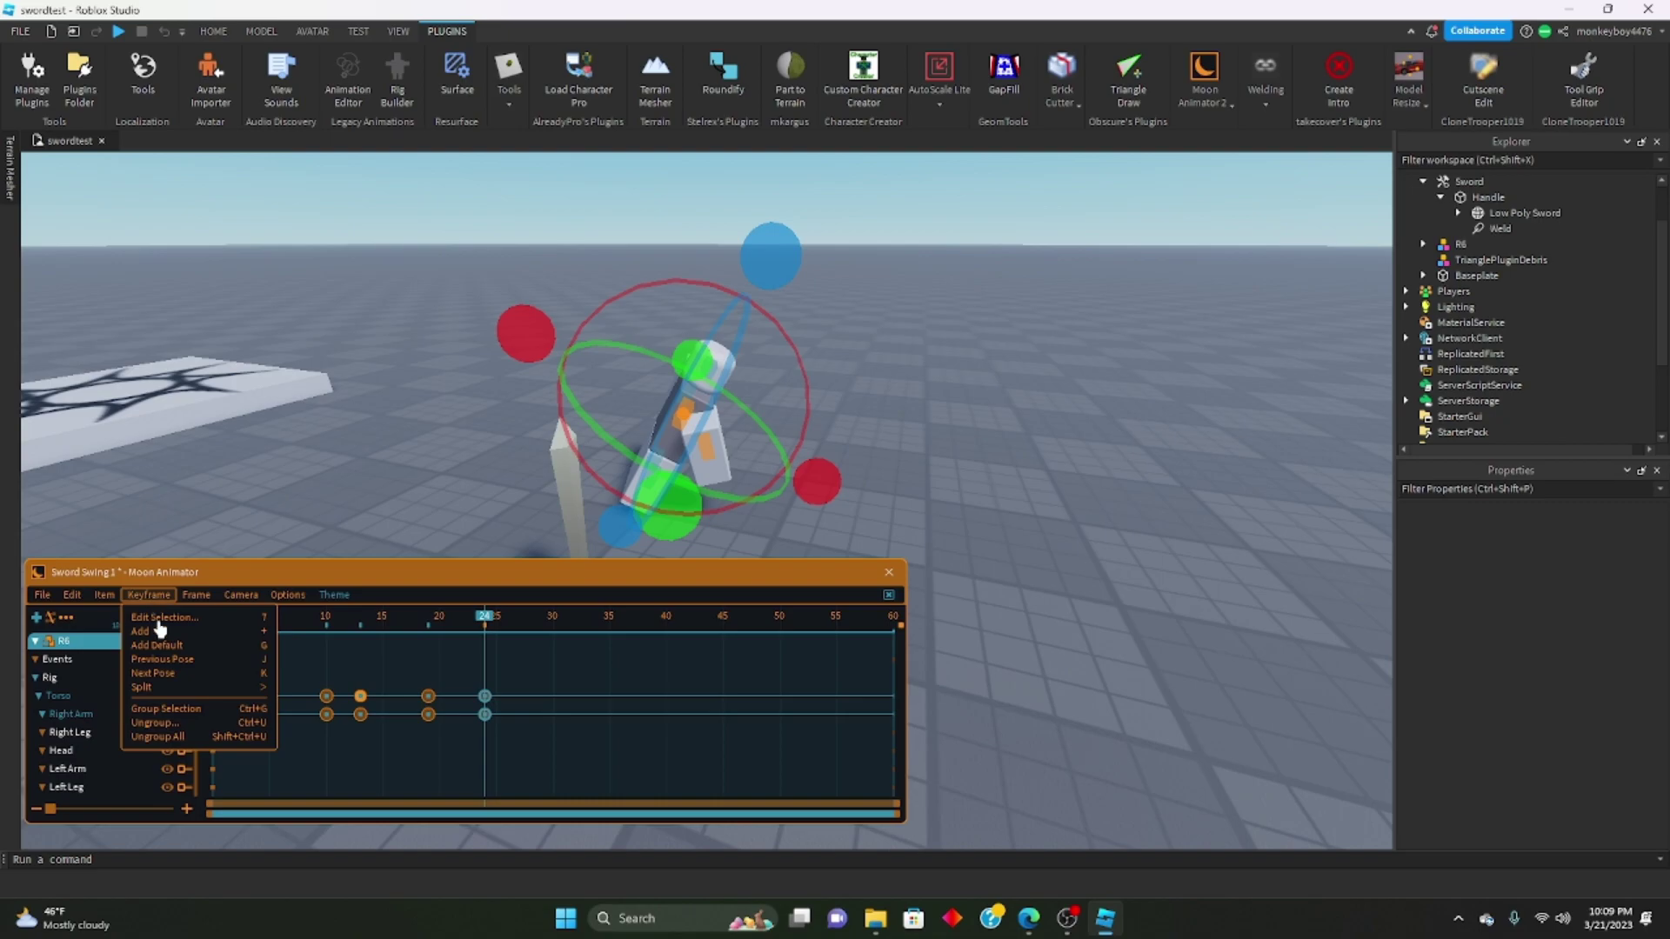
click(173, 619)
click(238, 776)
click(241, 784)
click(235, 796)
click(236, 842)
click(245, 828)
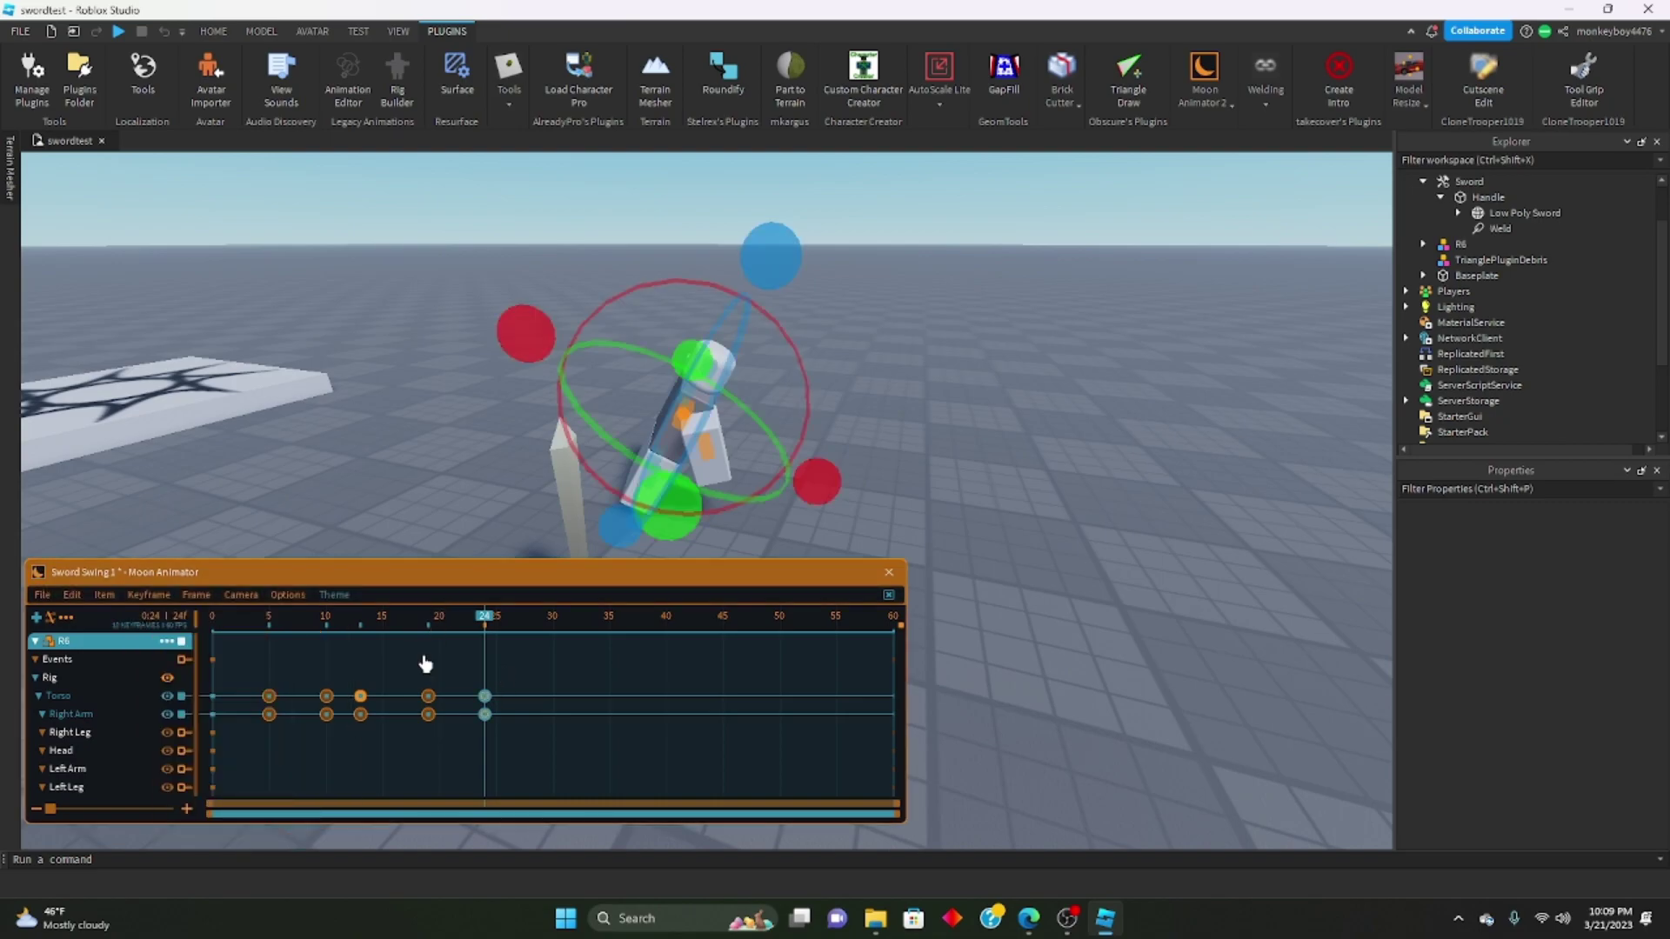
click(464, 683)
Replay the eased swing from the start to frame 24 and check it from the side and front.
drag(453, 619, 210, 619)
key(space)
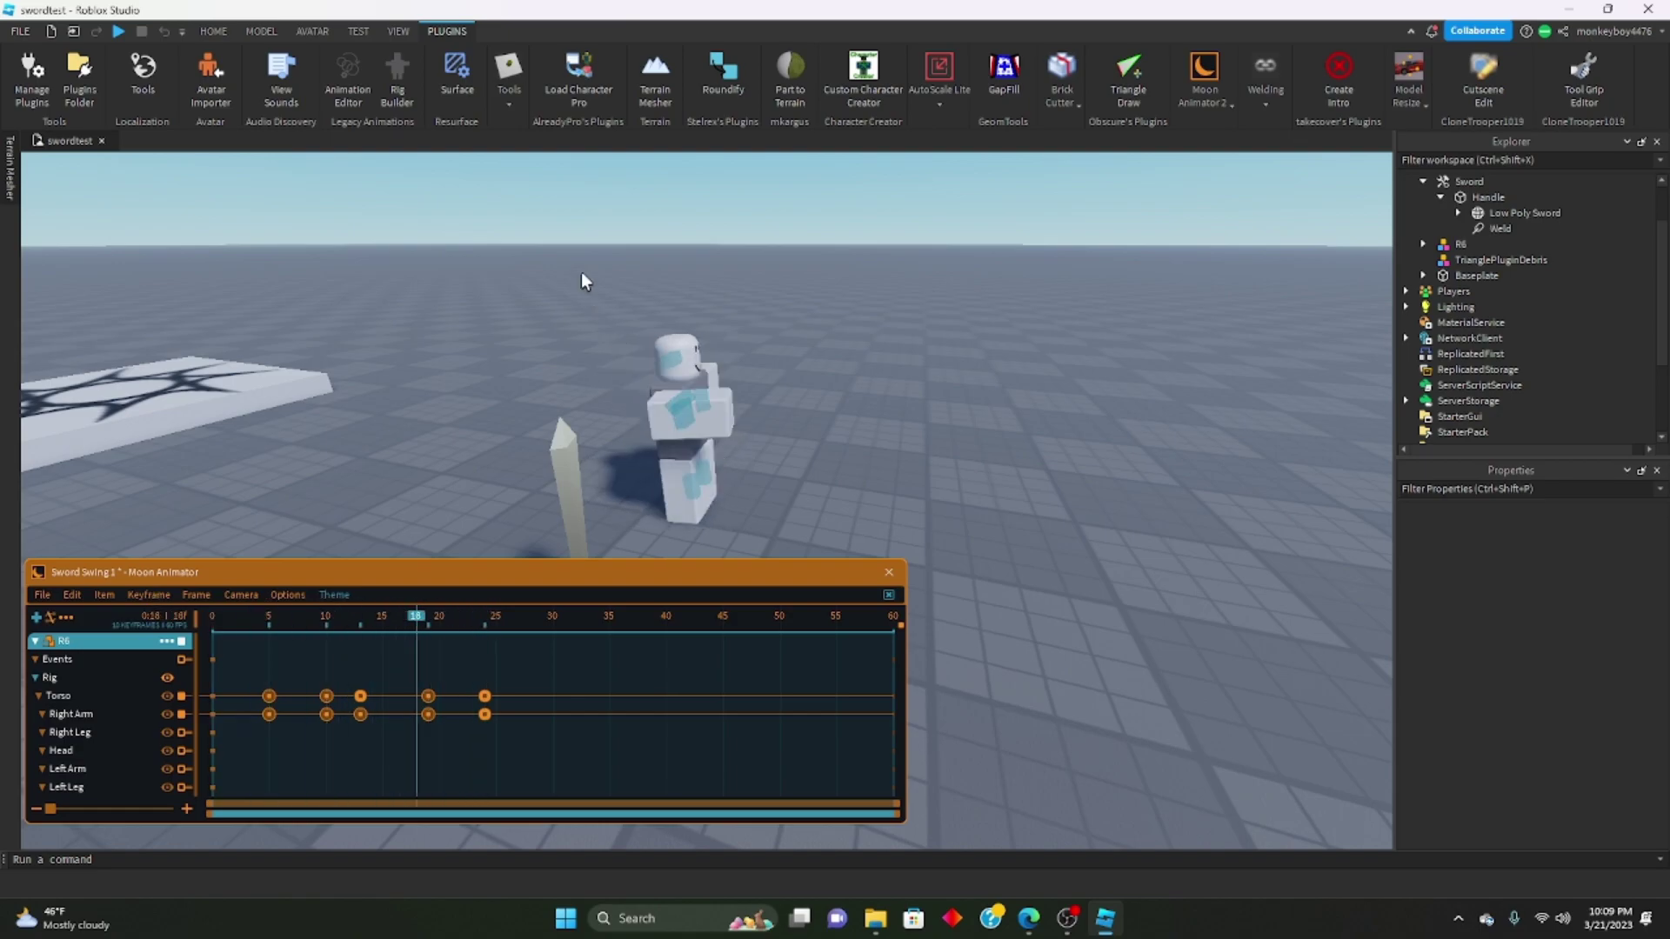
key(d)
right_drag(581, 272, 580, 271)
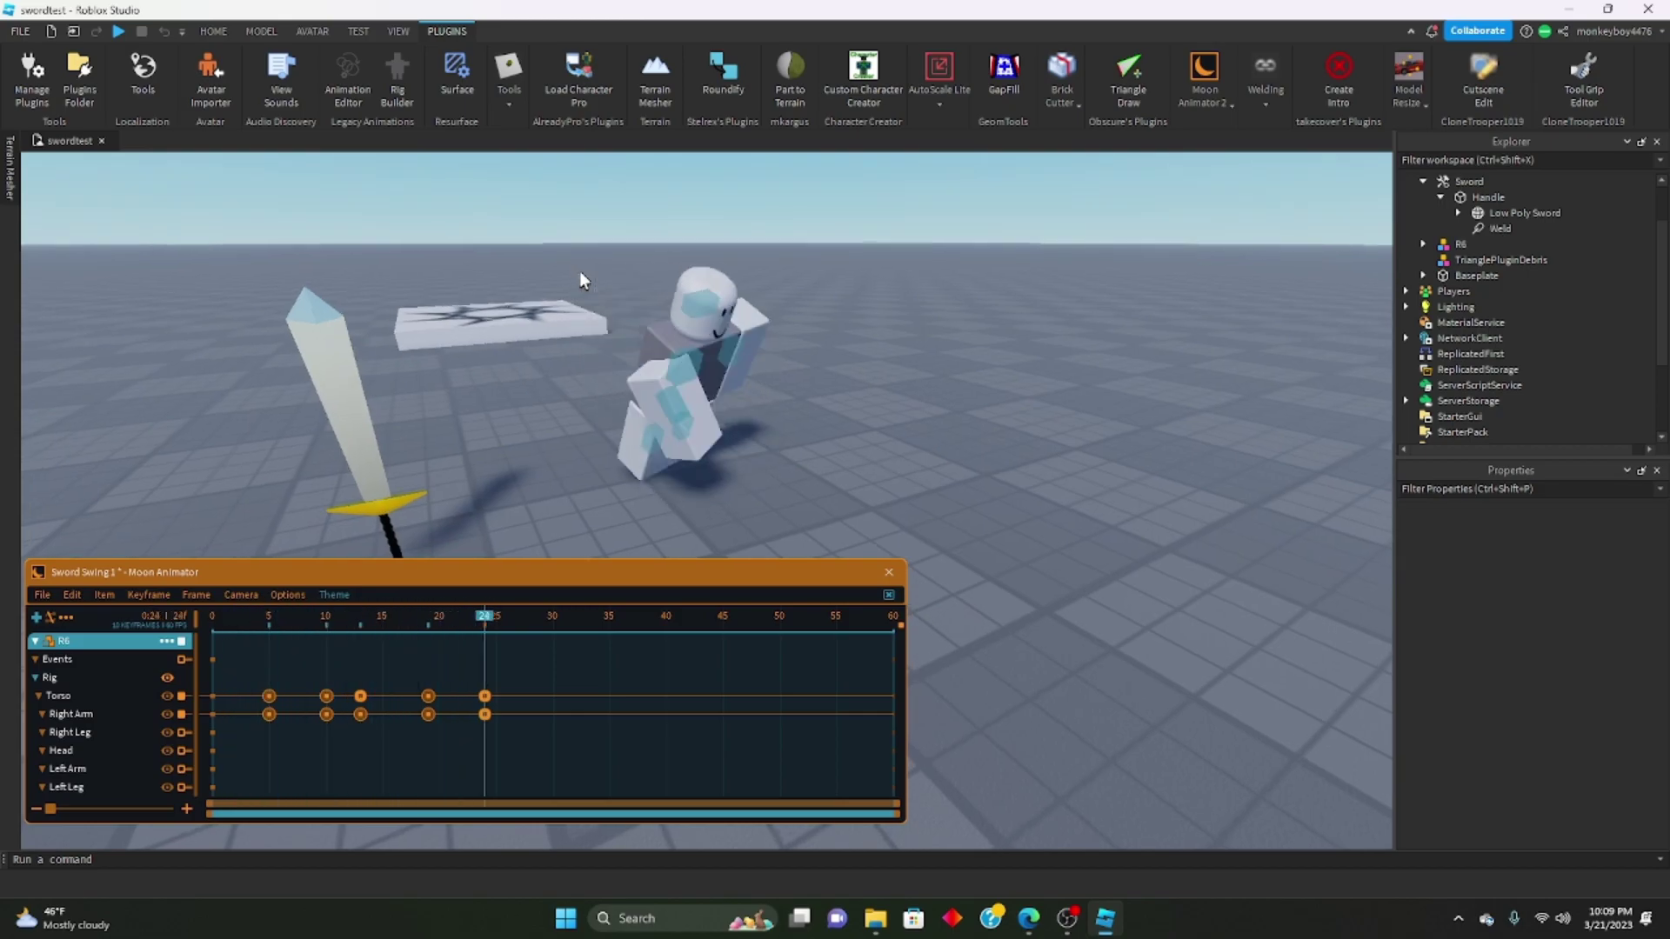
Save the animation as "Sword Swing 1" and export it to the rig.
click(39, 597)
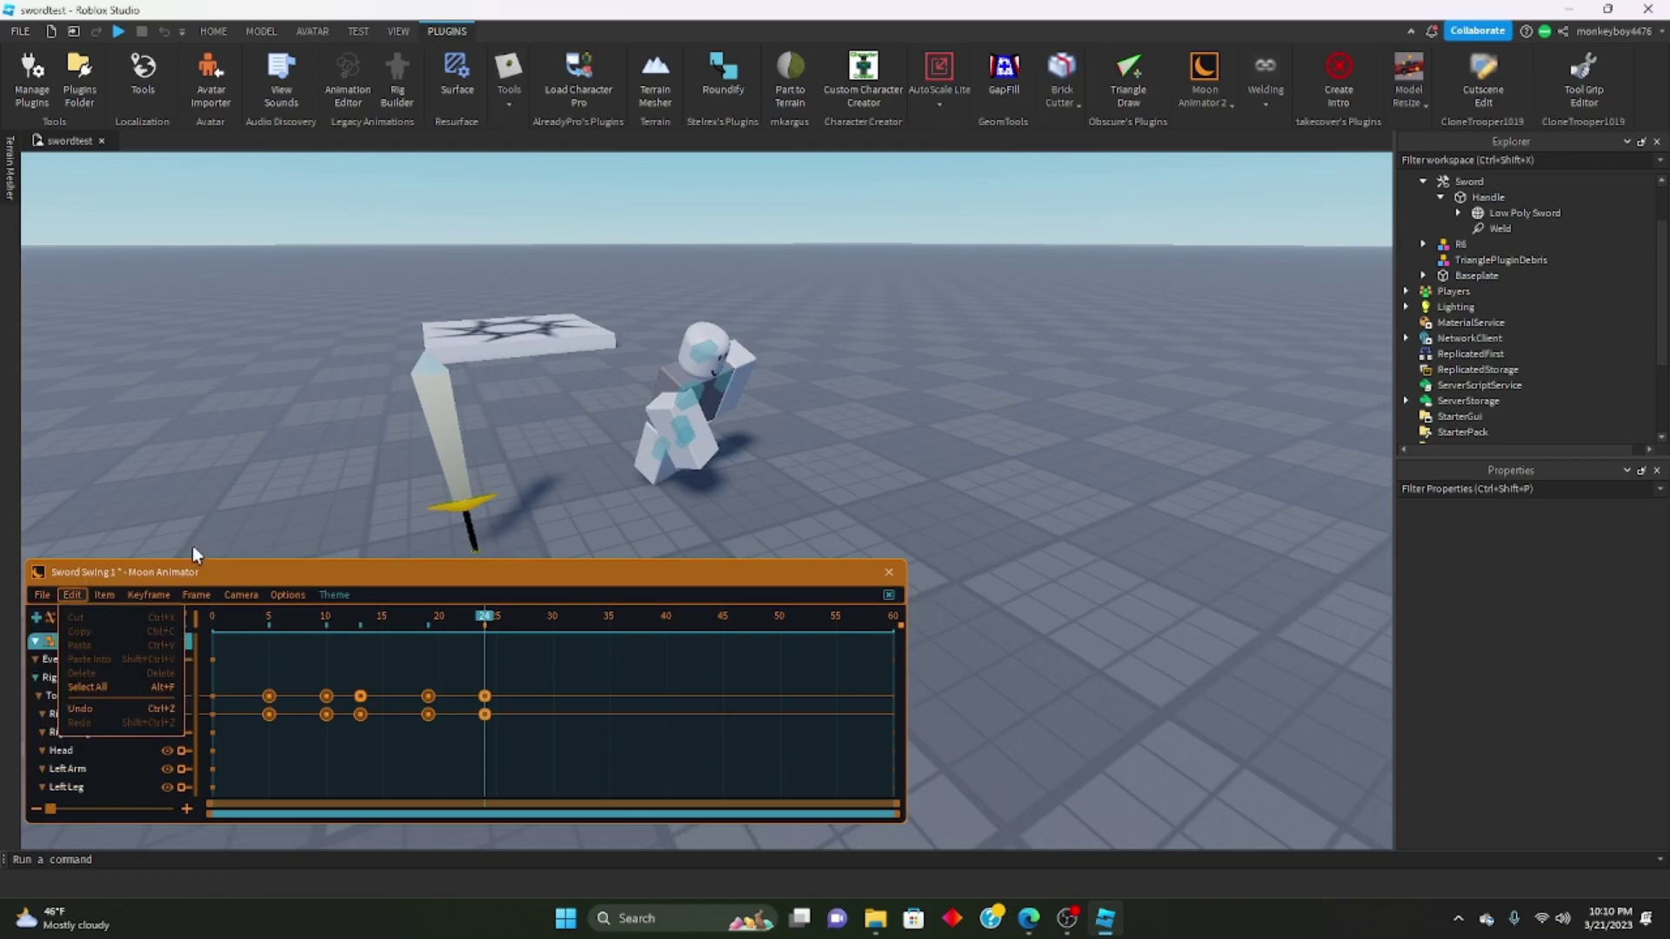
click(41, 595)
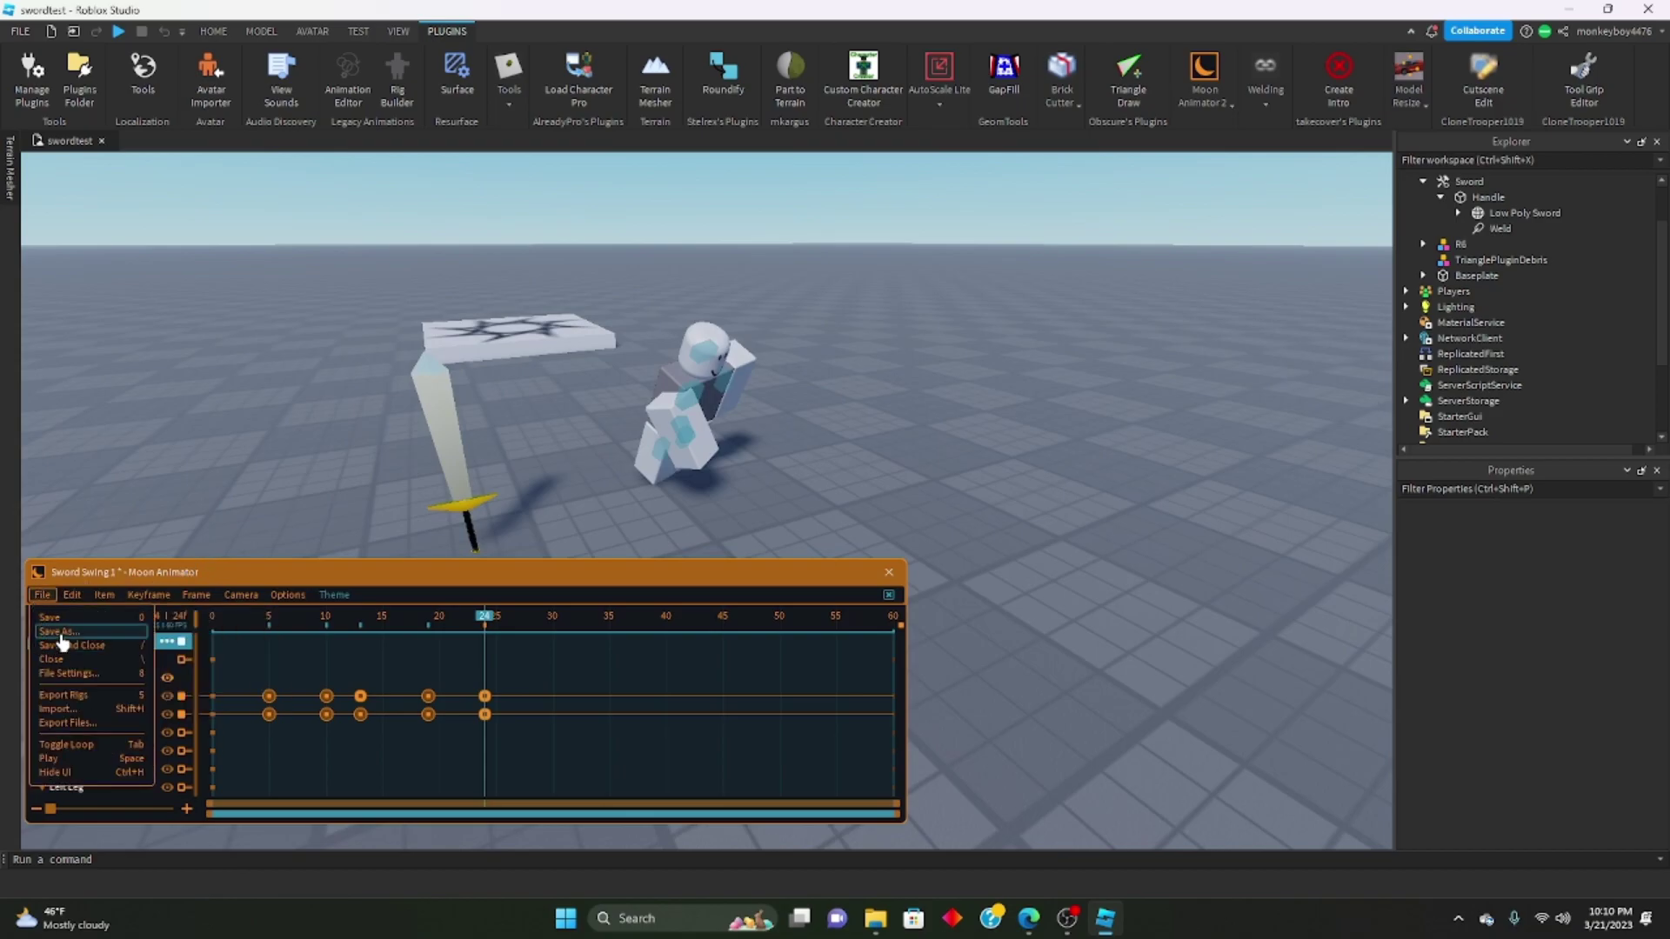
click(61, 635)
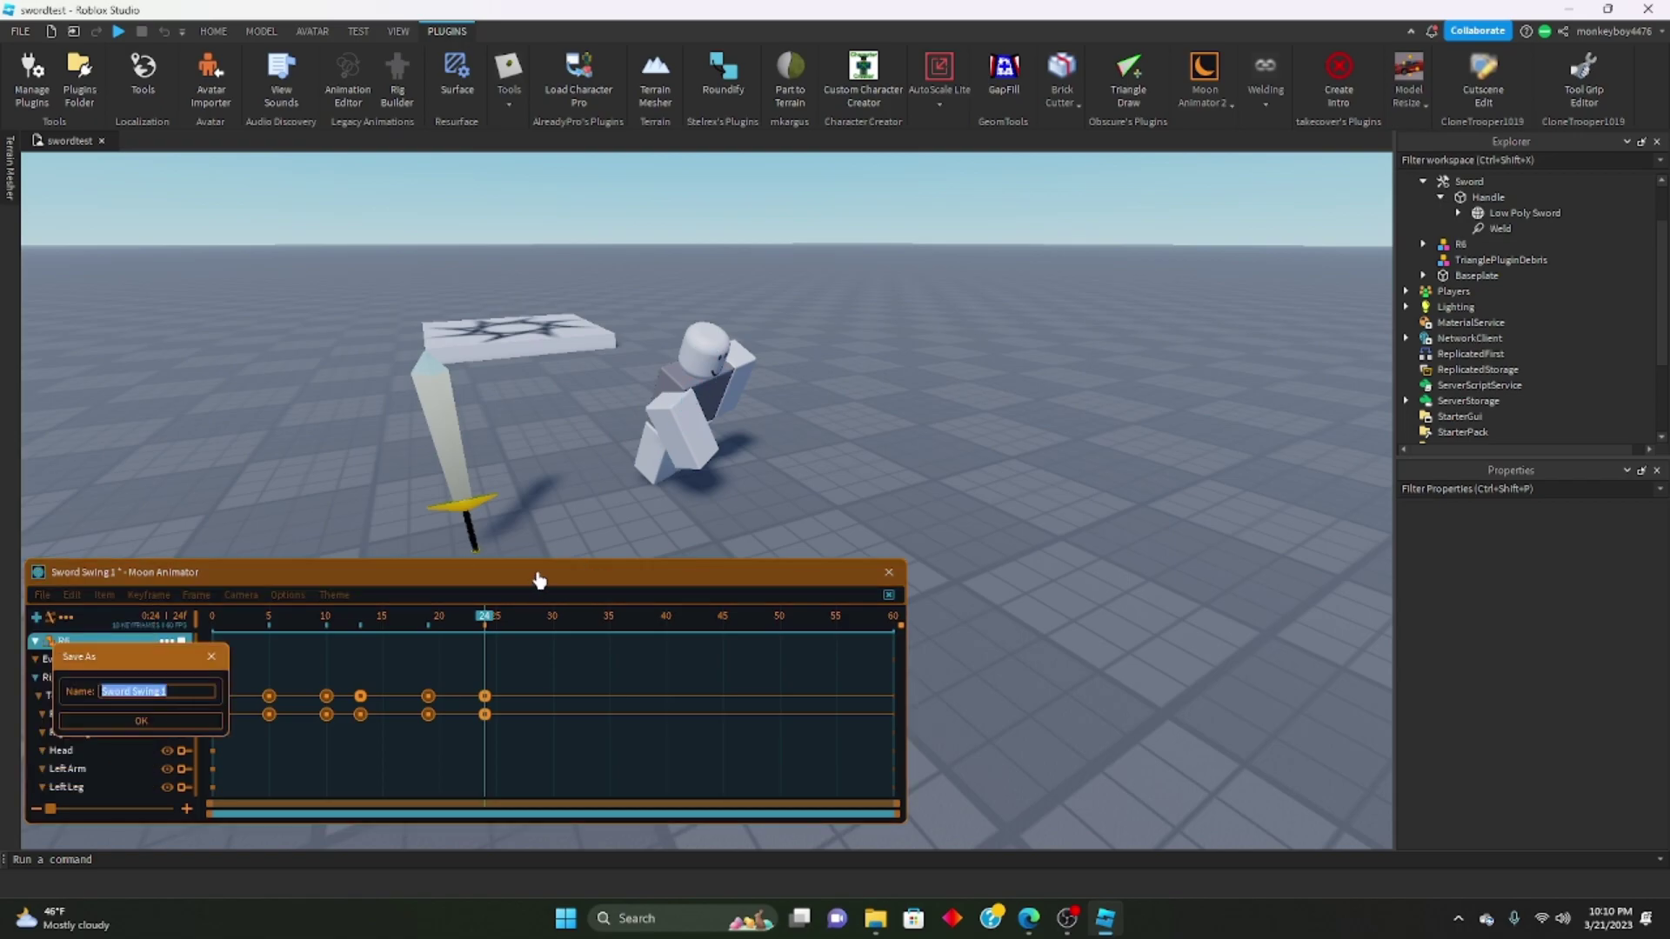
click(113, 721)
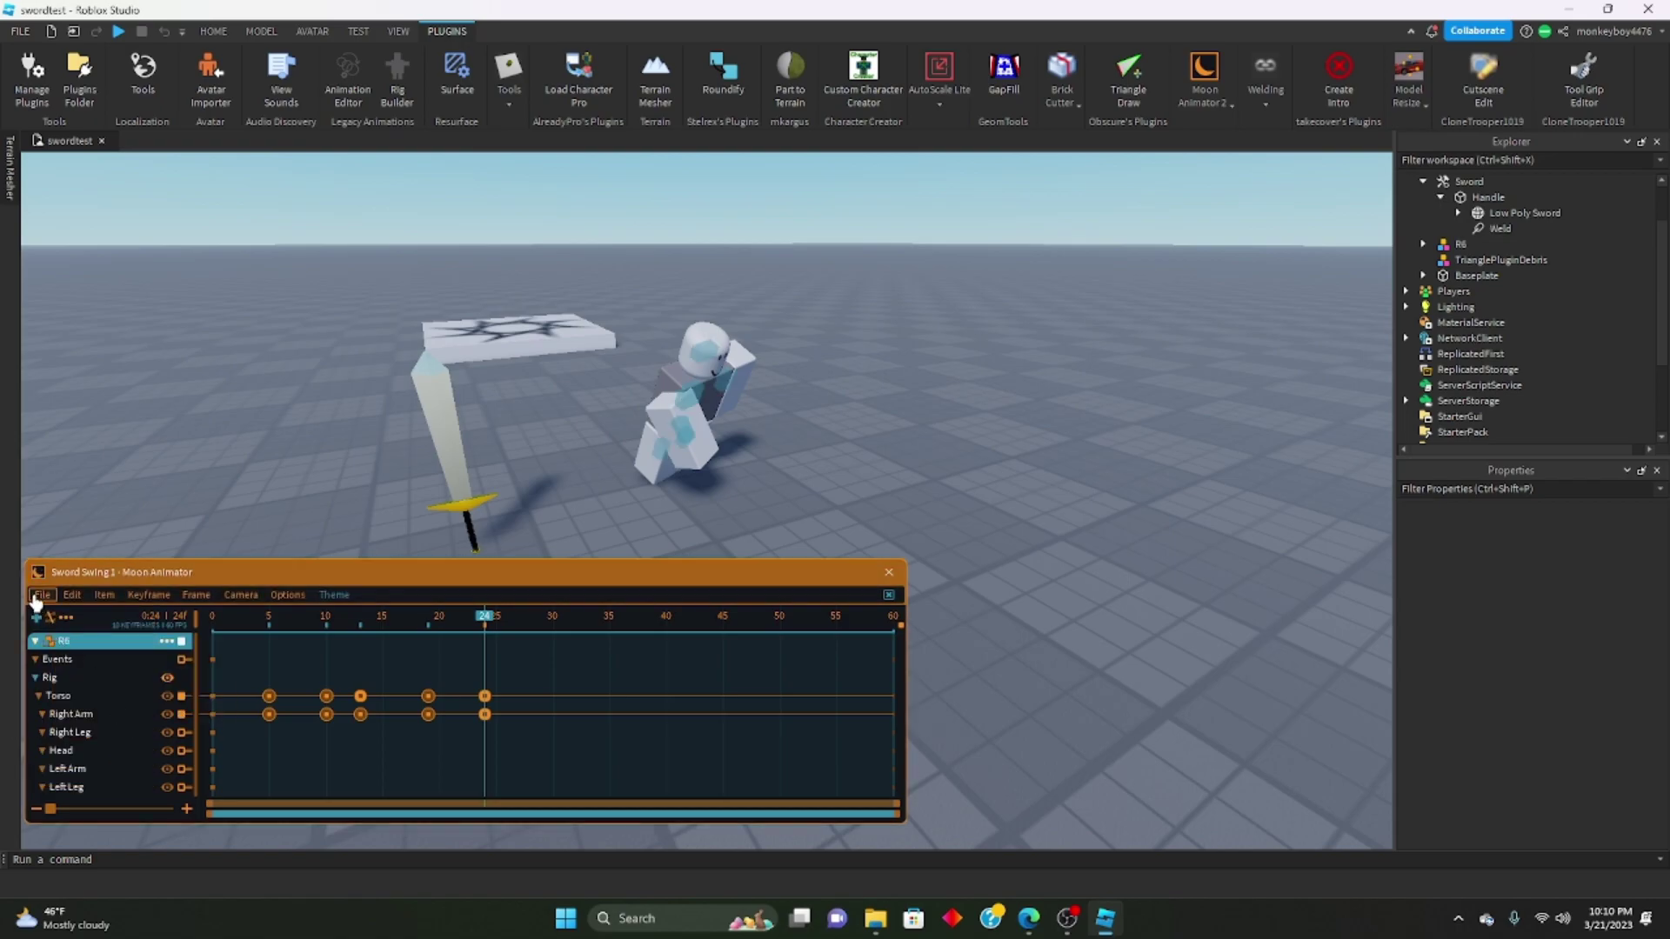
click(40, 596)
click(64, 695)
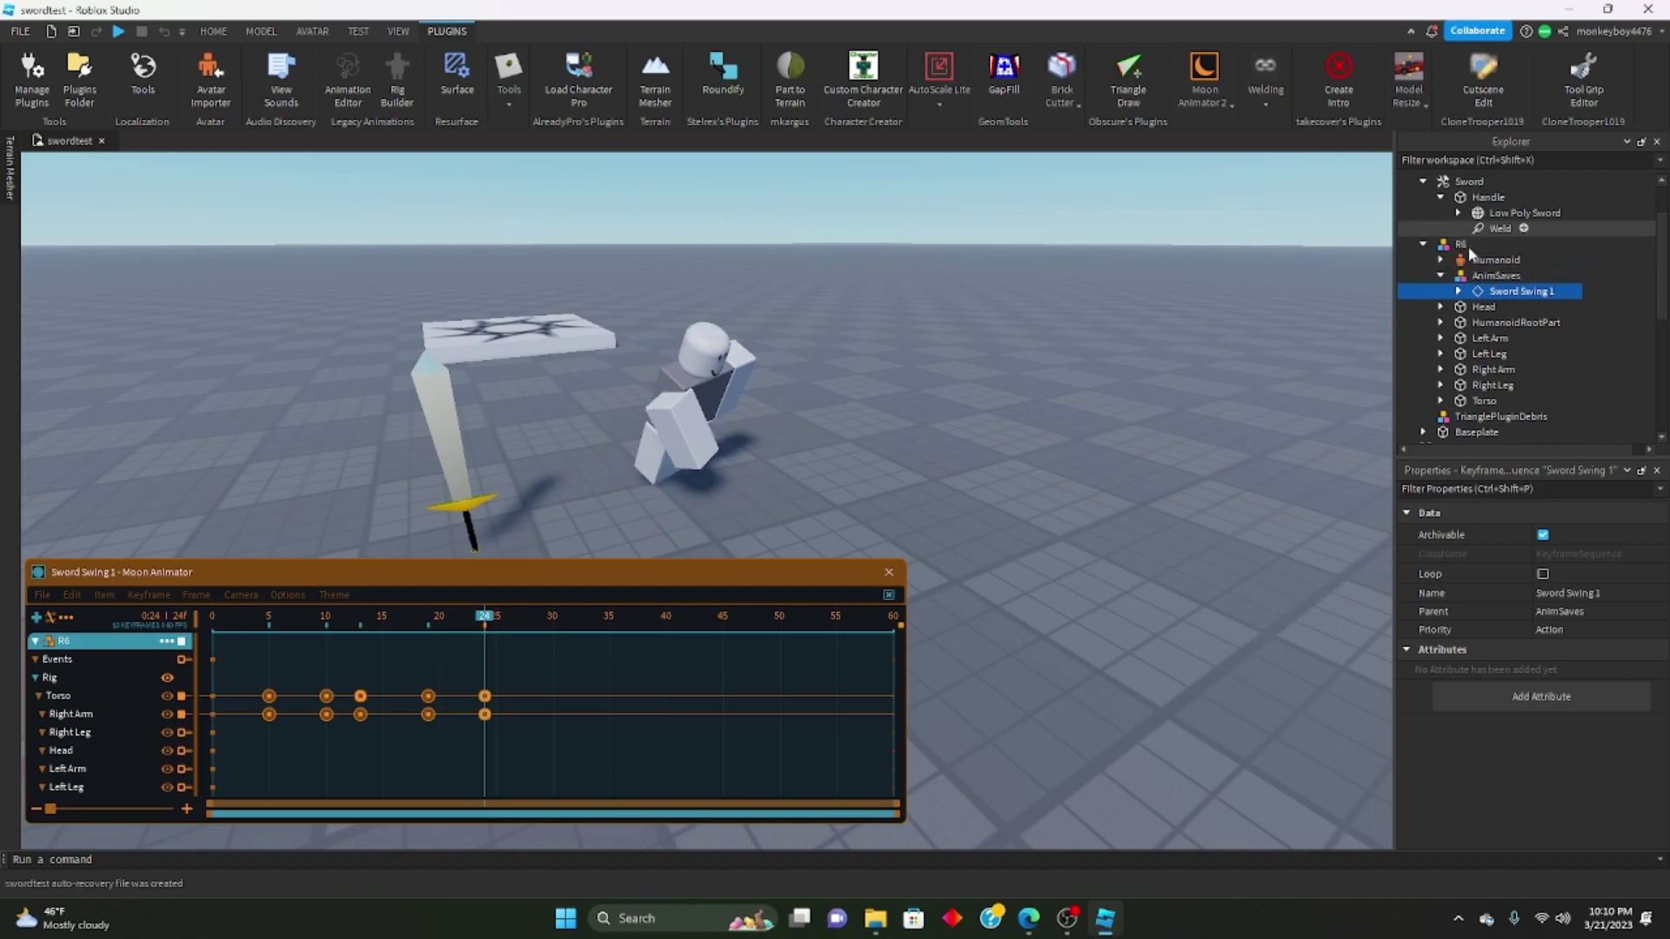
Save the exported Sword Swing 1 sequence to Roblox with the title "SwordSwing1" and the creator set to Me.
right_click(1496, 290)
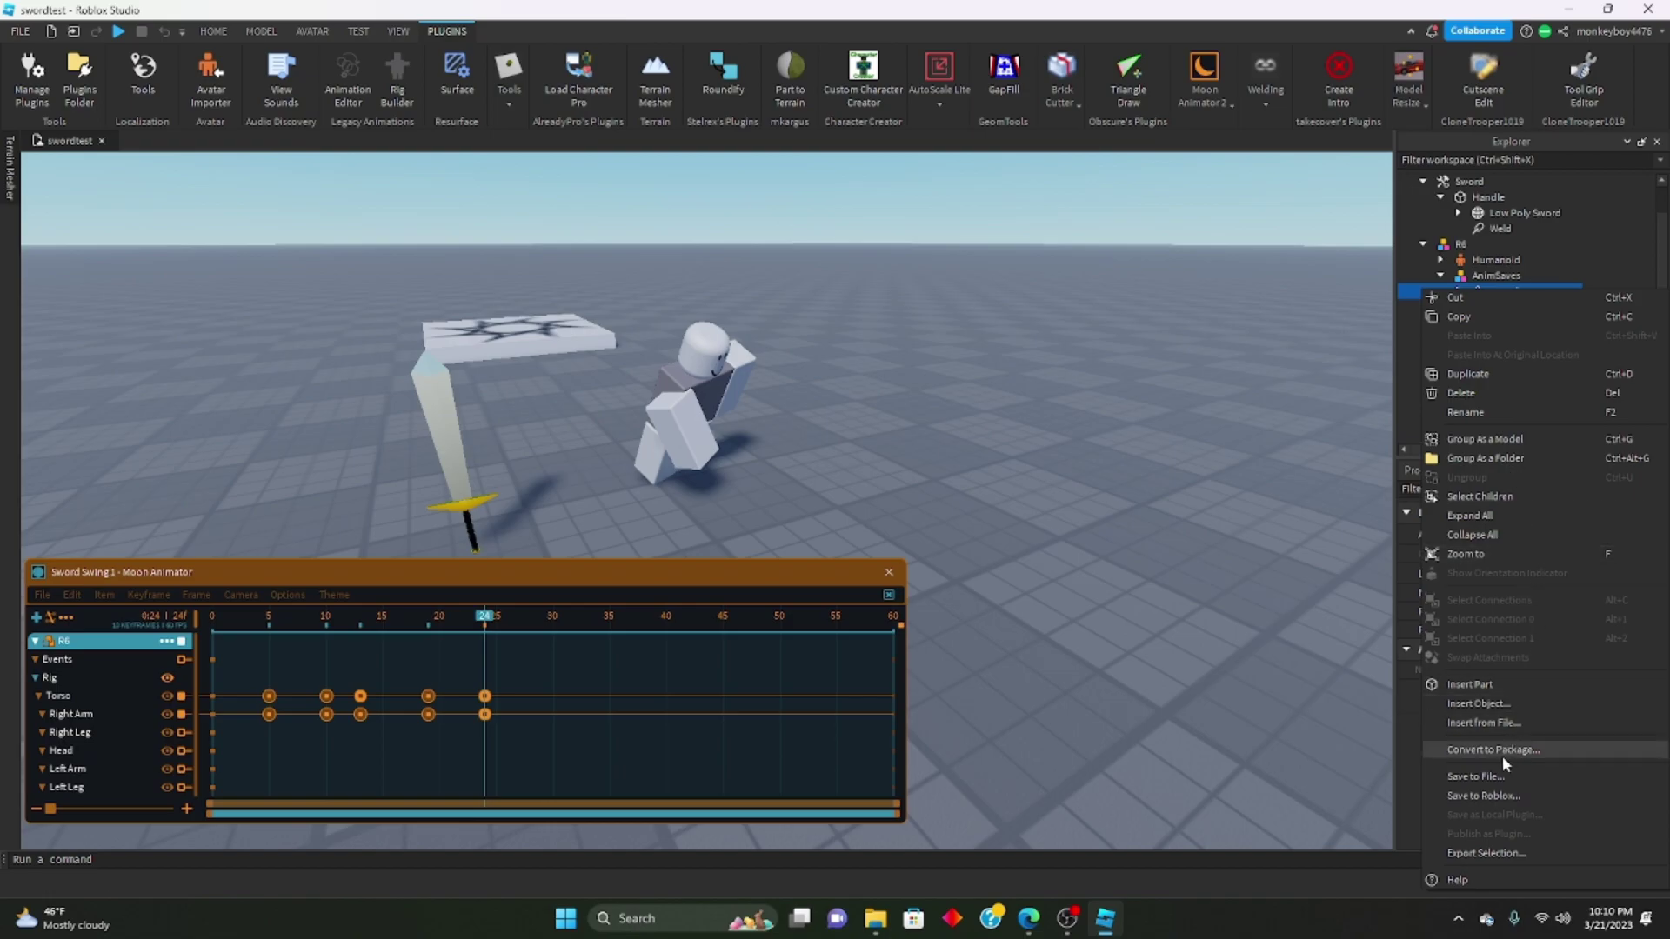
click(1496, 795)
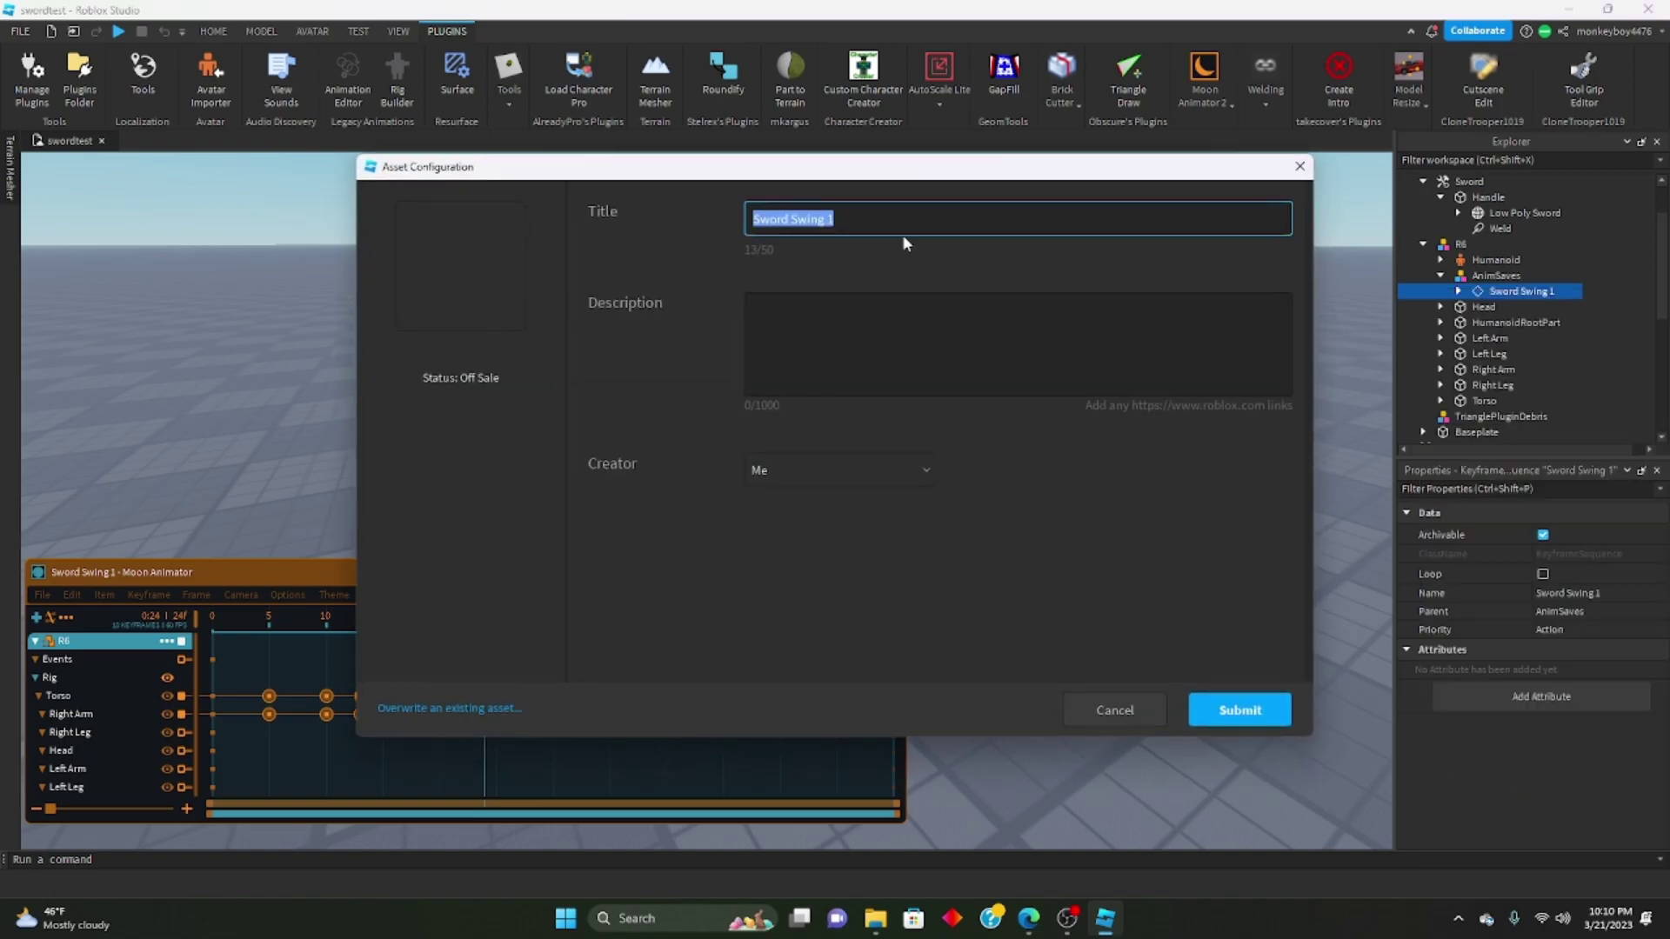
text(SwordSwing1)
key(Return)
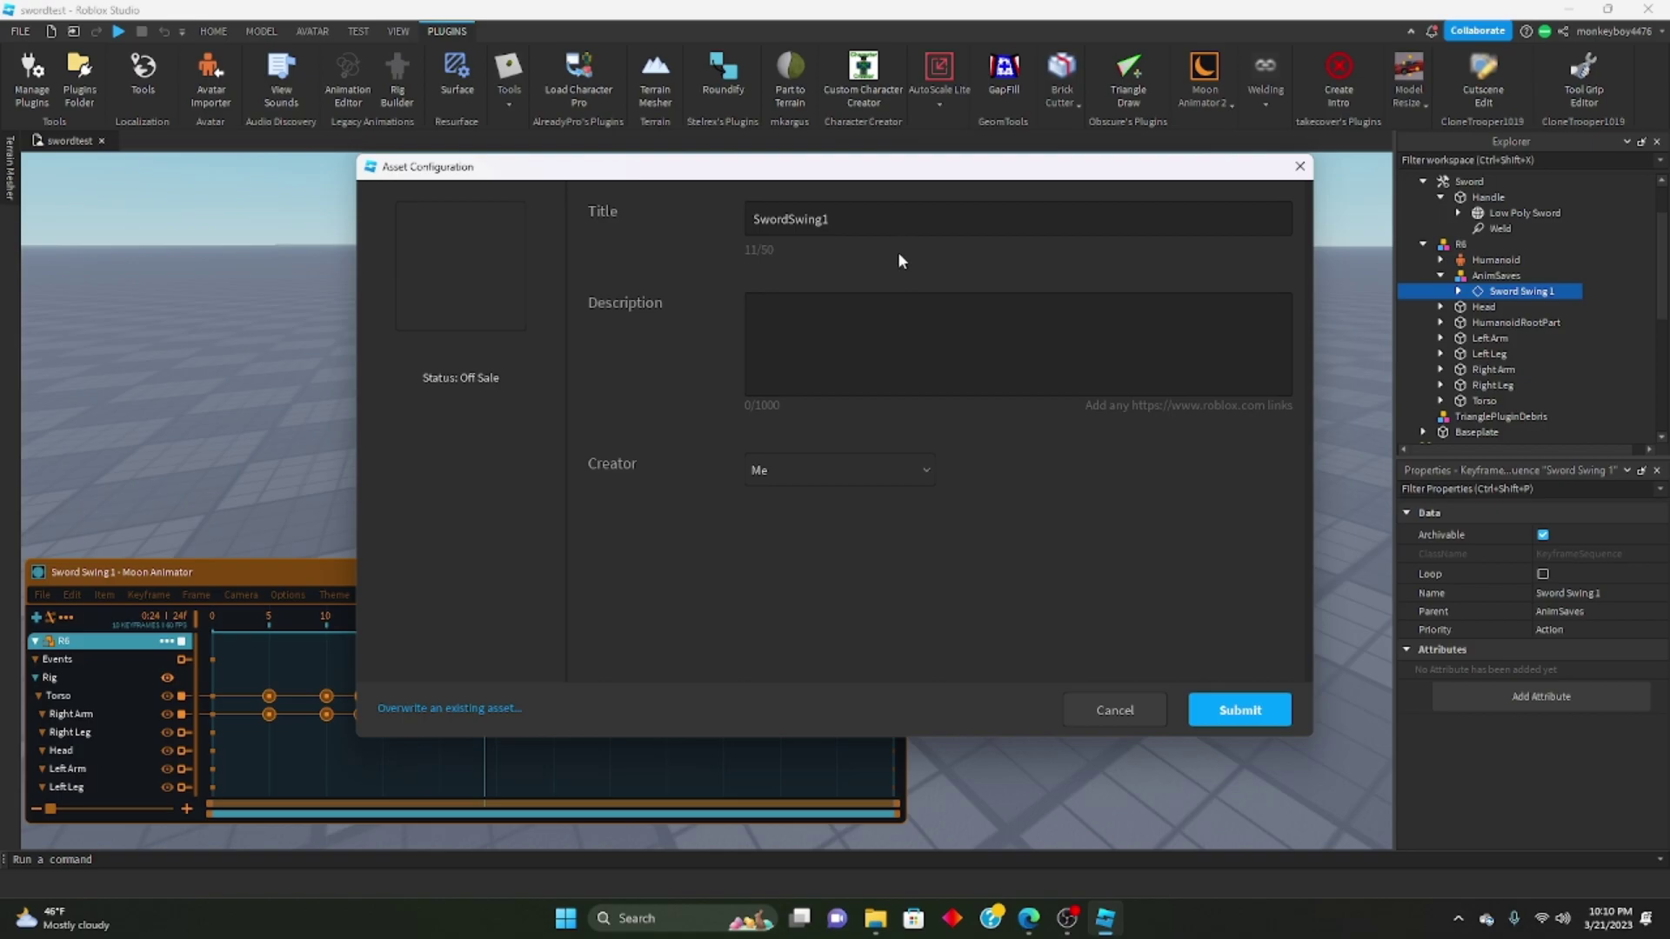
click(823, 477)
click(779, 469)
click(1282, 715)
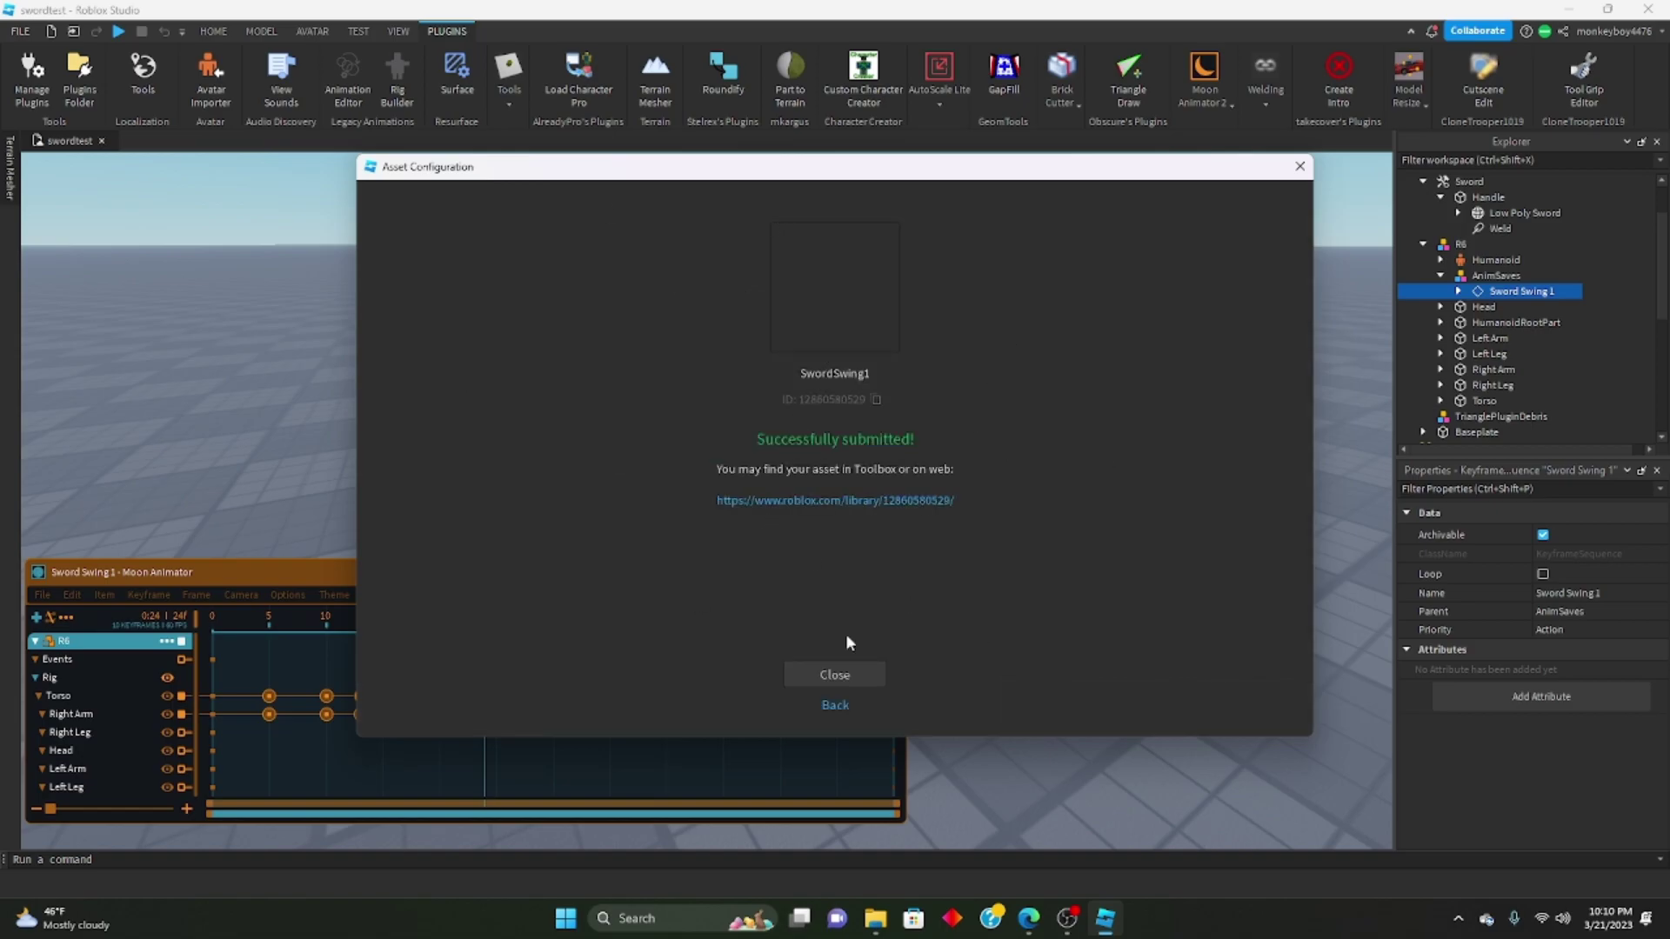
Copy the submitted animation's asset ID and close both the asset configuration and Moon Animator.
click(877, 400)
click(861, 675)
click(896, 572)
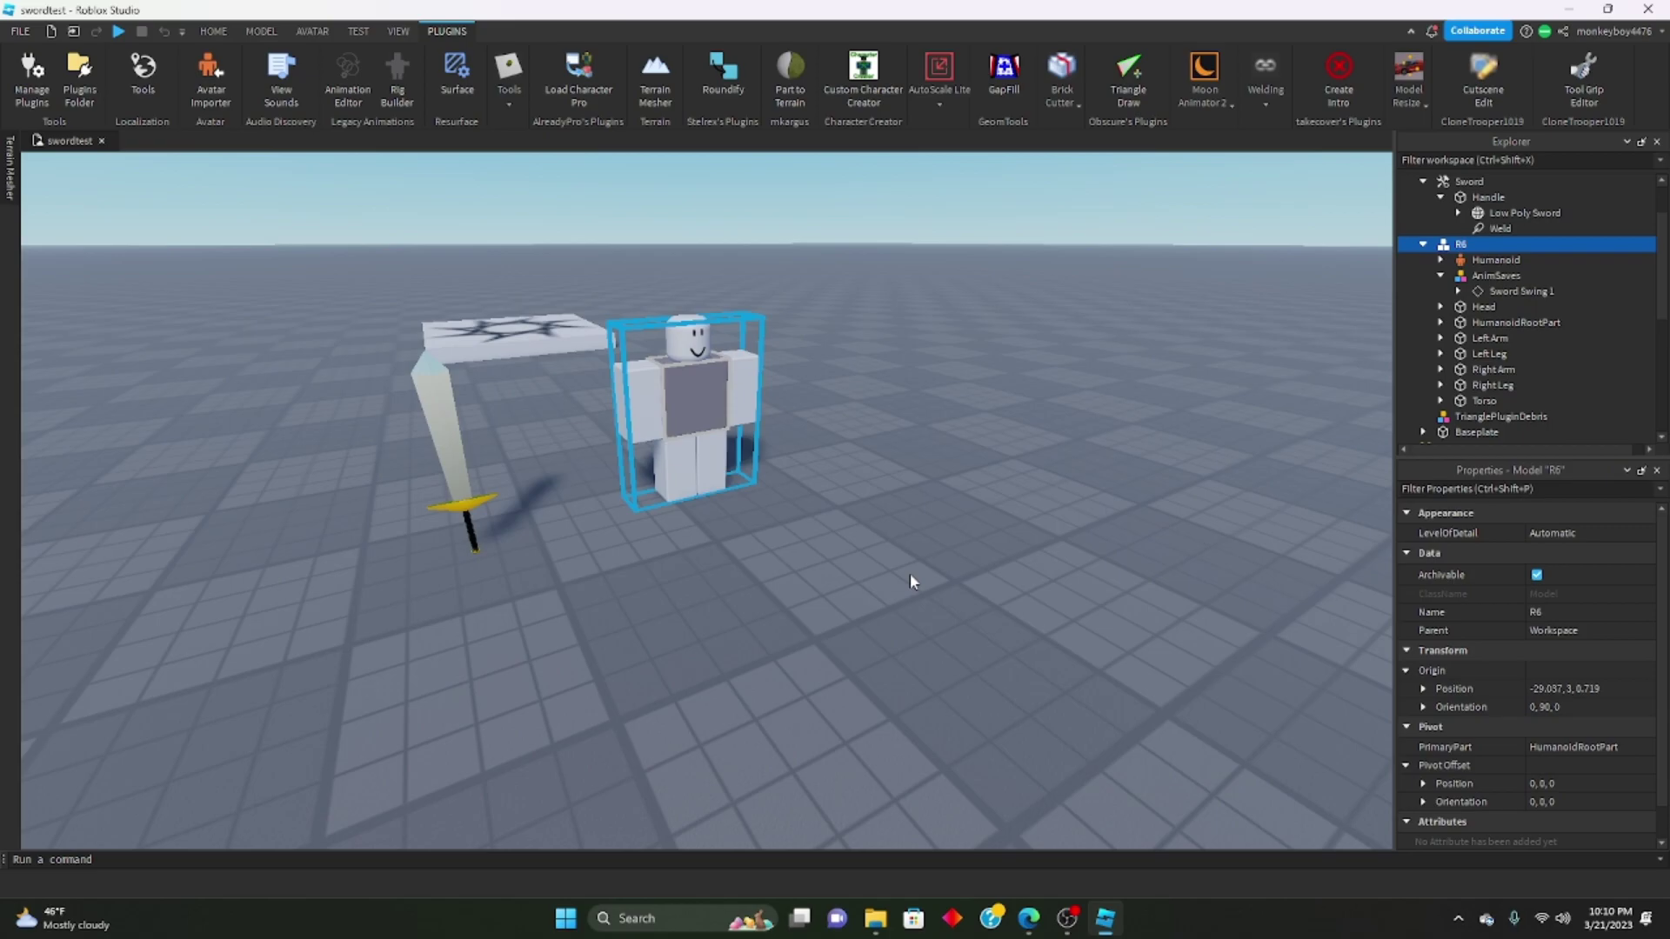
Collapse the Handle and R6 hierarchies and select the Sword tool.
scroll(1451, 272, up, 2)
click(1440, 260)
click(1423, 275)
click(1469, 244)
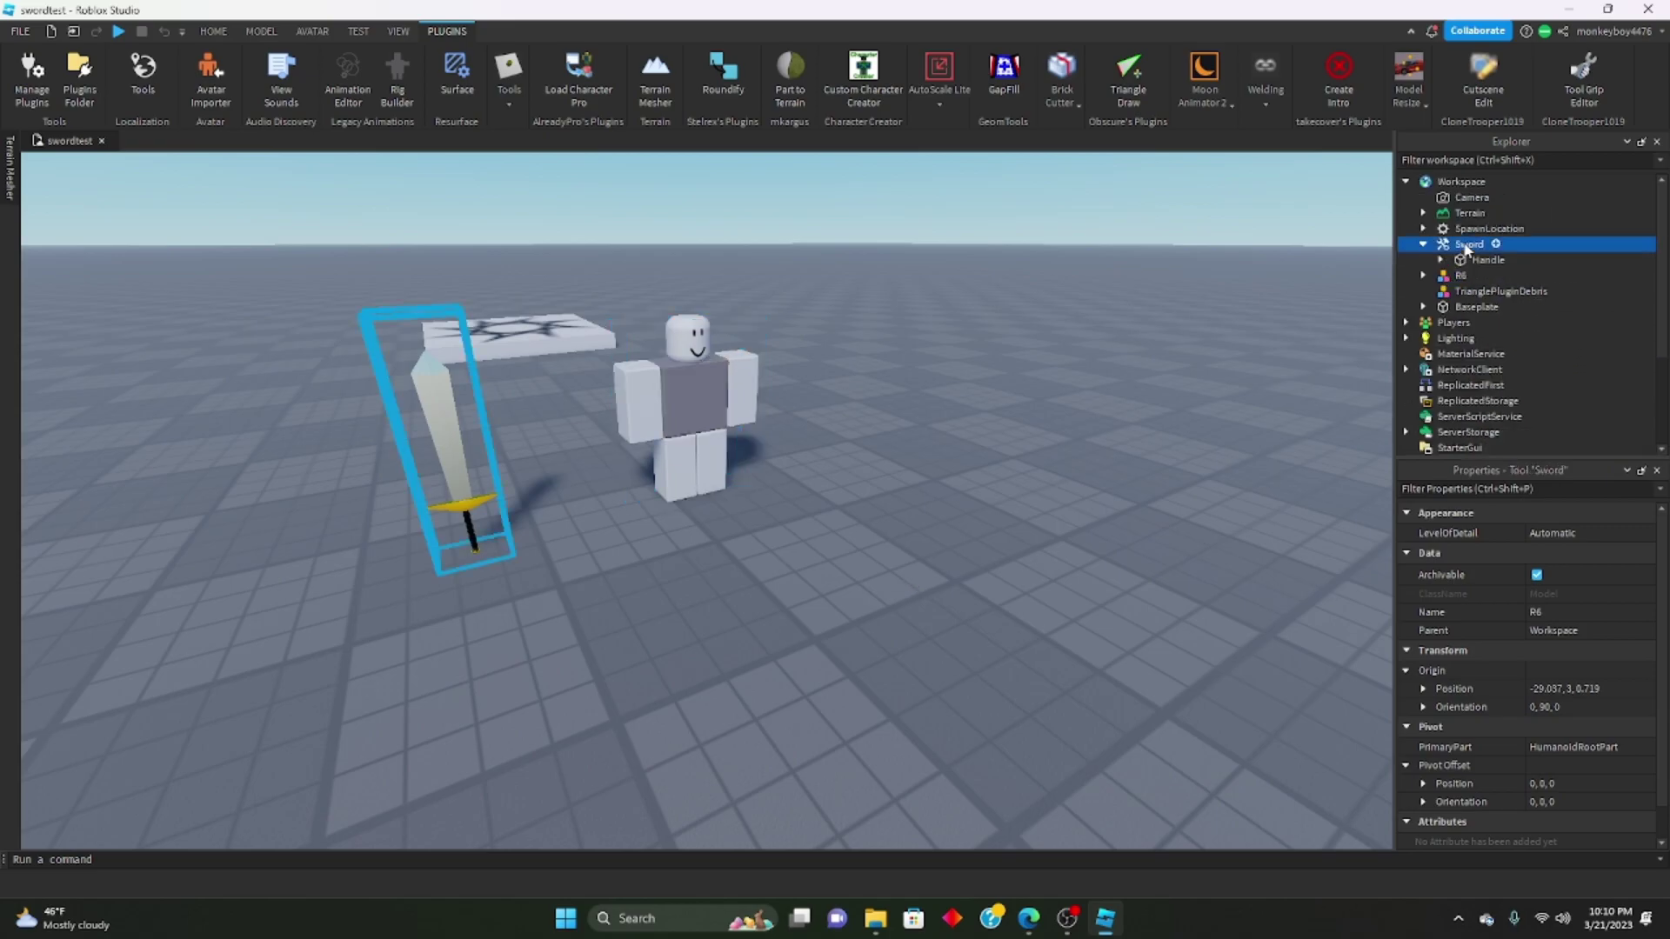
mouse_move(472, 529)
mouse_down()
mouse_move(476, 501)
mouse_move(501, 531)
mouse_up()
click(642, 561)
scroll(649, 562, down, 3)
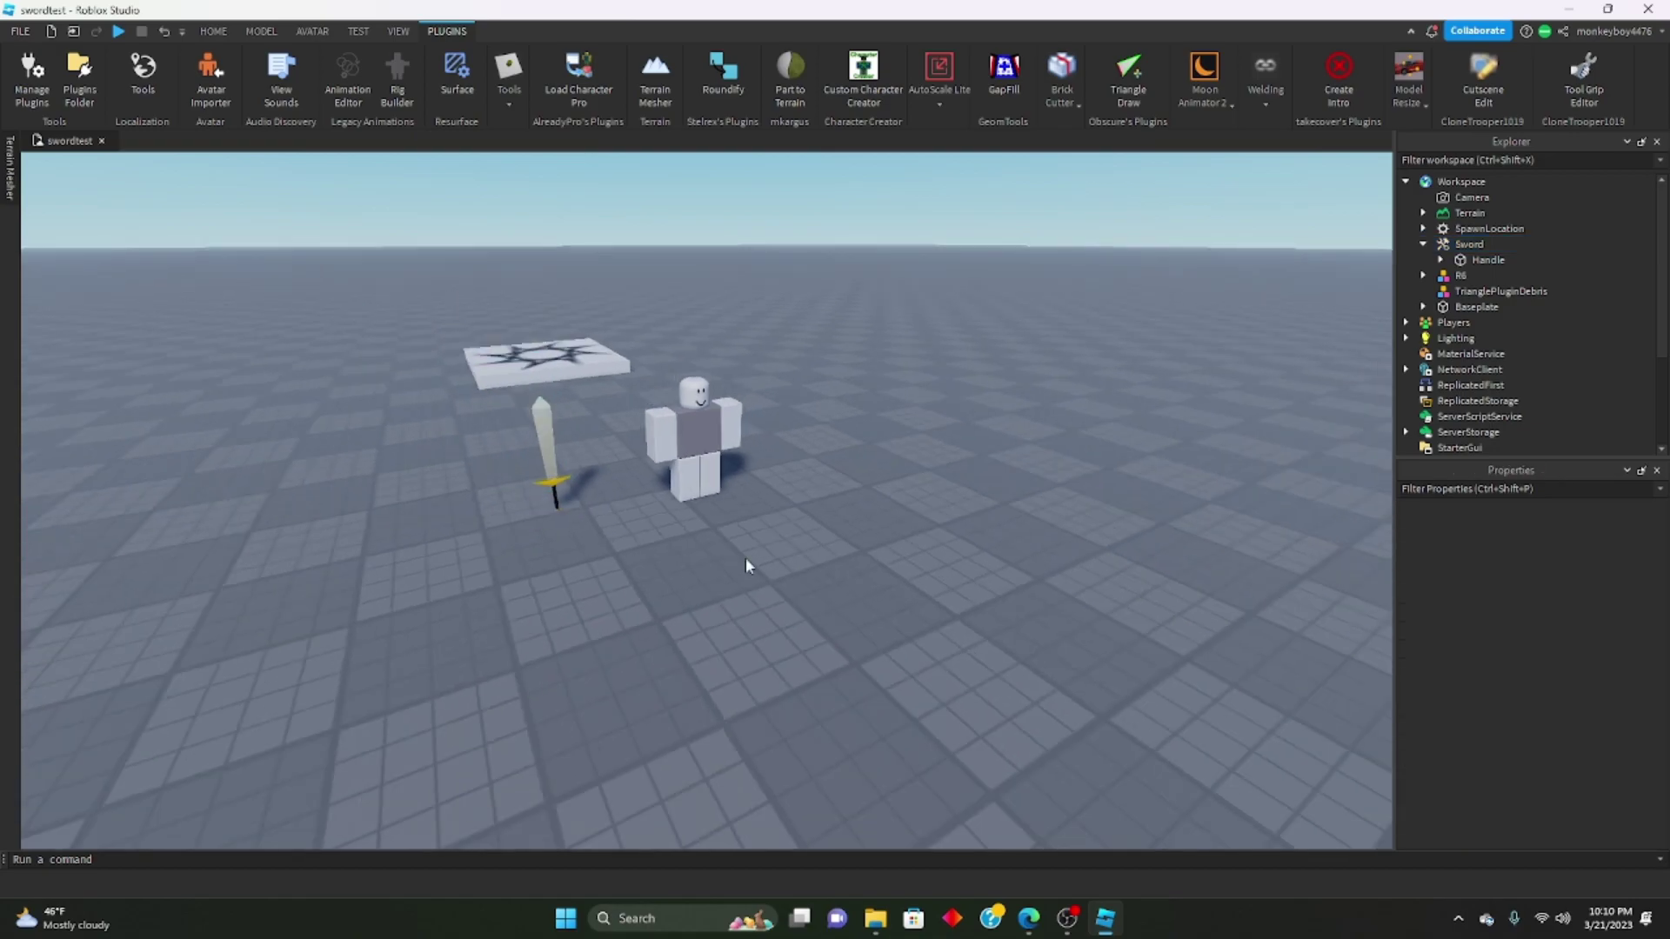
scroll(531, 520, up, 4)
drag(588, 492, 540, 557)
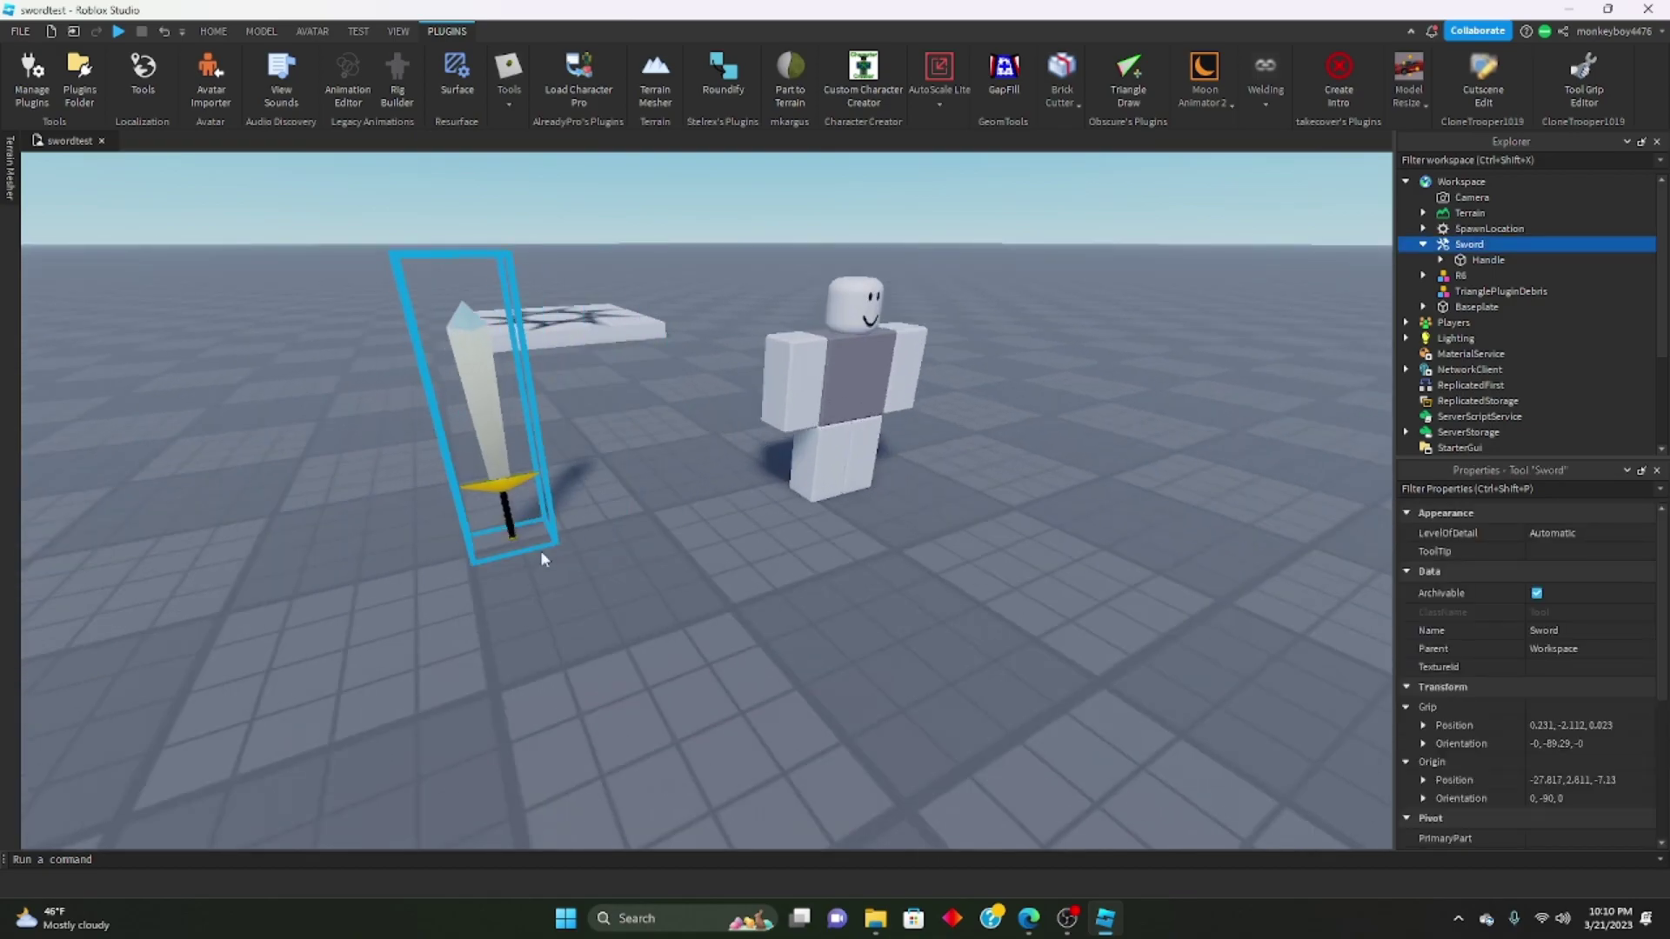
Delete the two Weld objects inside the Handle's Low Poly Sword mesh.
right_click(1425, 243)
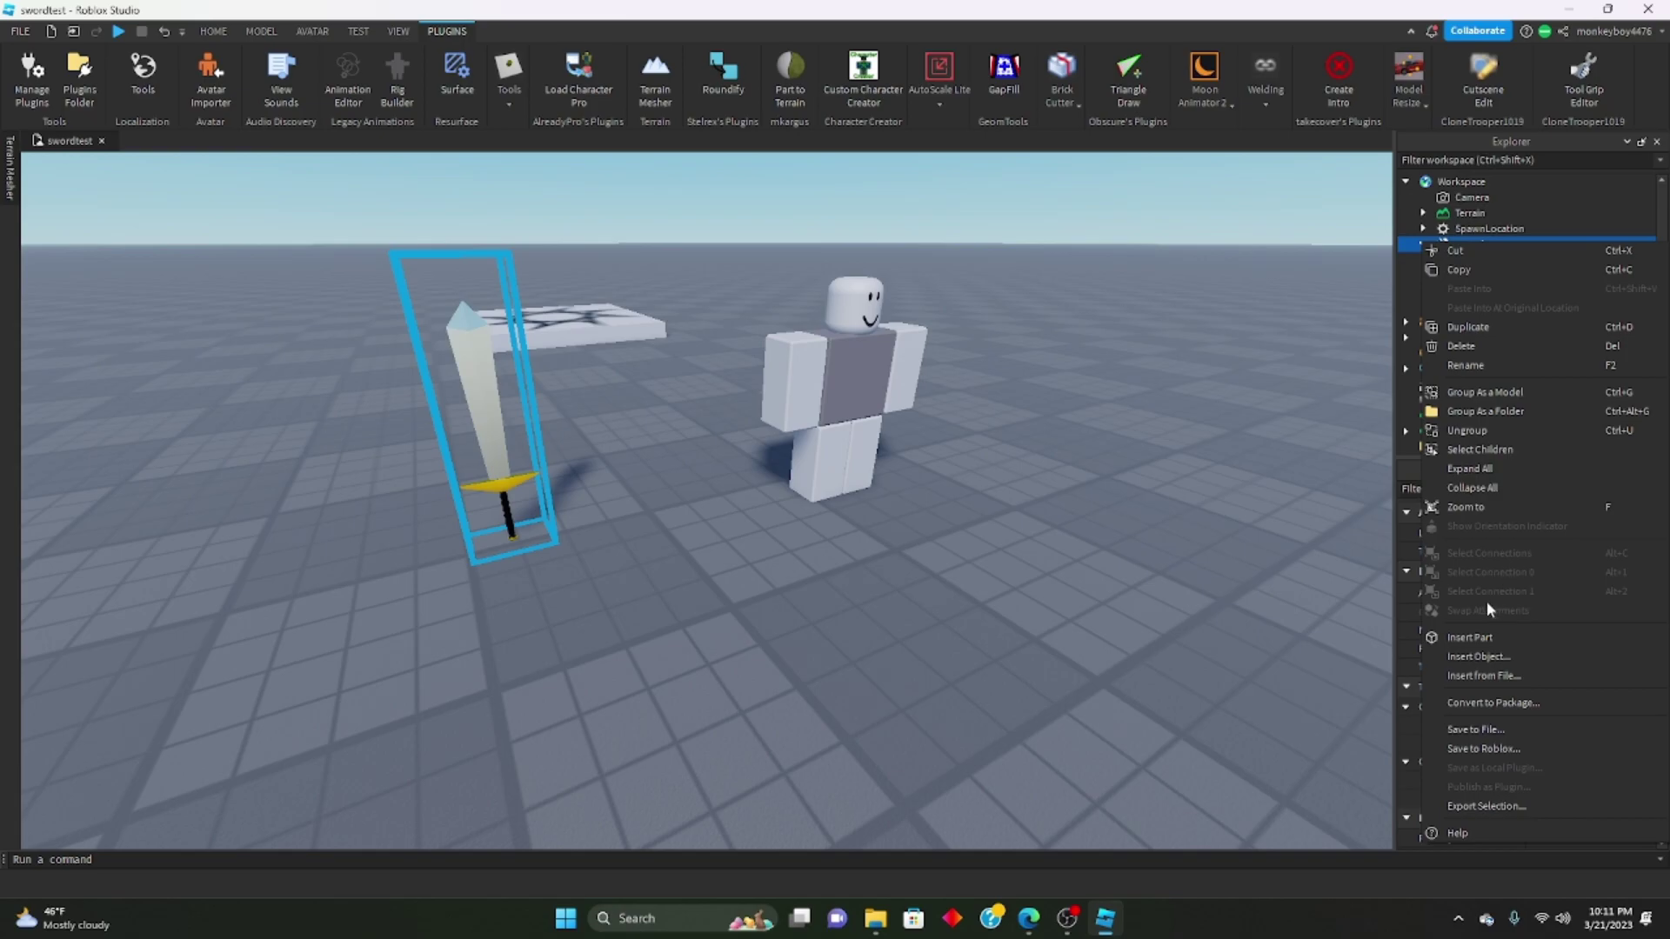
click(1467, 226)
click(1454, 262)
click(1443, 260)
double_click(1486, 275)
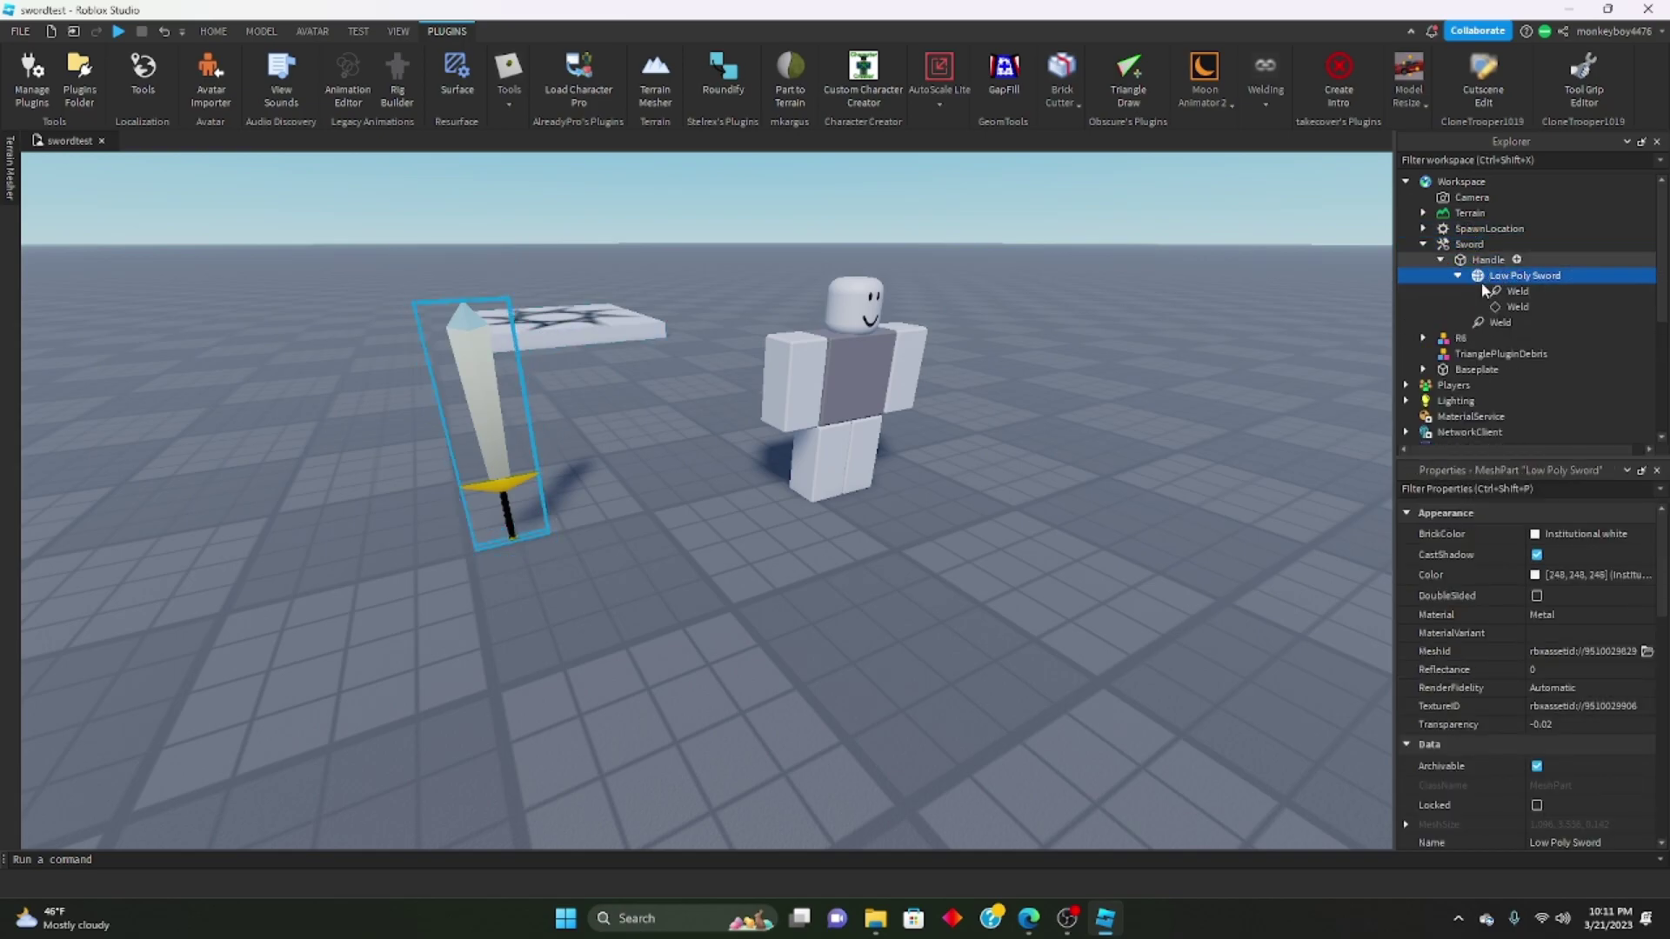
click(1497, 307)
click(1501, 291)
key(Delete)
click(1490, 308)
key(Delete)
click(1458, 276)
click(1441, 260)
Insert a folder into the Sword tool and name it "Animations".
right_click(1460, 244)
click(1515, 658)
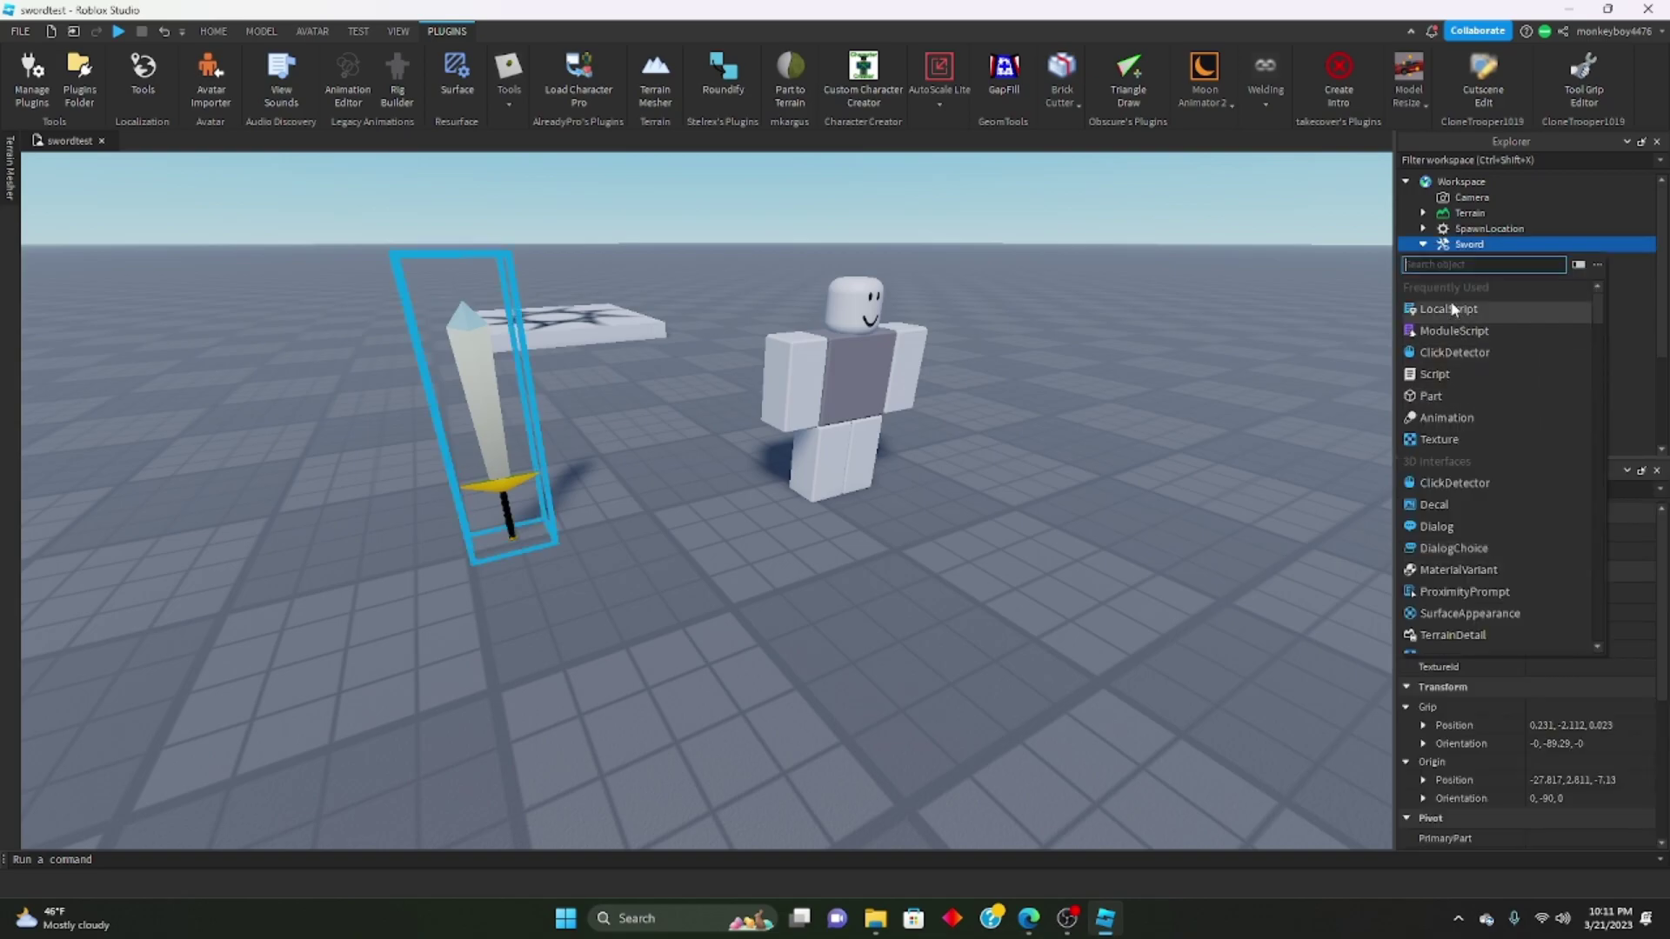
click(1468, 287)
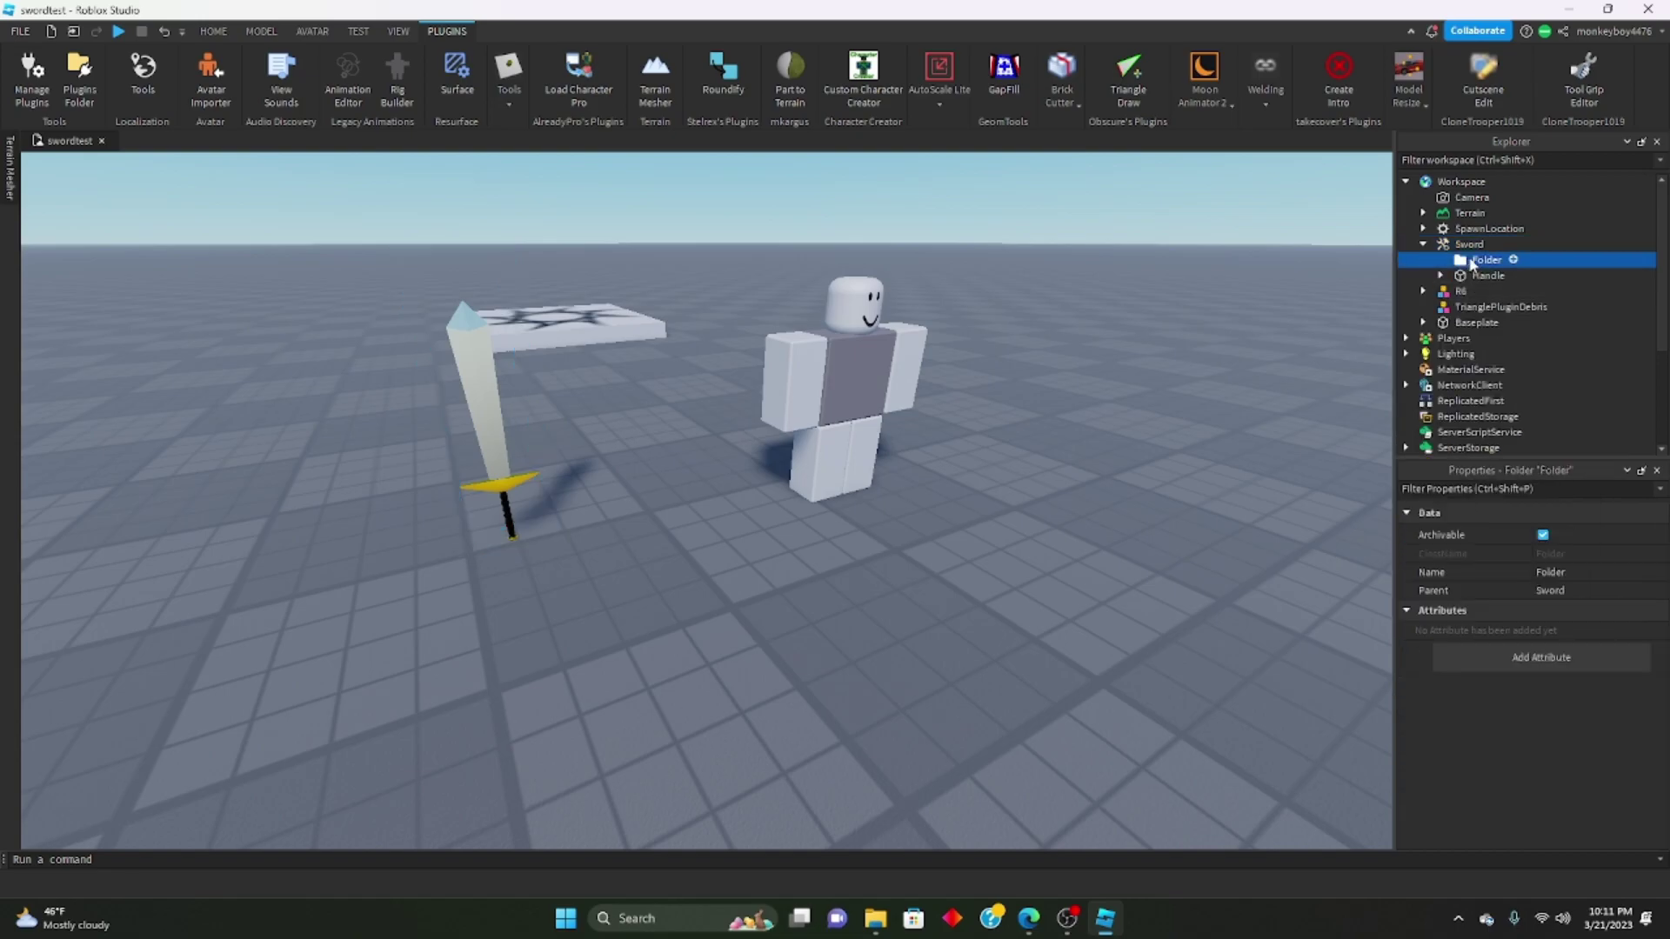
right_click(1472, 260)
click(1493, 384)
text(animations)
key(Return)
Rename the second folder inside the Sword tool to "Scripts".
click(1463, 277)
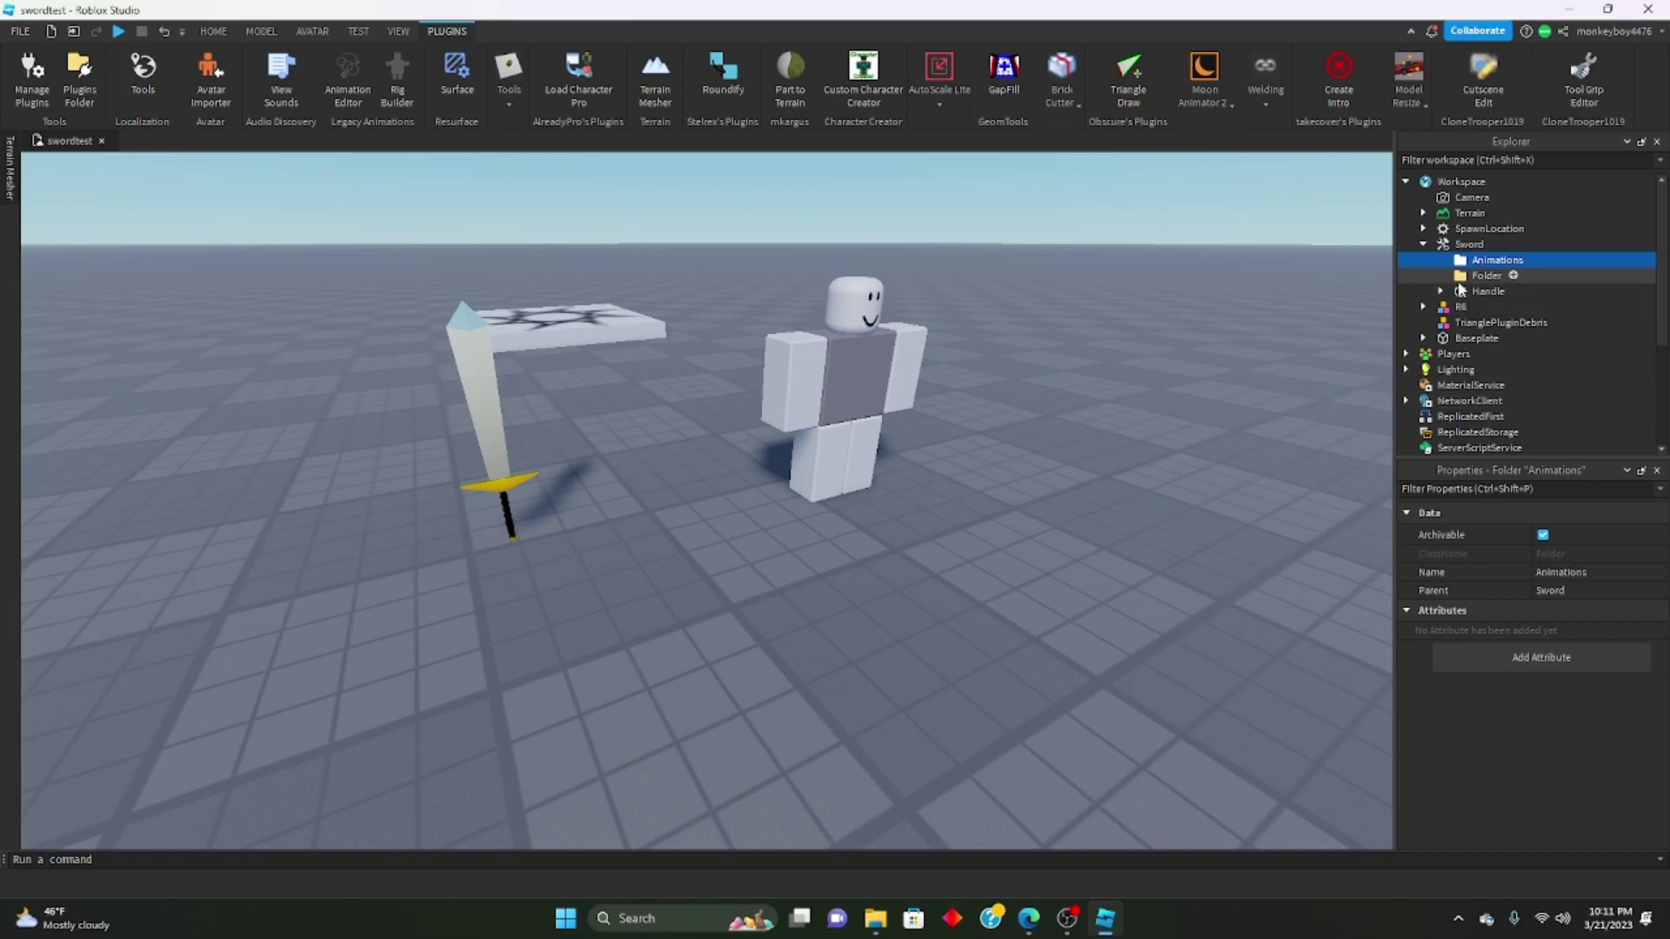
right_click(1463, 277)
click(1470, 400)
text(Scripts)
key(Return)
Insert an Animation object into the Animations folder and name it "Swing1".
right_click(1494, 259)
click(1523, 682)
click(1449, 326)
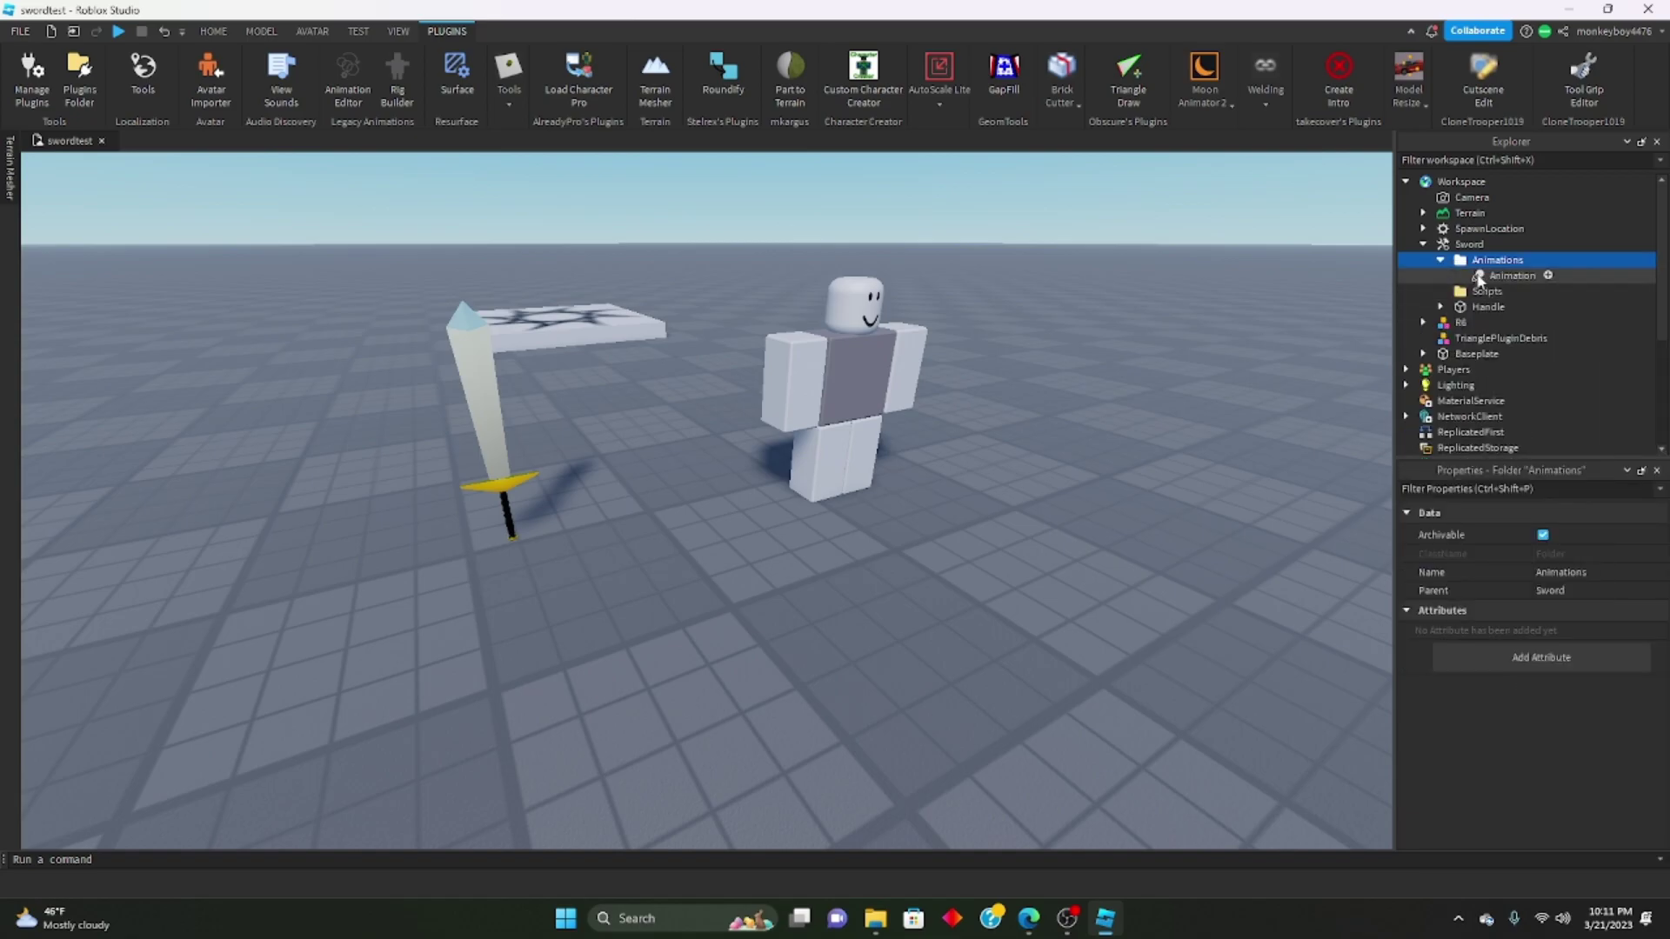
right_click(1477, 276)
click(1489, 399)
text(Swing12)
key(Return)
click(1604, 587)
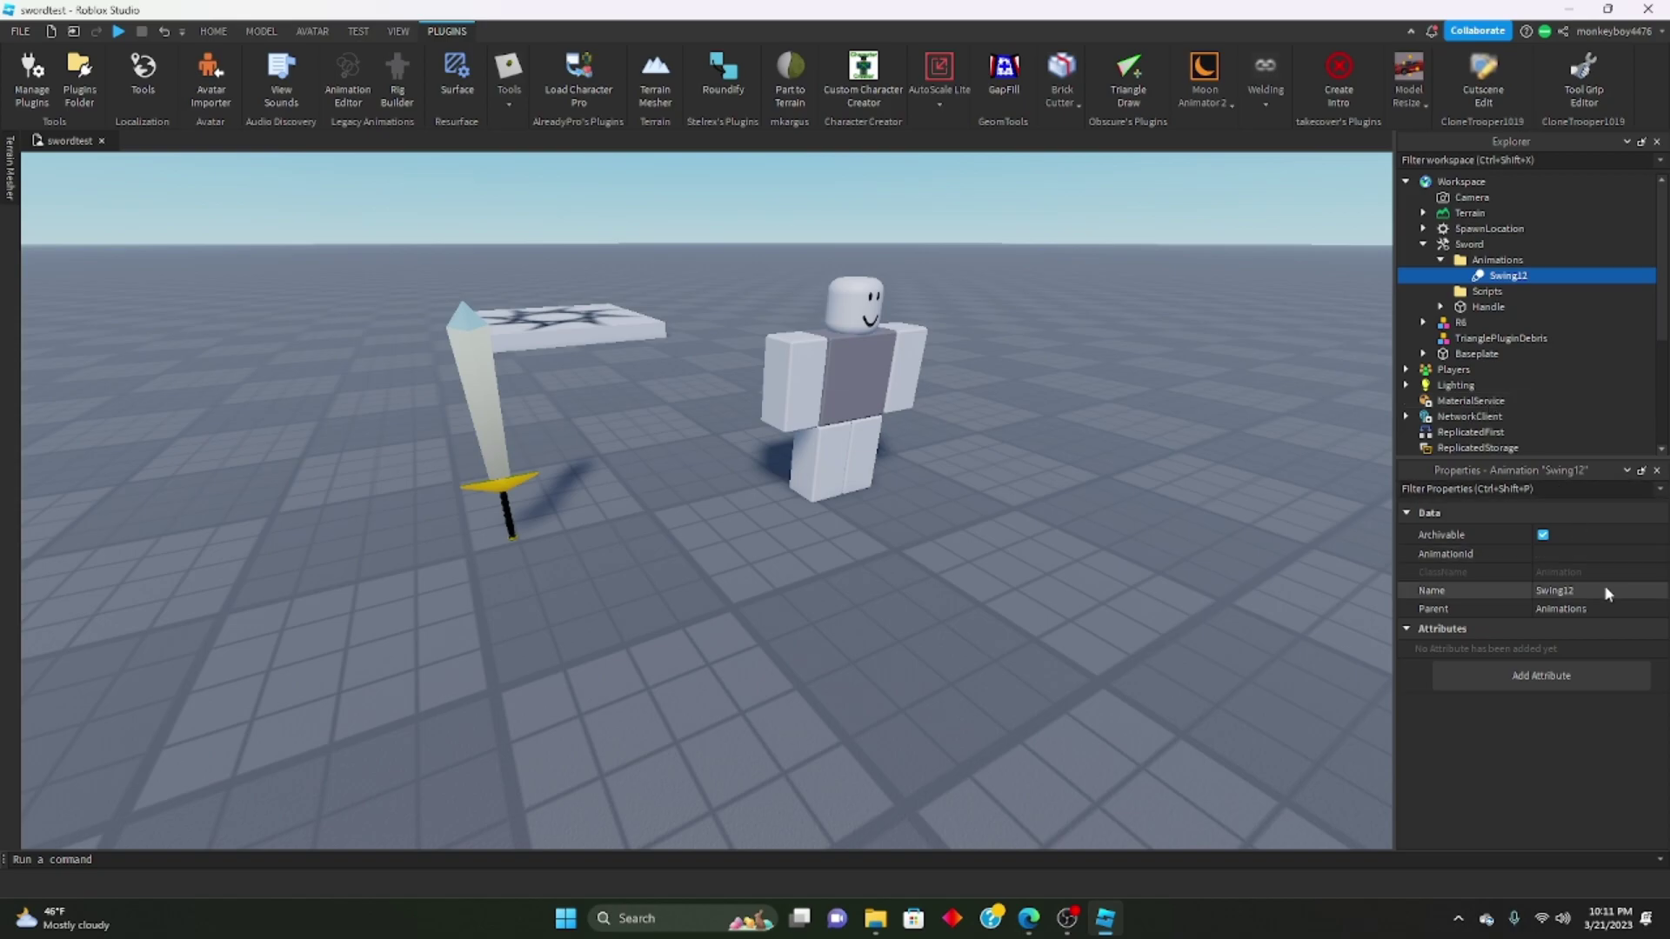
key(BackSpace)
key(Return)
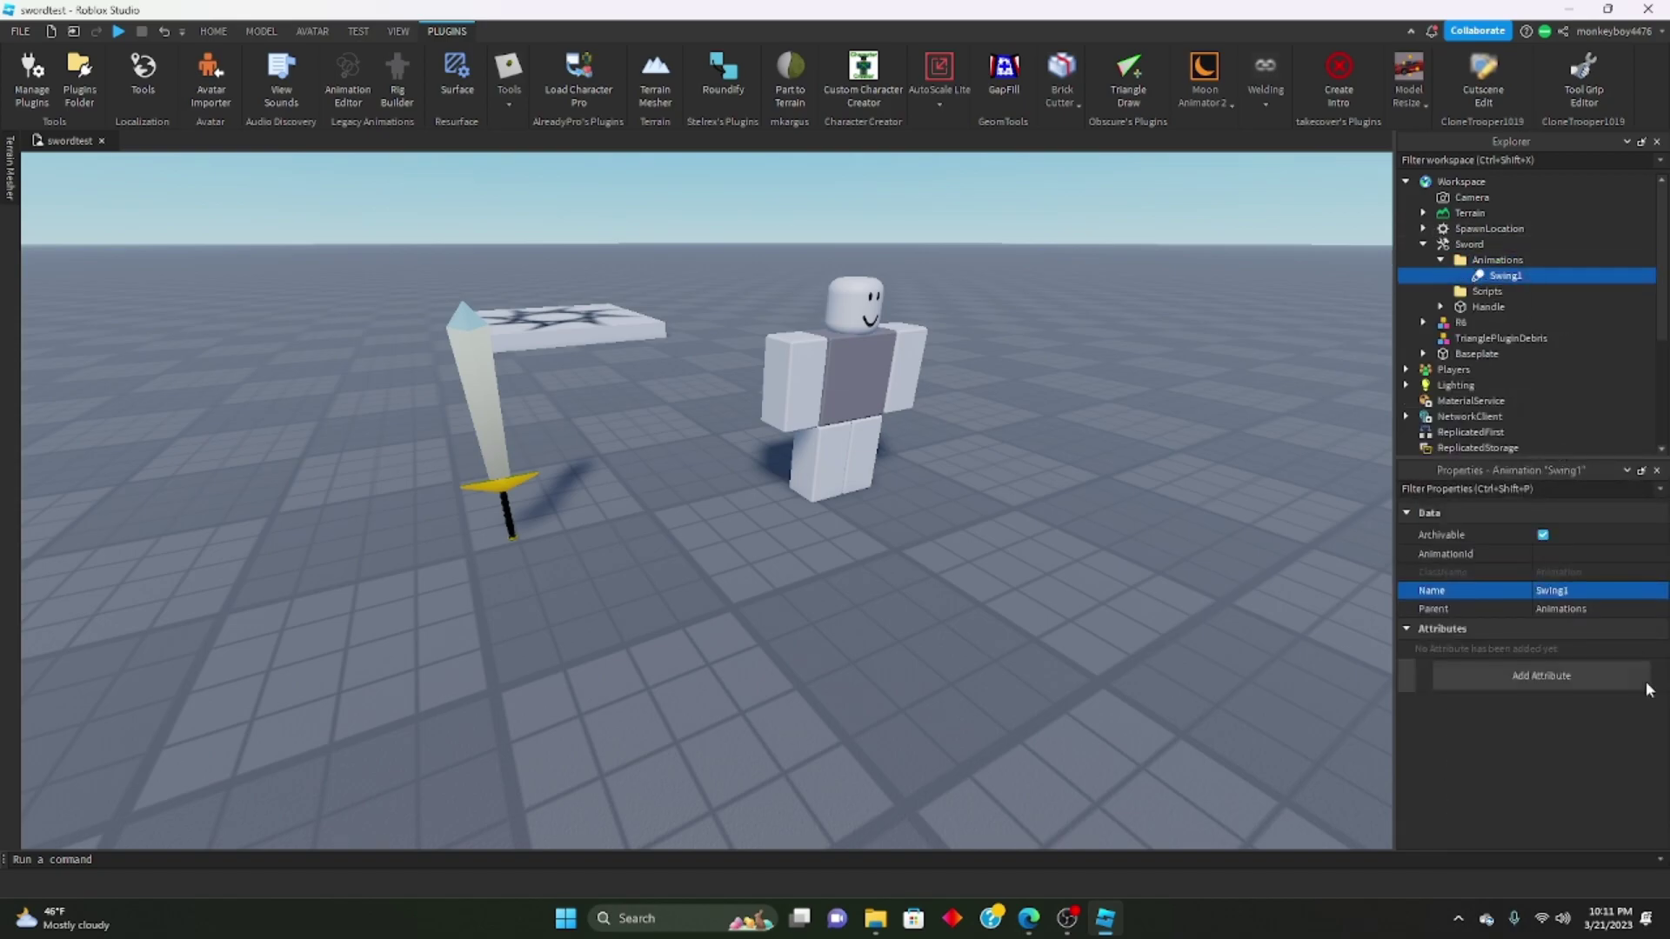
Paste the copied asset ID as the AnimationId of Swing1.
click(1590, 554)
key(ctrl+v)
key(Return)
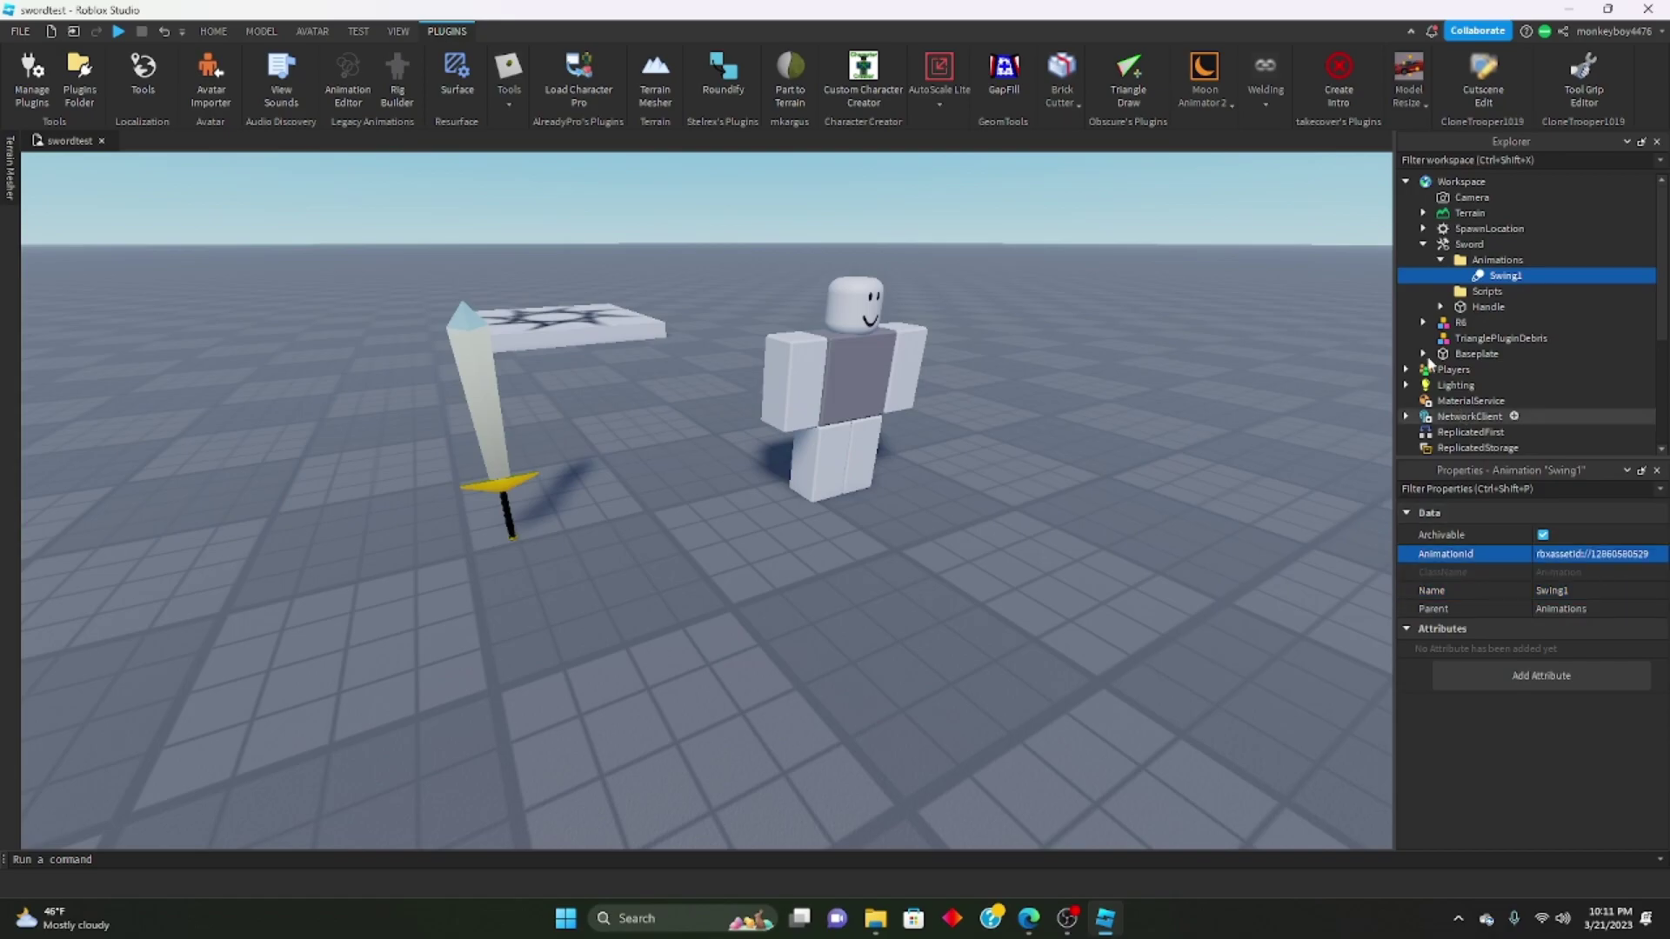
Insert a Script into the Scripts folder and name it "Main".
right_click(1483, 294)
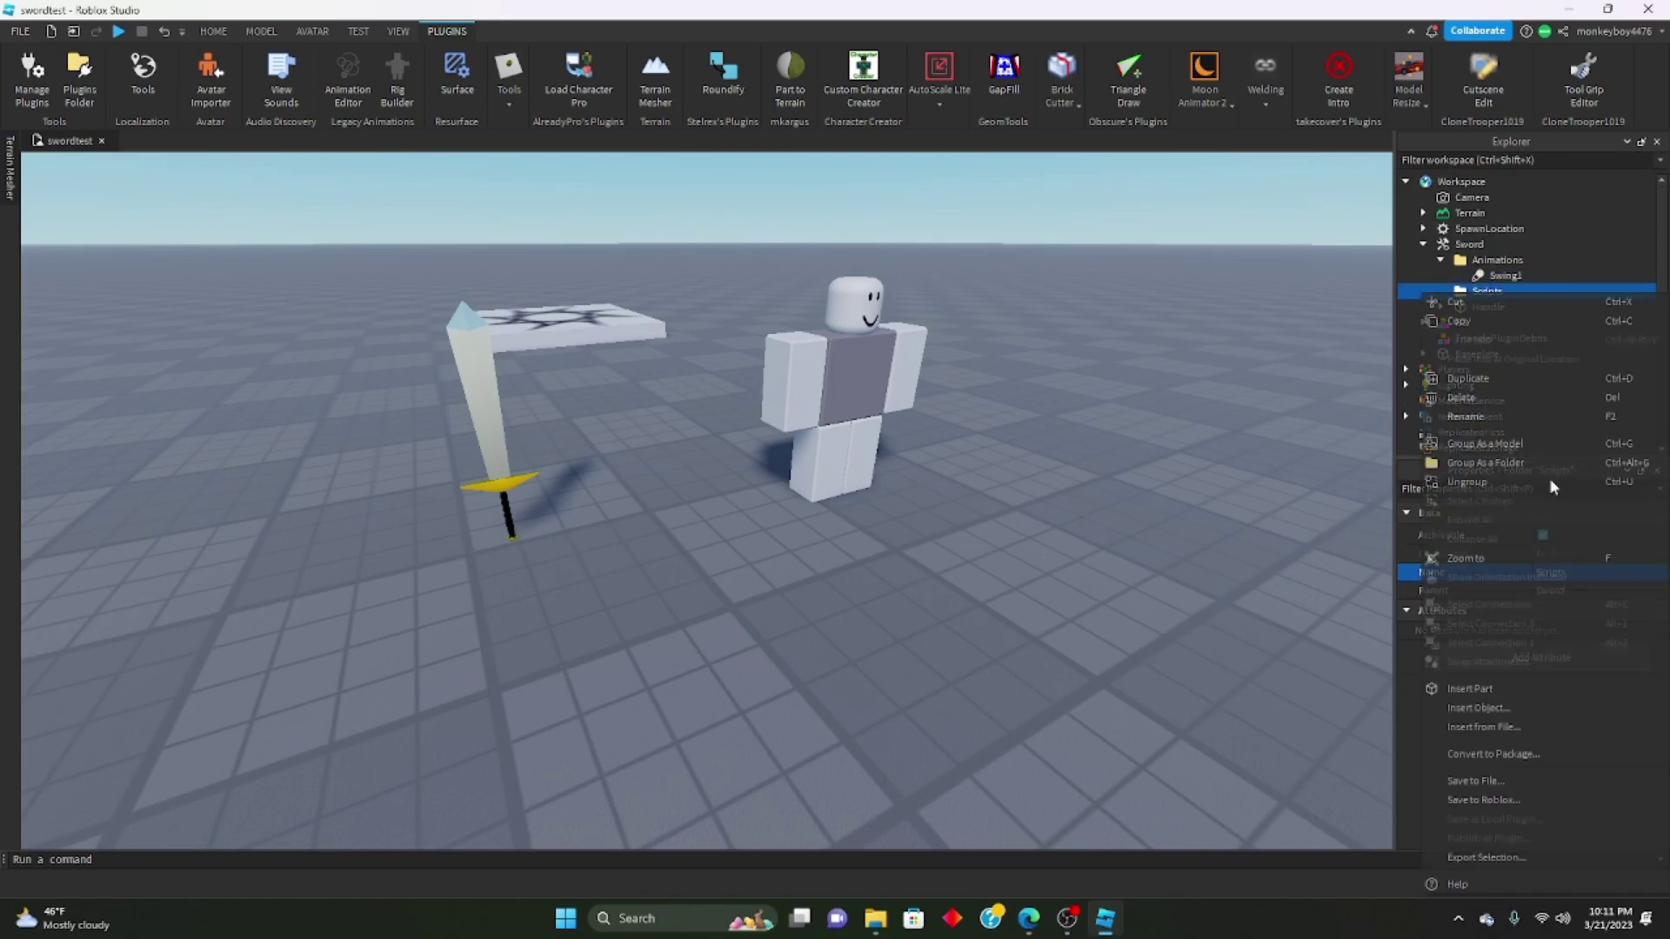
click(1512, 706)
click(1458, 399)
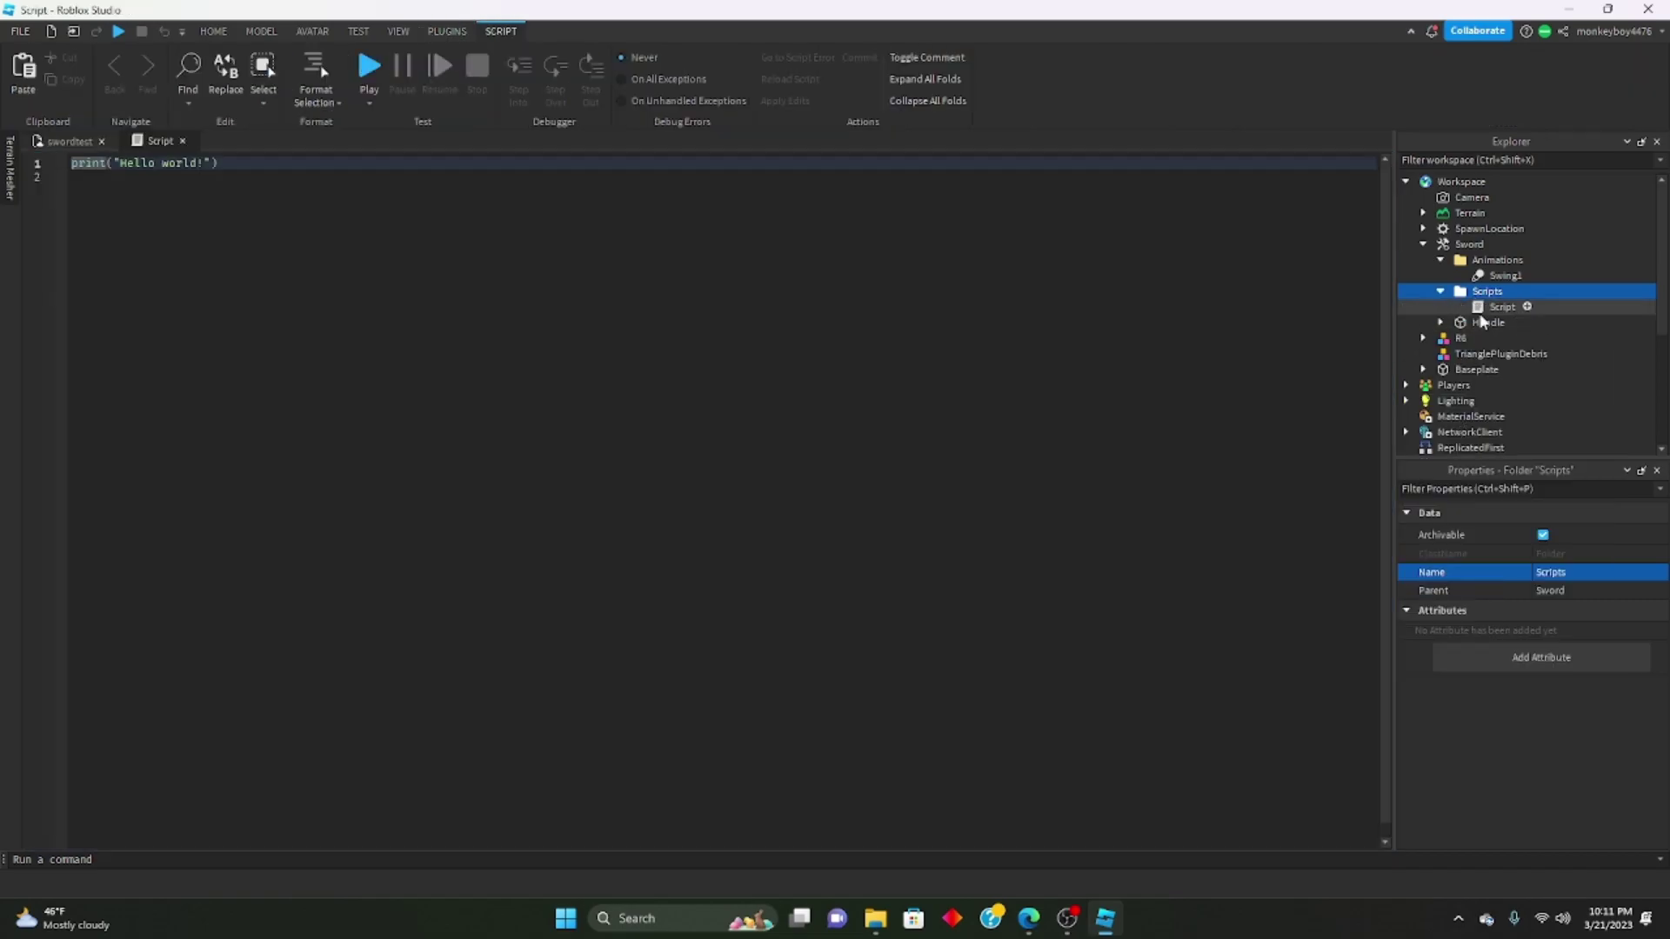
right_click(1484, 309)
click(1470, 173)
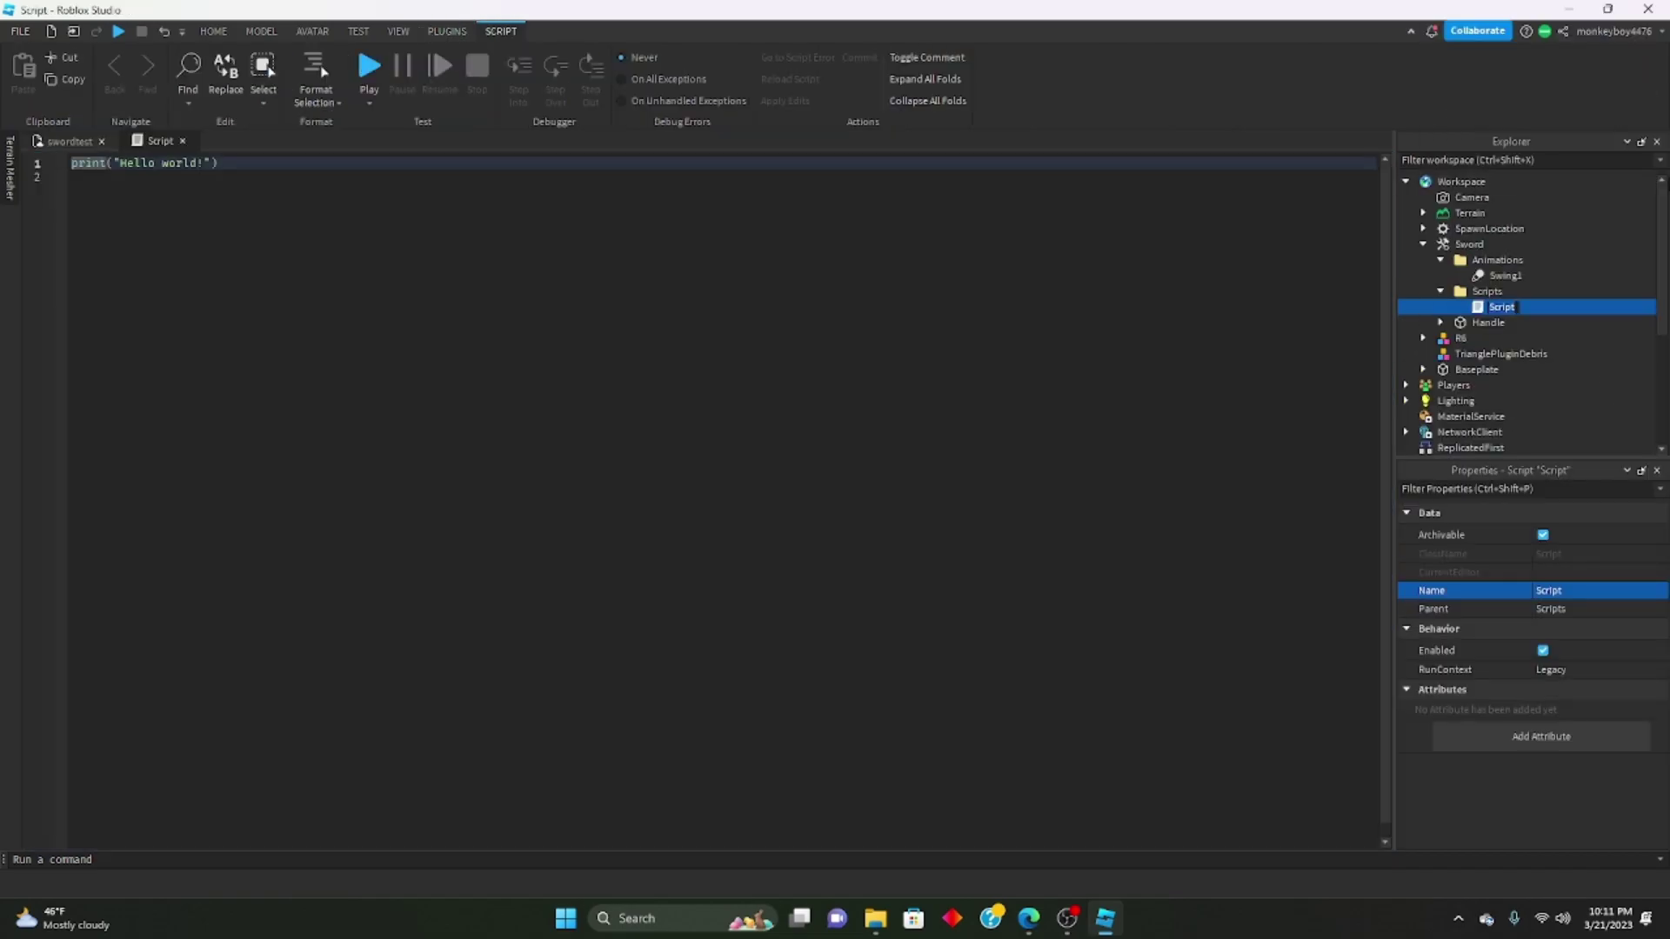
text(Mia)
key(Return)
Replace the default code in Main with the declarations "local Character" and "local Player".
key(ctrl+a)
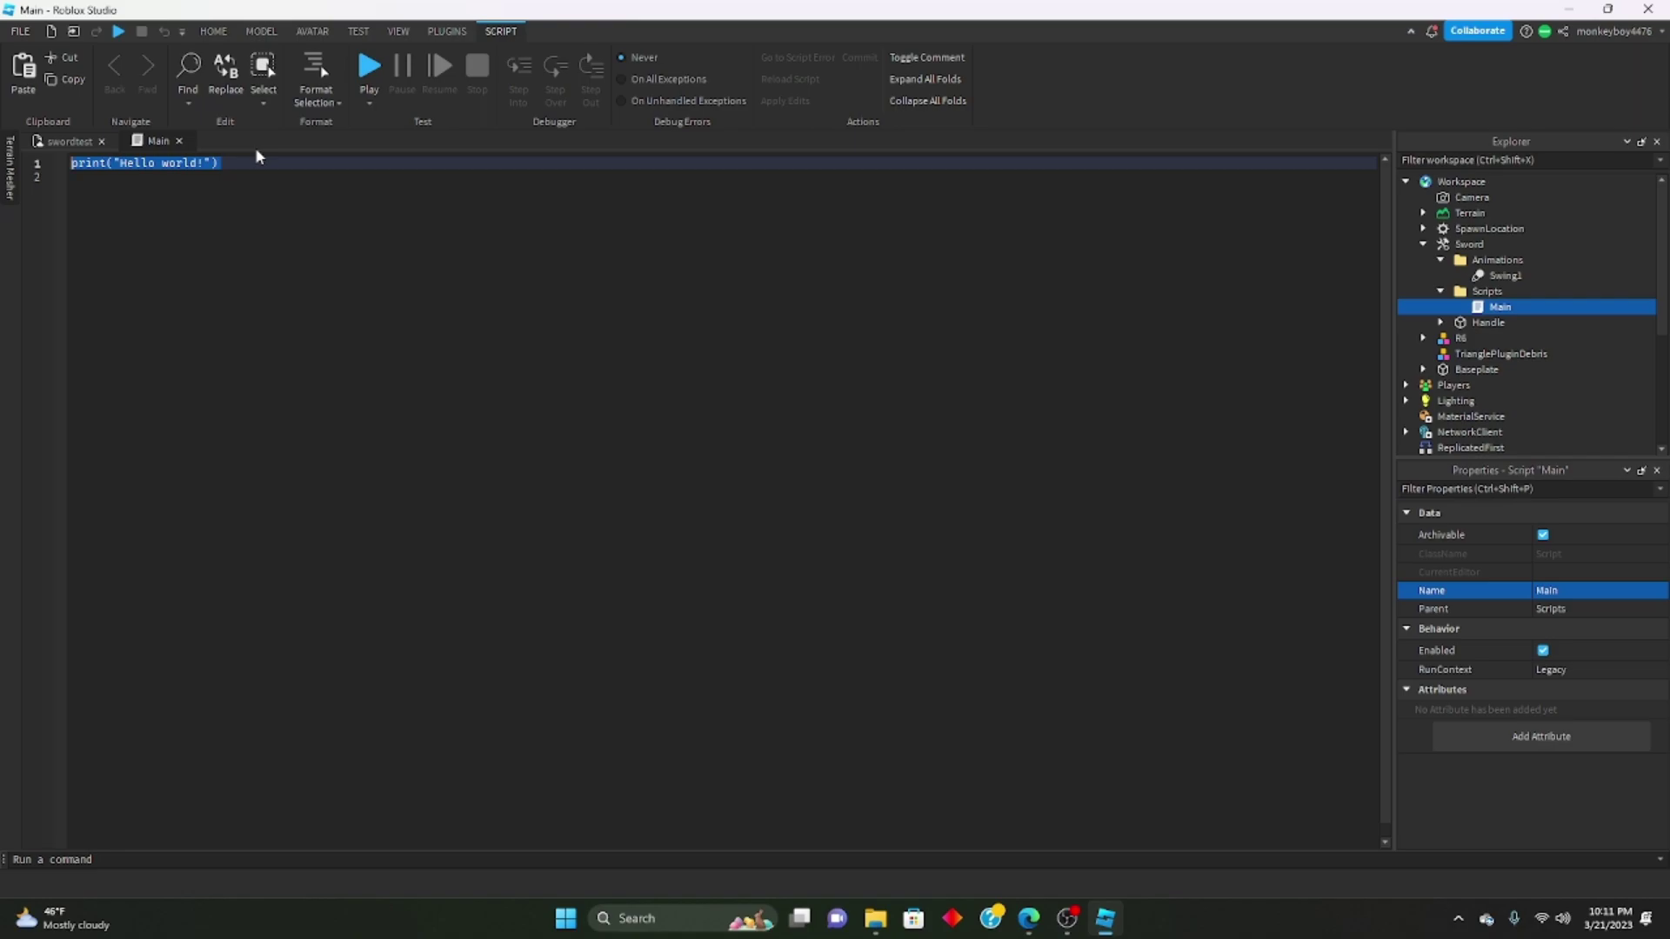
text(local Chara)
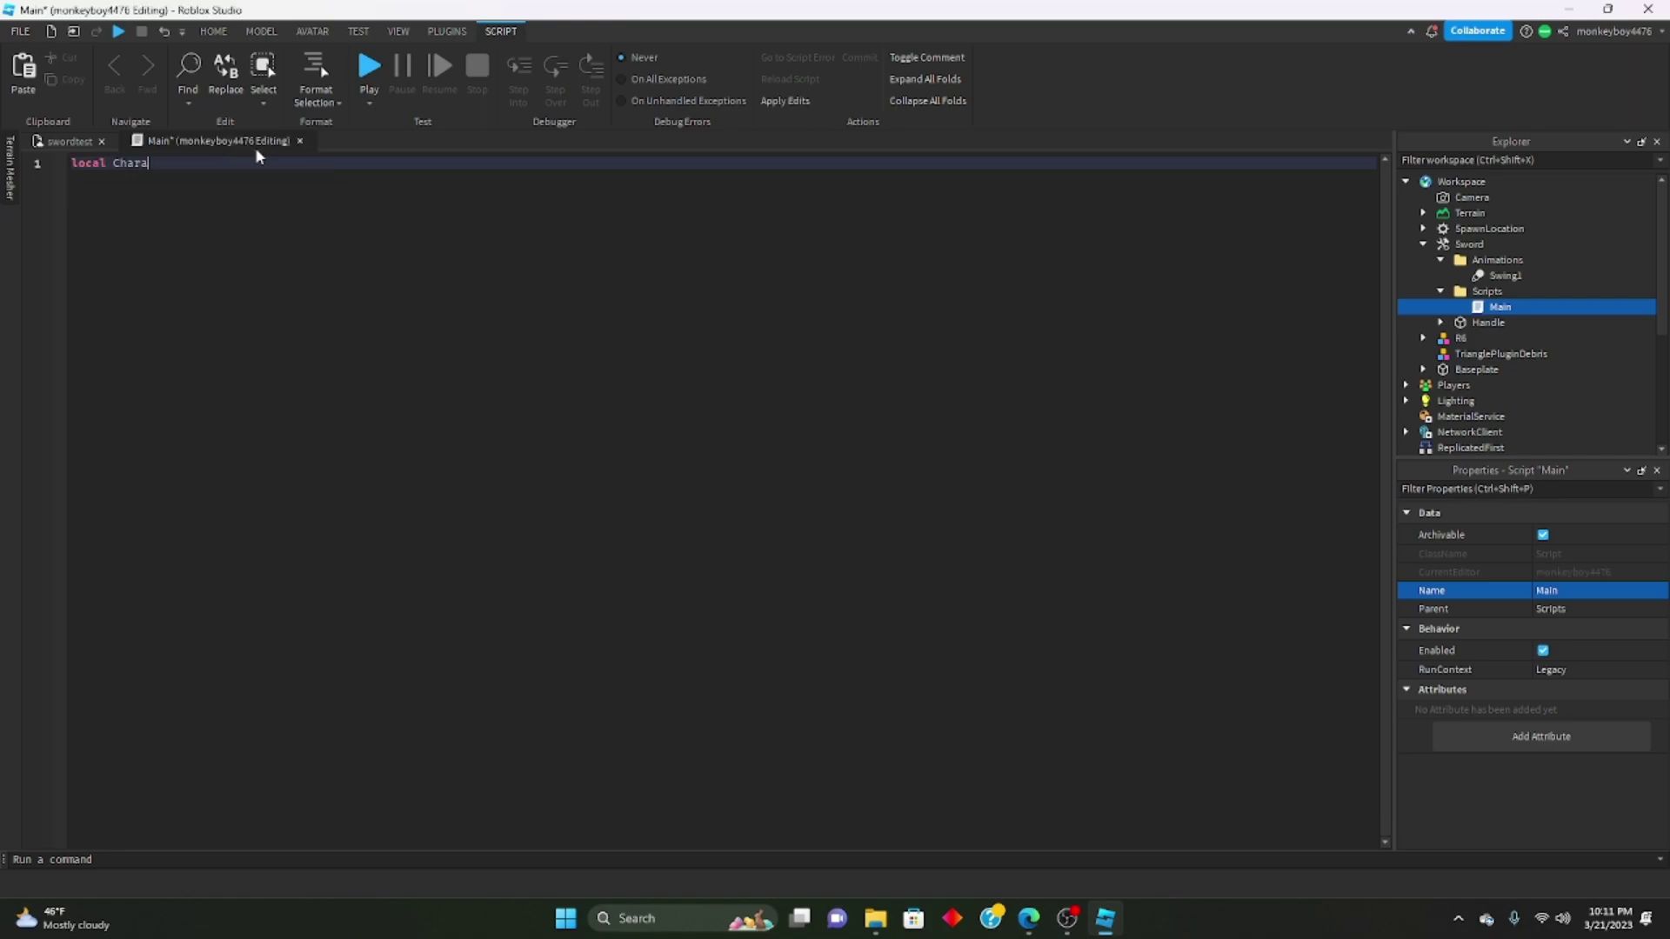
text(cter =)
key(BackSpace)
key(BackSpace)
key(Return)
text(local Player)
key(Return)
key(Return)
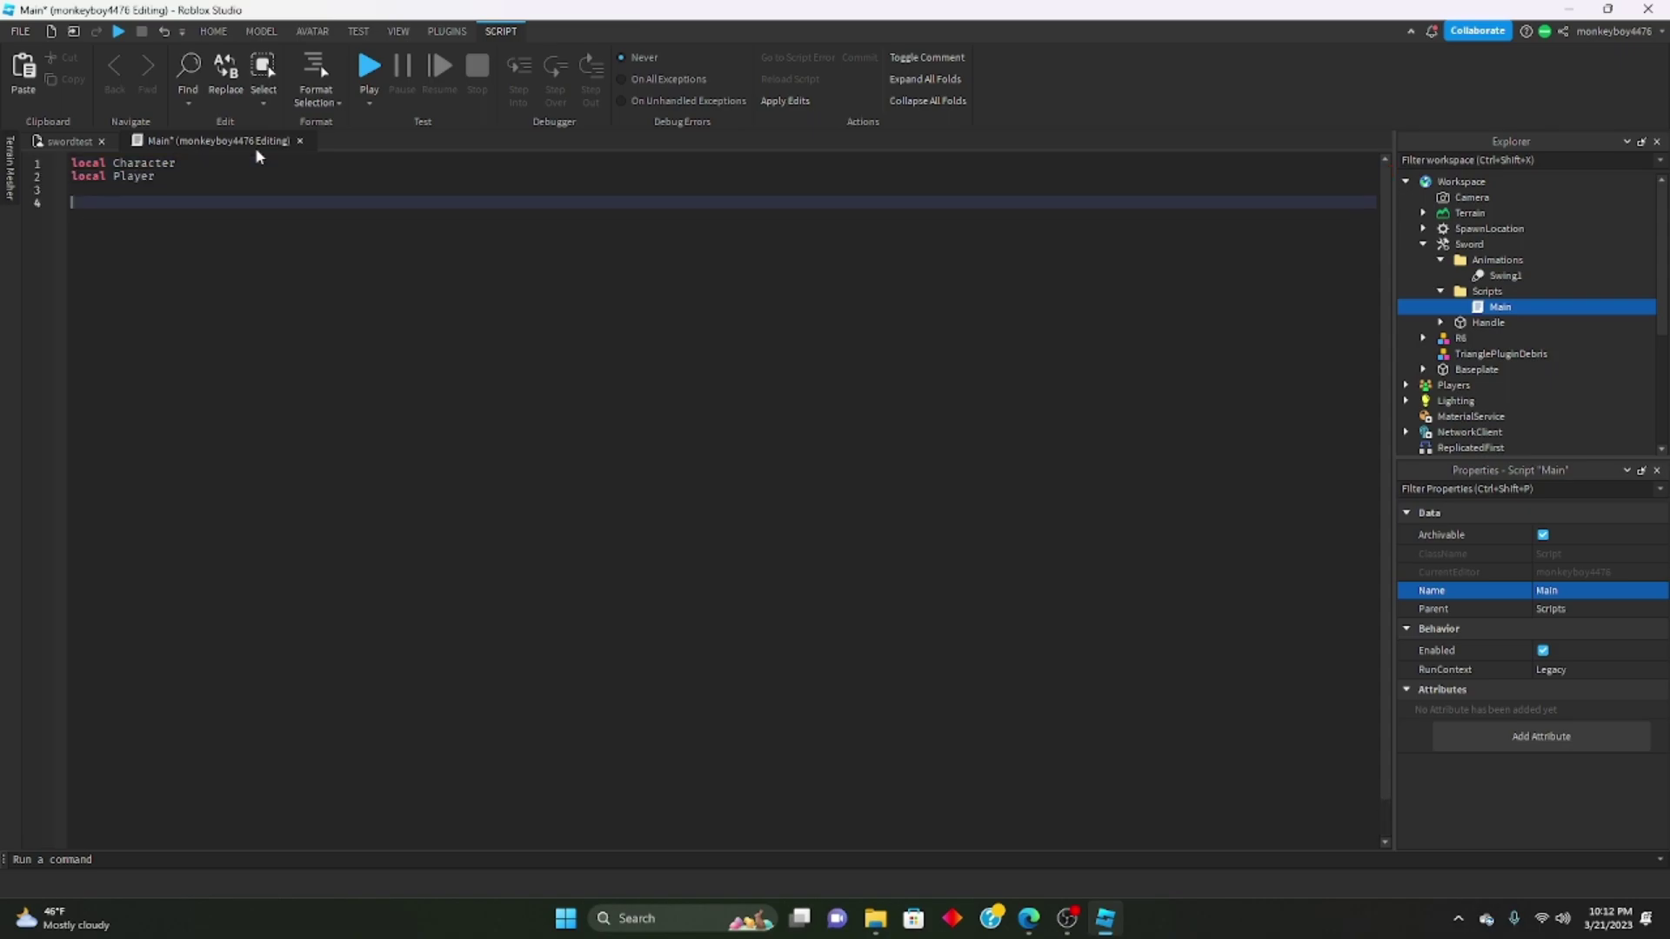
Declare ScriptsFolder as script.Parent, Tool as ScriptsFolder.Parent and AnimationsFolder as Tool:WaitForChild("Animations") below the first two declarations.
text(local ScriptsFolder )
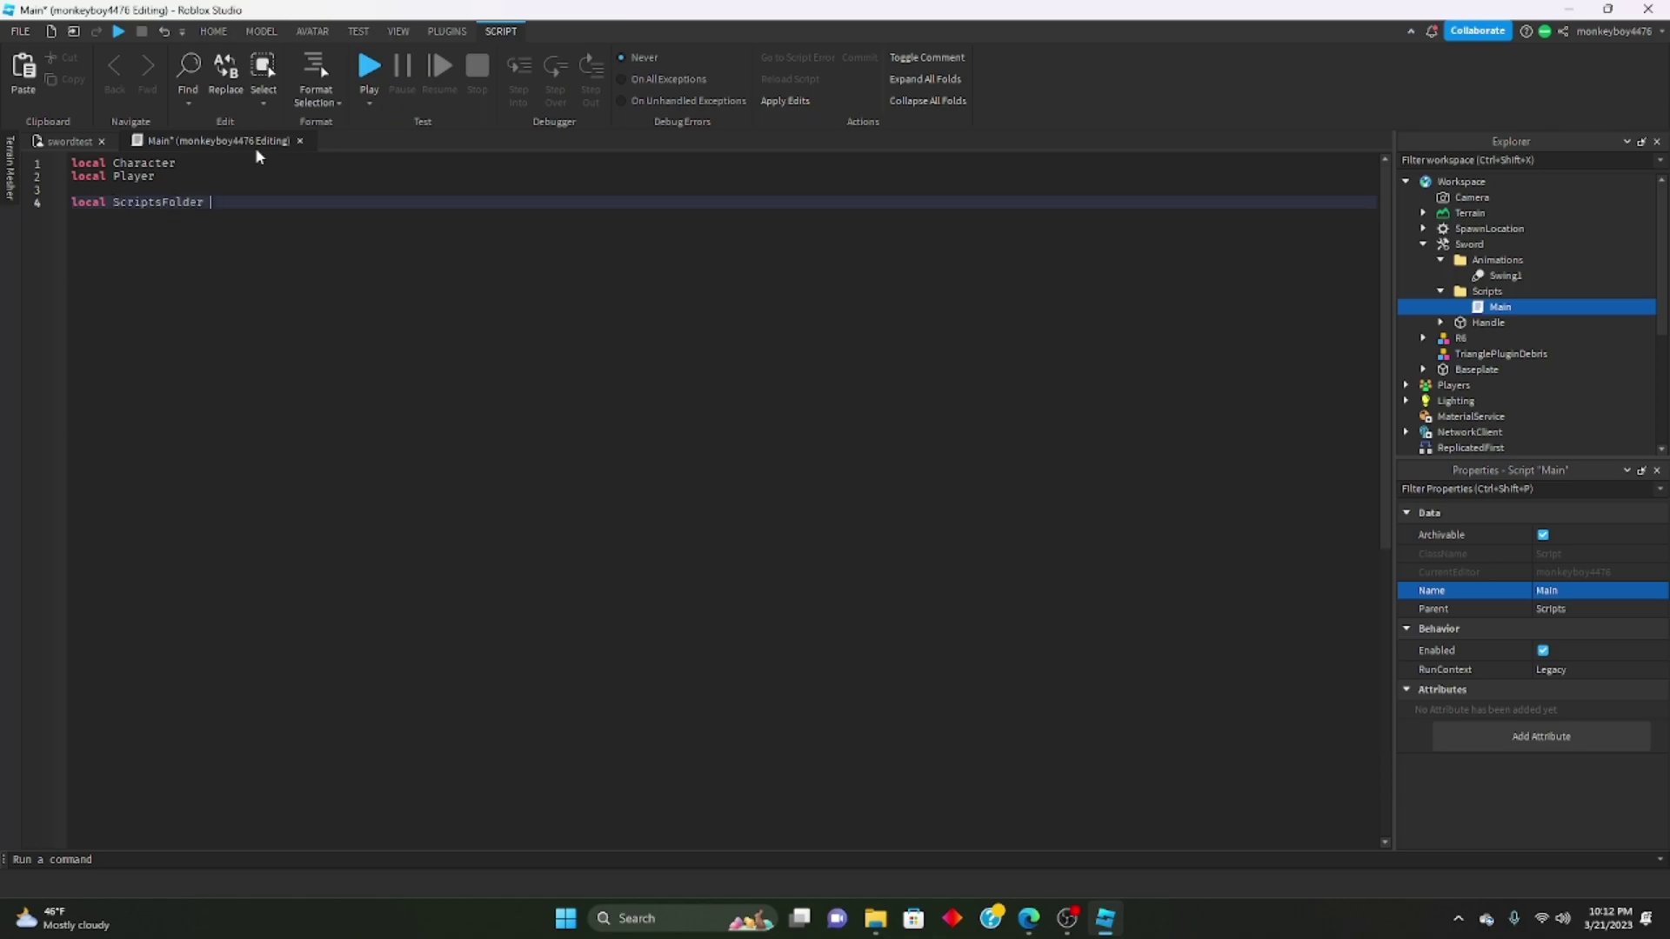
text(= script.Parent)
key(Return)
text(local Tool = scriptsFolder.P)
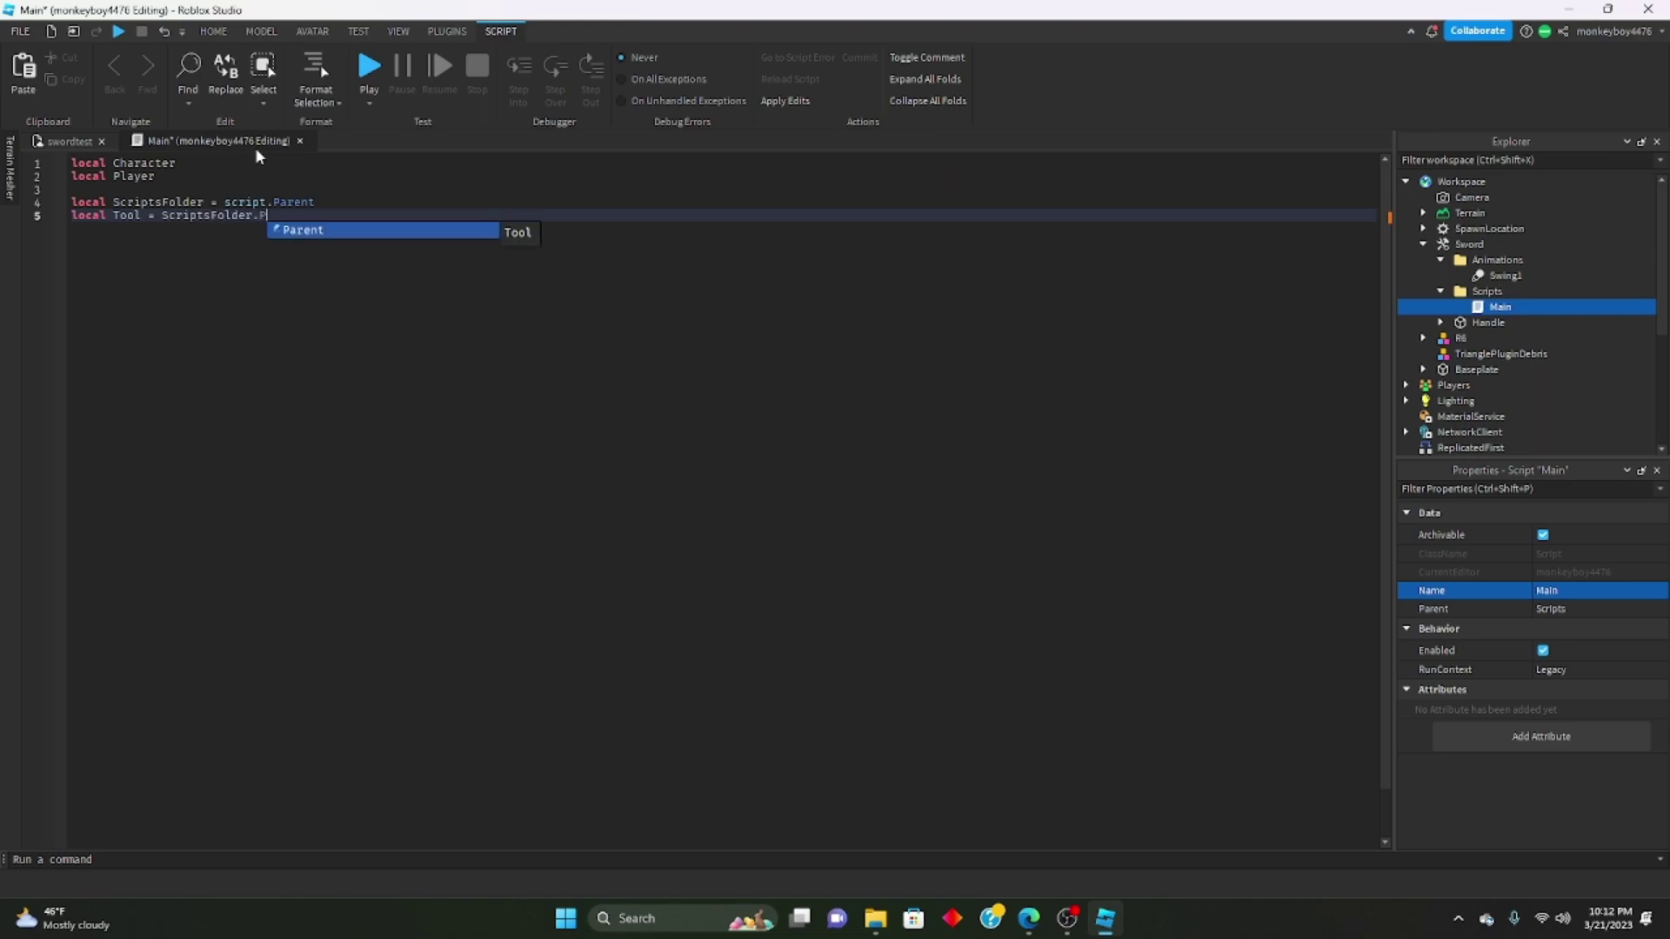
key(Tab)
key(Return)
text(local AnimationsFolder = Tool:WaitForChild("A)
key(Tab)
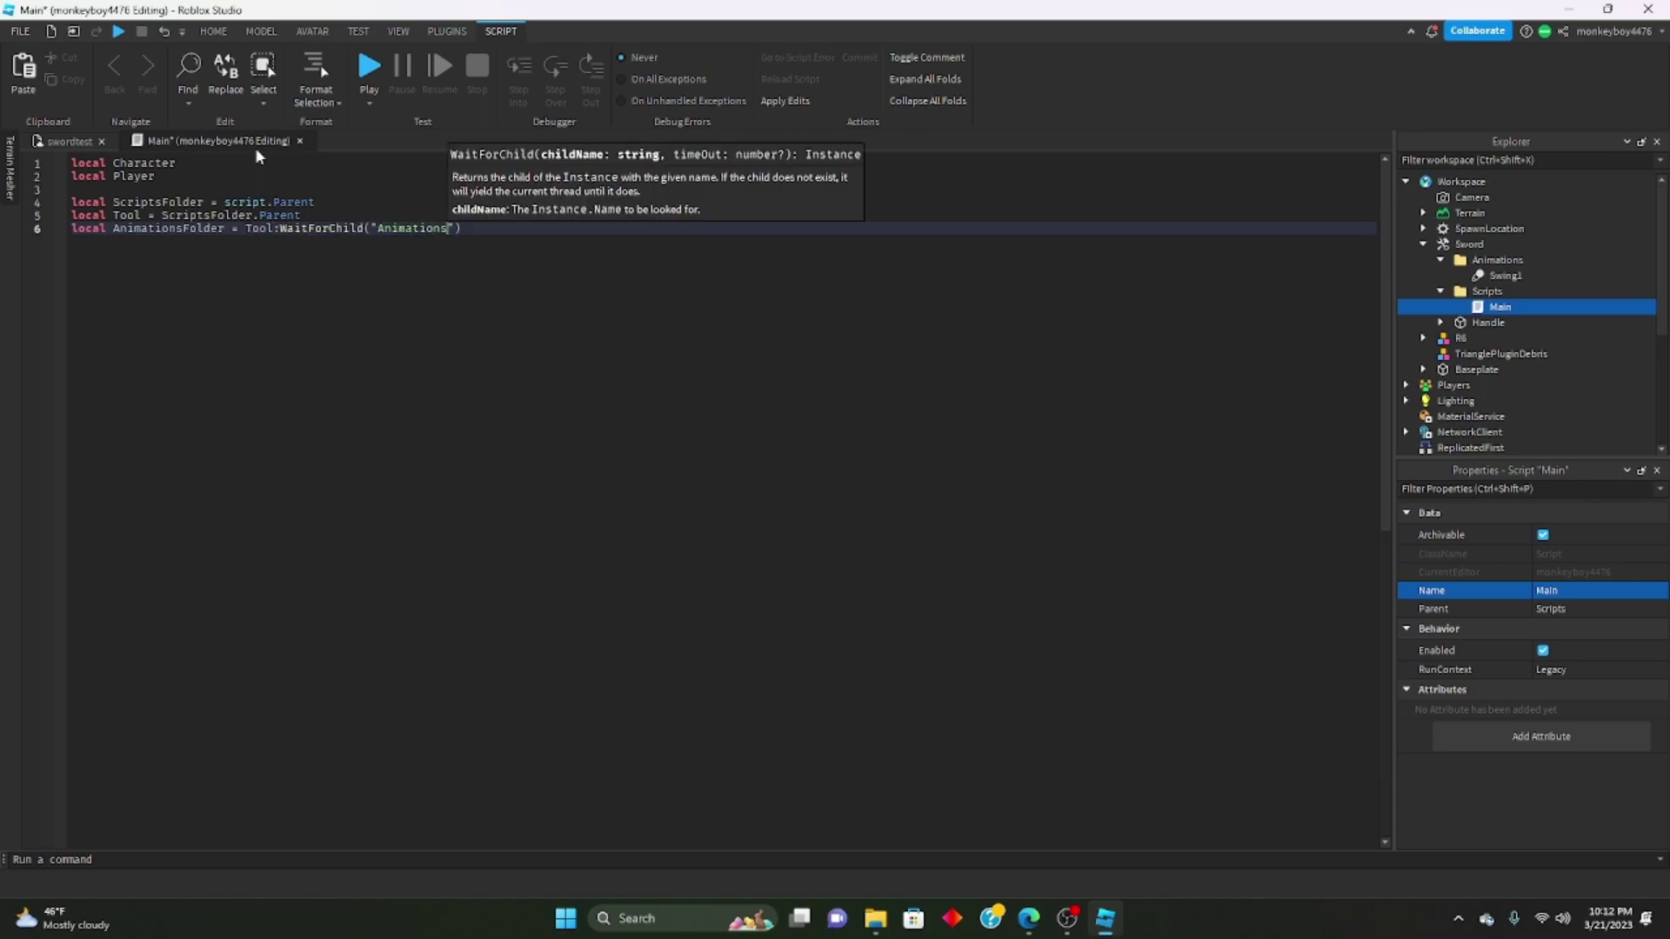
key(End)
key(Return)
key(Return)
Declare Swing1Animation as AnimationsFolder:WaitForChild("Swing1") and add an unassigned local variable Swing1Track.
text(local Swing1Animation = A)
key(Tab)
text(:WaitForChild)
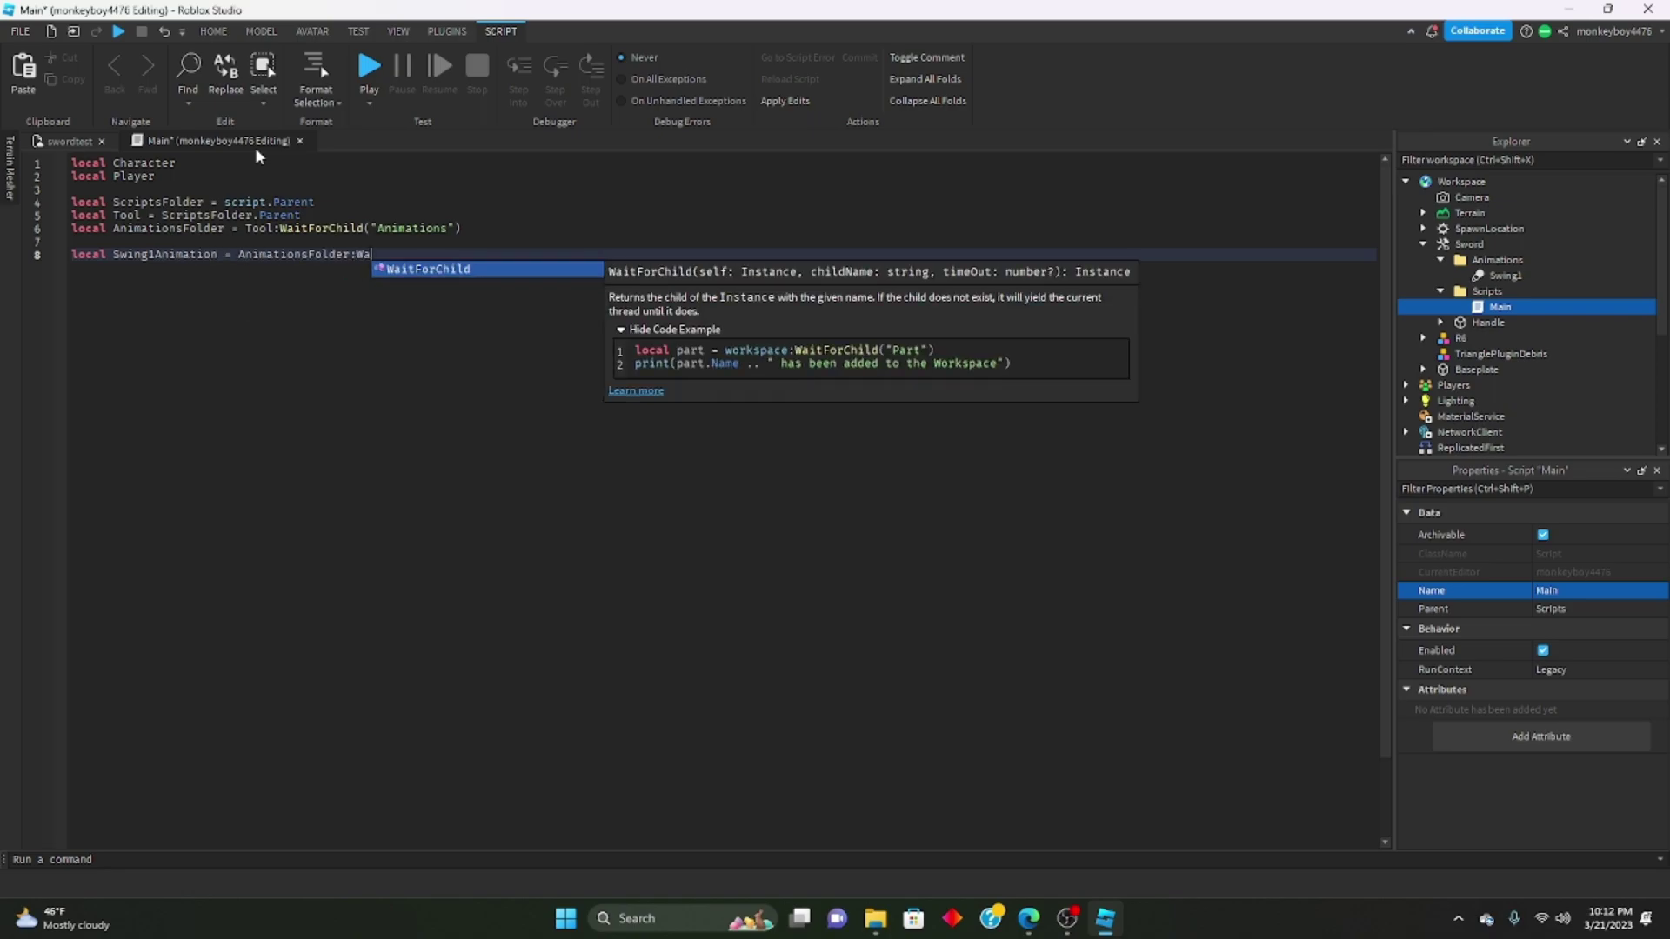
key(Tab)
text(("Swing1)
key(Tab)
key(Right)
key(End)
key(Return)
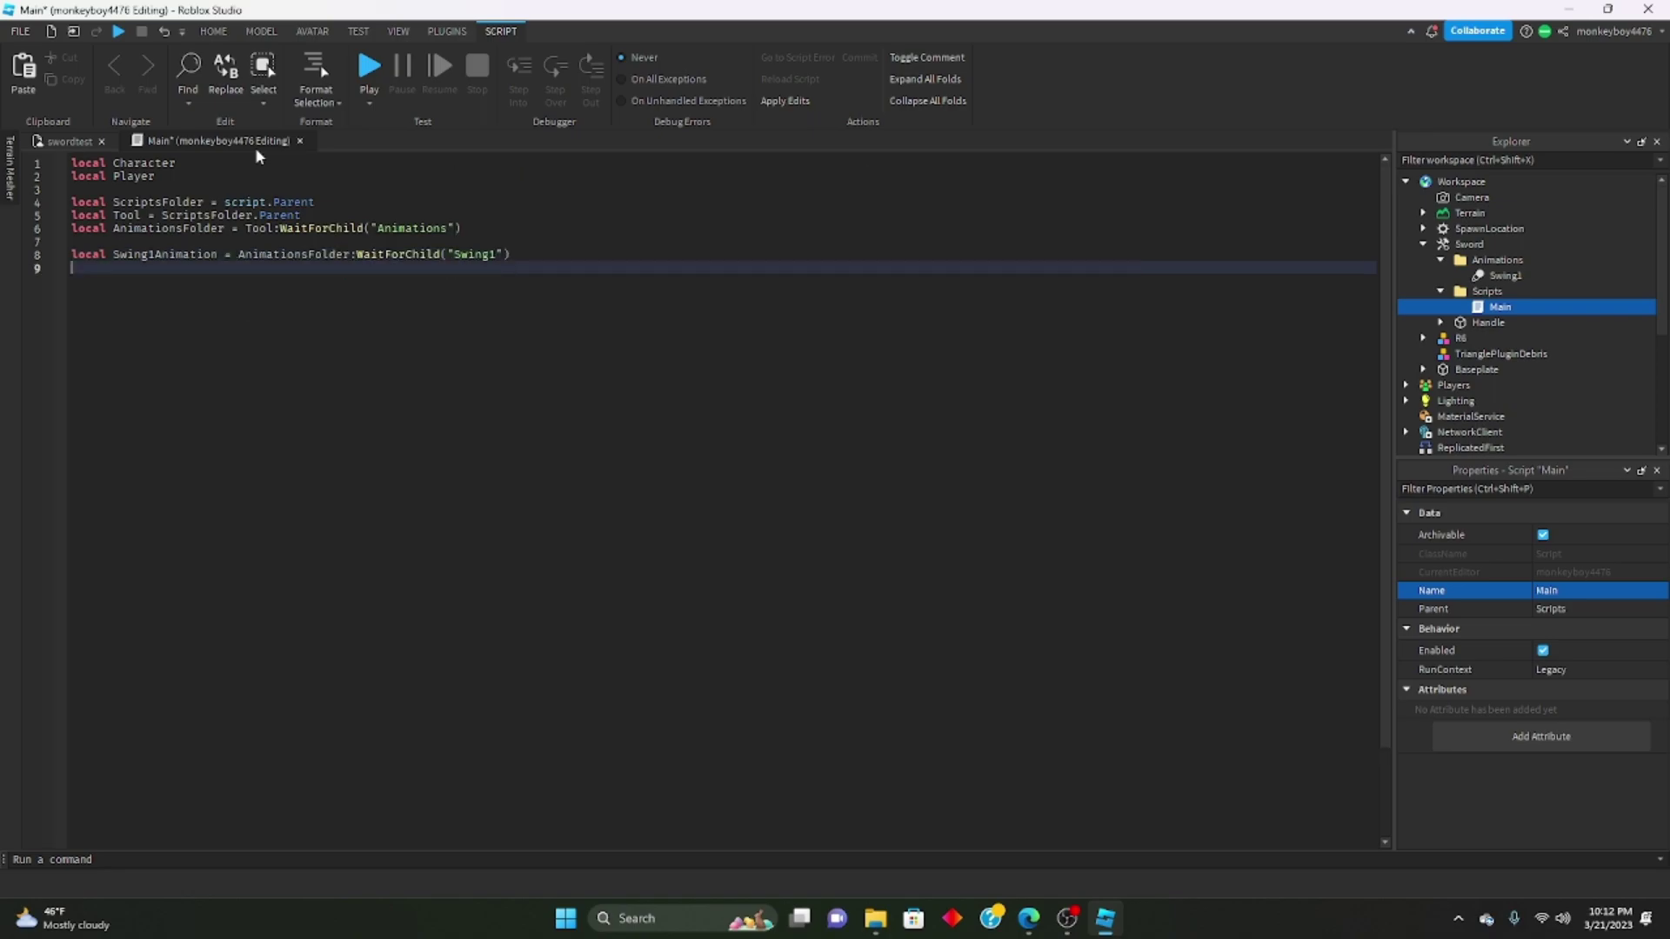
text(local Swing1Track)
key(Return)
key(Return)
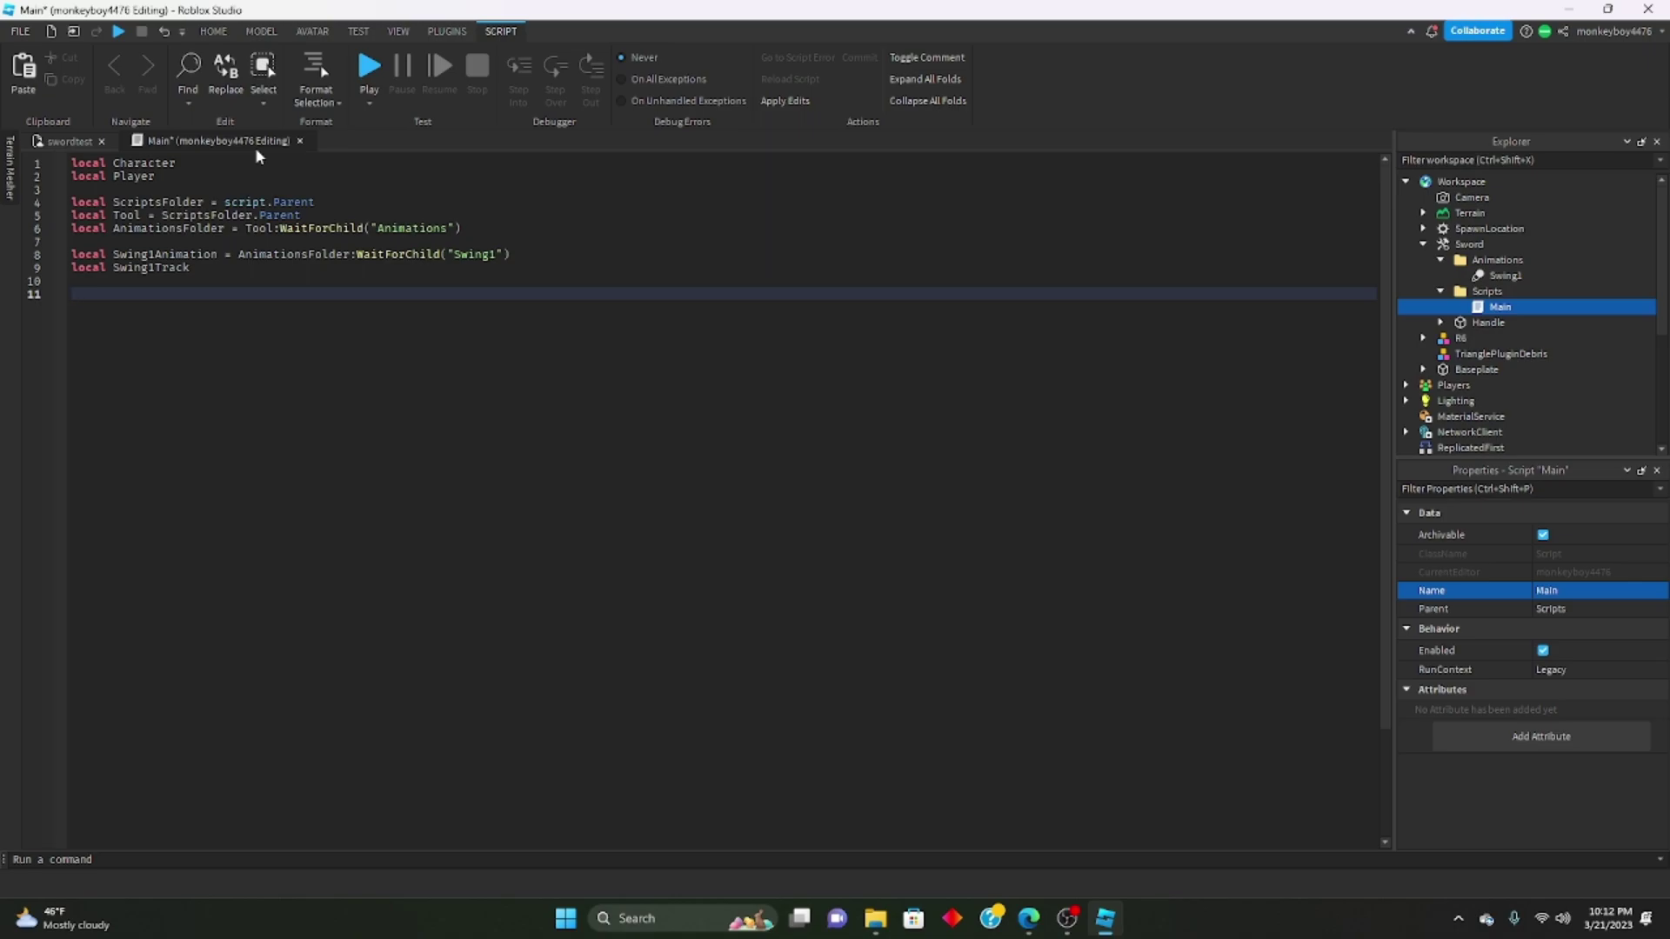
Declare the cooldown variables "local Cooldown = false" and "local CooldownWait = 1".
text(local Cooldown = false)
key(Return)
text(local CooldownWait =)
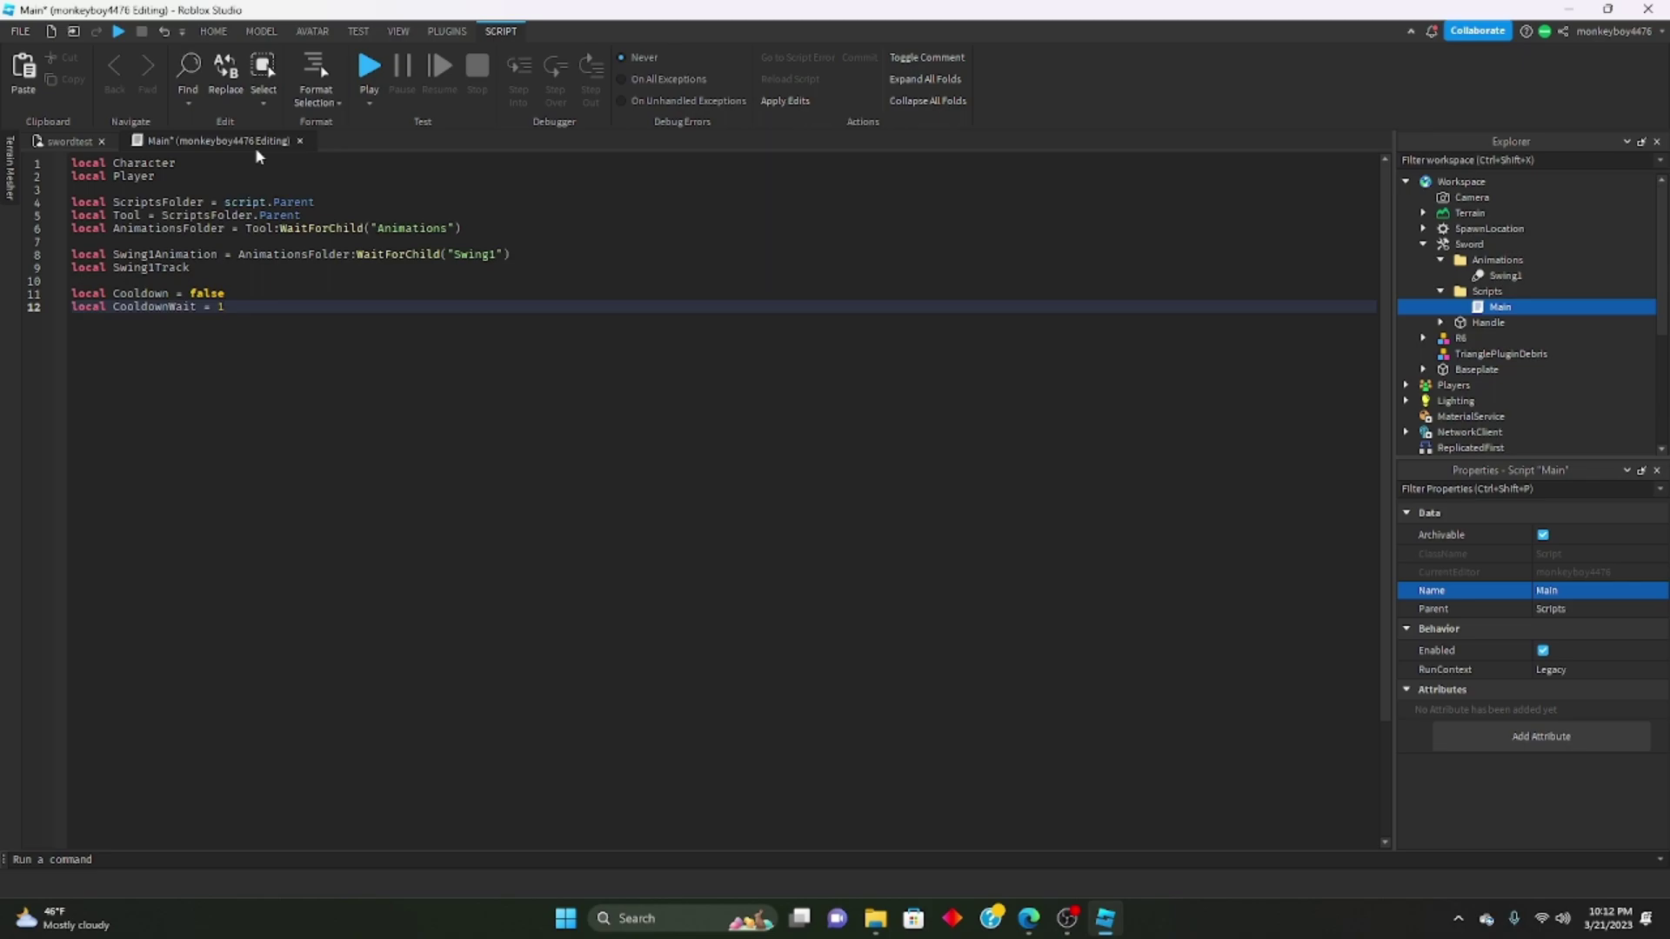
key(Return)
key(Return)
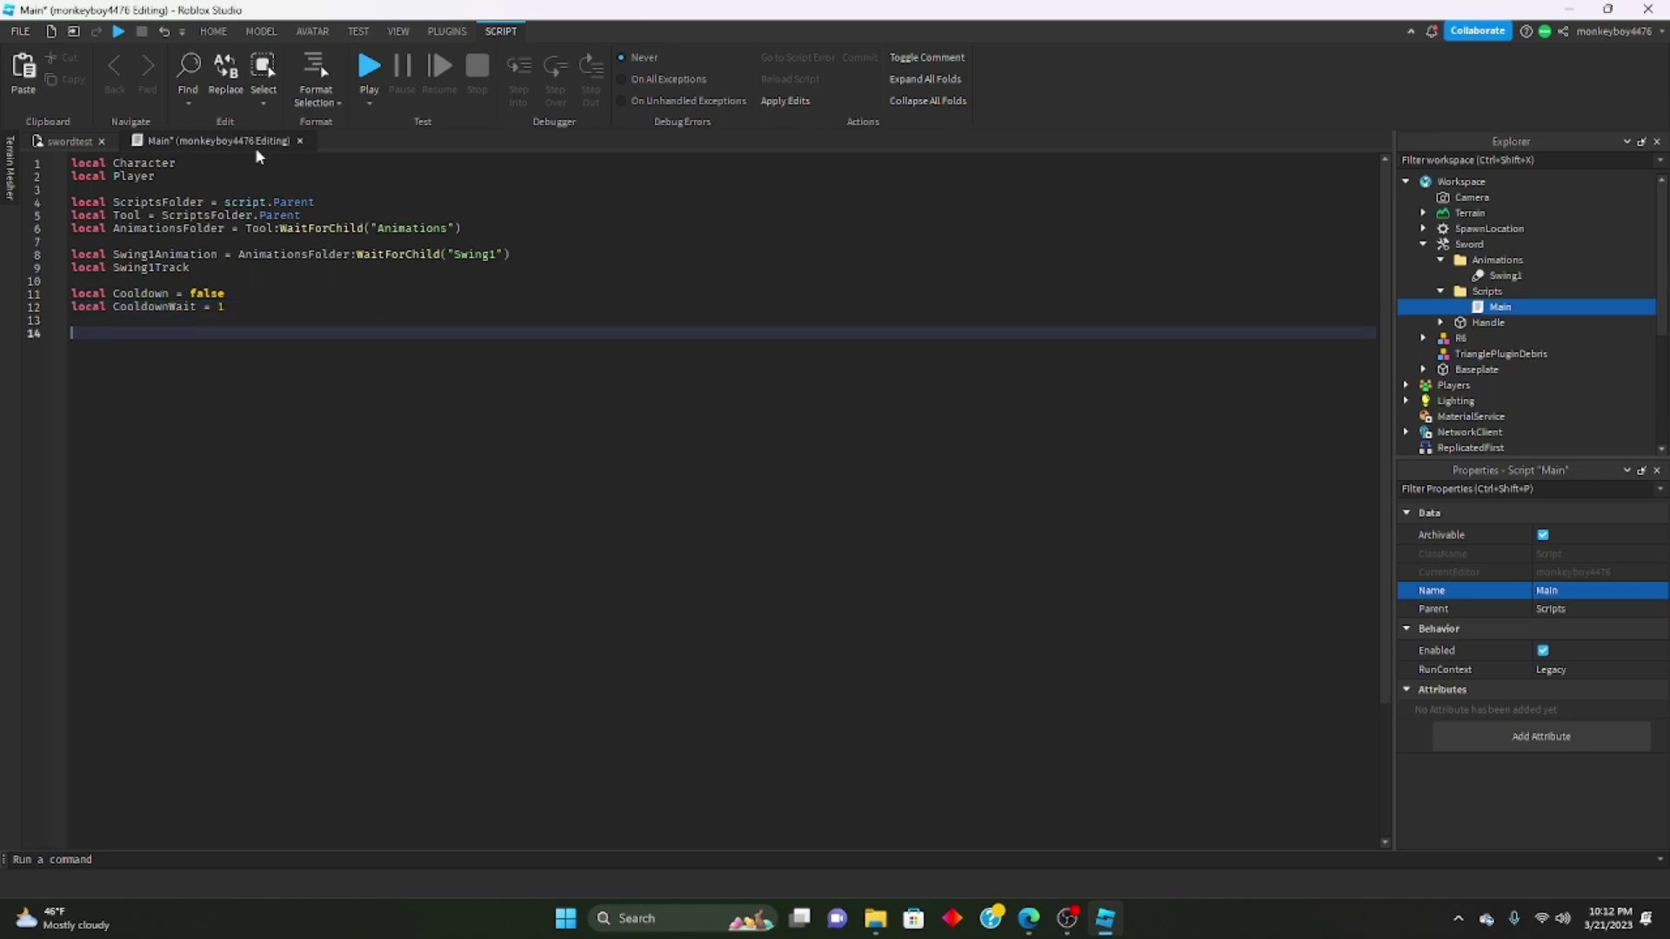
Add an empty Tool.Activated:Connect(function() ... end) handler below the cooldown variables.
text(Tool.Activated:Connect(f)
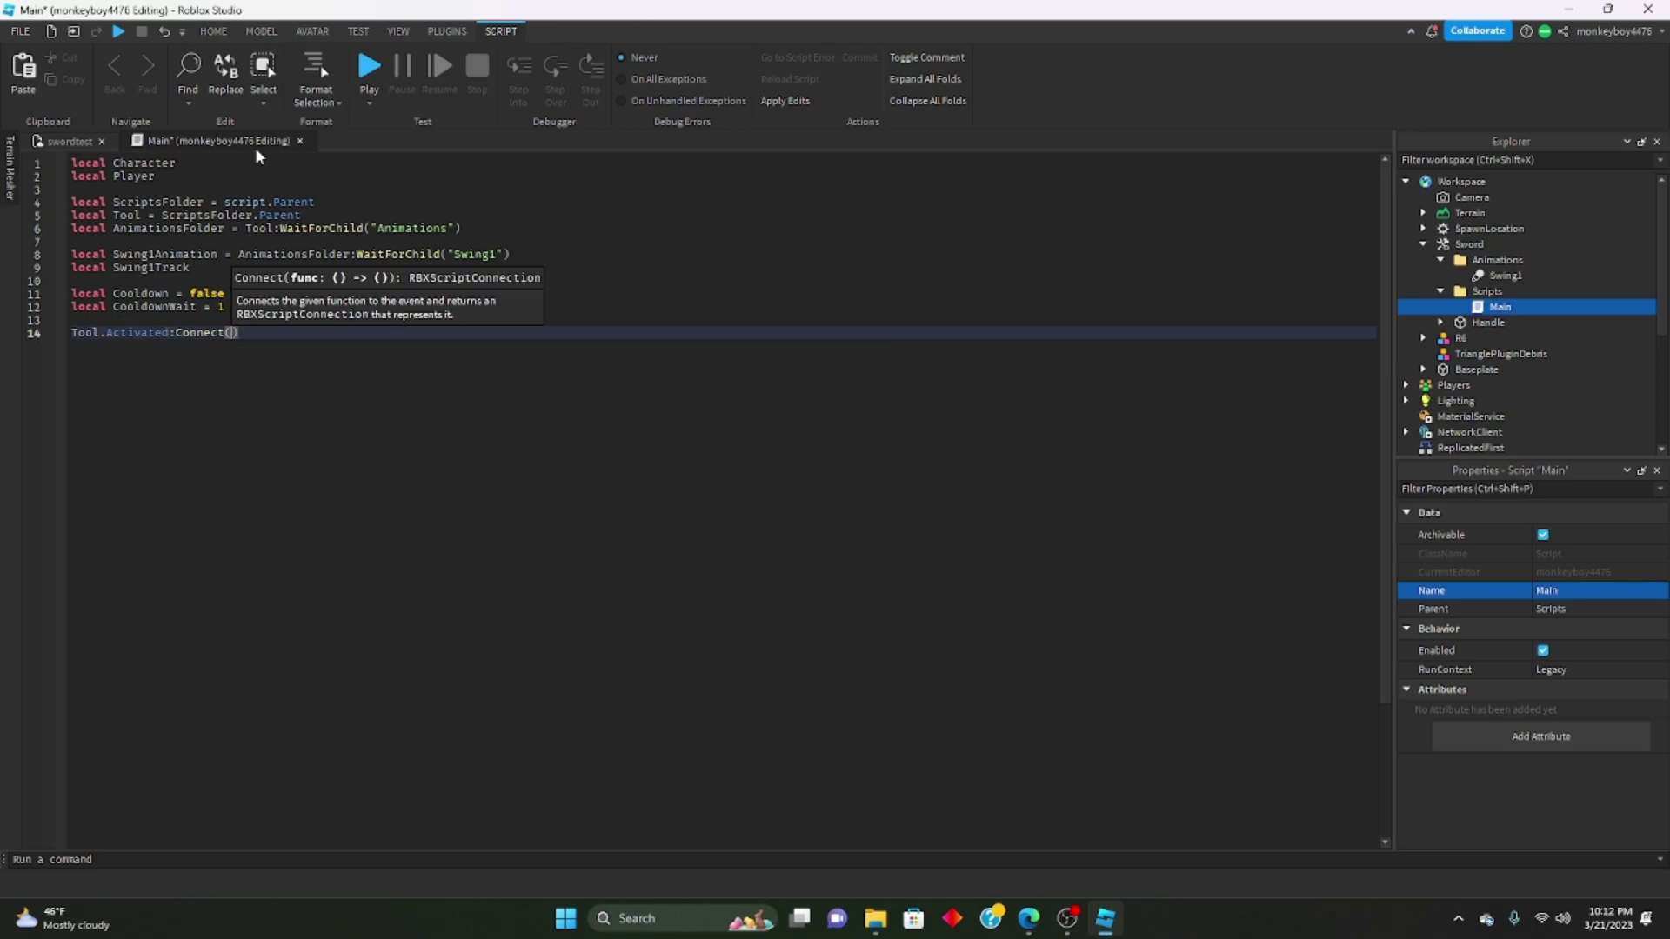
key(Tab)
text(())
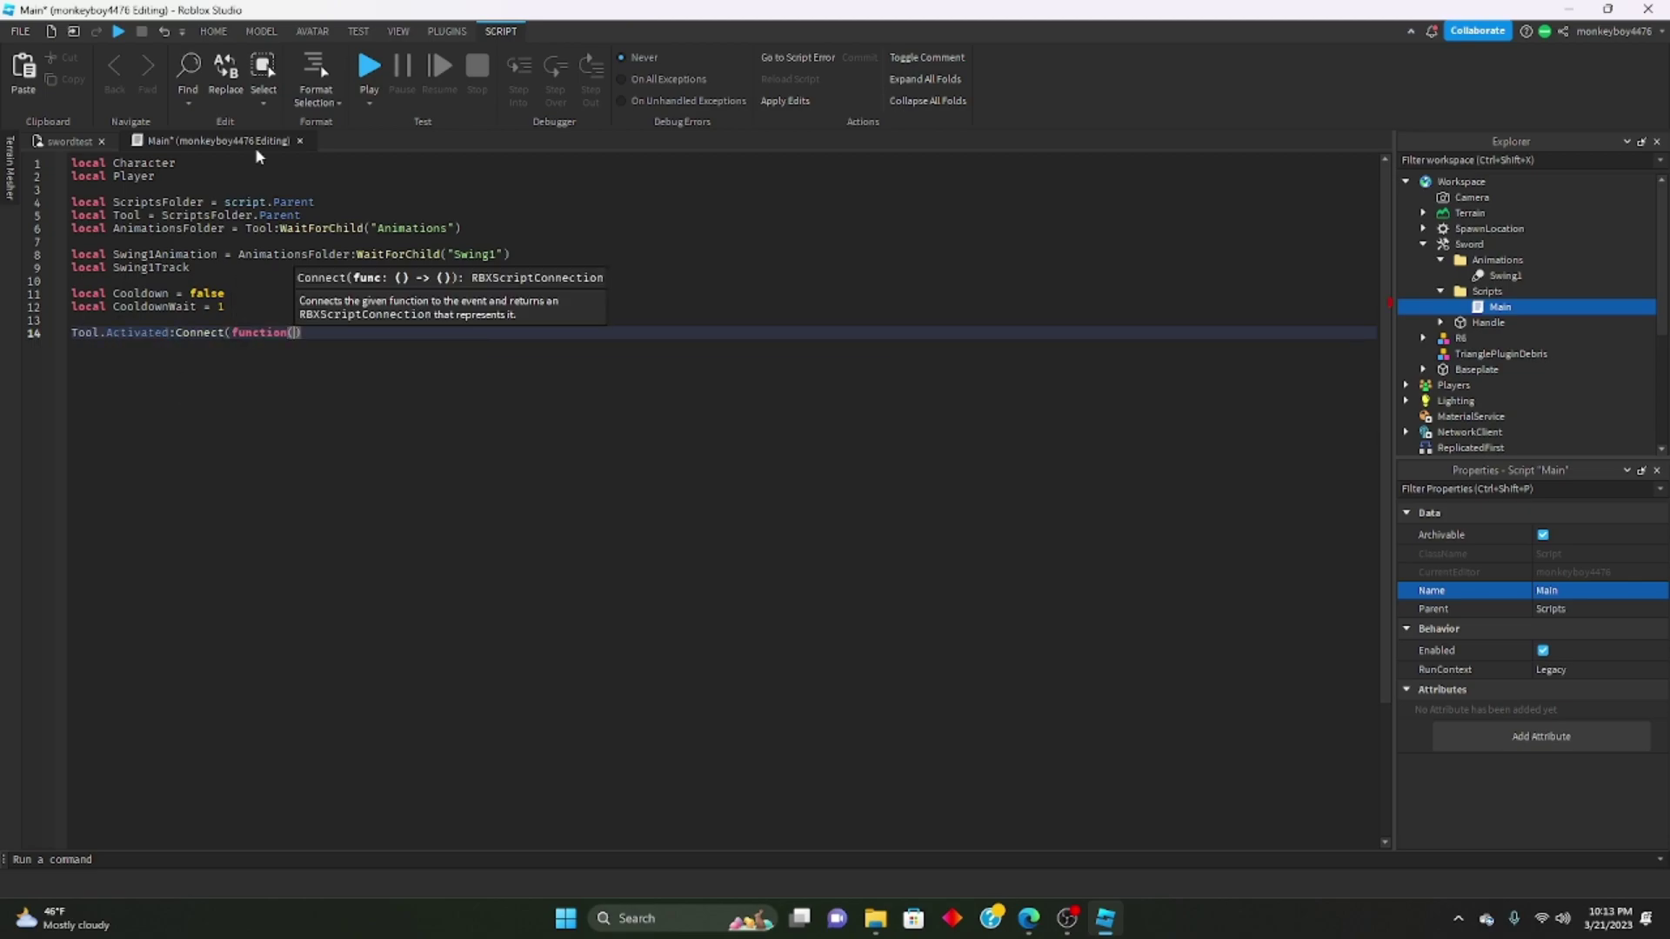
key(Return)
Add a Tool.Equipped:Connect(function() ... end) handler between the cooldown variables and the Activated handler.
click(284, 307)
key(Return)
key(Return)
text(Tool.Equipped:)
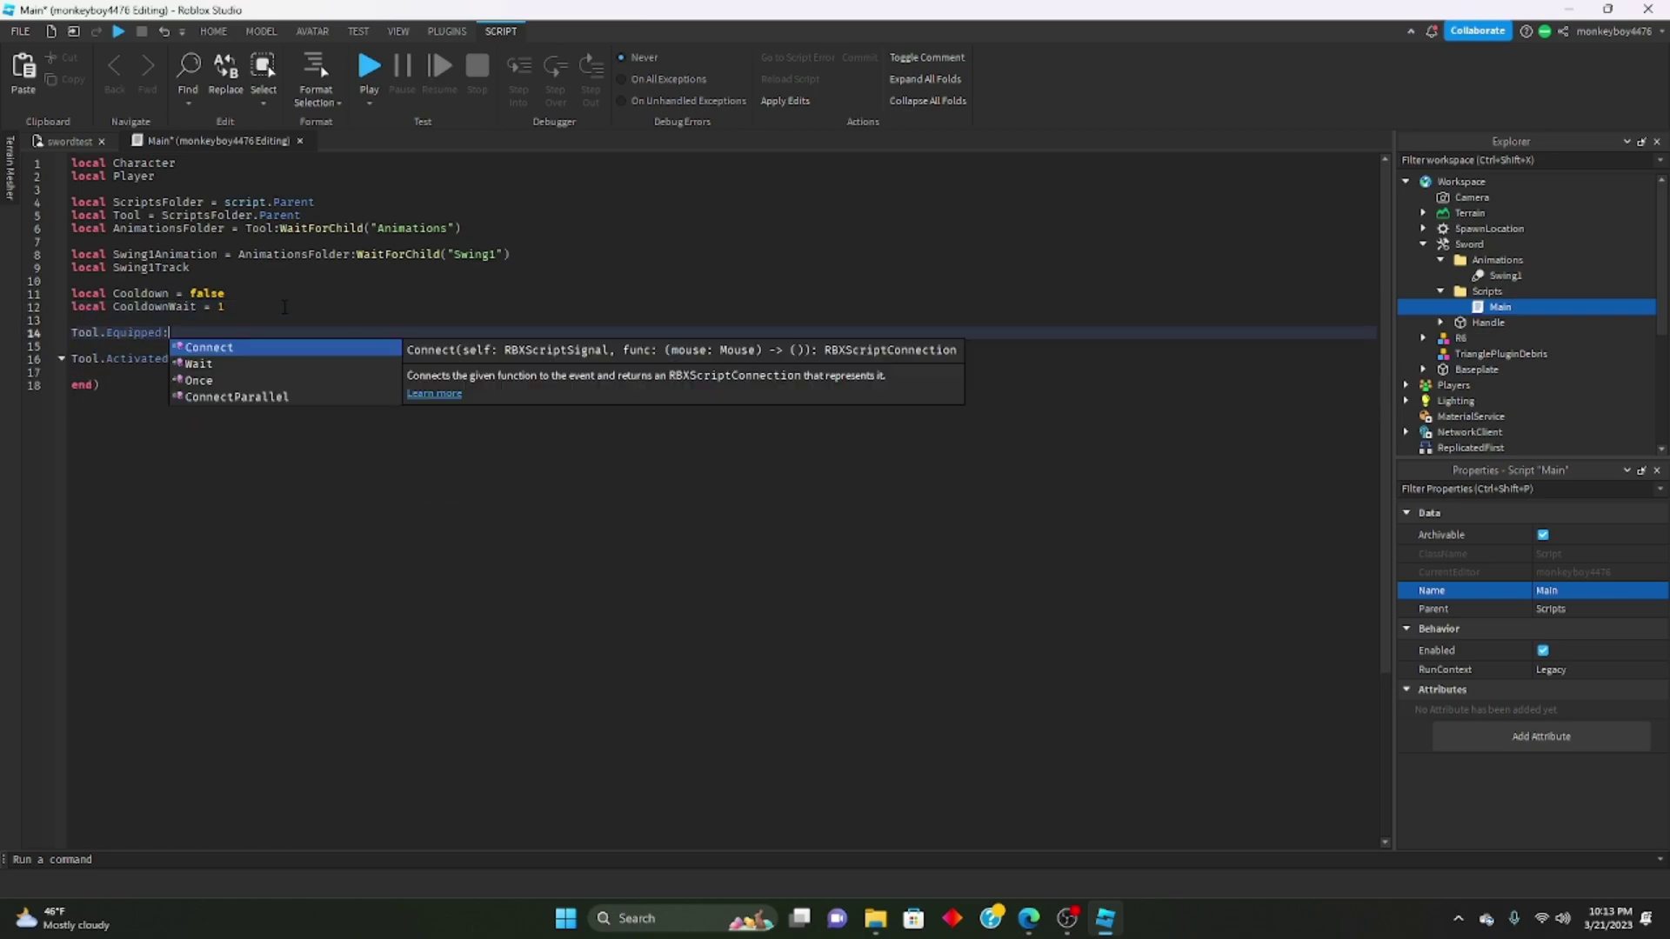
key(Tab)
text((f)
key(Tab)
text(())
key(Return)
In the Equipped handler, assign Character = Tool.Parent and Player = game:GetService("Players"):GetPlayerFromCharacter(Character).
text(Character)
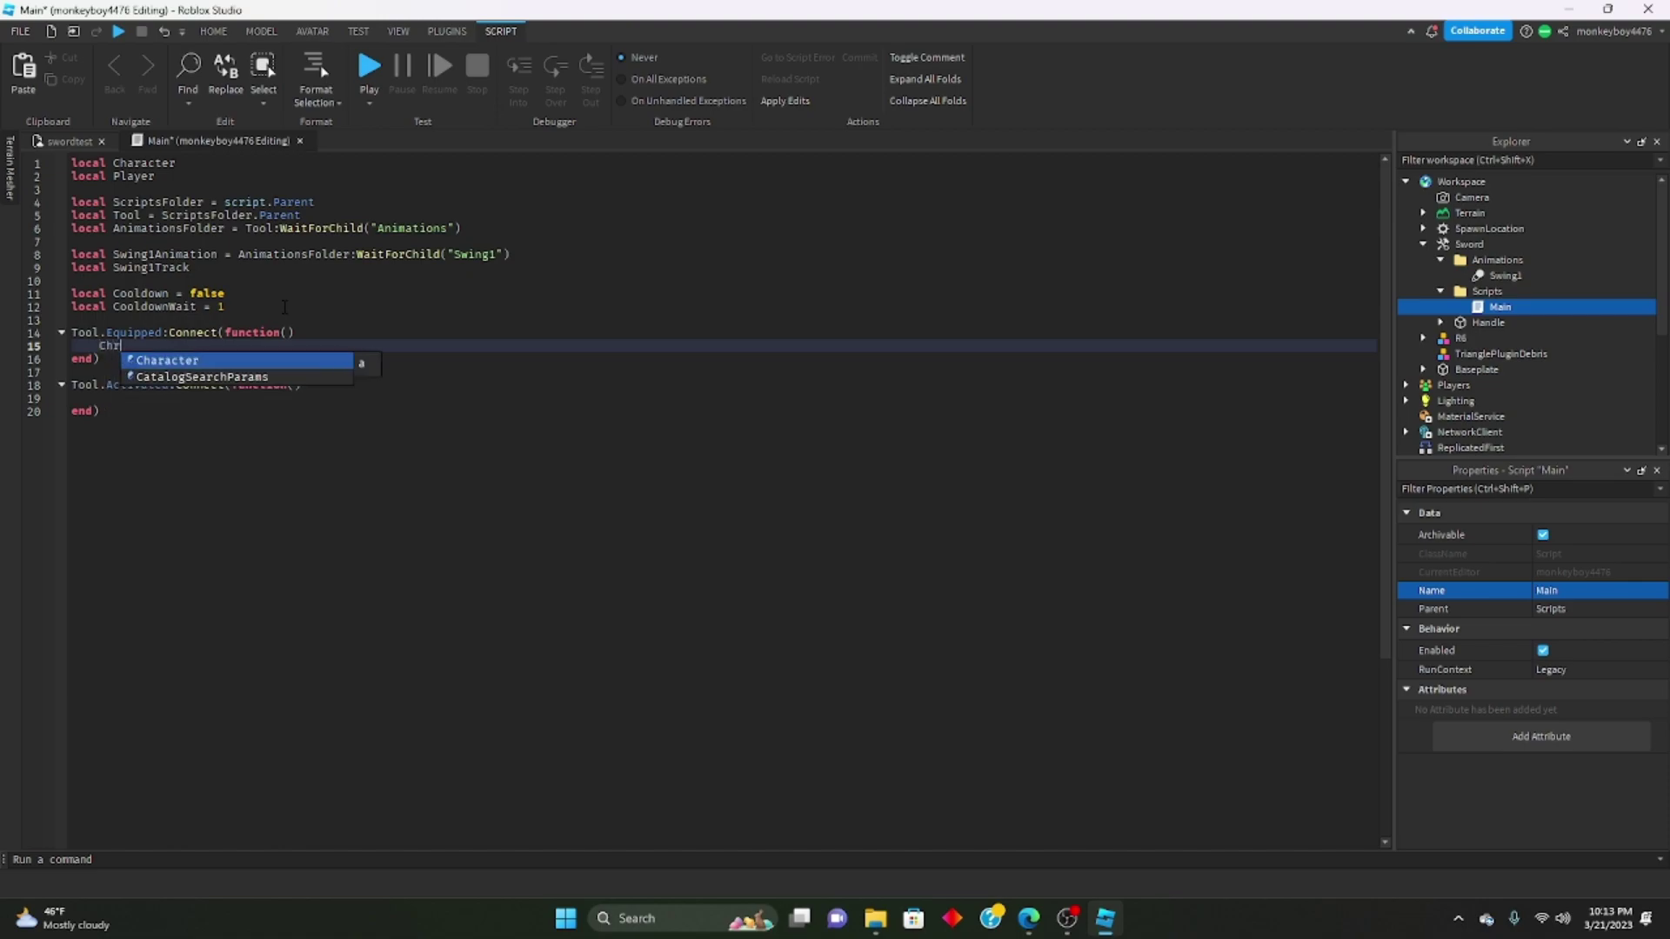
text( = Tool.Parent)
key(Return)
text(Player = game:GetService("Players"):GetPla)
key(Tab)
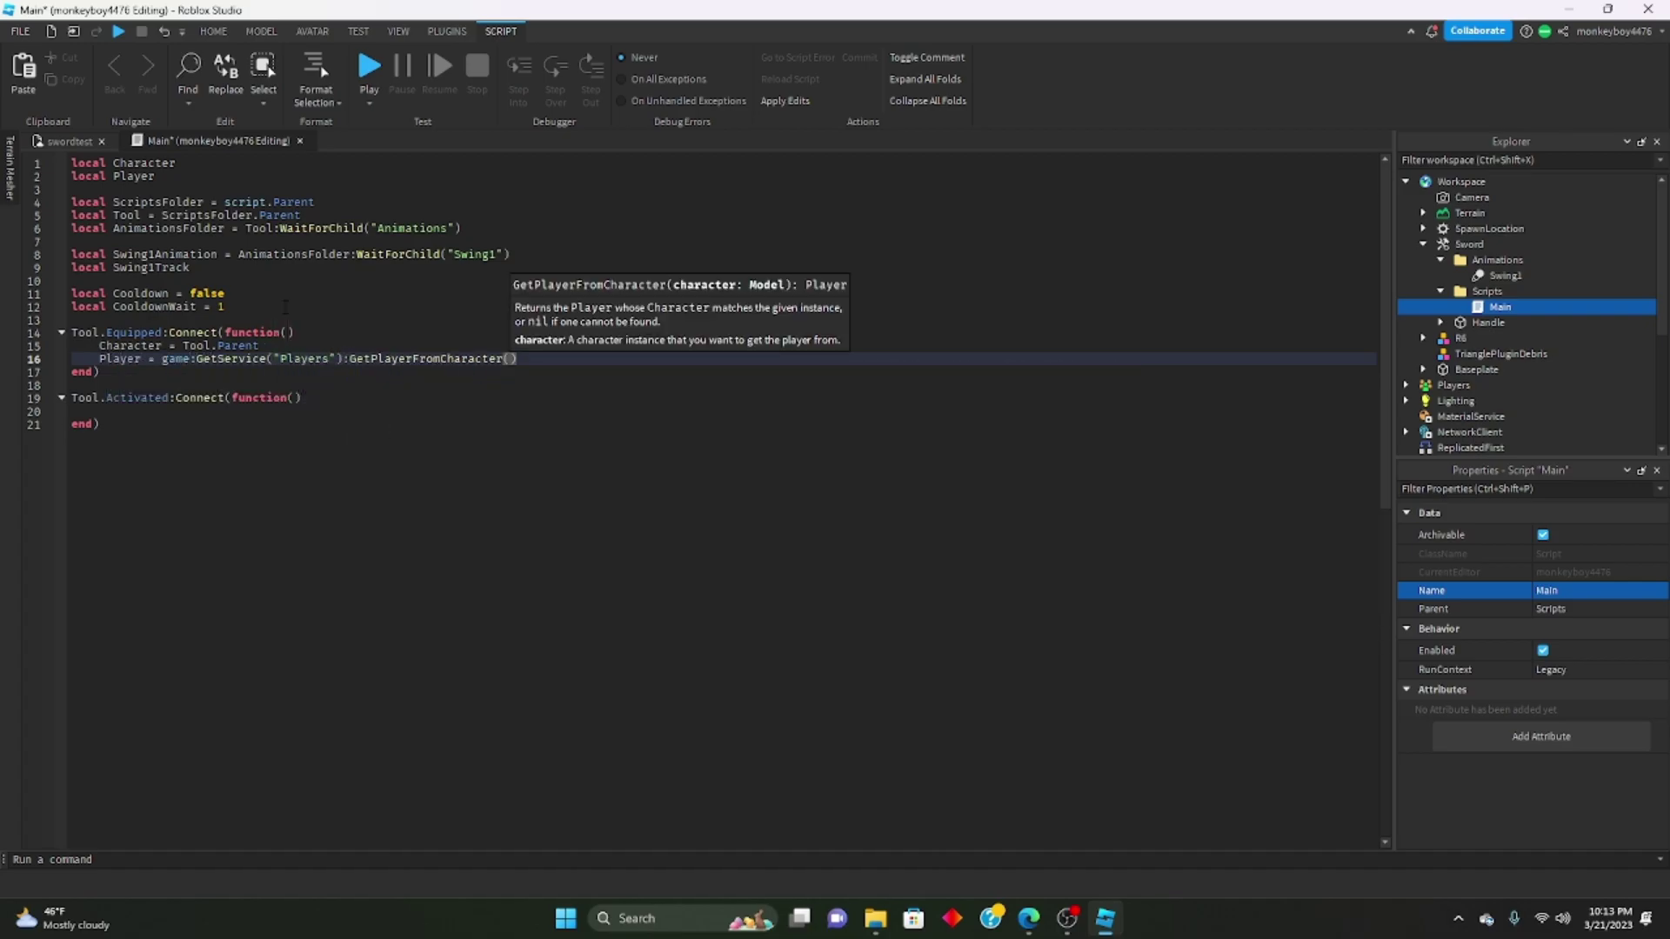
text(Character)
key(Tab)
text())
key(Return)
key(Return)
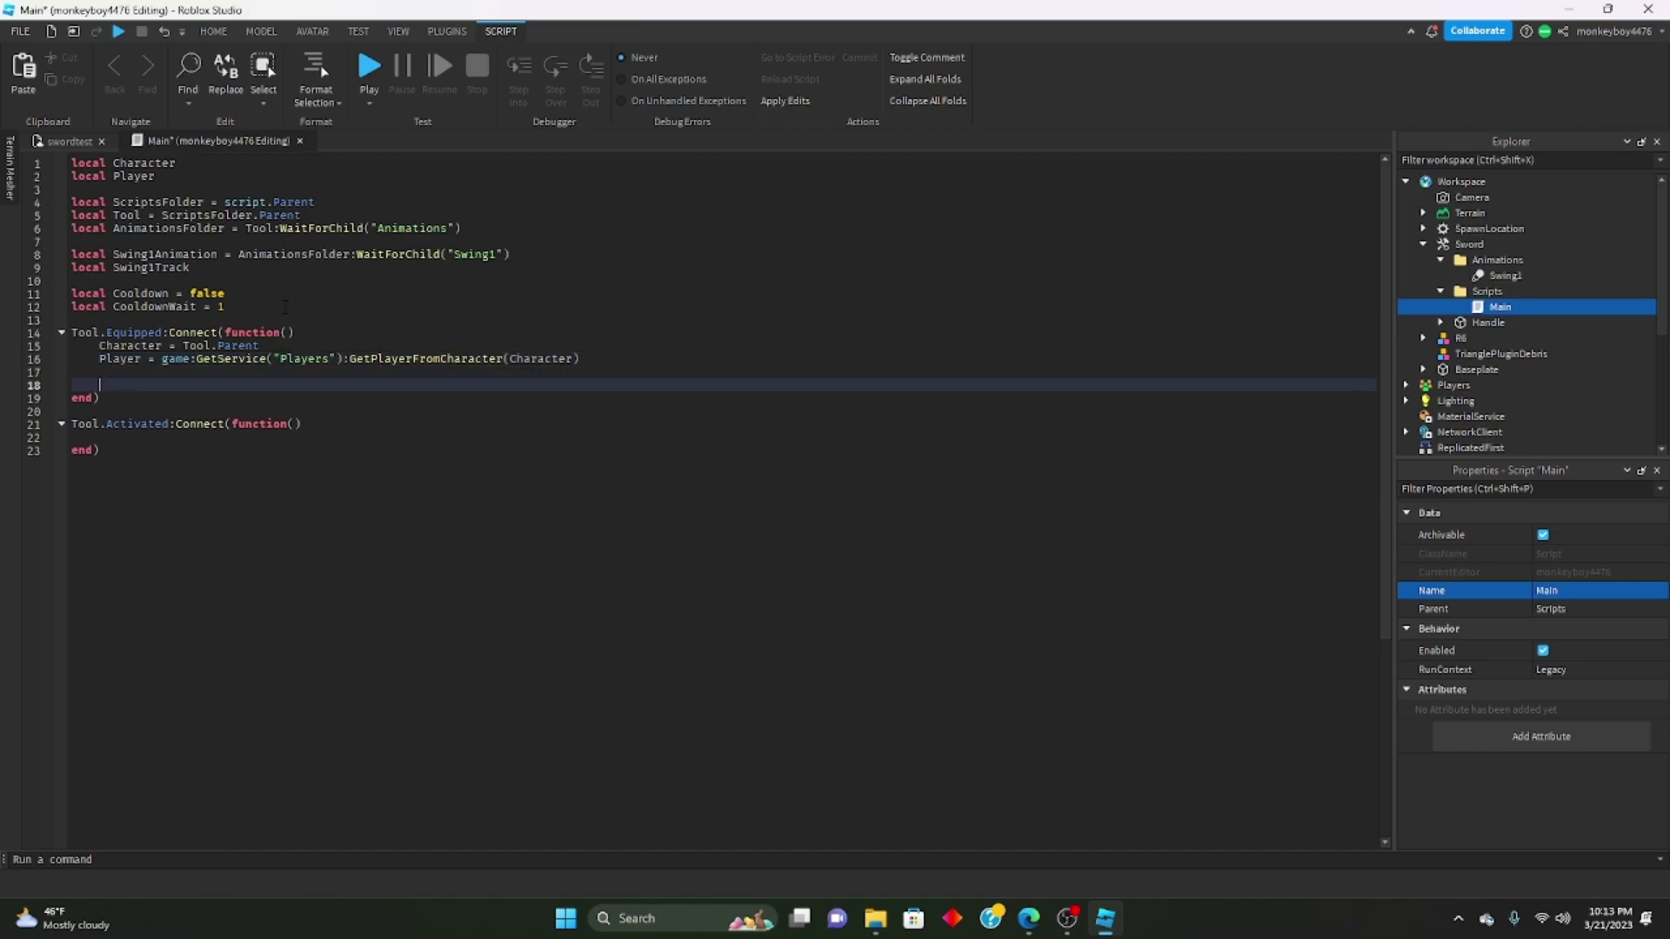
Declare "local Humanoid = Character:FindFirstChild("Humanoid")" in the Equipped handler.
text(local Humanoid = Char)
key(Tab)
text(:Find)
key(Tab)
text(")
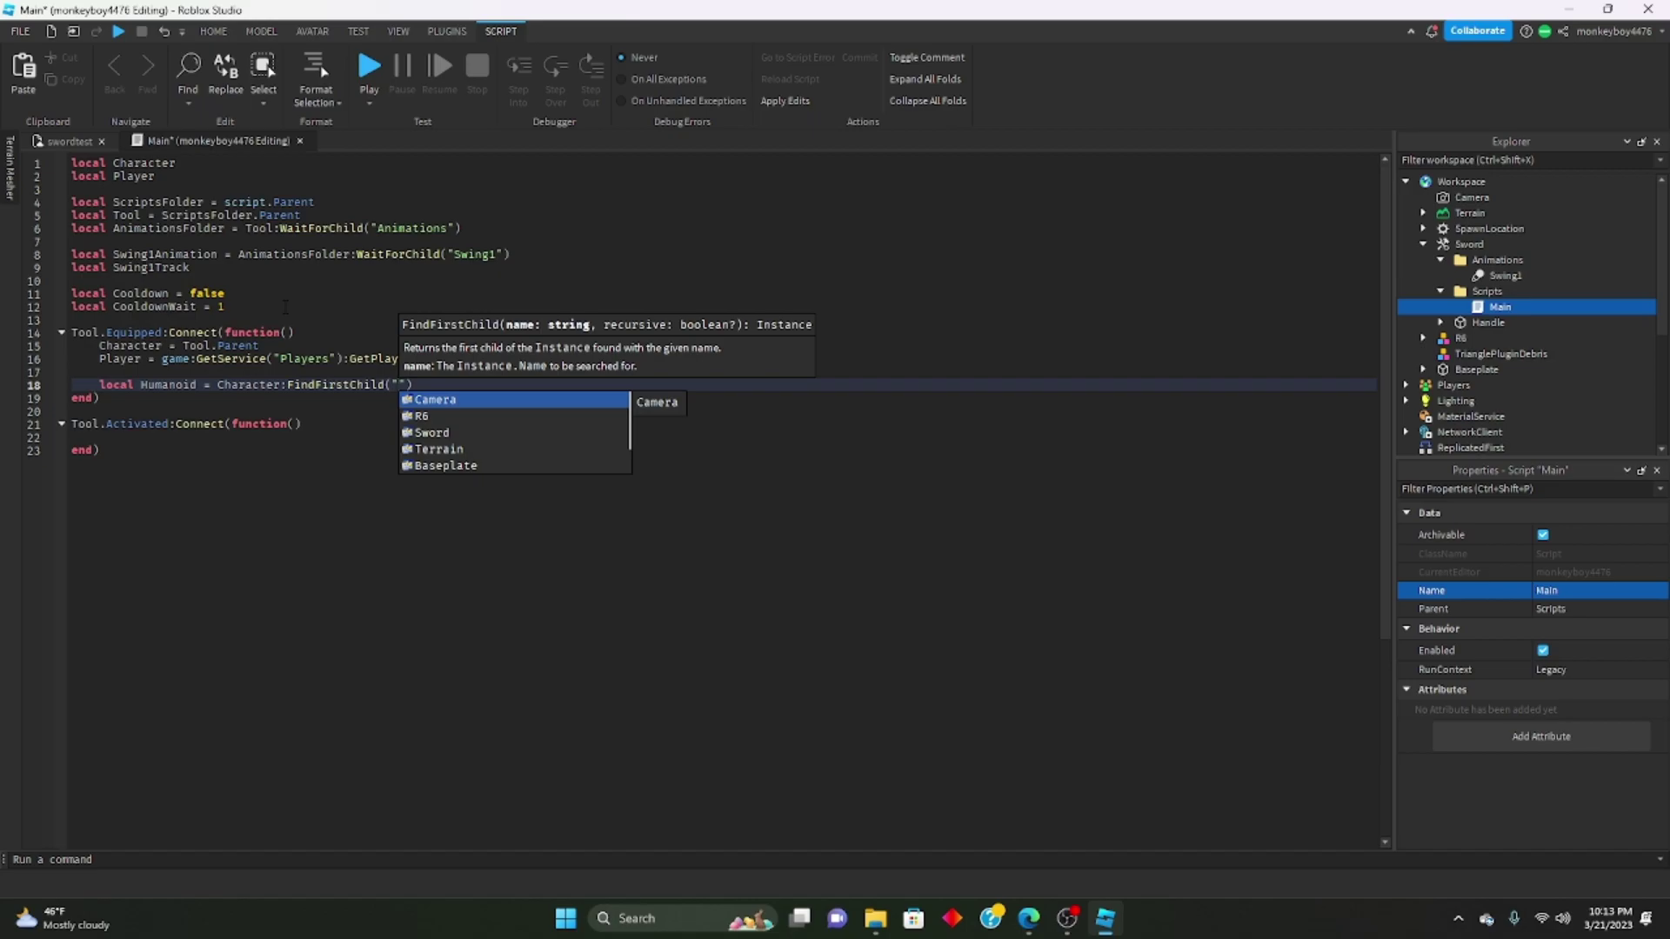
text(Humanoid"))
key(Return)
key(Return)
Add an "if Humanoid then" block that assigns Swing1Track = Humanoid:LoadAnimation(Swing1Animation).
text(uif Humanoid then)
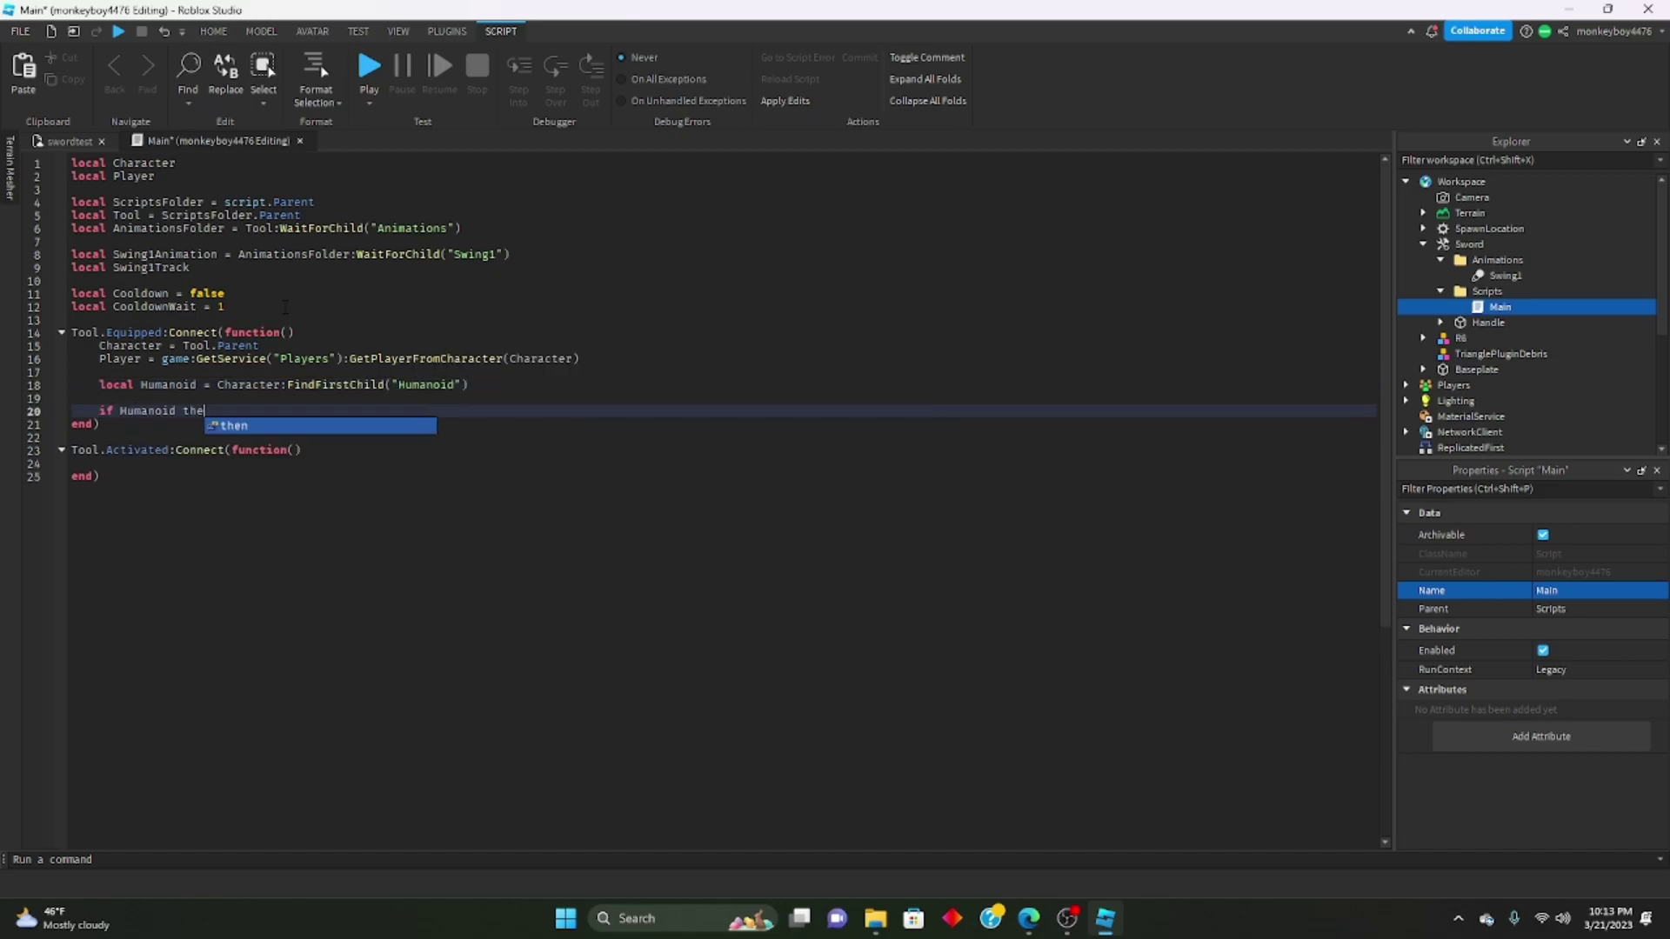
key(Return)
text(sw)
key(Tab)
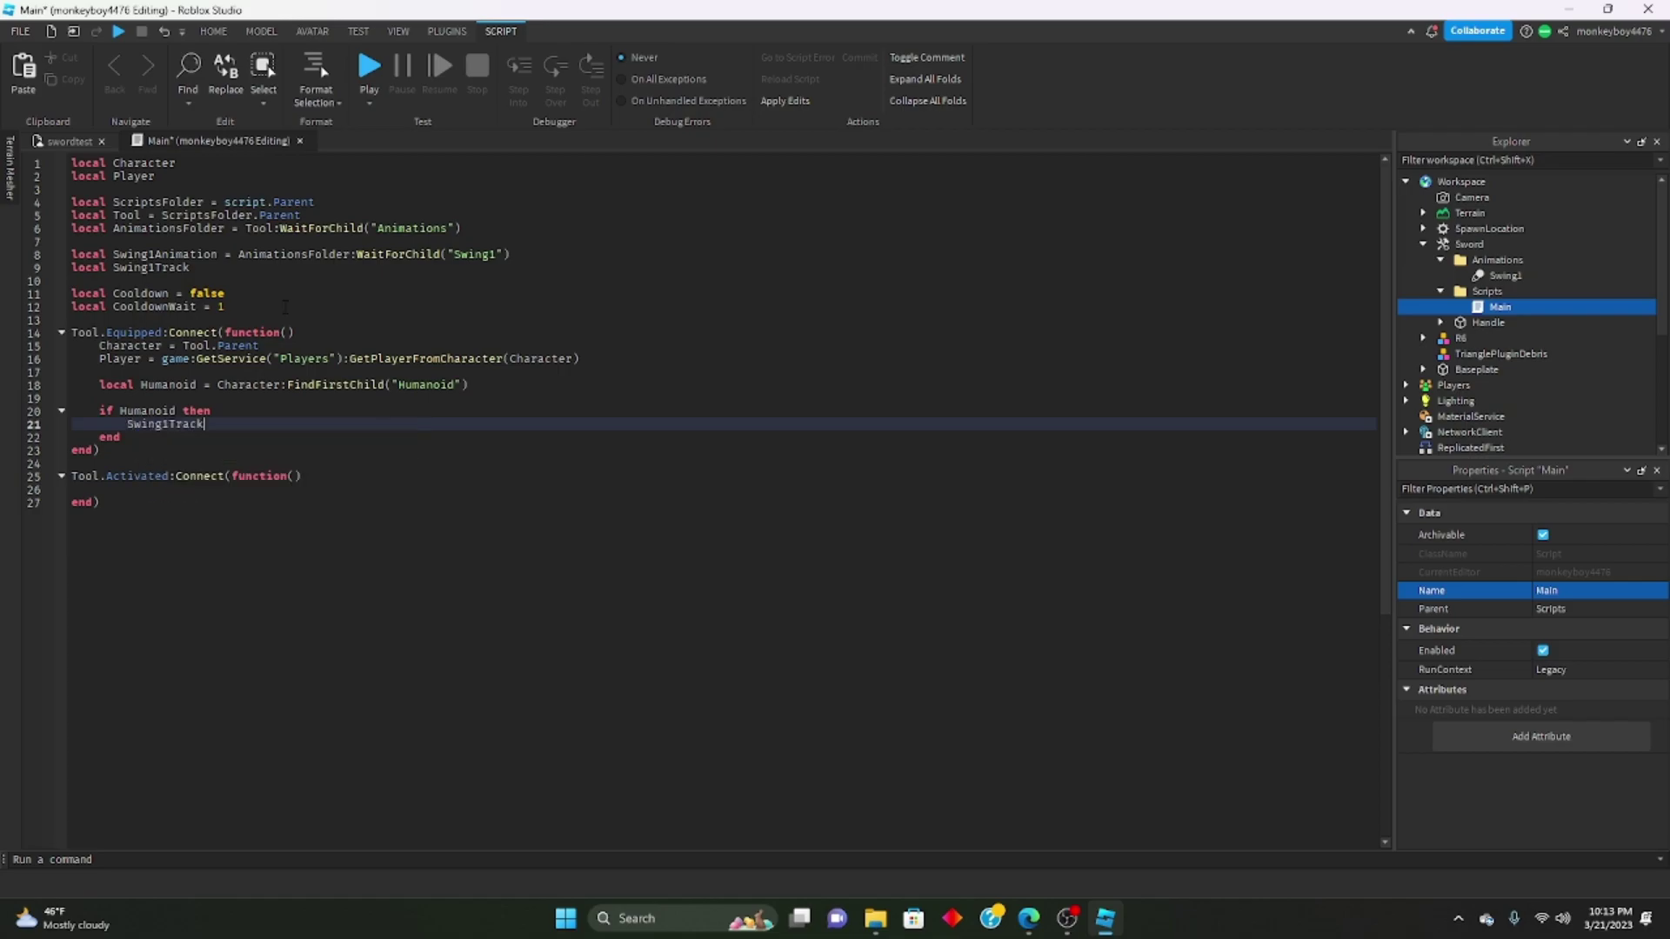
text(= Humanoid:LoadAnimation()
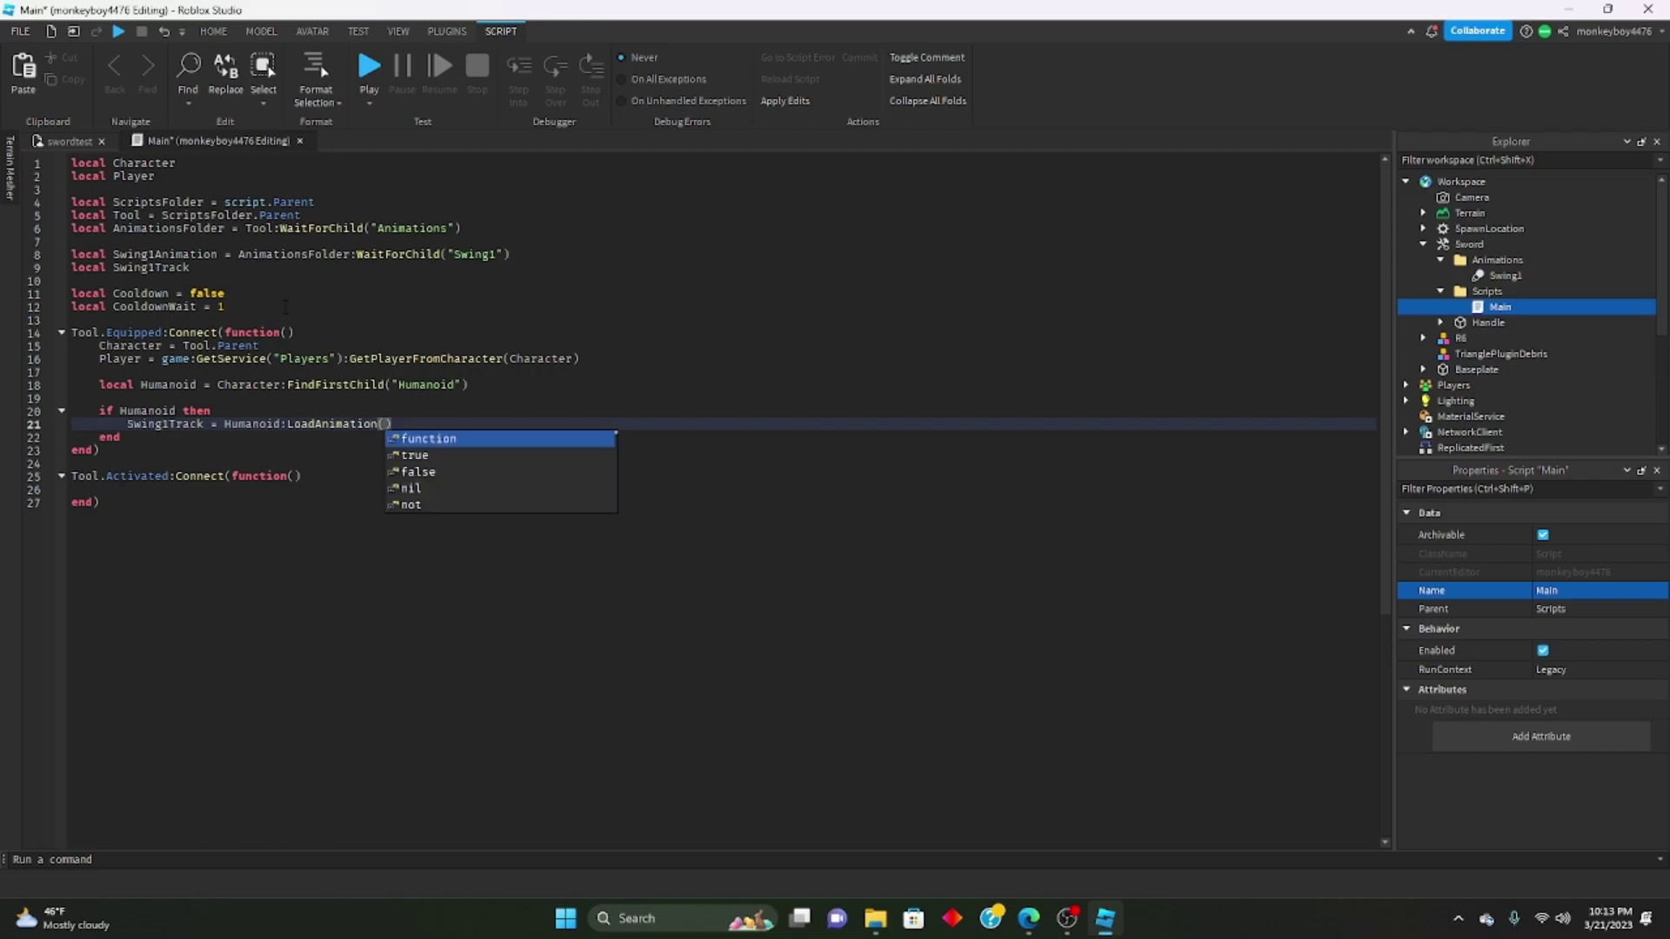
text(Swi)
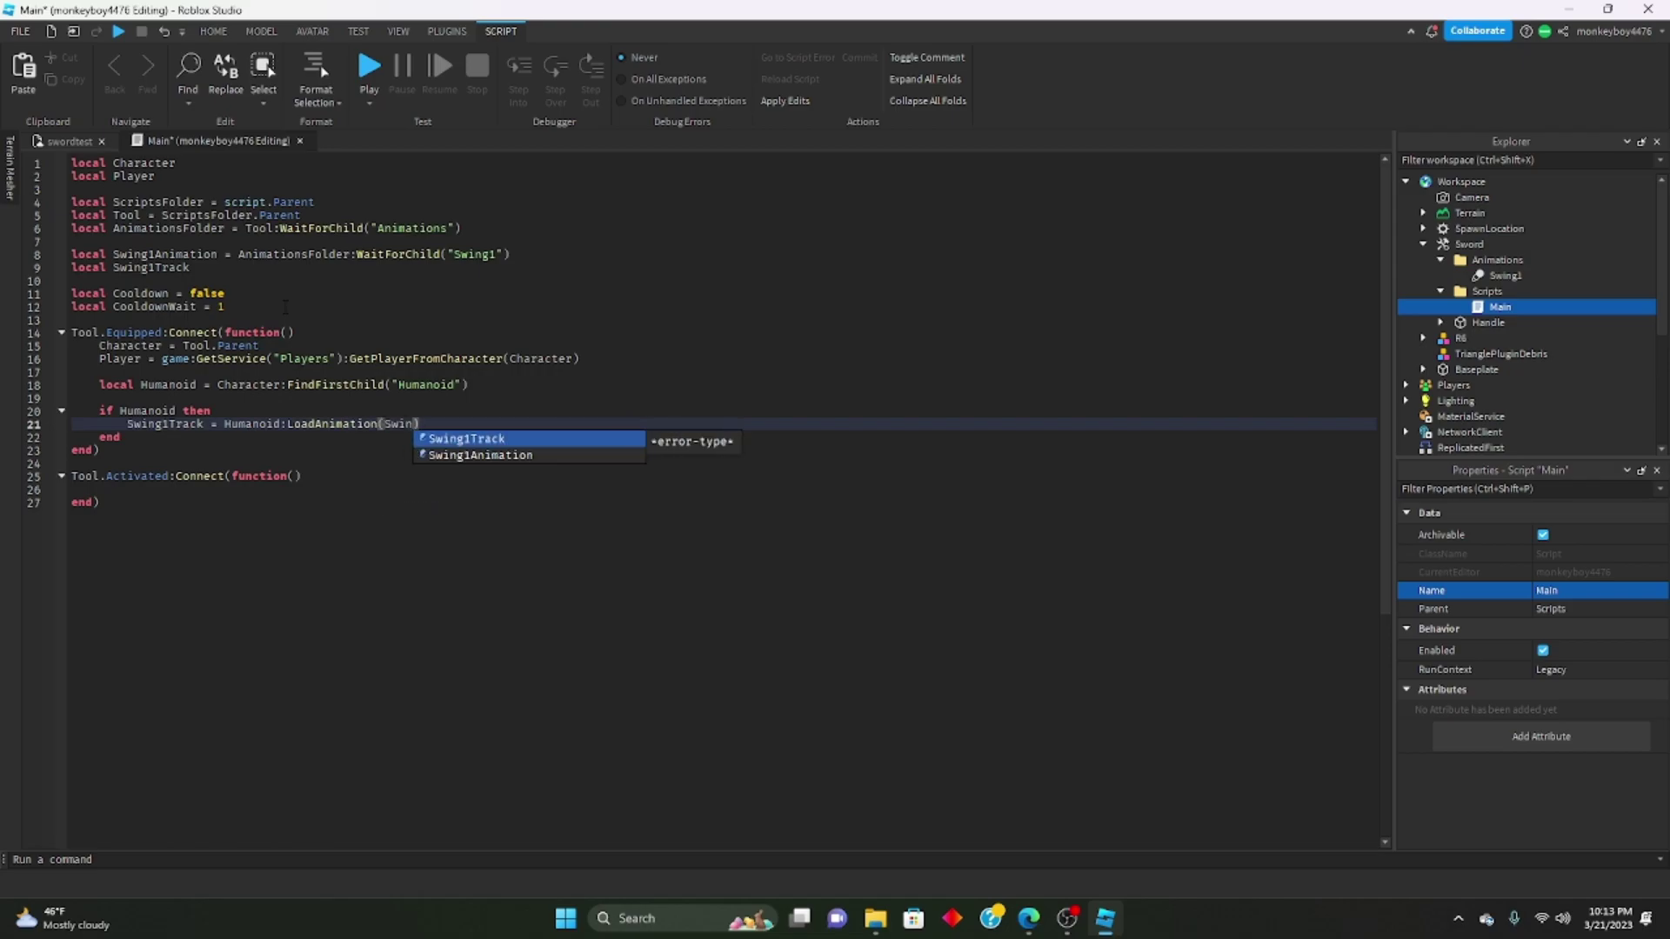
text(n)
key(Down)
key(Return)
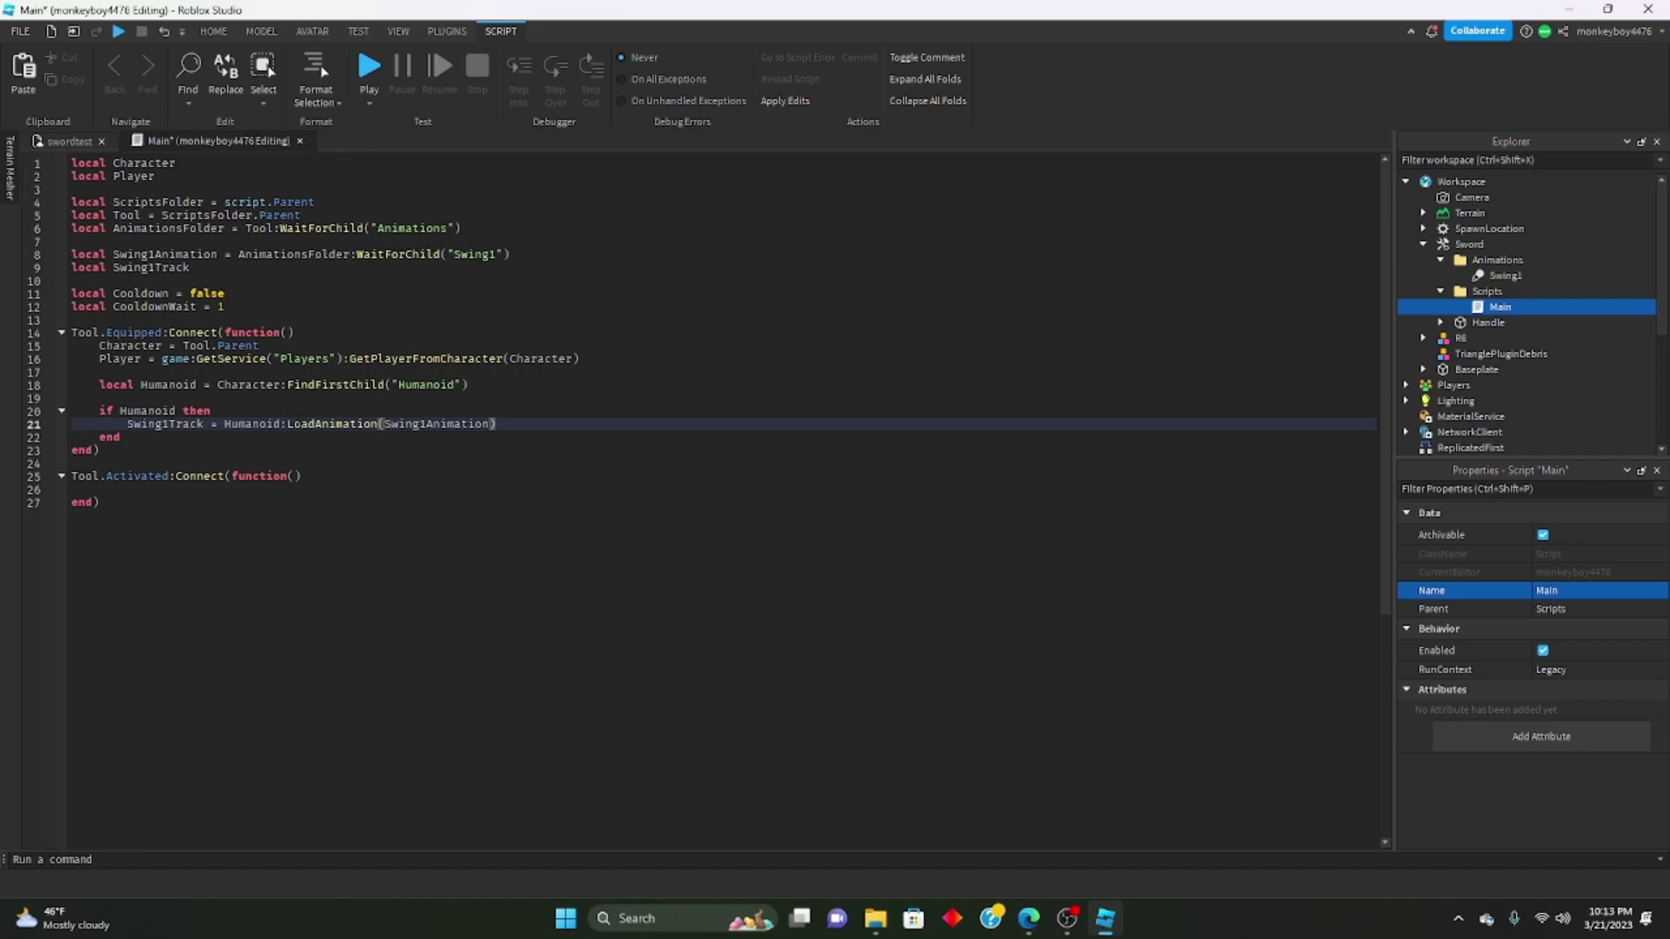
In the Activated handler, add an "if Cooldown == false then" block that sets Cooldown = true.
click(168, 490)
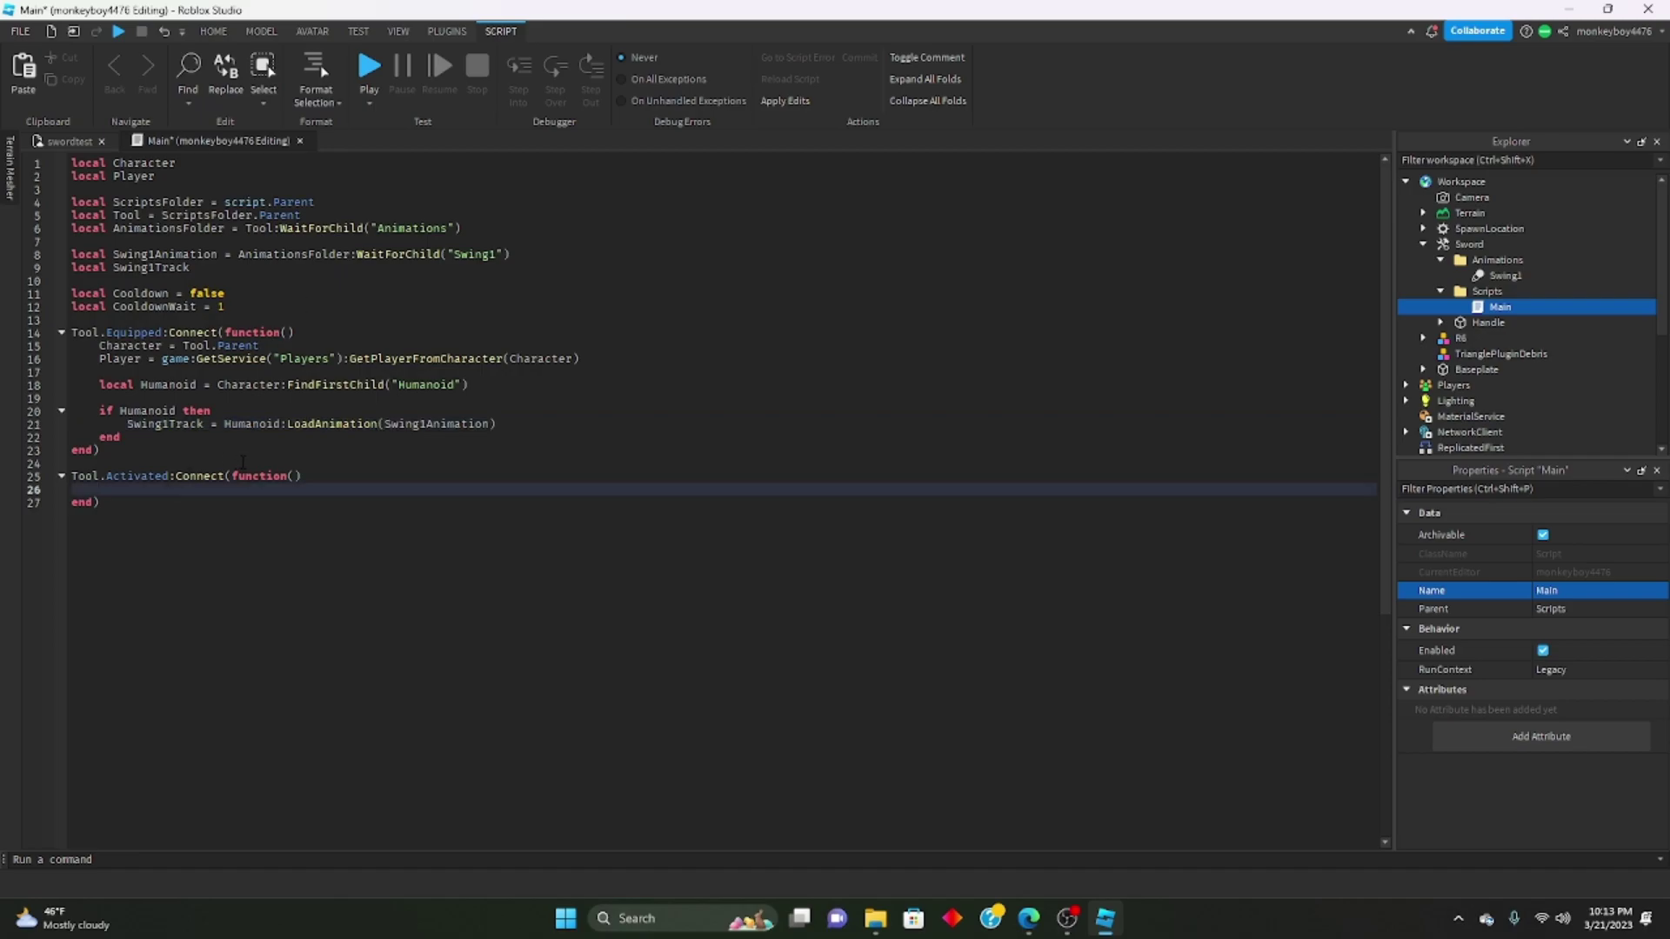
text(if Cooldown == false then)
key(Return)
text(Cooldown = true)
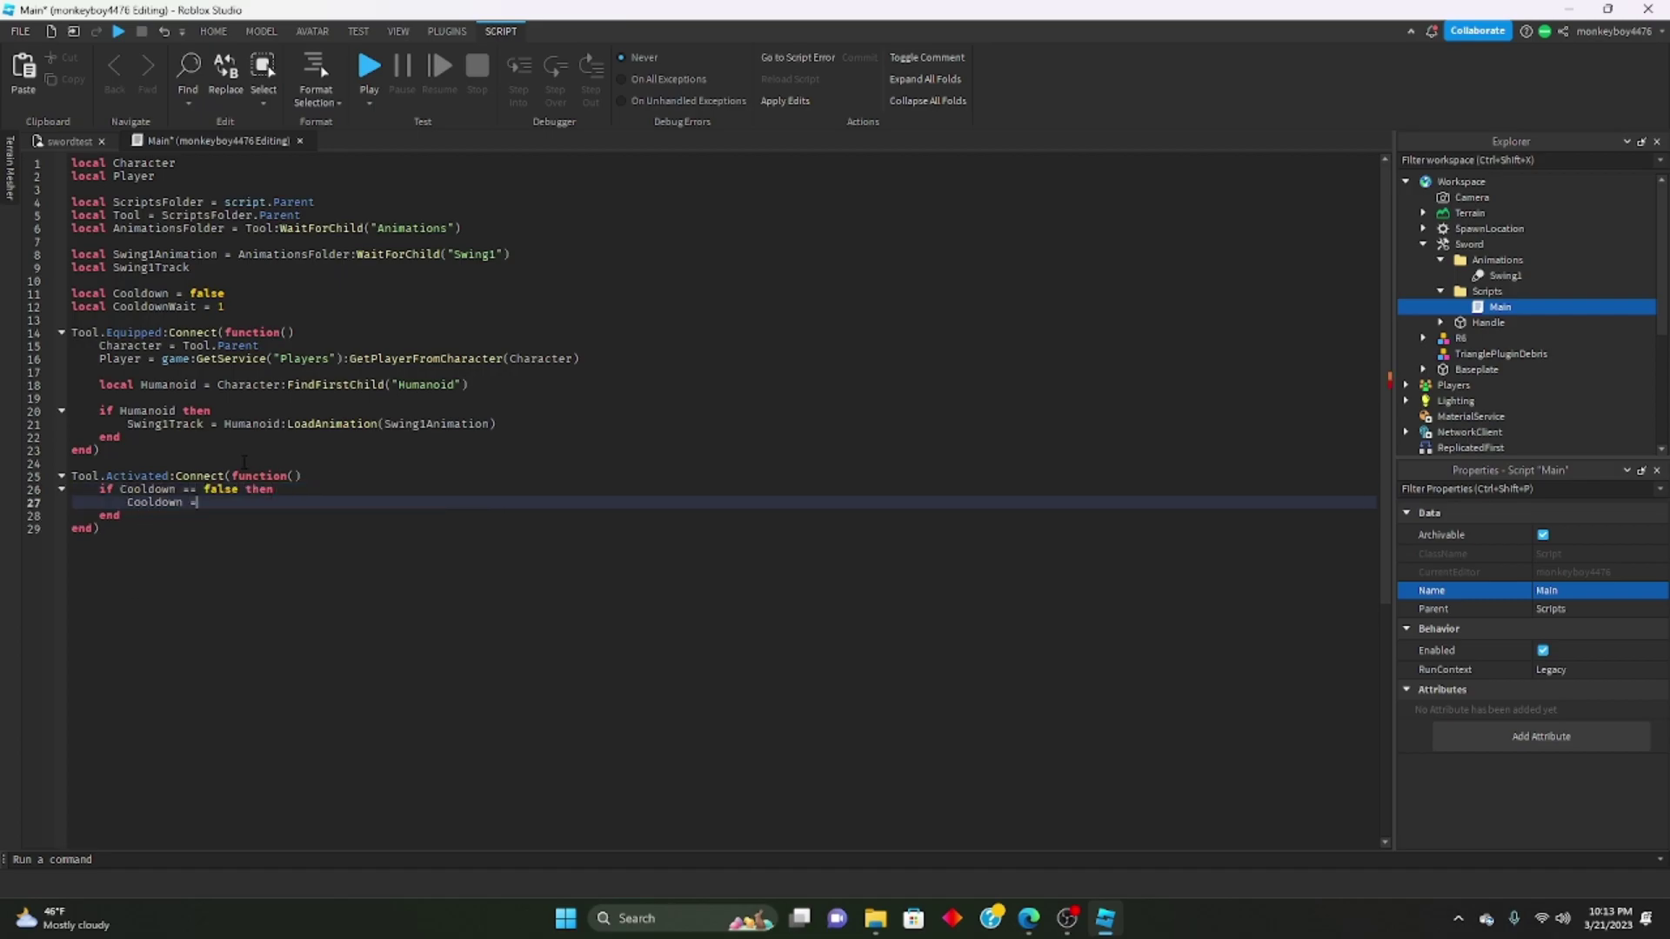
key(Return)
key(Return)
Finish the cooldown block with wait(CooldownWait) followed by Cooldown = false.
text(wait)
text((CooldownWait))
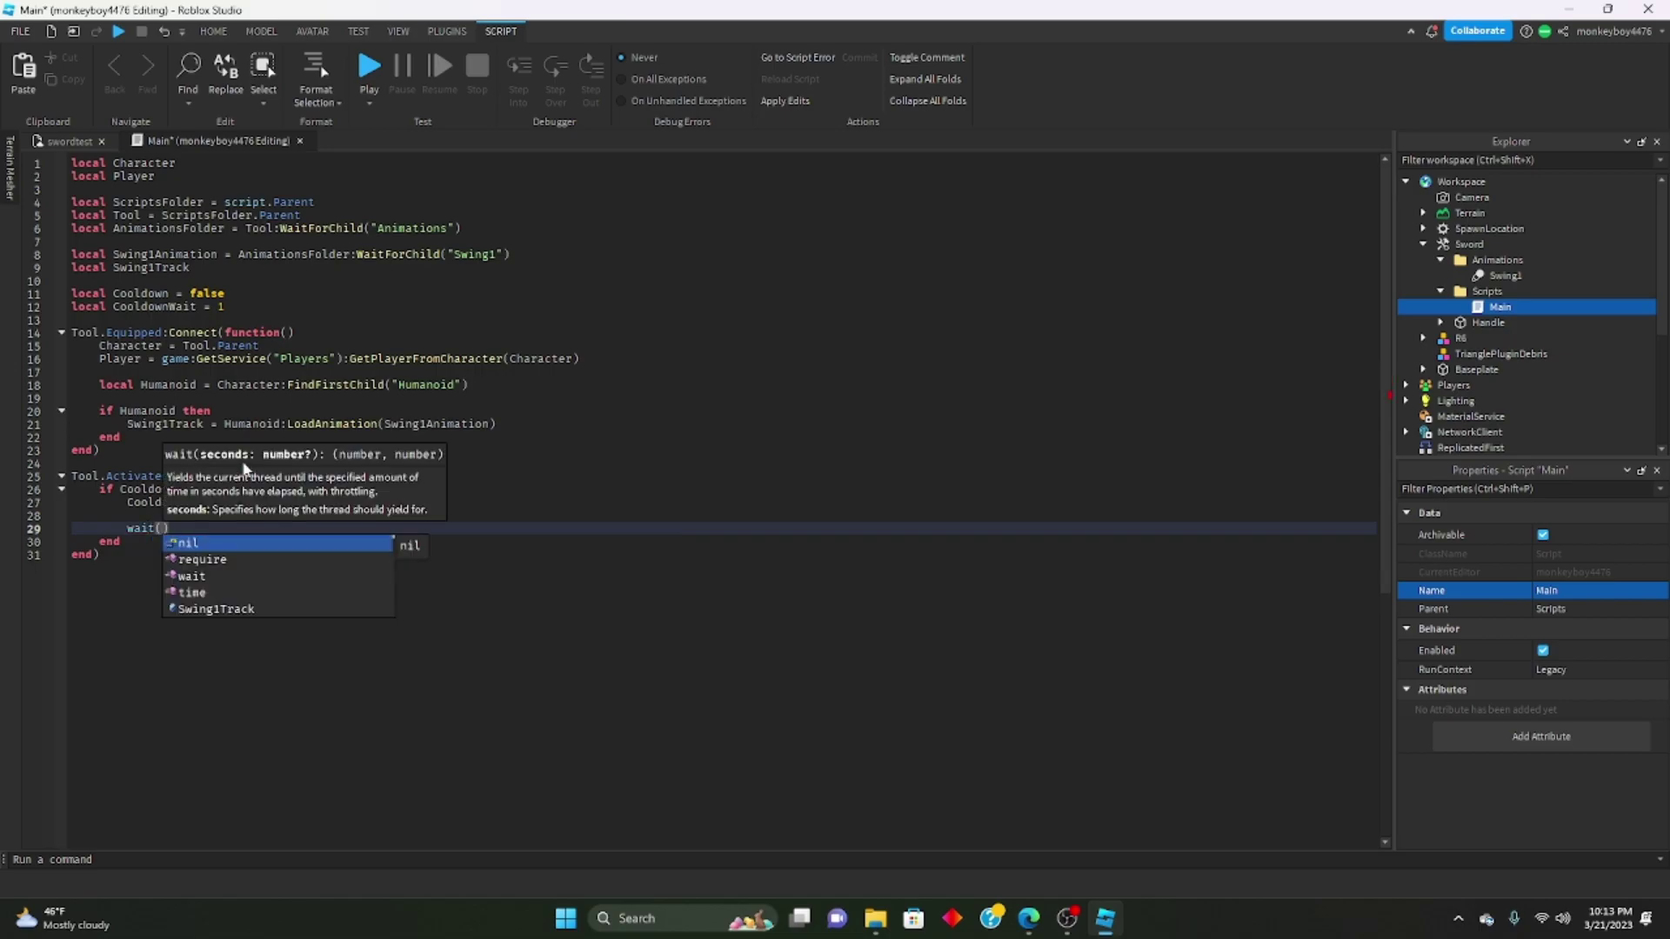
key(Return)
text(Cooldown)
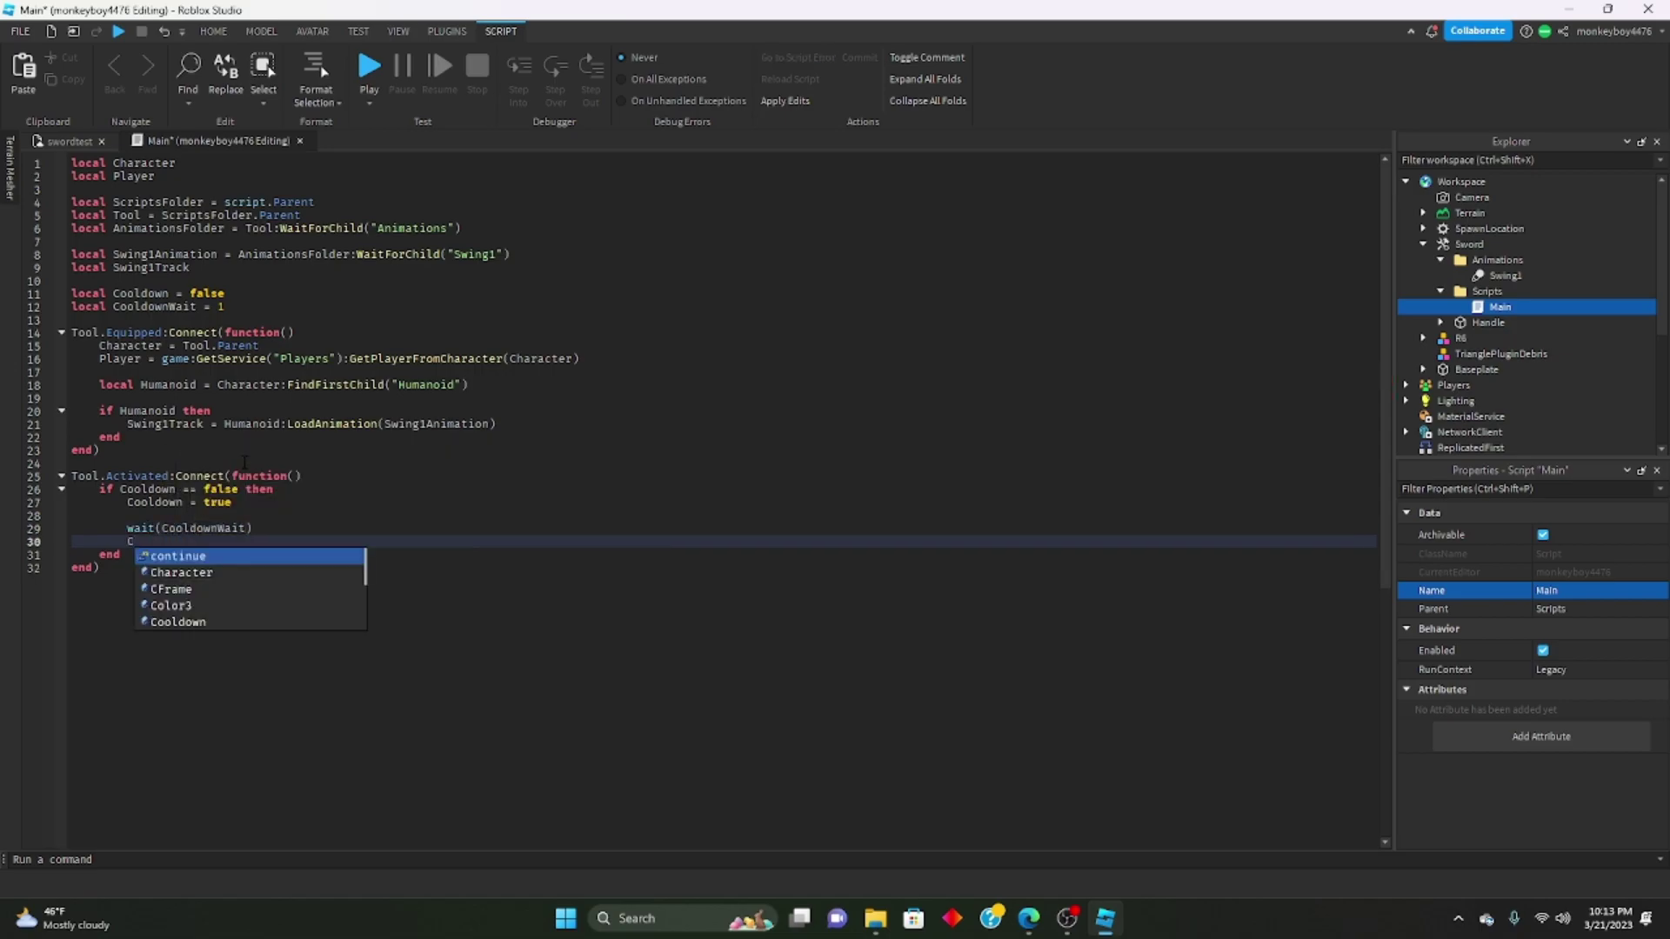
text( = false)
Insert Swing1Track:Play() between the Cooldown = true line and the wait call.
click(240, 507)
key(Return)
key(Return)
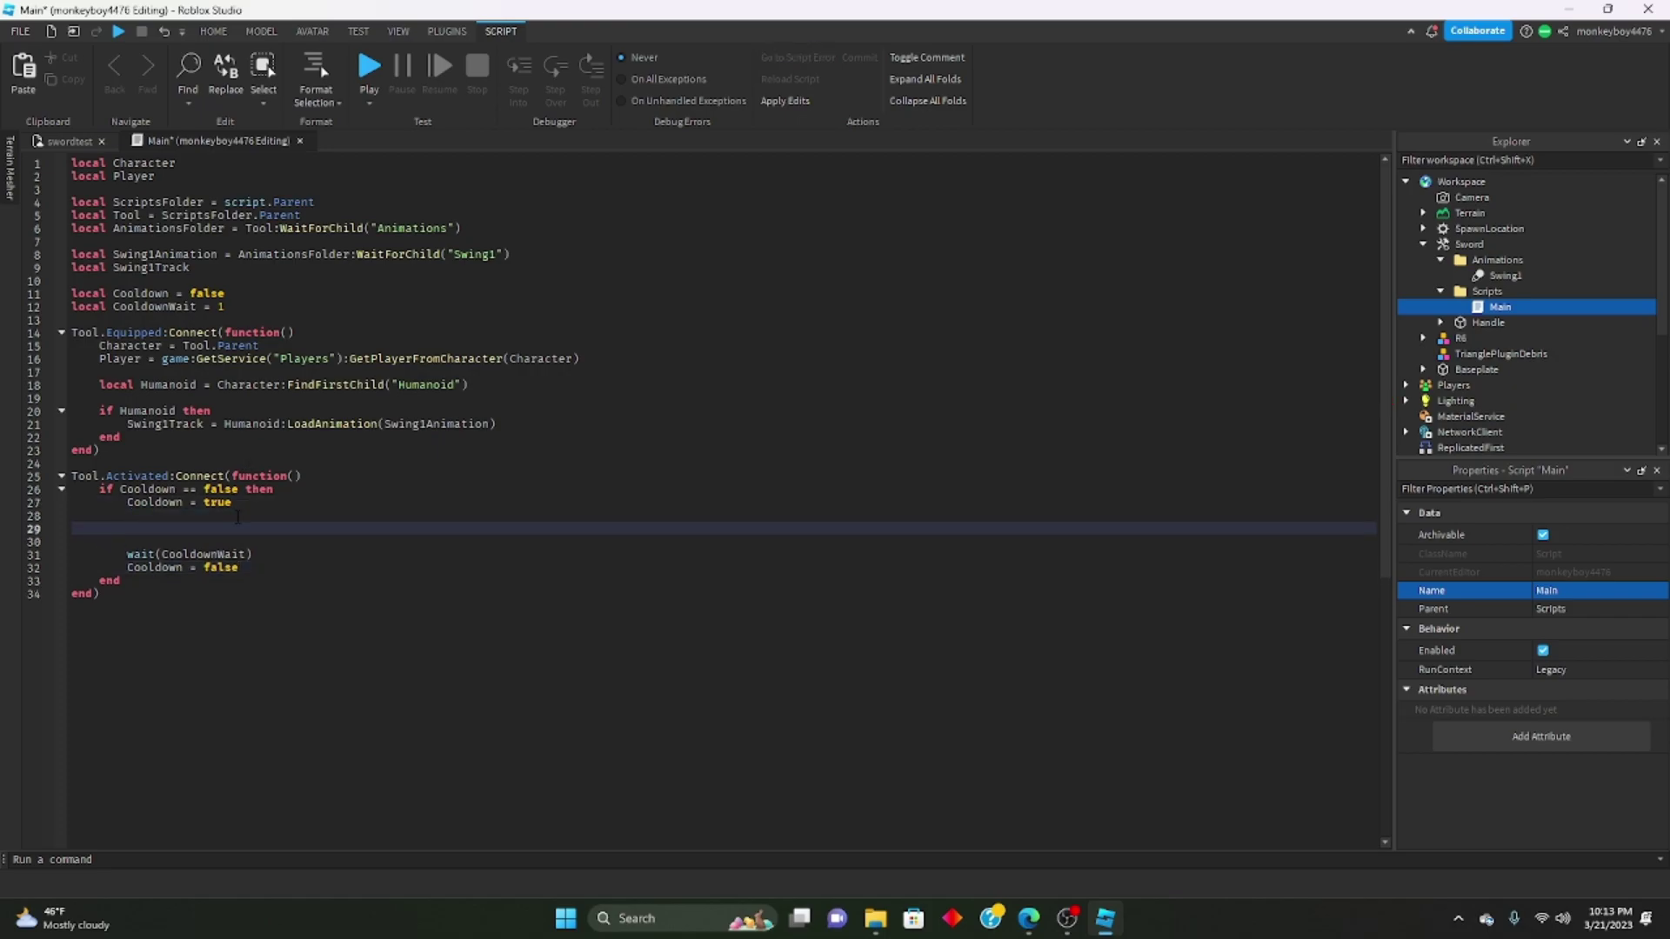
text(Swing1Track)
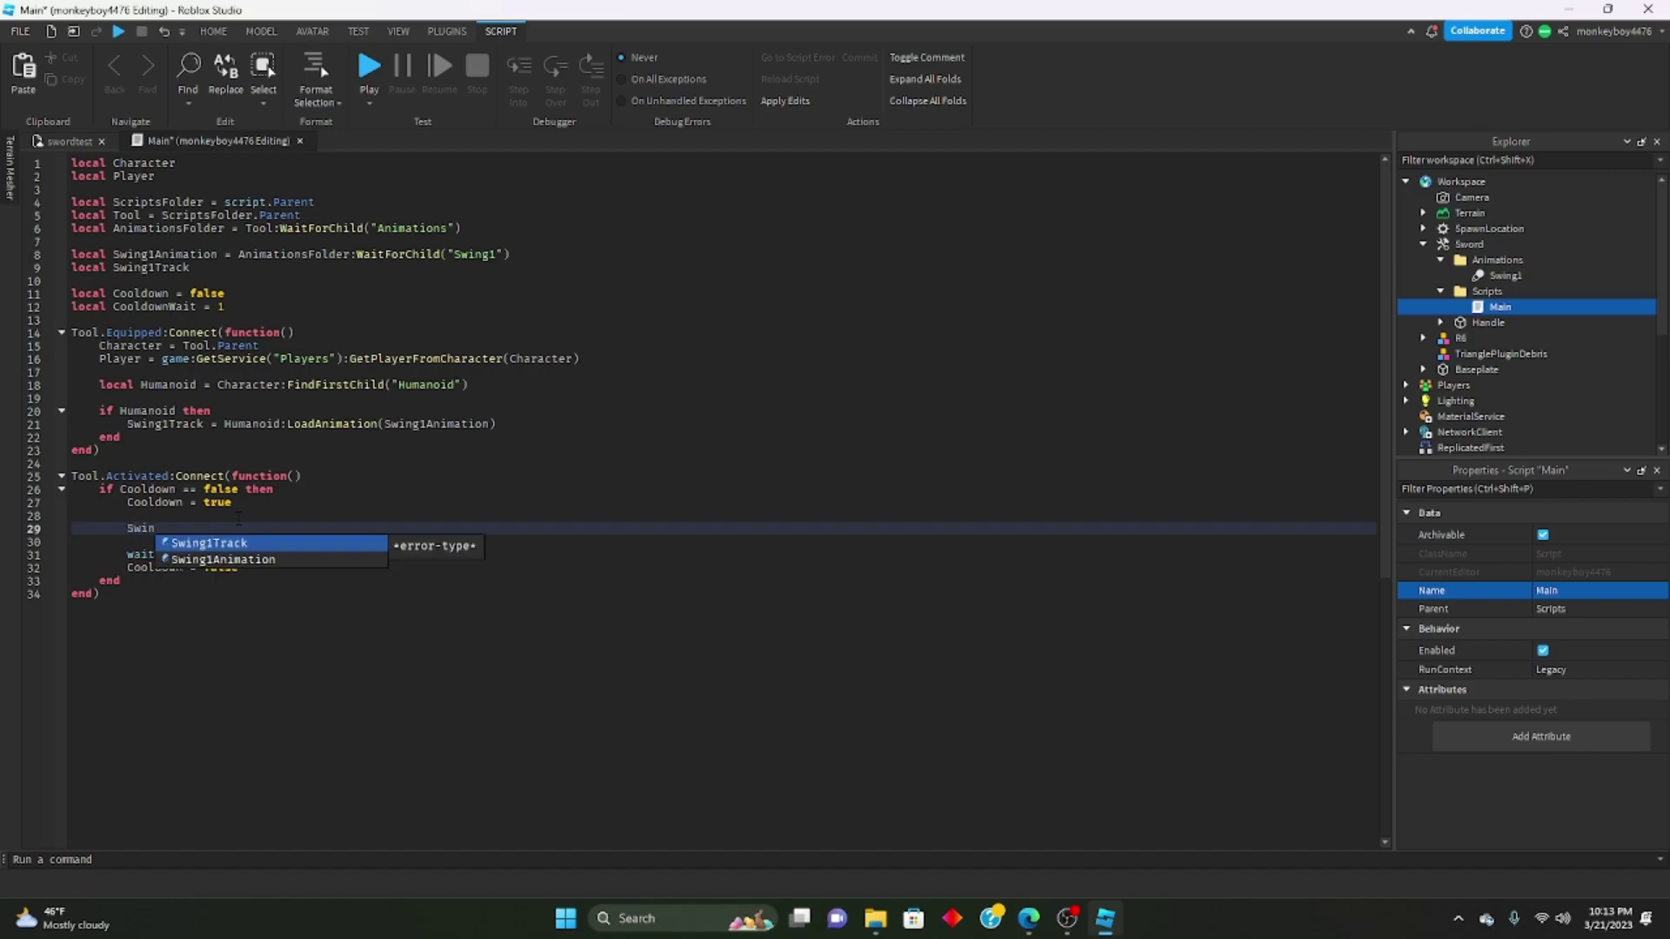
text(:Play()
Playtest the game by walking the character to the sword to pick it up, and end the test.
key(F5)
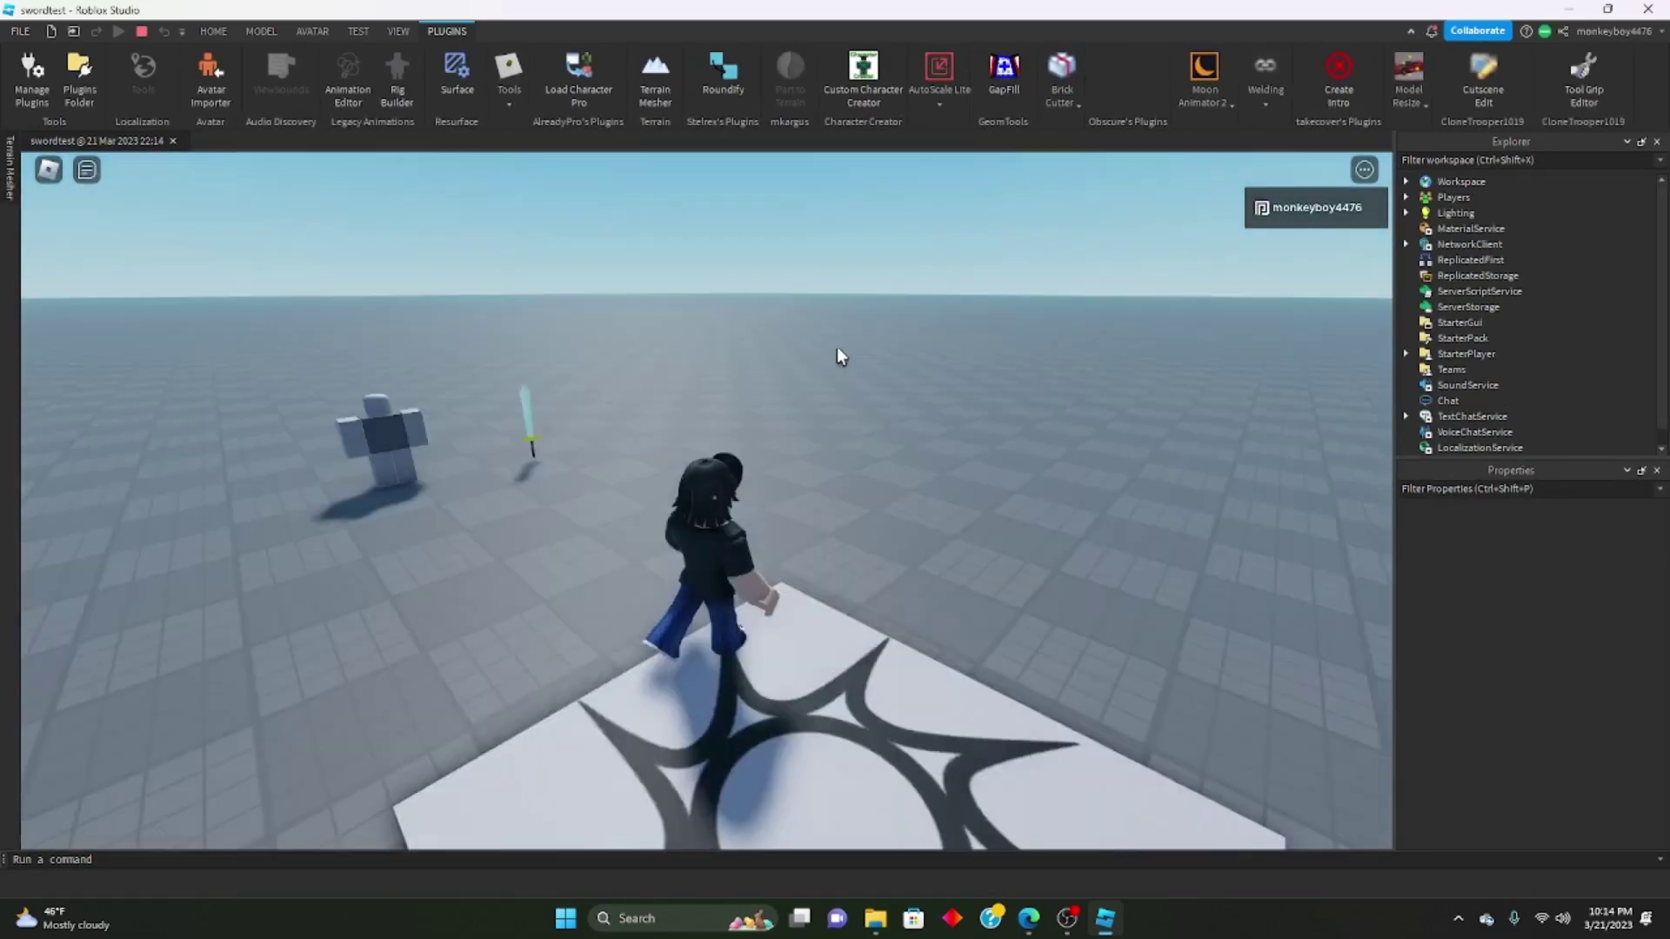
key(w)
right_drag(837, 348, 838, 351)
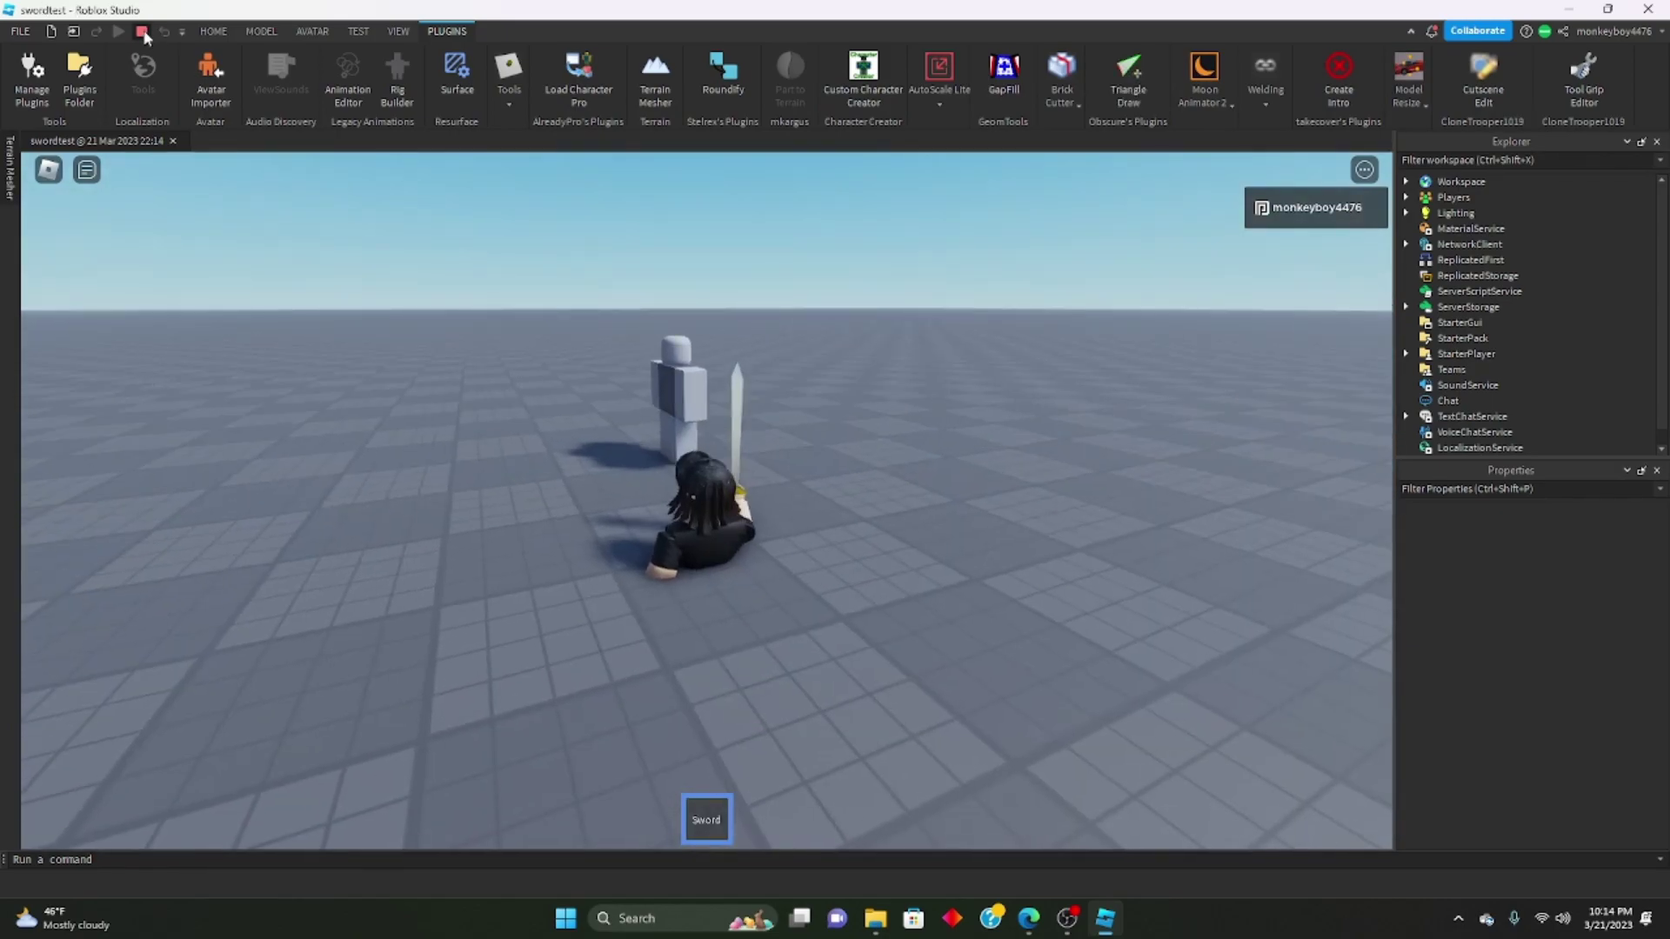
key(shift+F5)
Check the anchoring of the Low Poly Sword mesh and its parent Handle.
click(1438, 323)
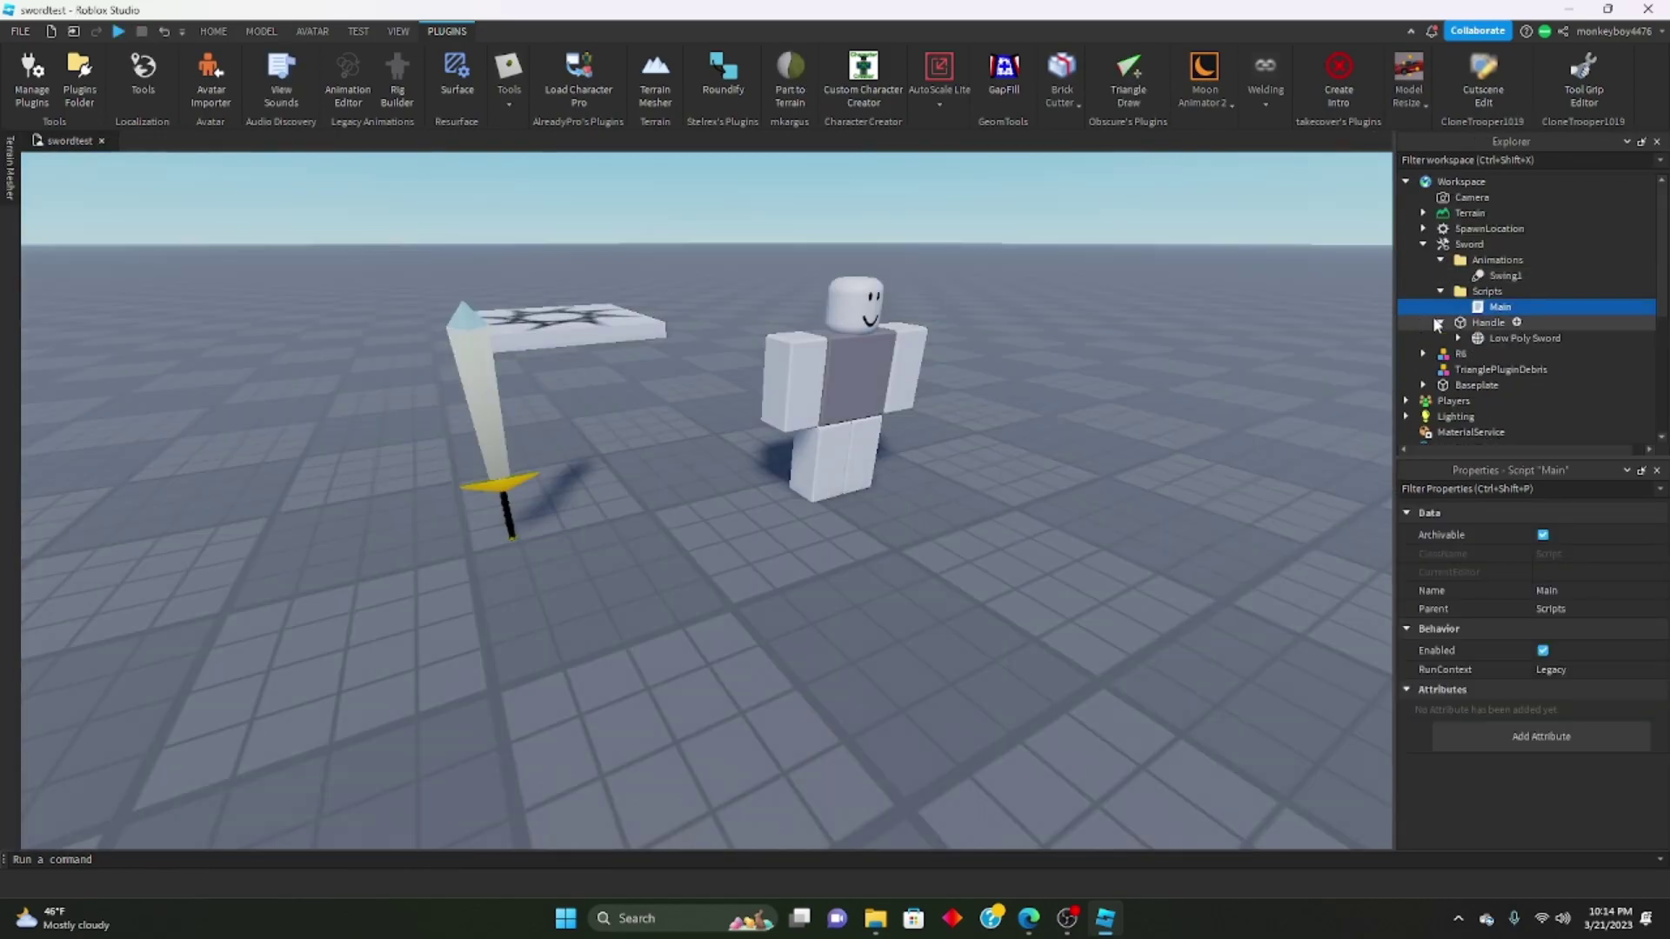
click(1504, 338)
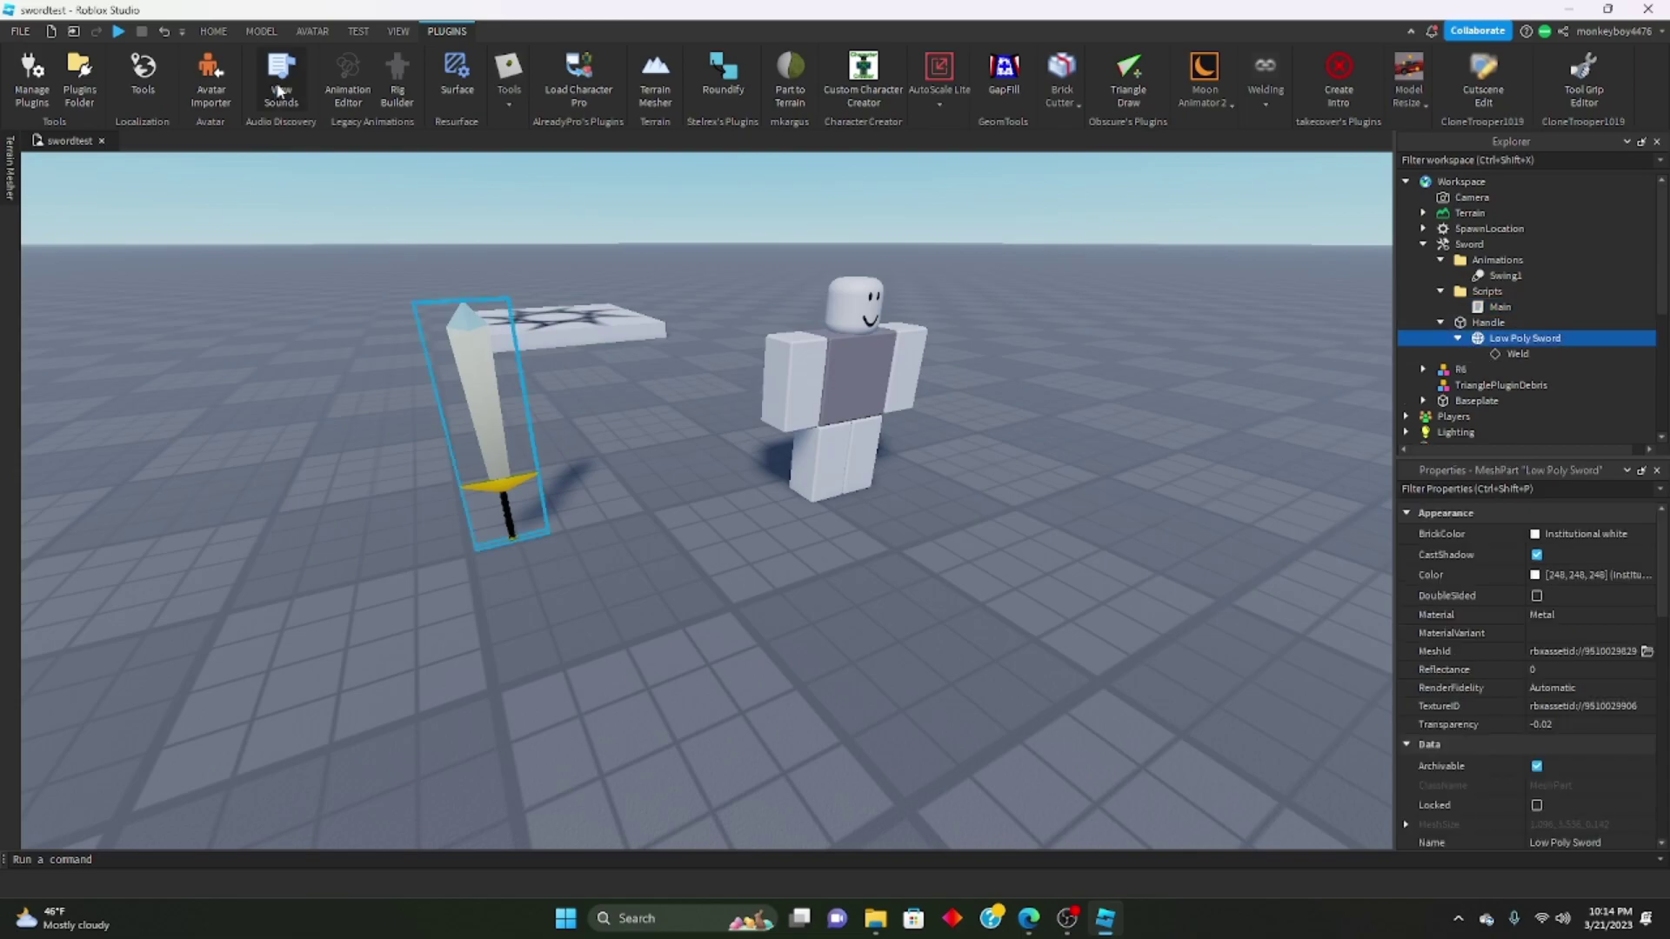
click(222, 31)
mouse_move(1517, 341)
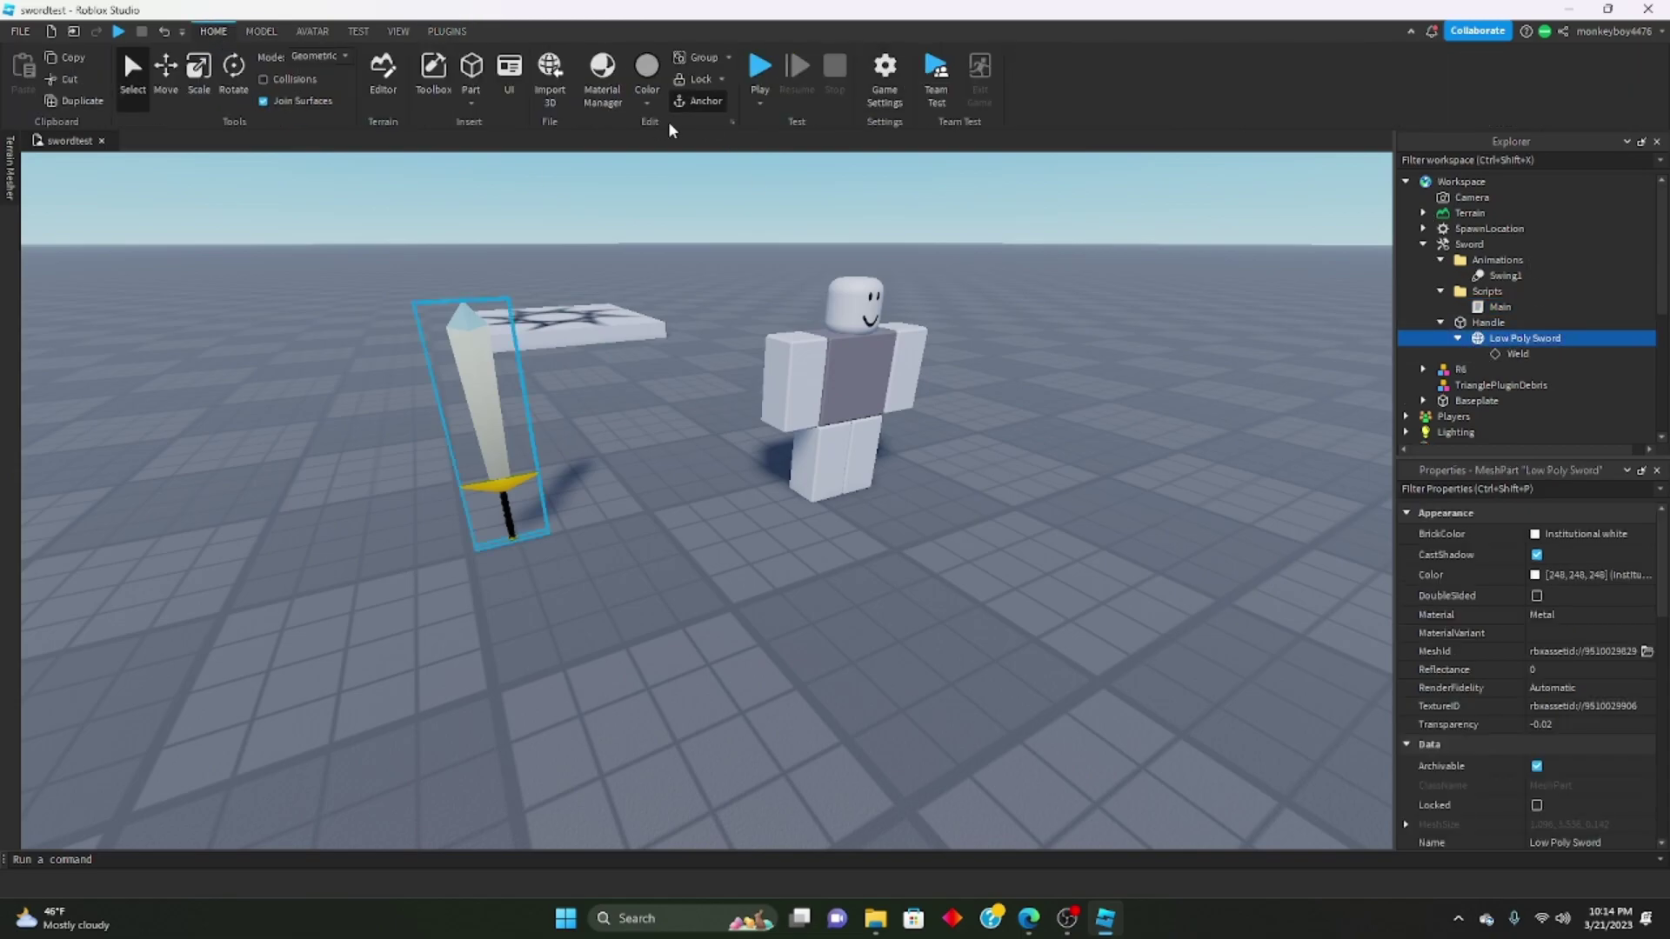
click(1479, 323)
Run another playtest, pick up the sword with the character again, and stop the test.
key(F5)
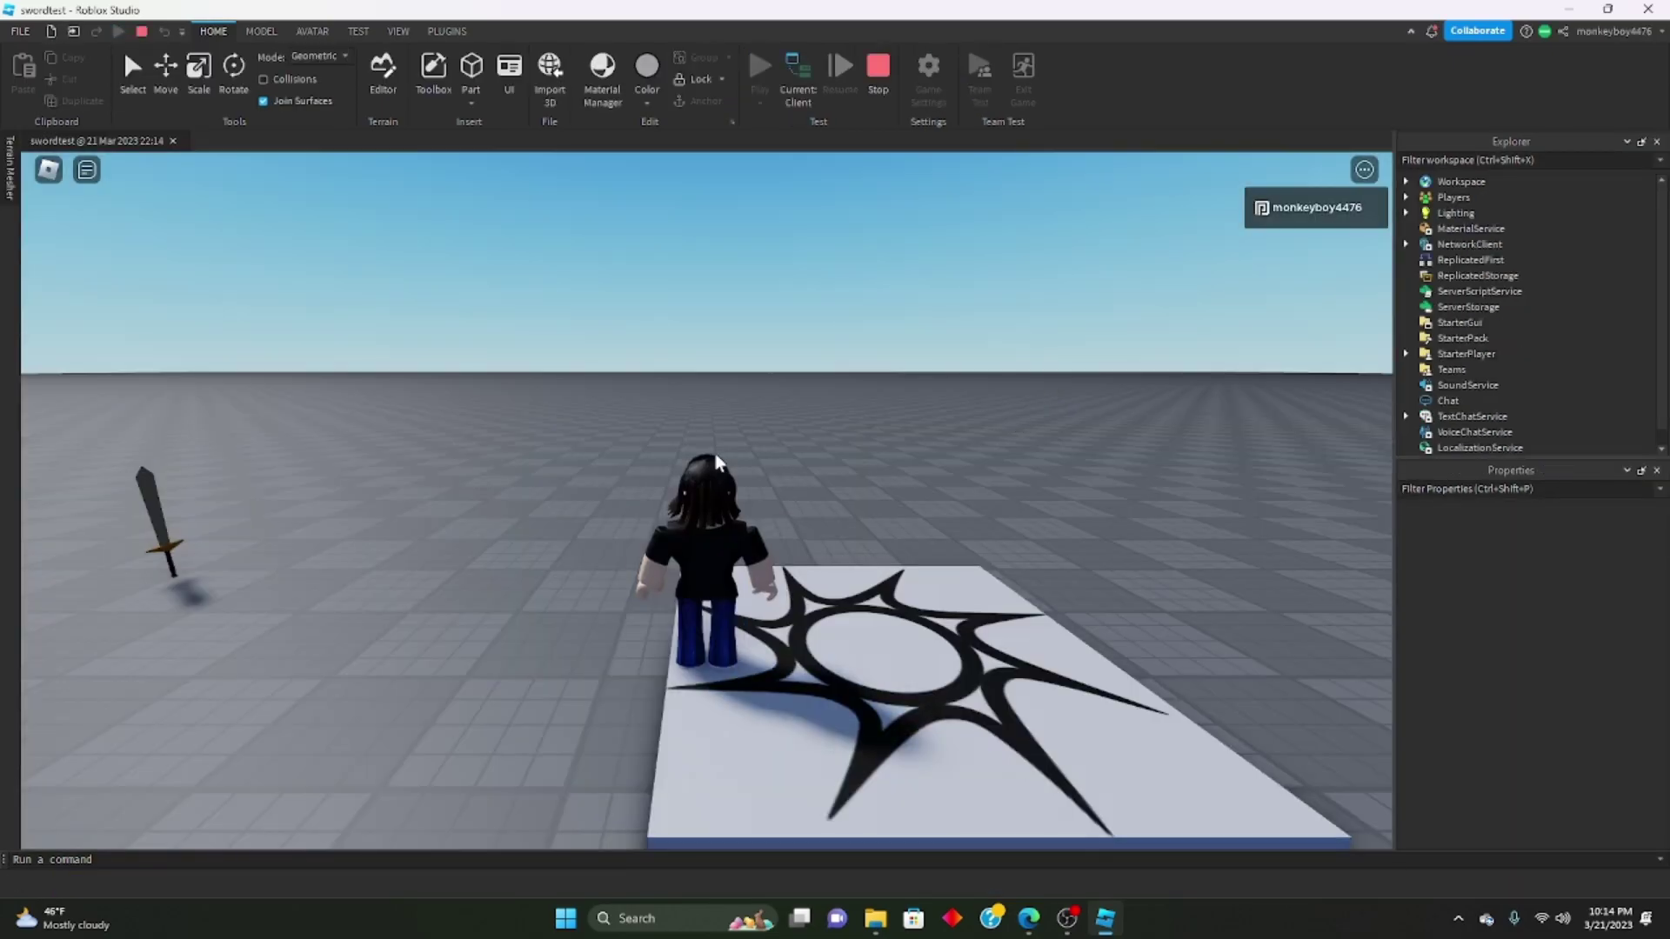
right_drag(721, 458, 729, 456)
key(w)
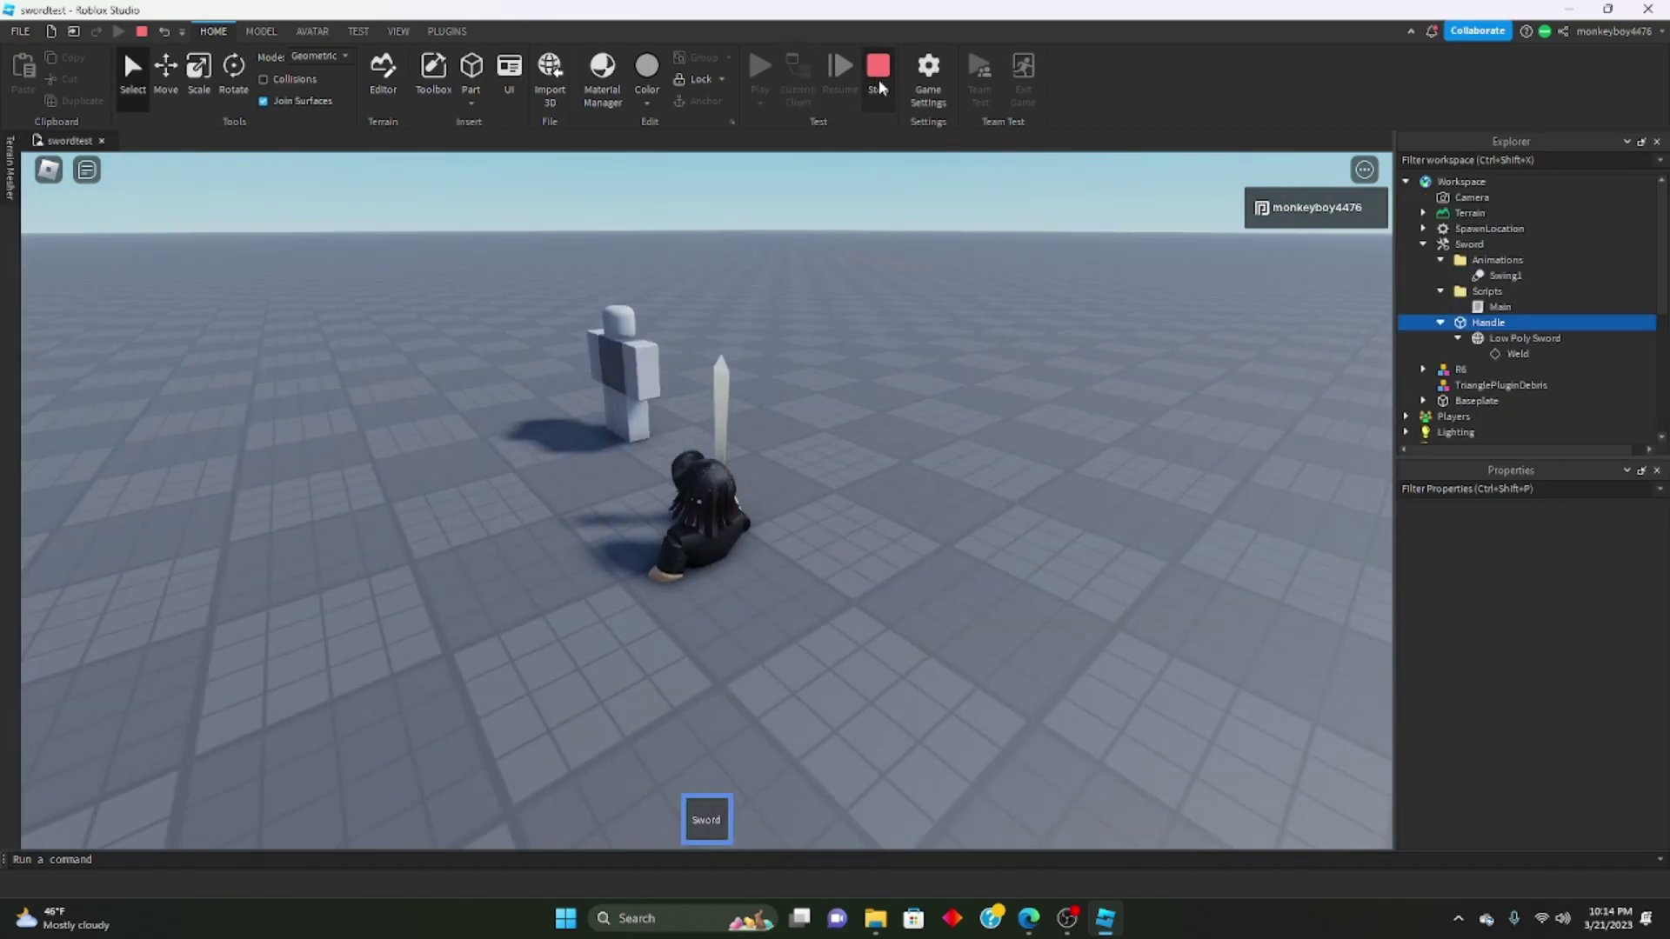
click(878, 77)
Collapse the Sword's Scripts and Animations folders and examine the properties of the Handle, Low Poly Sword and Weld.
click(1441, 291)
click(1441, 260)
click(1485, 307)
click(1497, 324)
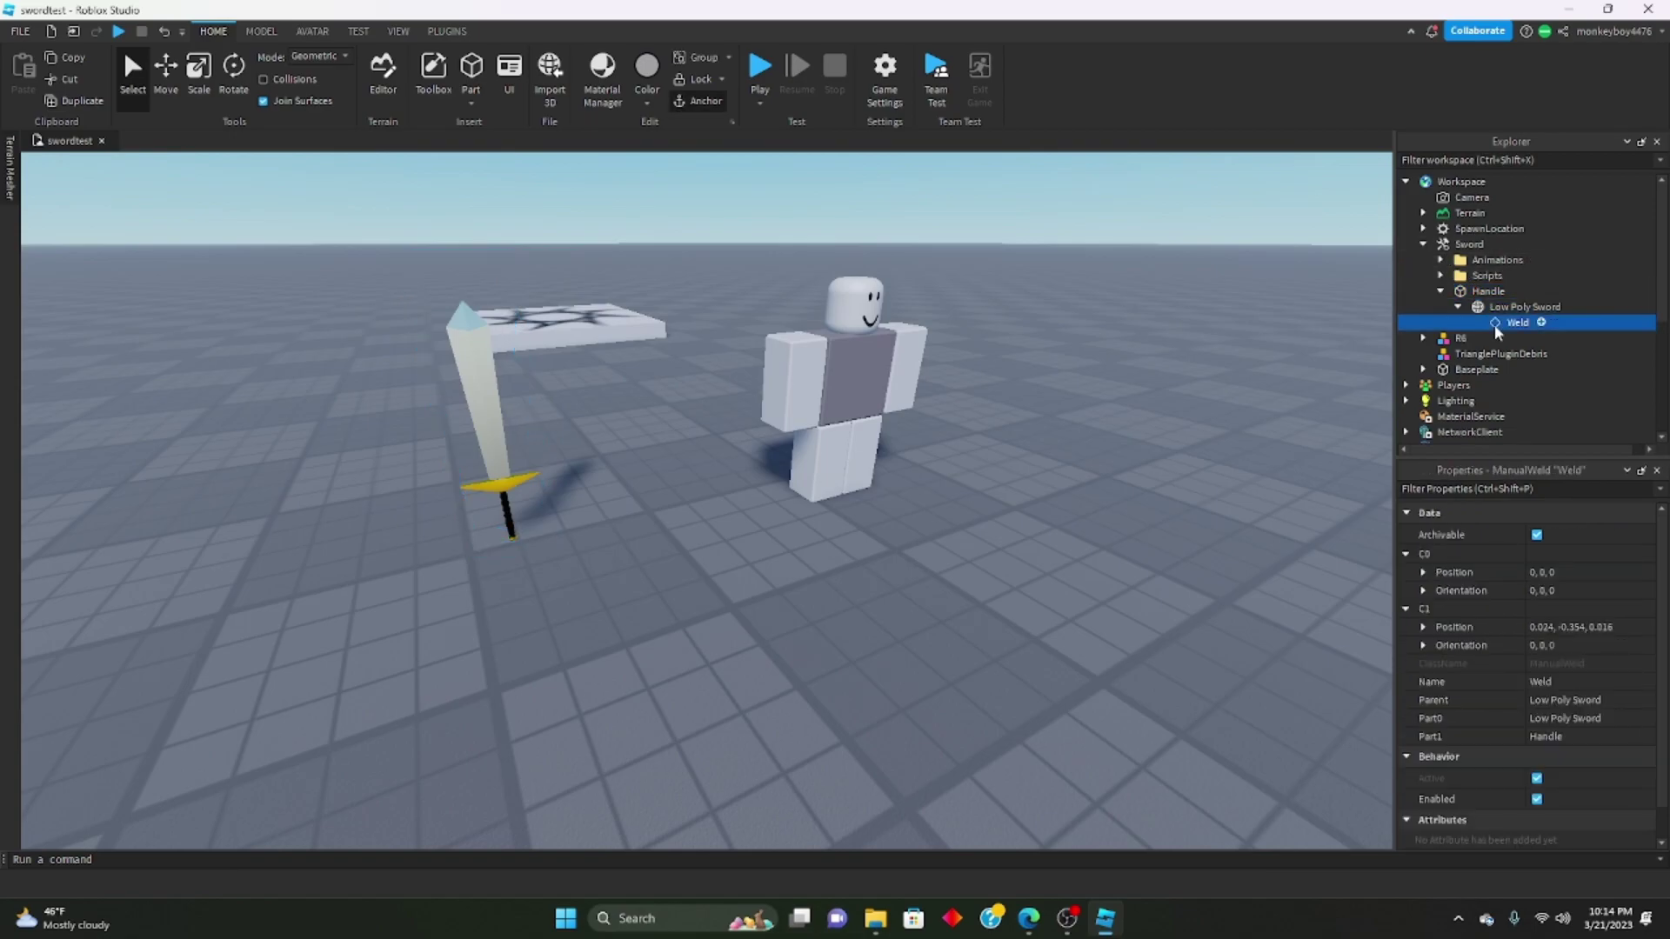
click(1491, 309)
click(1485, 295)
click(1492, 307)
click(1496, 321)
click(1493, 307)
click(1482, 293)
Move the Sword tool from Workspace into StarterPack.
click(1442, 260)
drag(1464, 249, 1464, 311)
scroll(1470, 250, down, 5)
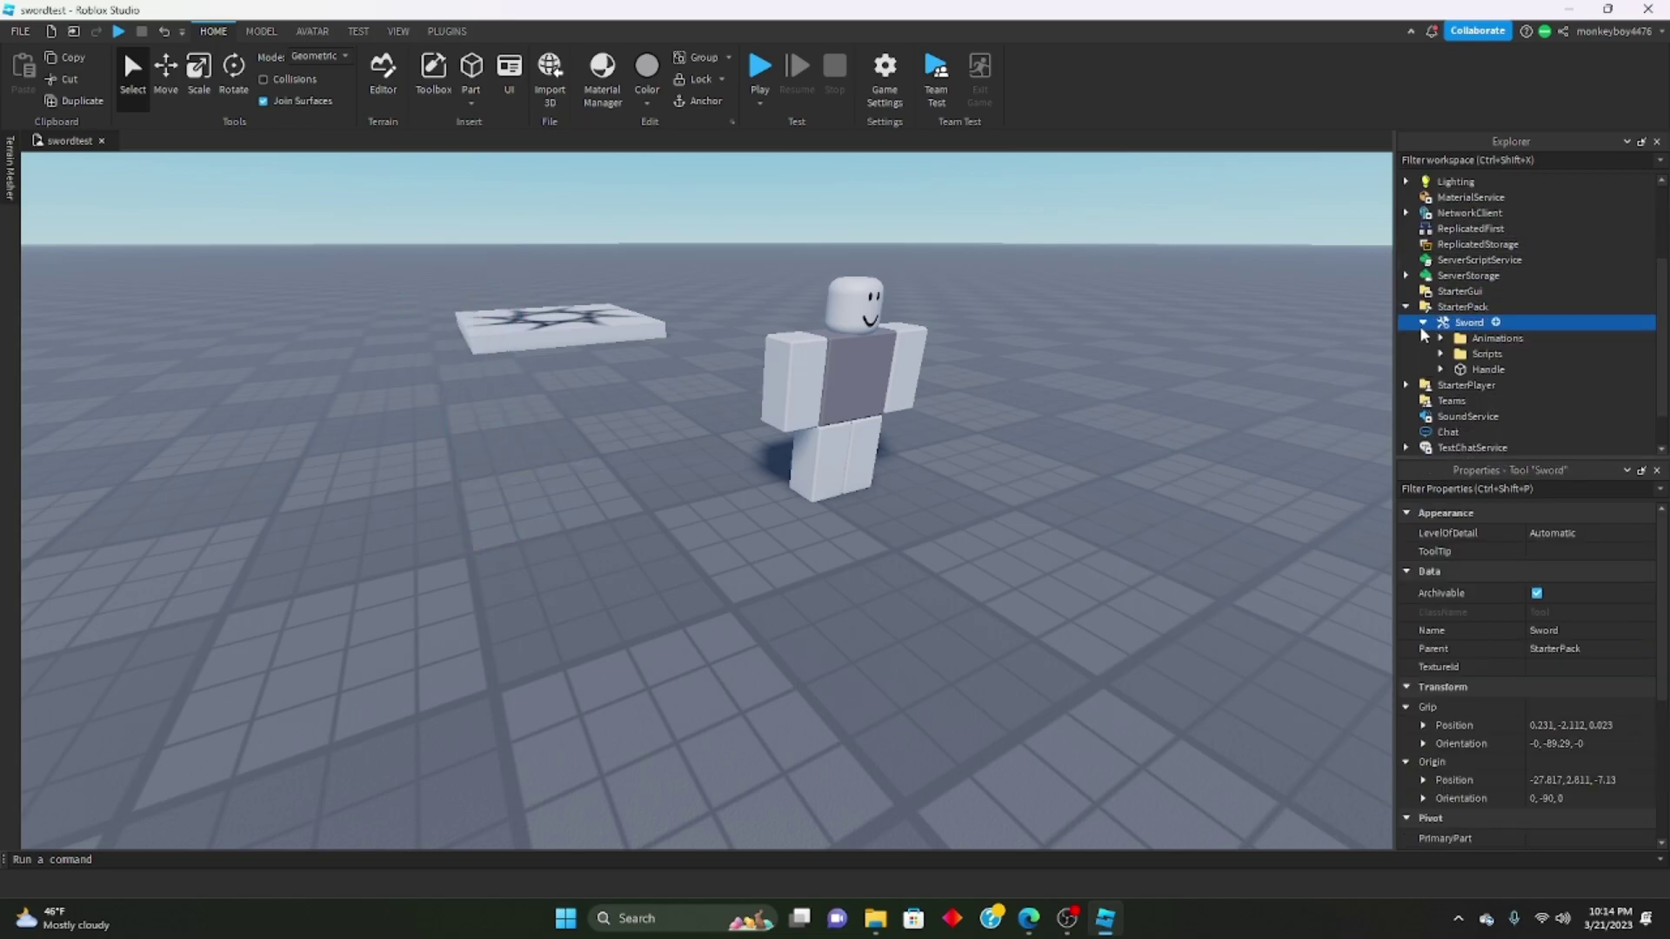
Examine the Handle, Low Poly Sword and Weld of the Sword in StarterPack, and run a short playtest with the sword.
double_click(1461, 370)
click(1476, 386)
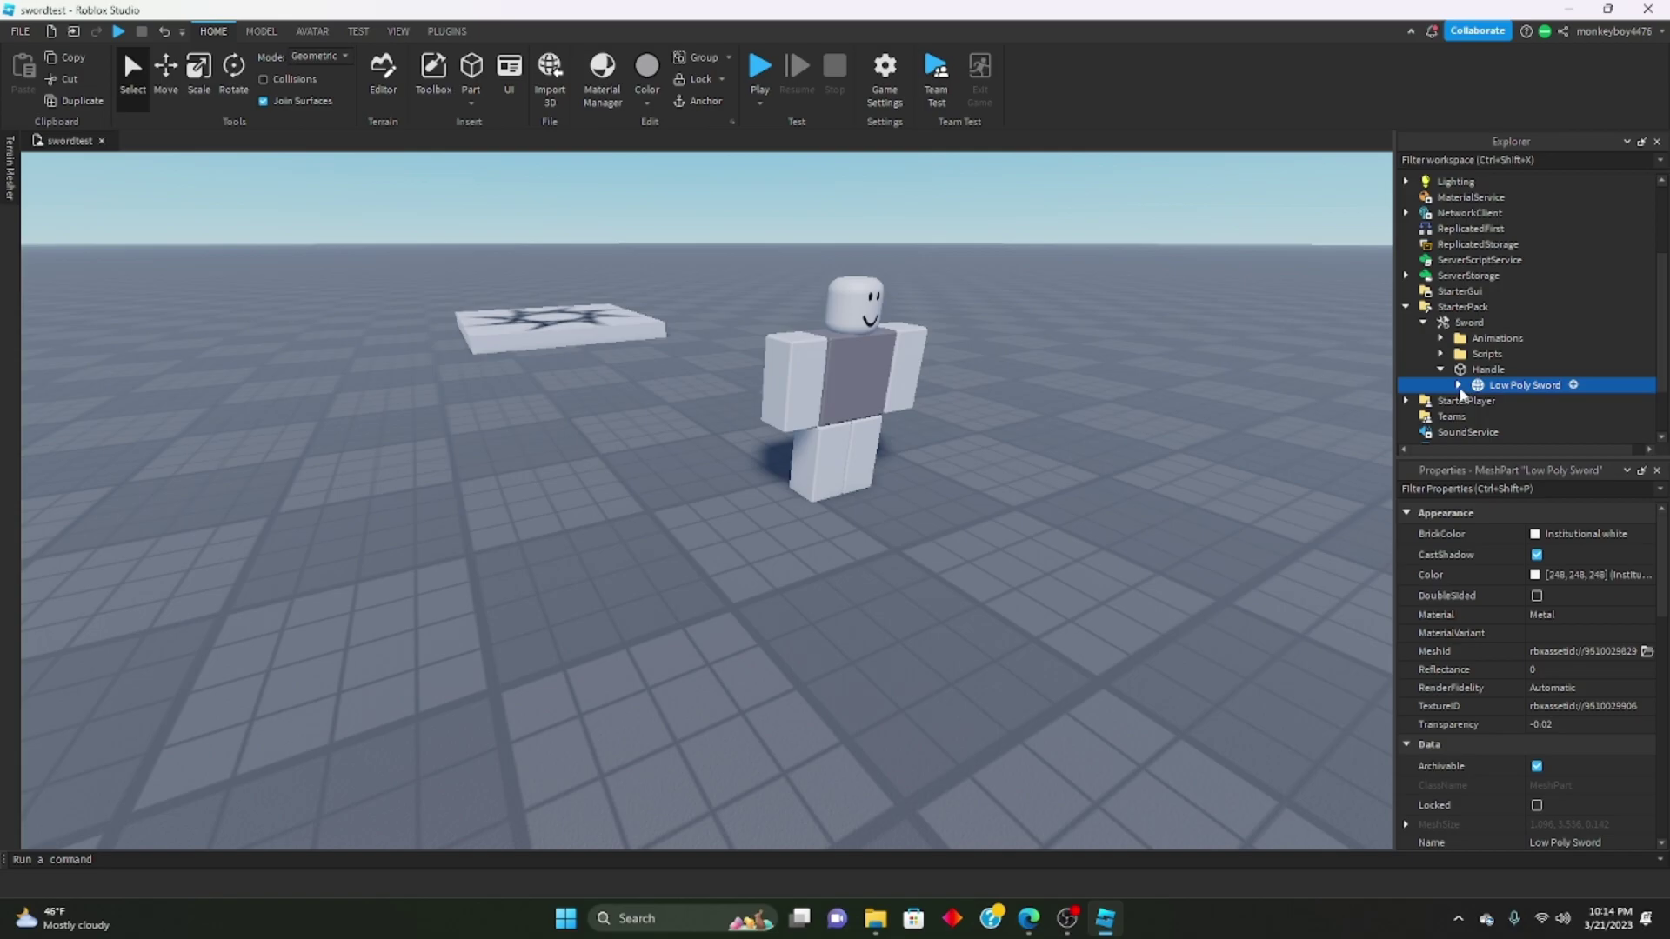
click(1459, 387)
click(1495, 403)
click(1460, 387)
click(1476, 385)
click(1481, 372)
click(760, 70)
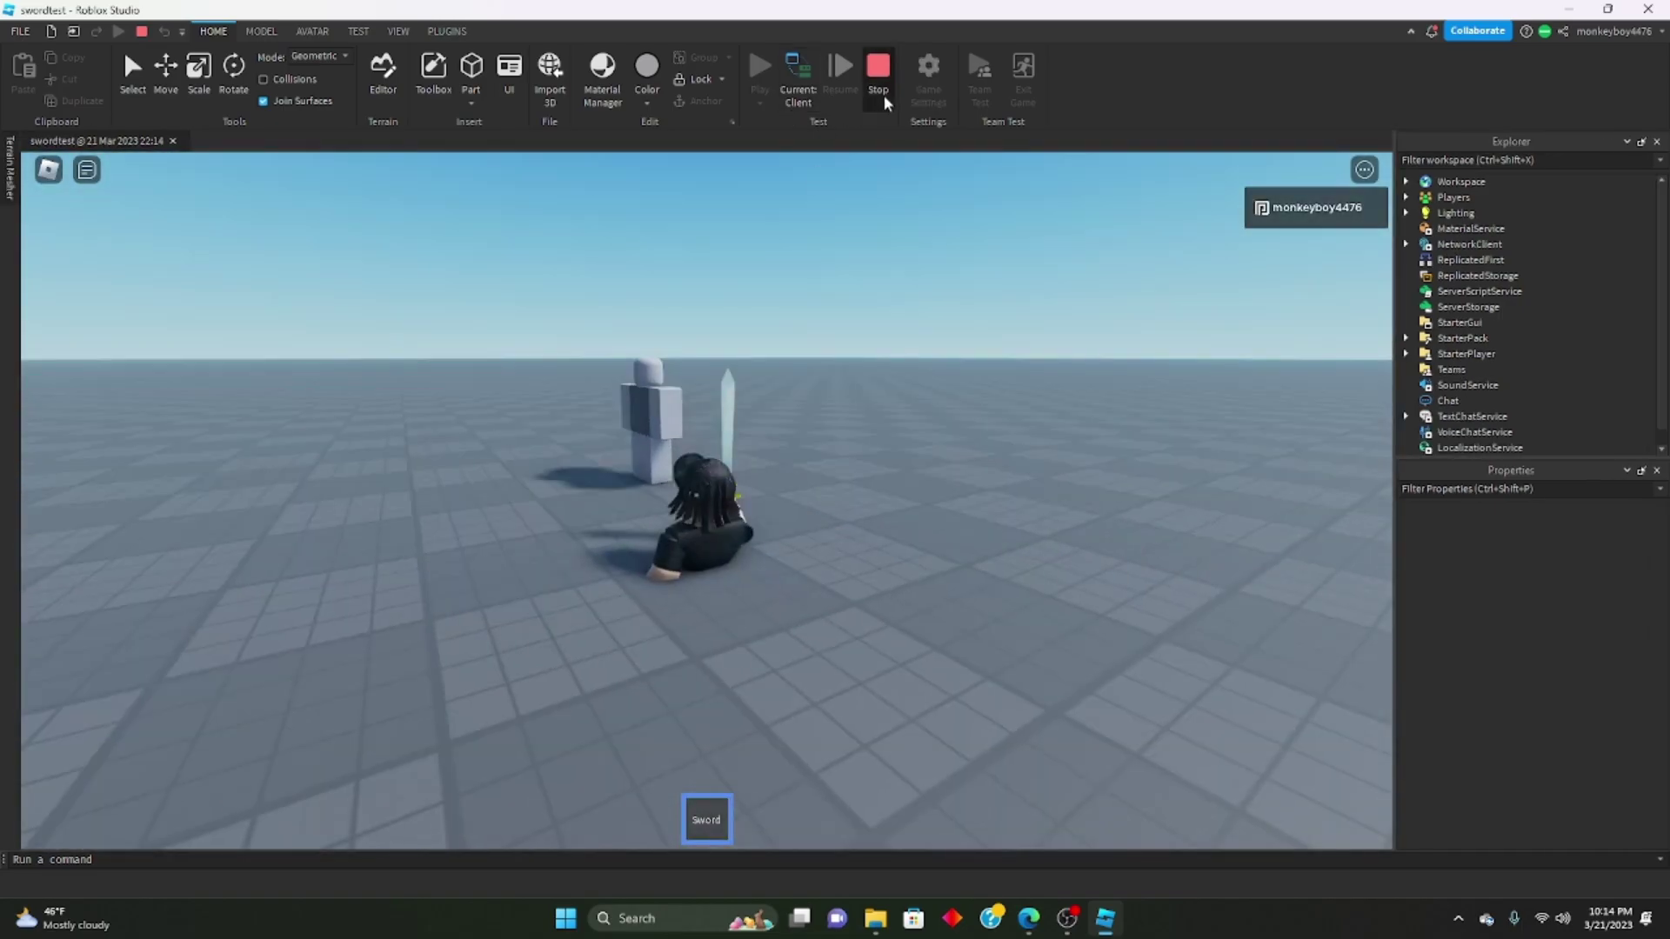
click(887, 103)
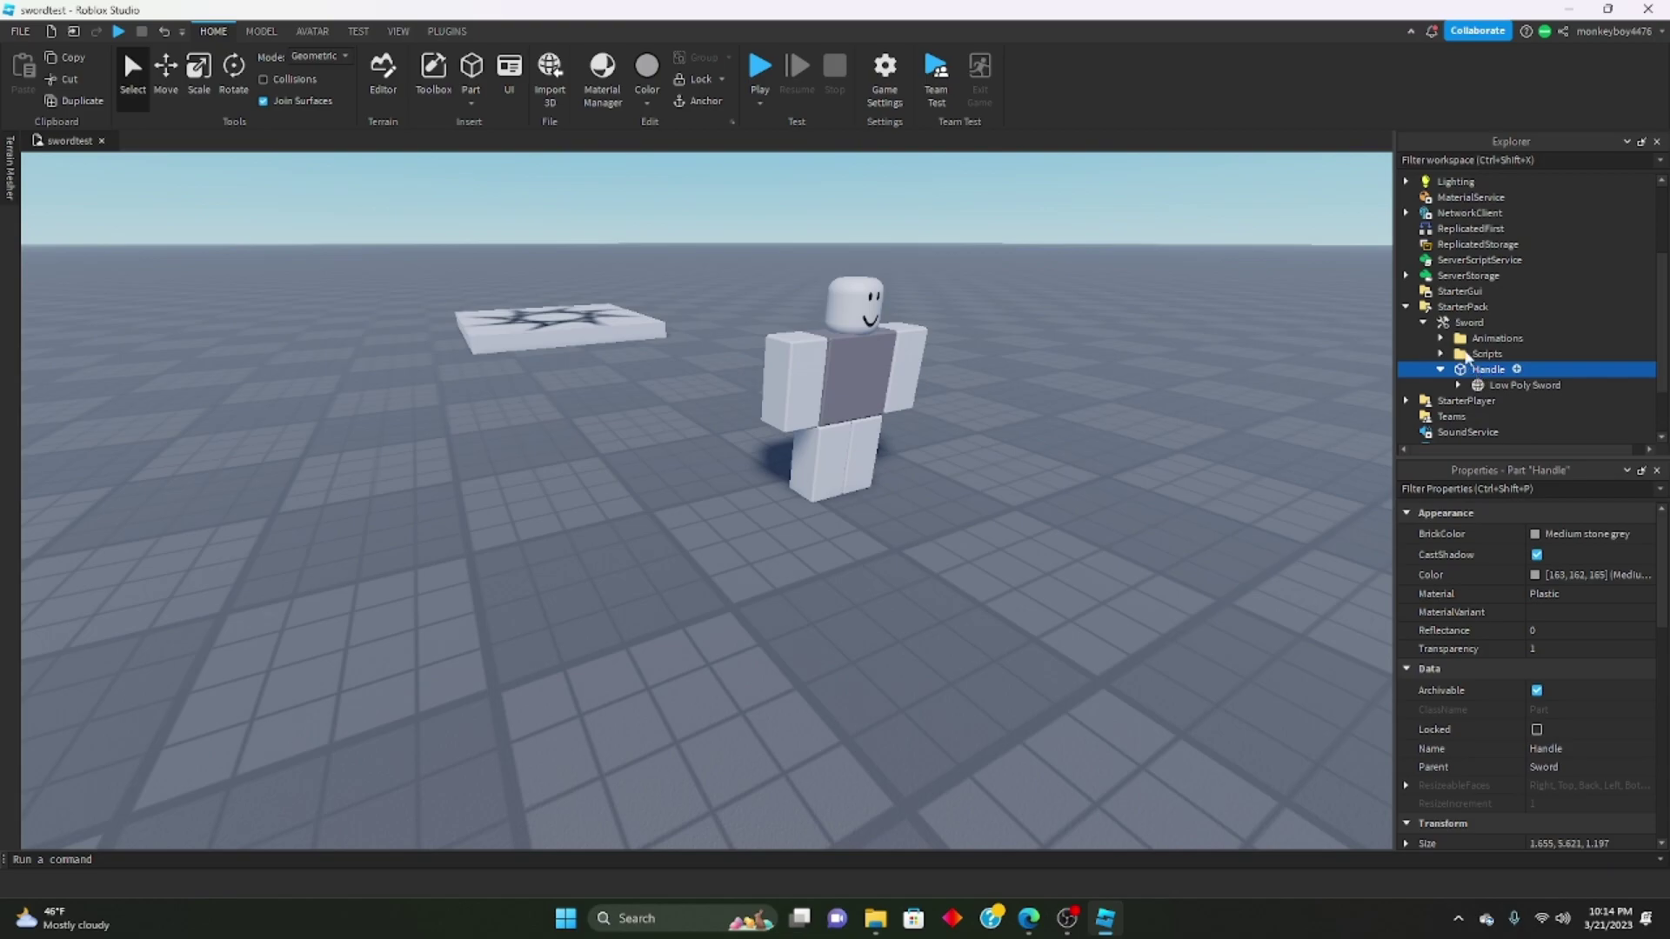
Move the Sword tool back into Workspace and delete the TouchInterest and Weld inside its Handle.
drag(1466, 324, 1461, 184)
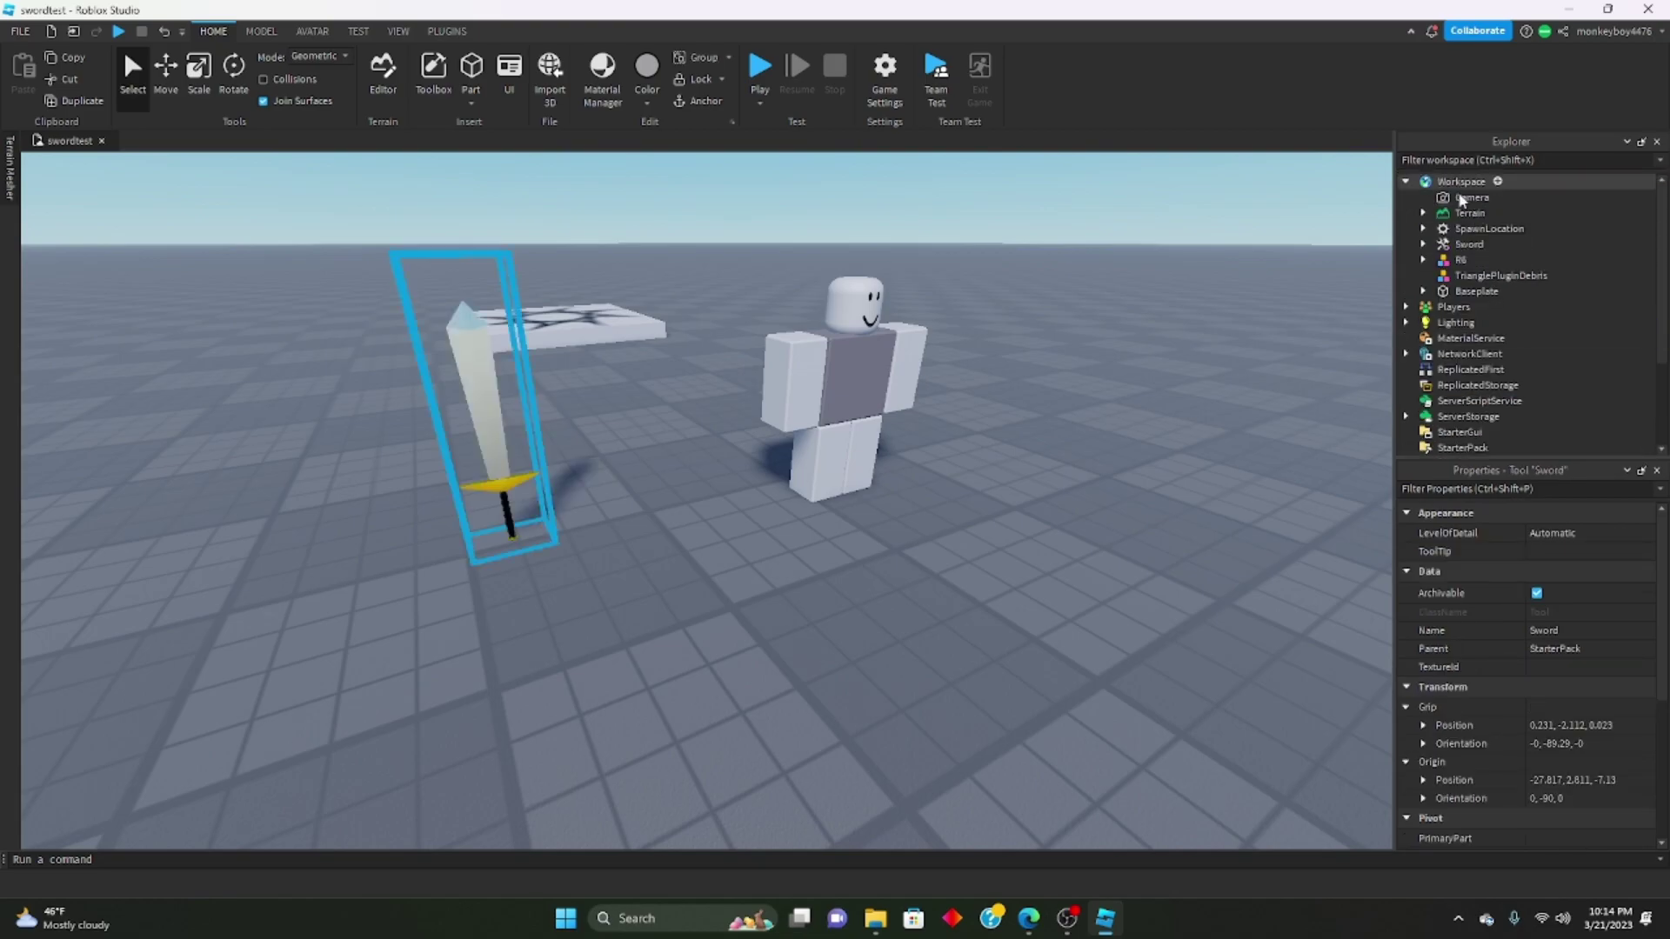
click(1423, 245)
click(1441, 292)
click(1458, 323)
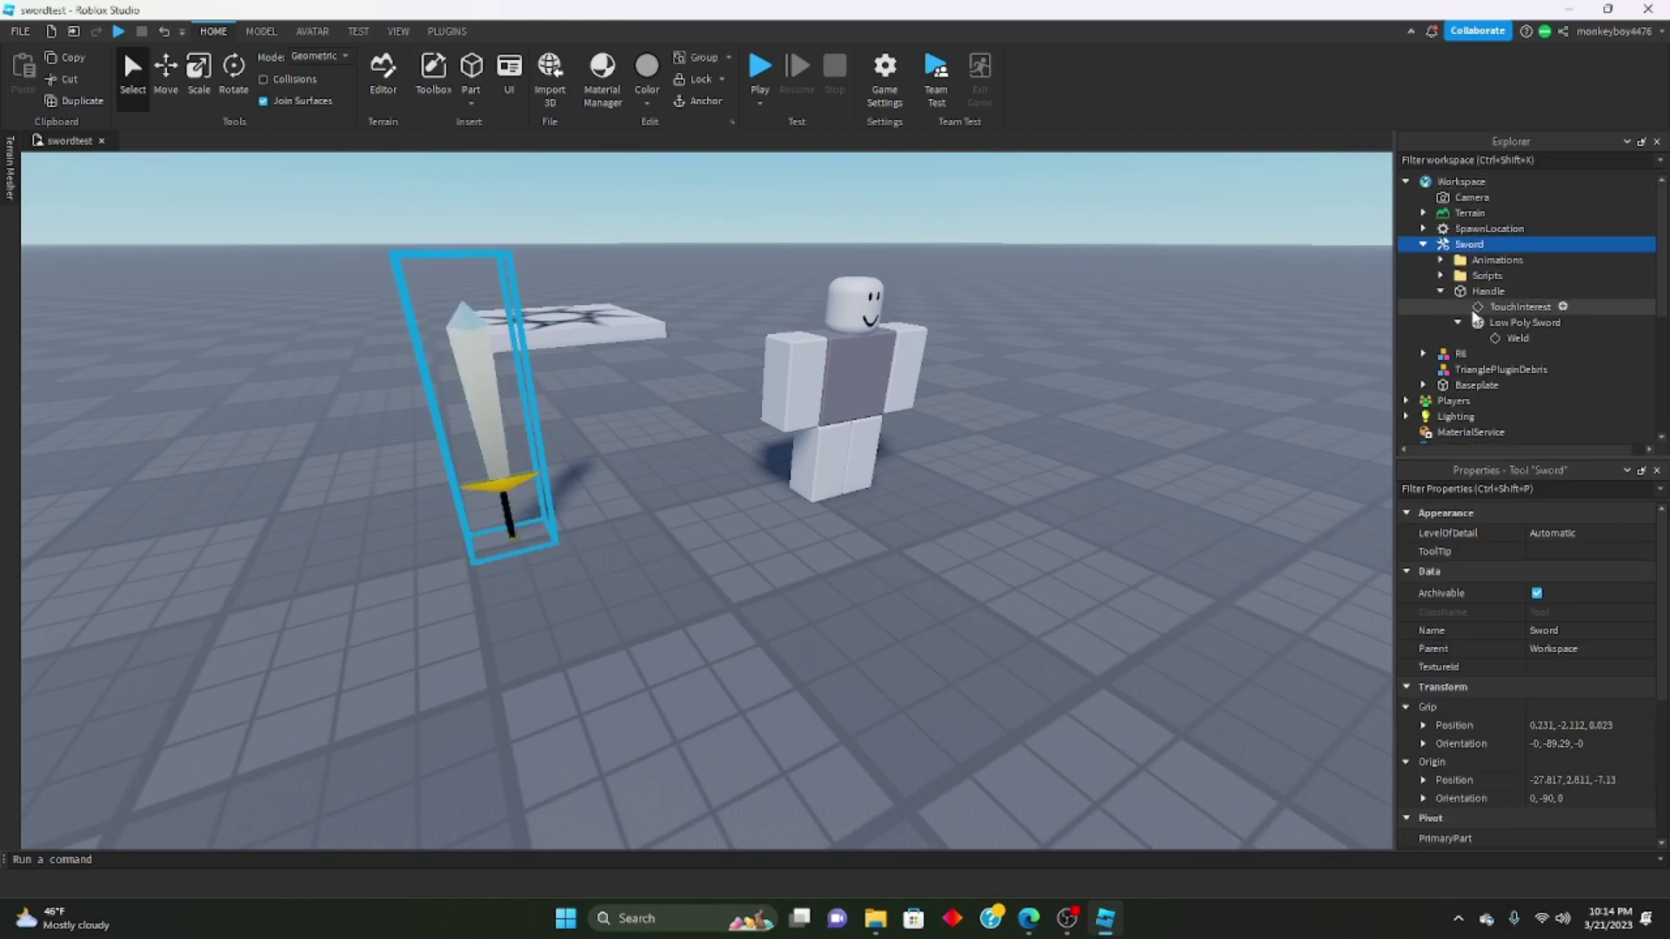
click(1476, 313)
key(Delete)
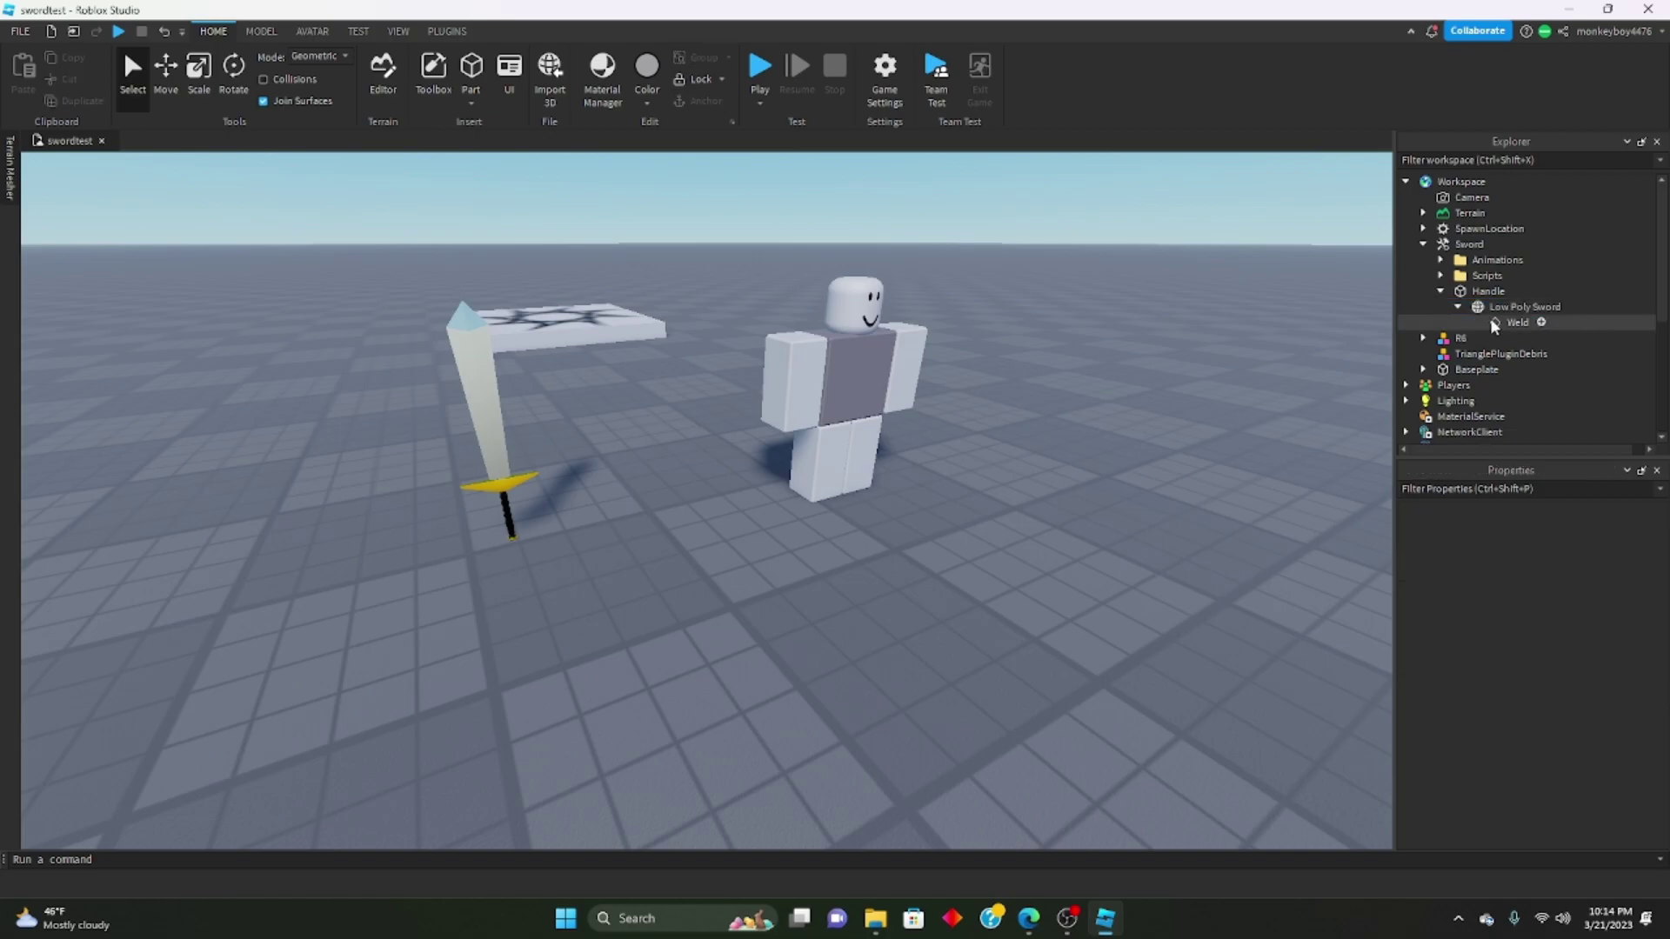
click(1494, 322)
key(Delete)
Compare the collision settings of the Handle and the Low Poly Sword mesh, and turn off CanCollide on the Handle.
click(1474, 294)
scroll(1519, 626, down, 3)
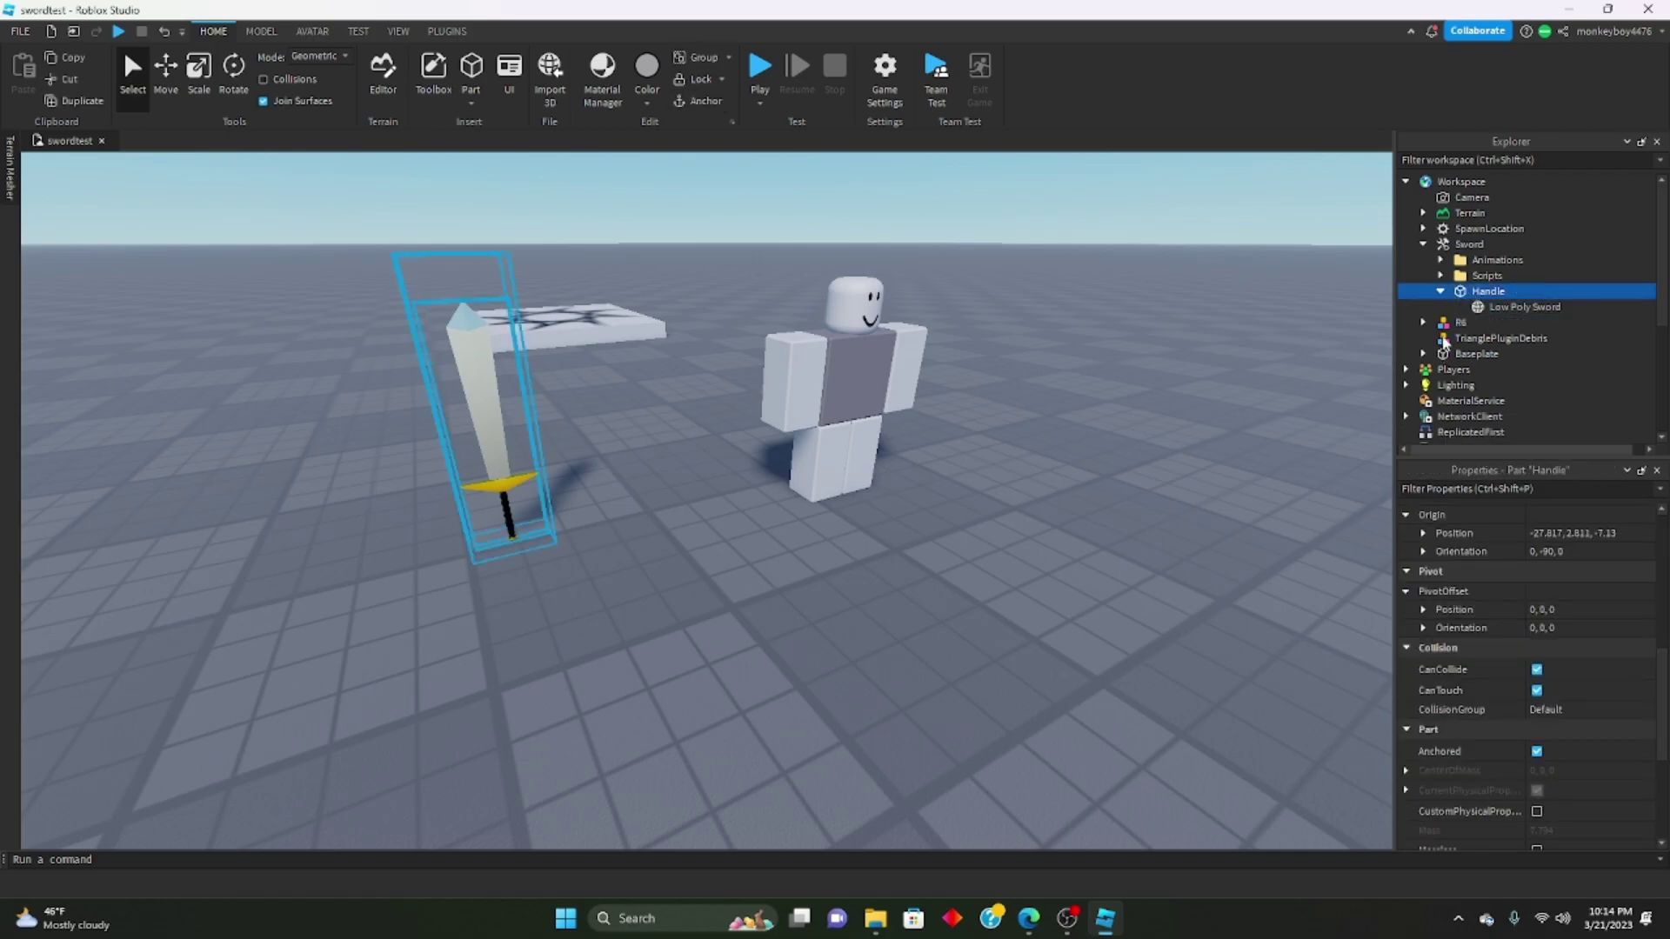
click(1524, 307)
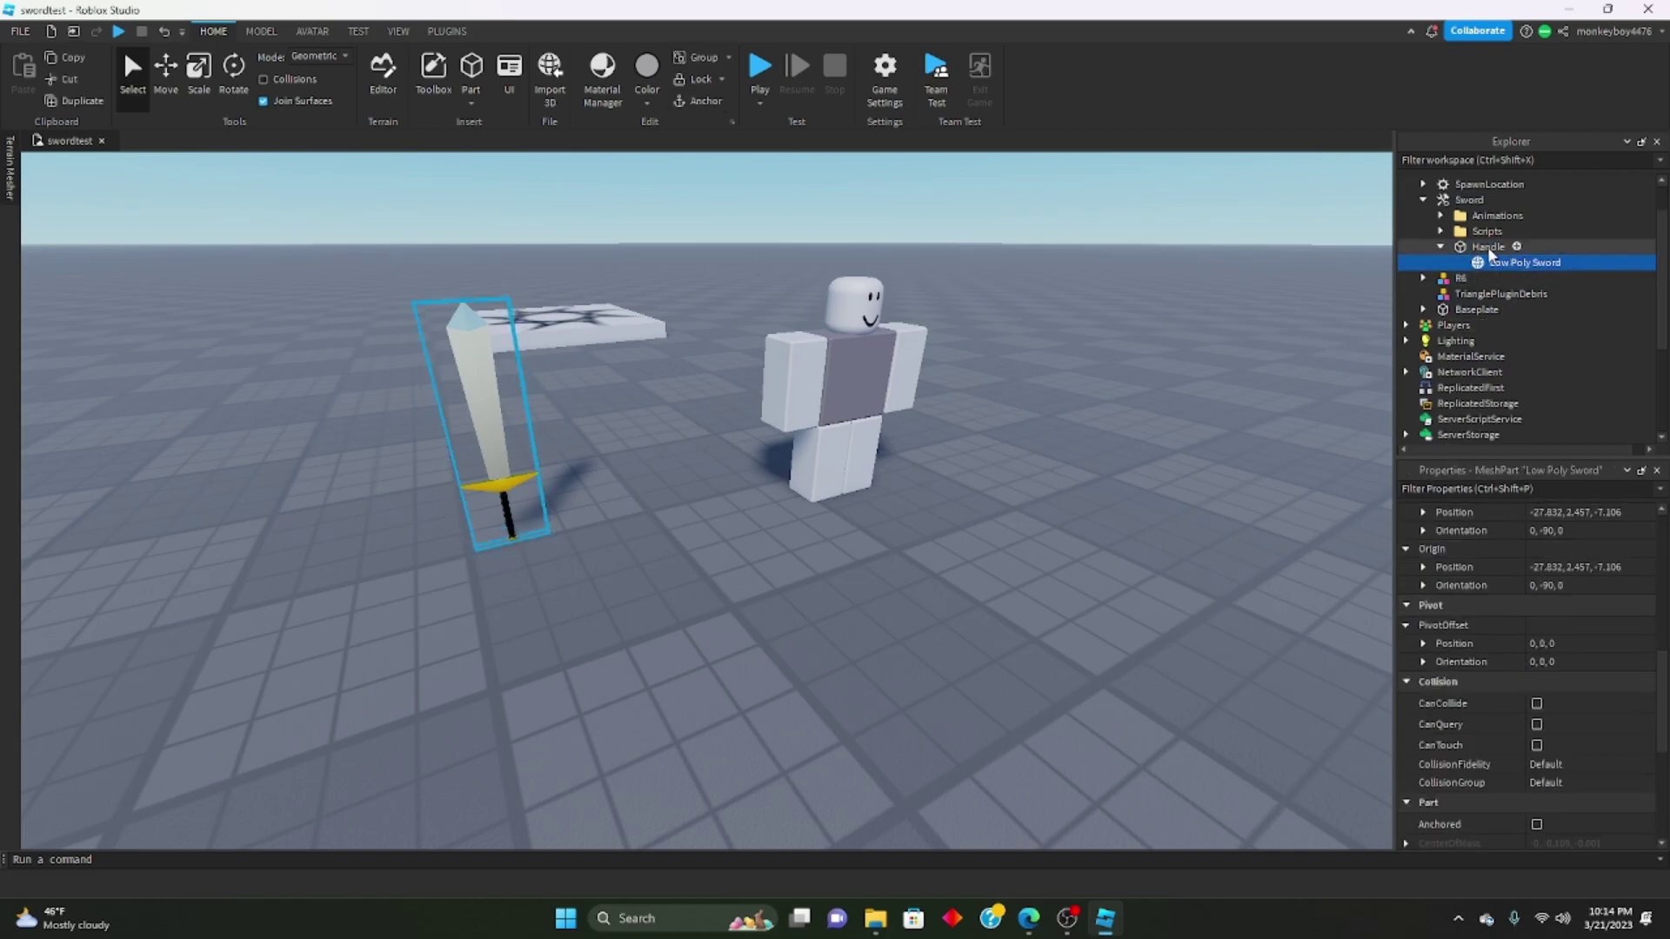
click(1488, 247)
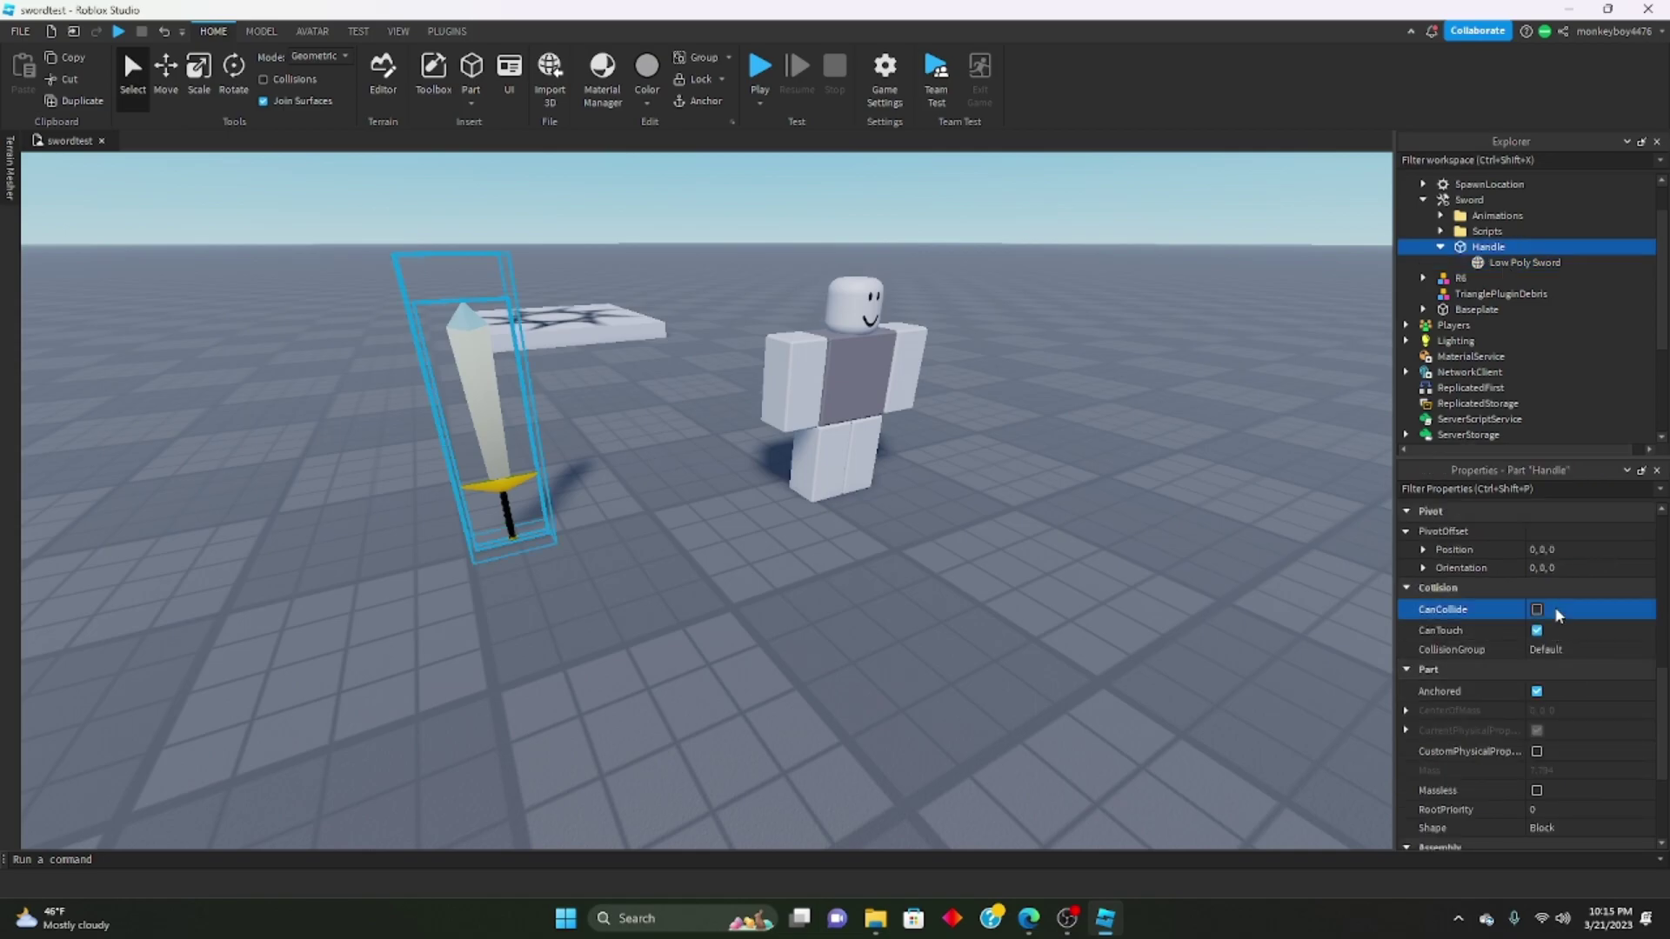
click(1498, 263)
Review the properties of the Sword tool, its Animations and Scripts folders, the Handle and the Low Poly Sword mesh.
click(1465, 200)
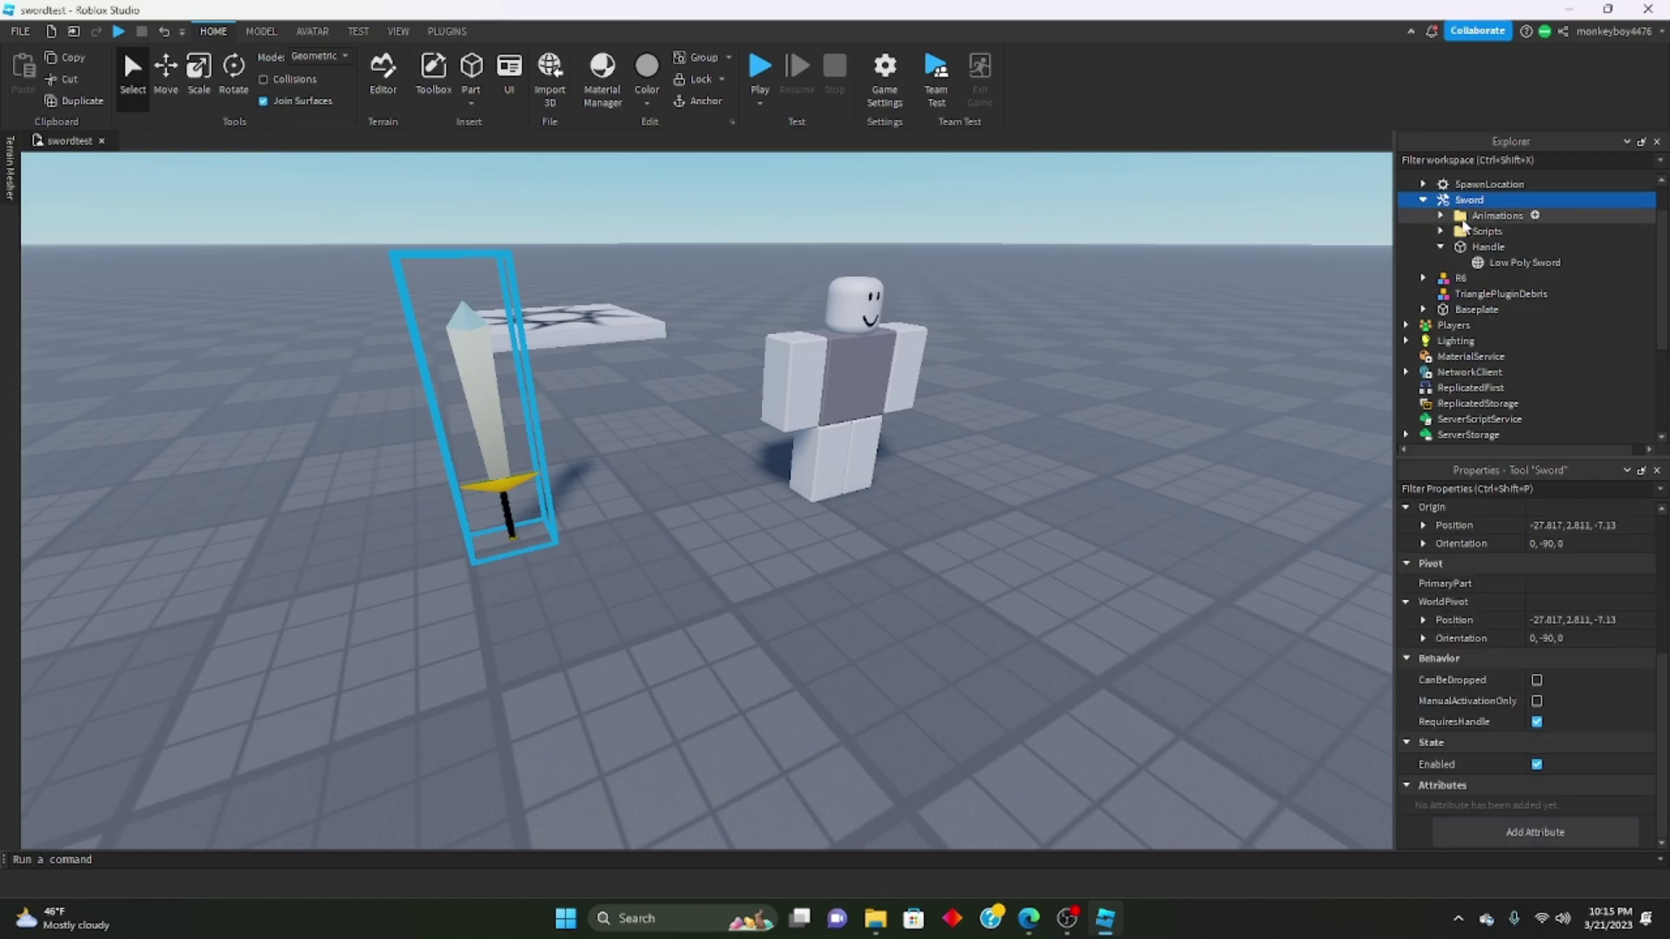
click(1470, 215)
click(1441, 233)
click(1442, 233)
click(1488, 247)
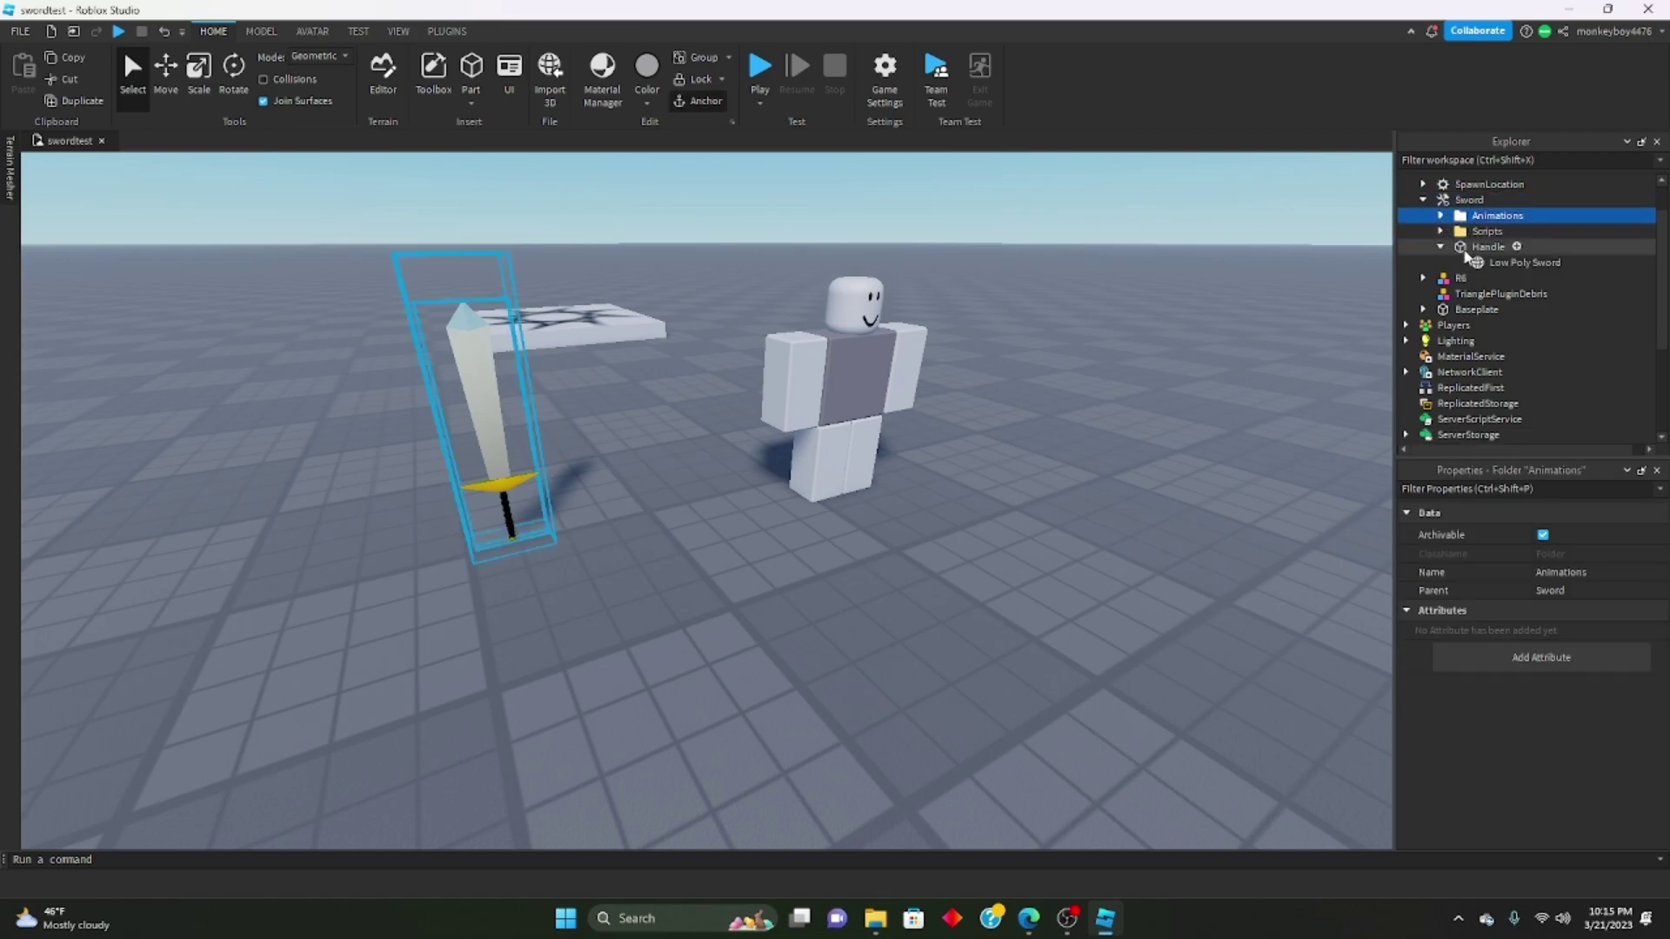
click(1524, 263)
Join the Handle and the Low Poly Sword mesh with a Weld constraint.
click(1489, 247)
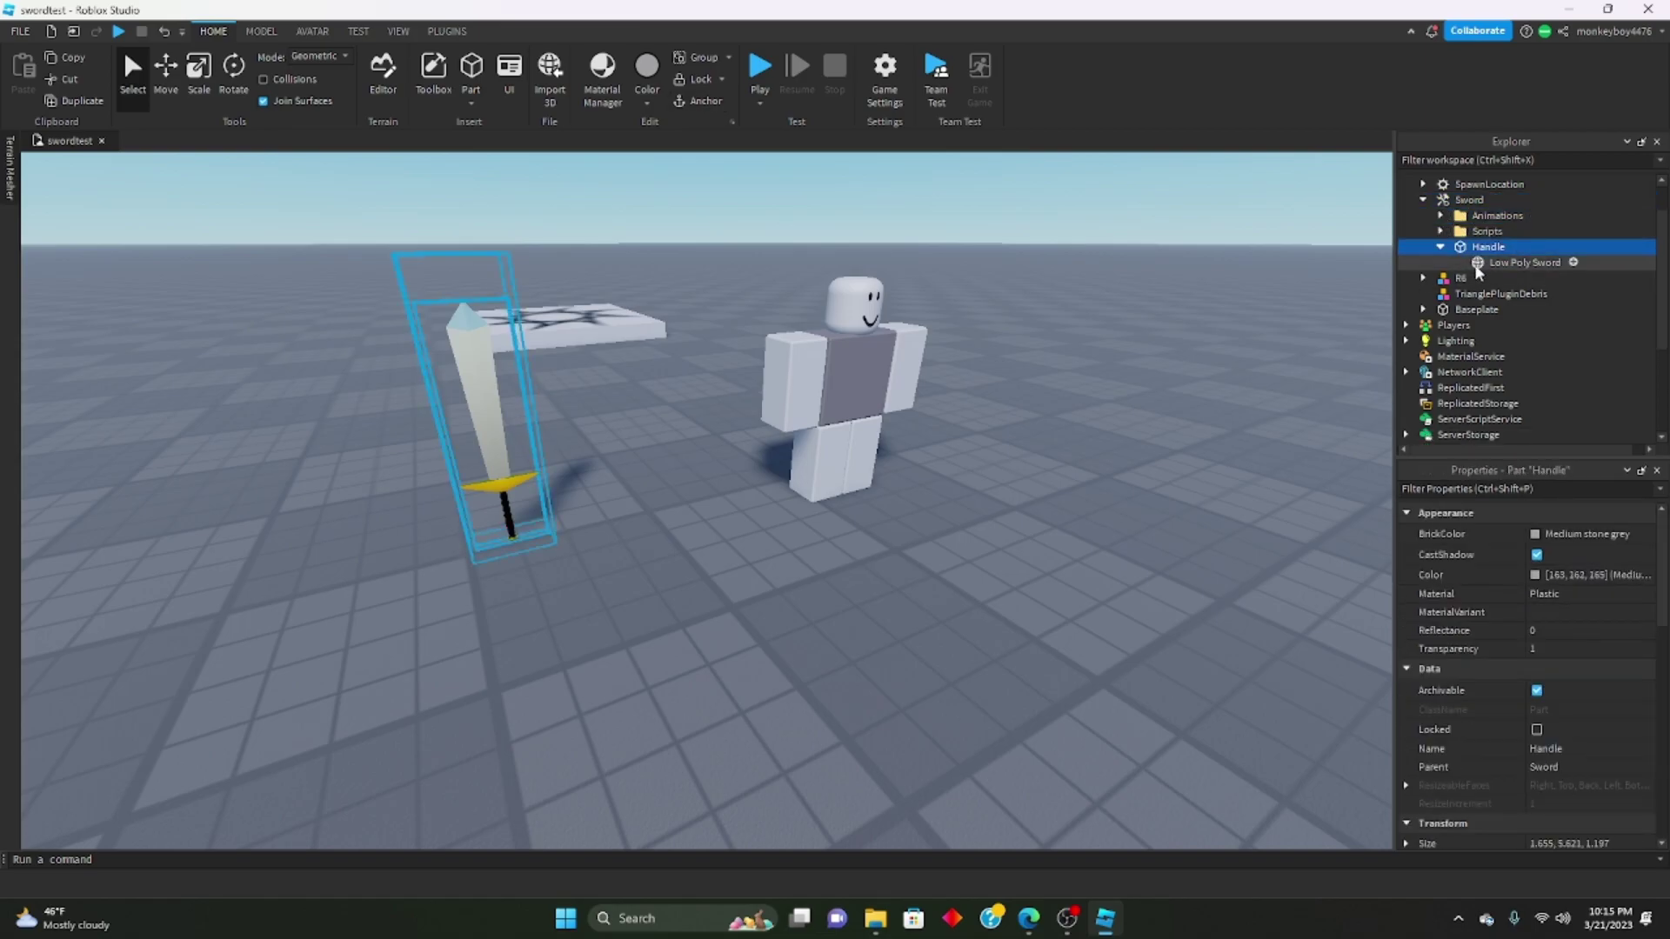
ctrl+click(1488, 264)
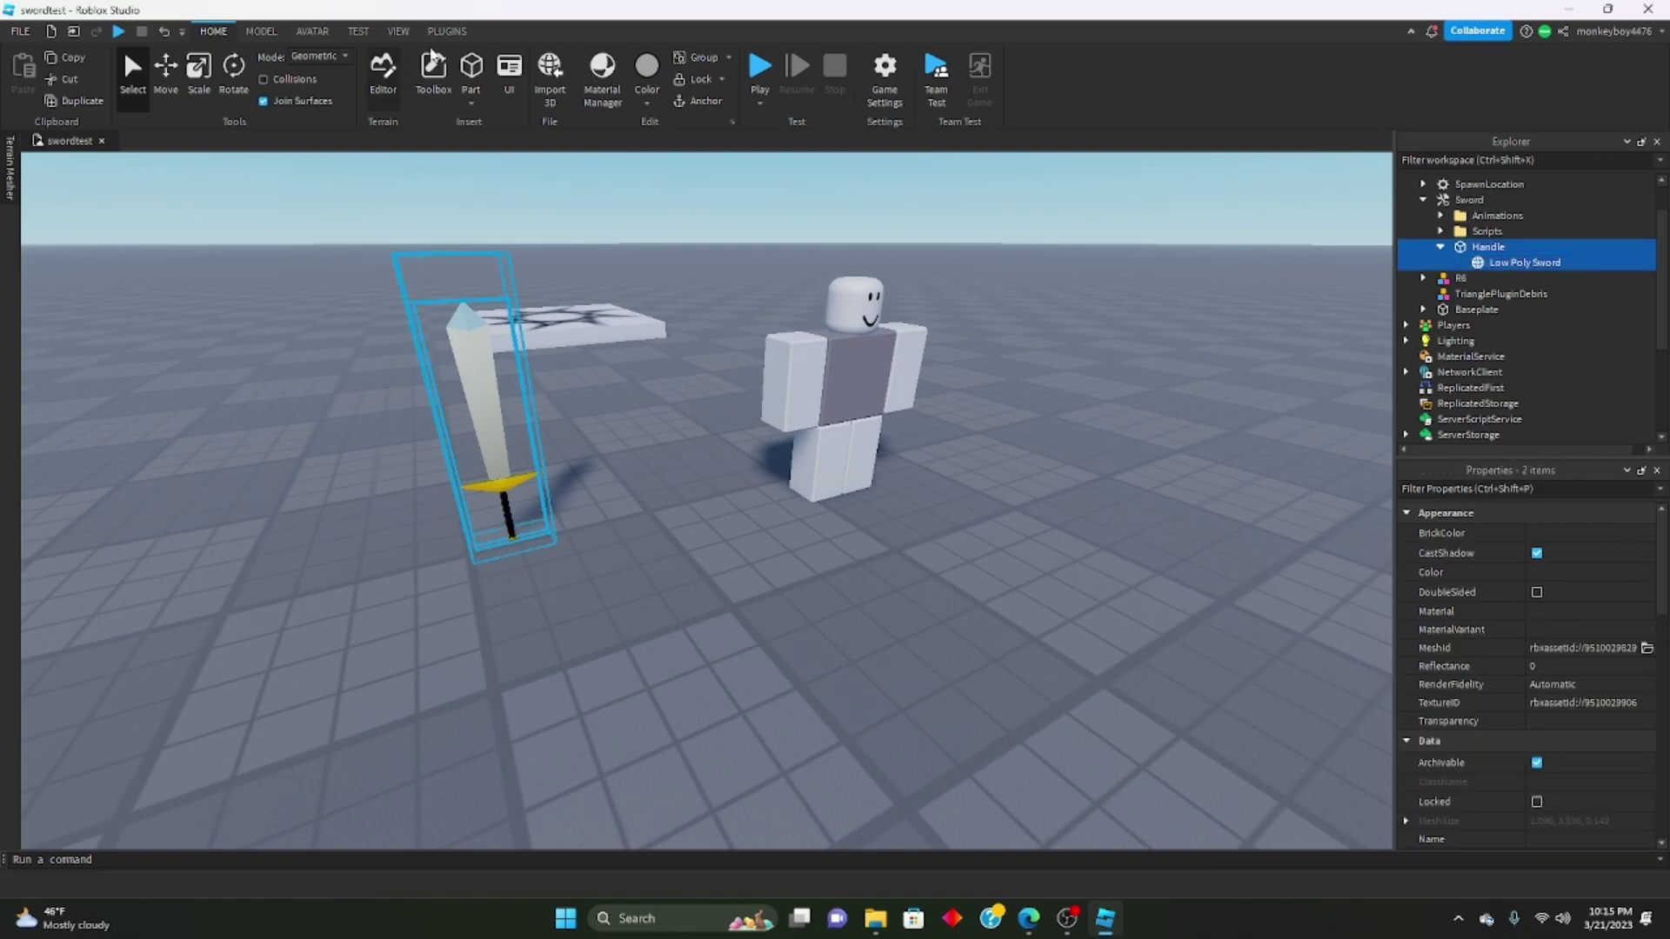
click(261, 31)
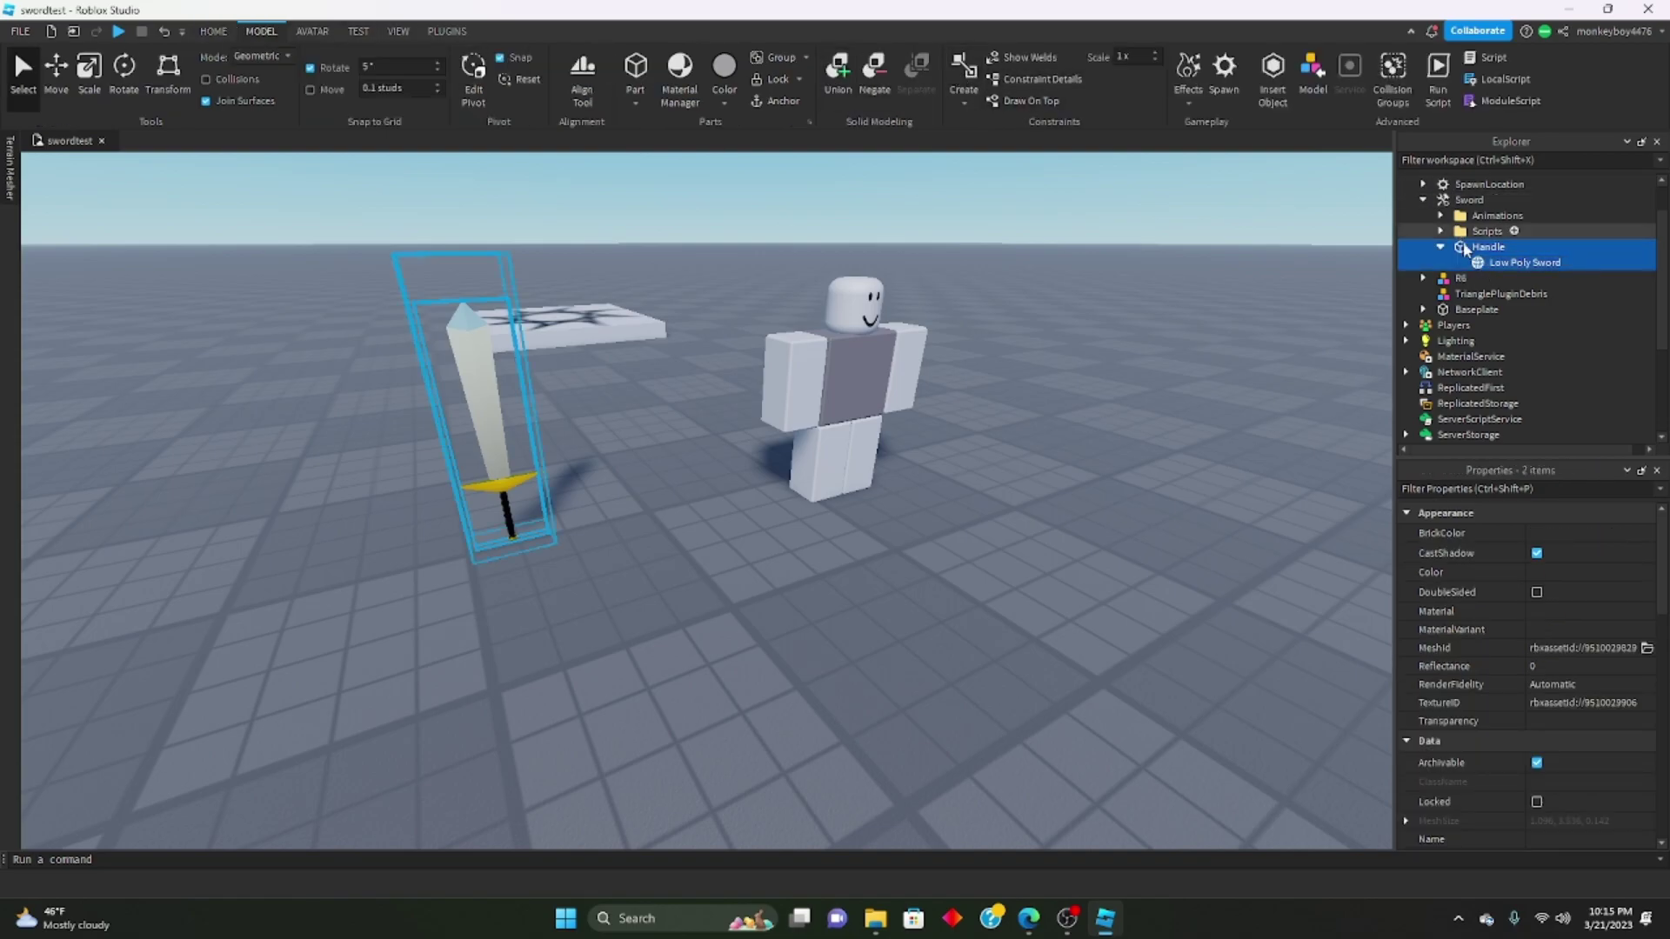
click(965, 83)
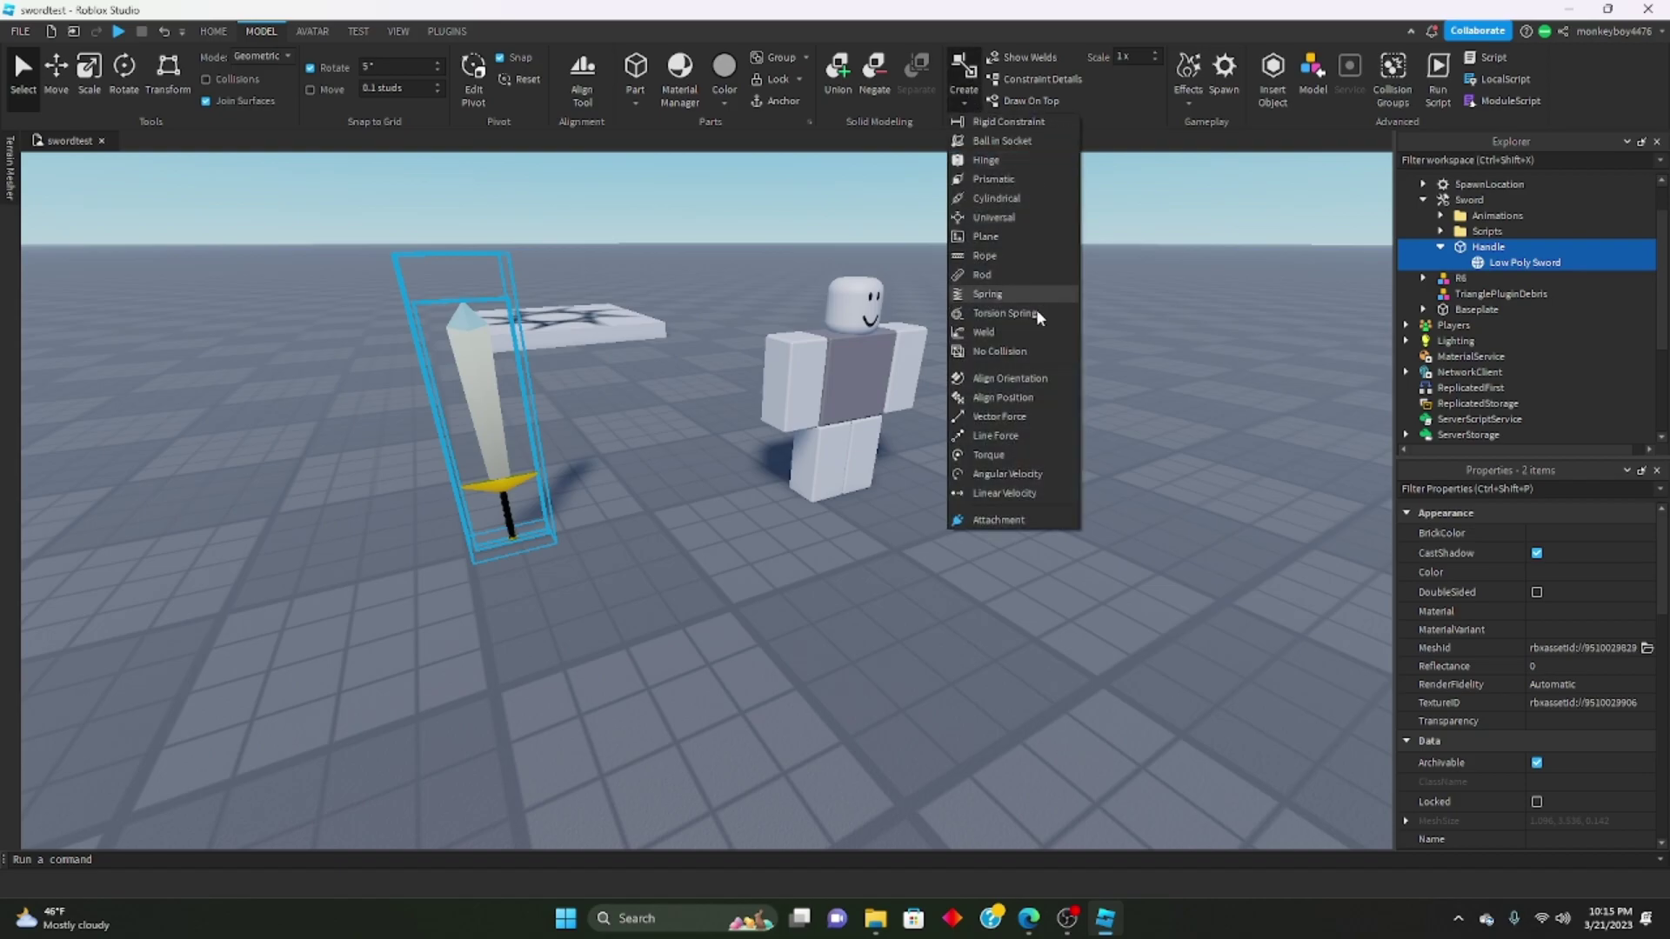
click(1016, 335)
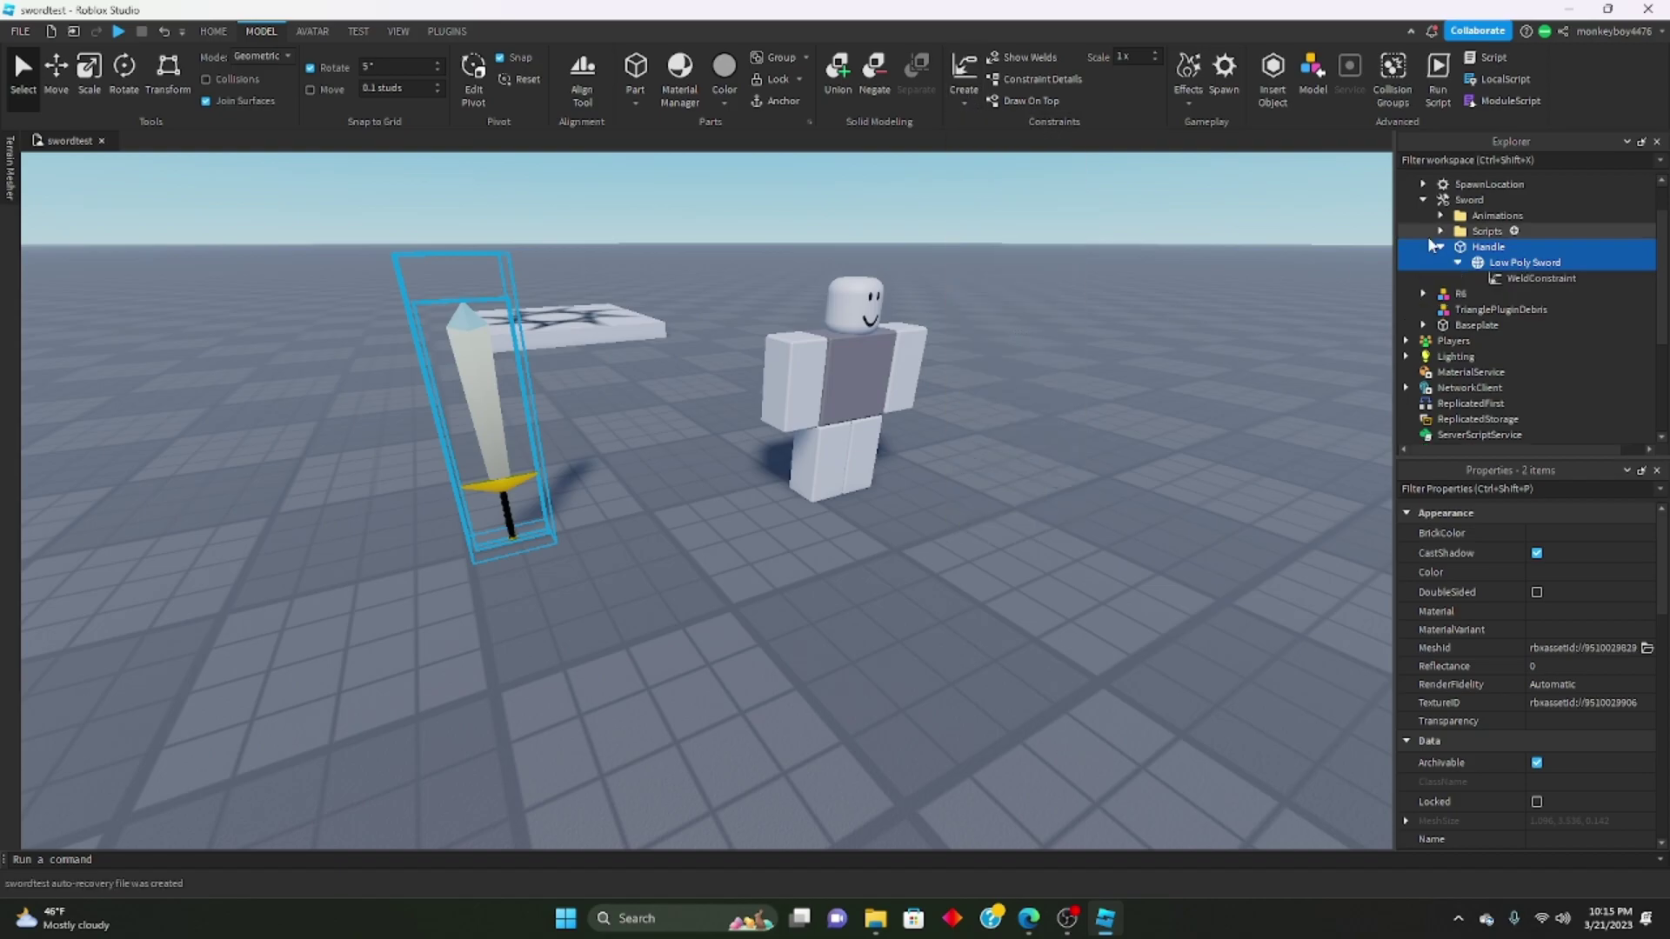
Run a playtest, walk the character over to pick up the sword, and stop the test.
click(120, 31)
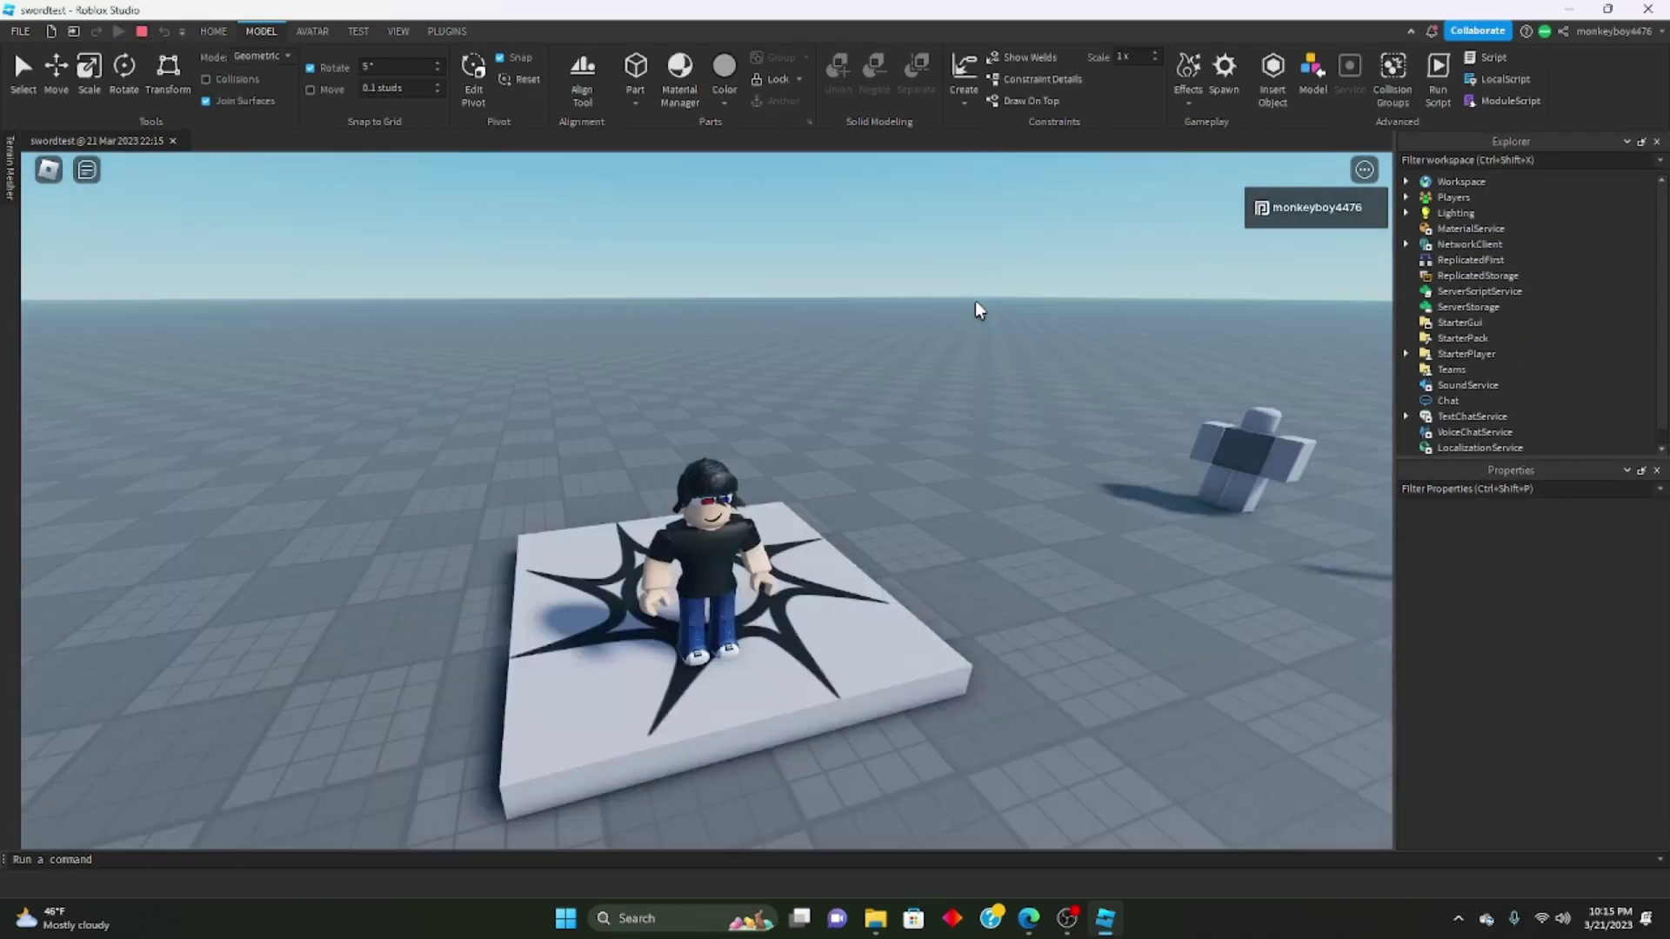
key(w)
right_drag(976, 302, 976, 303)
key(w)
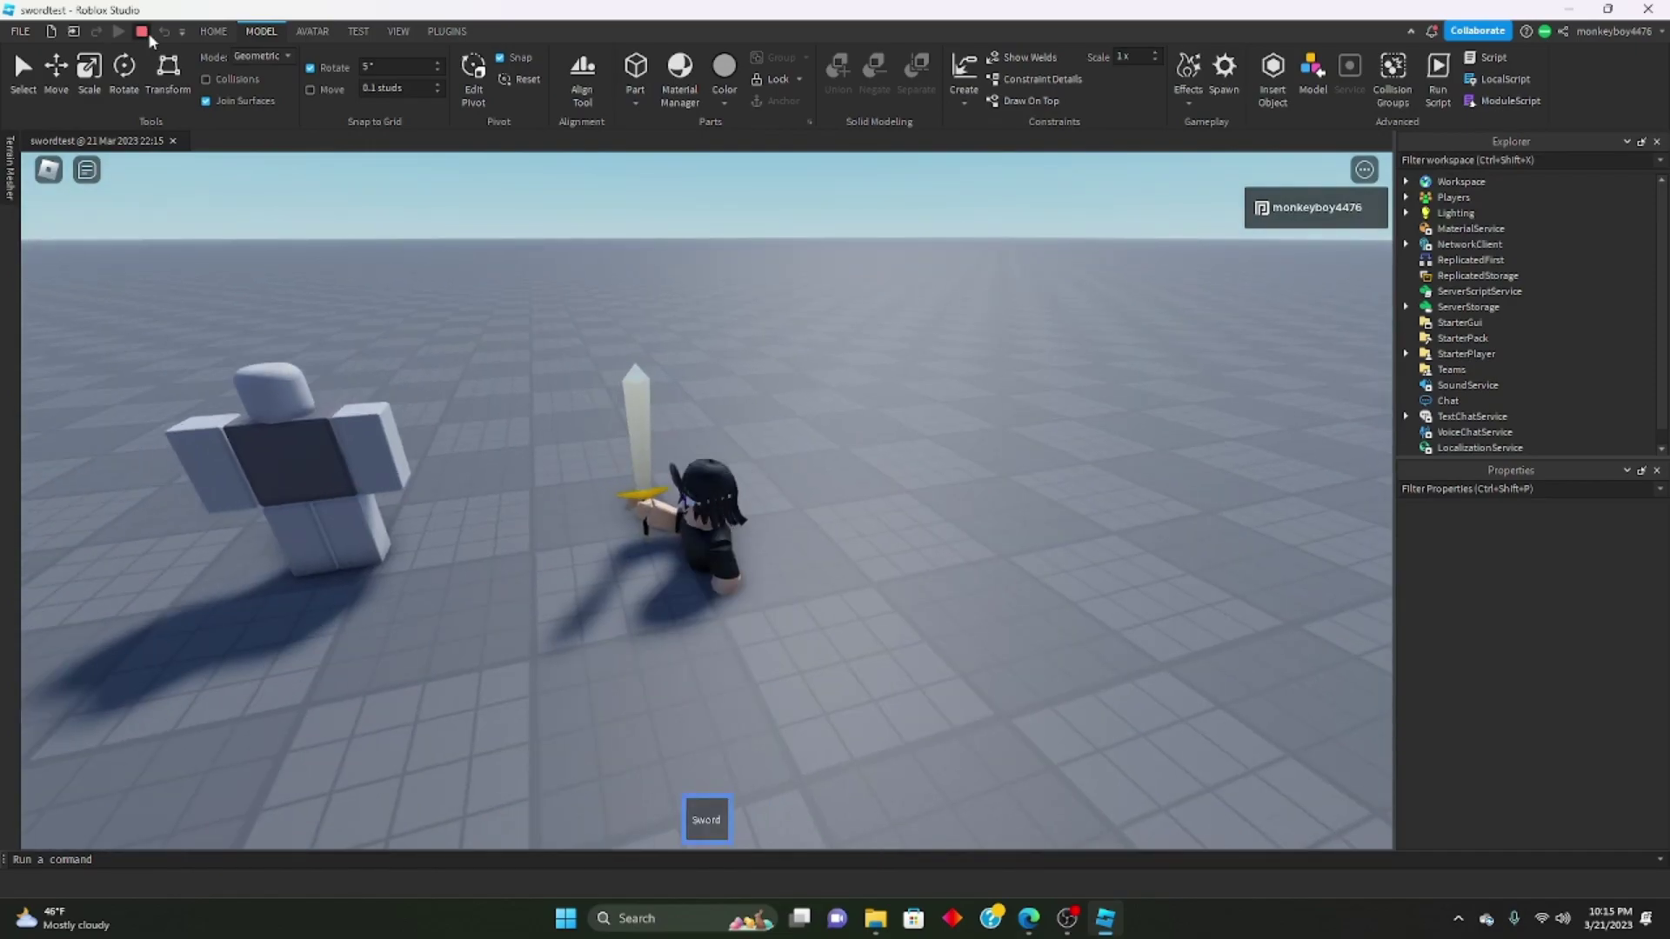
click(145, 32)
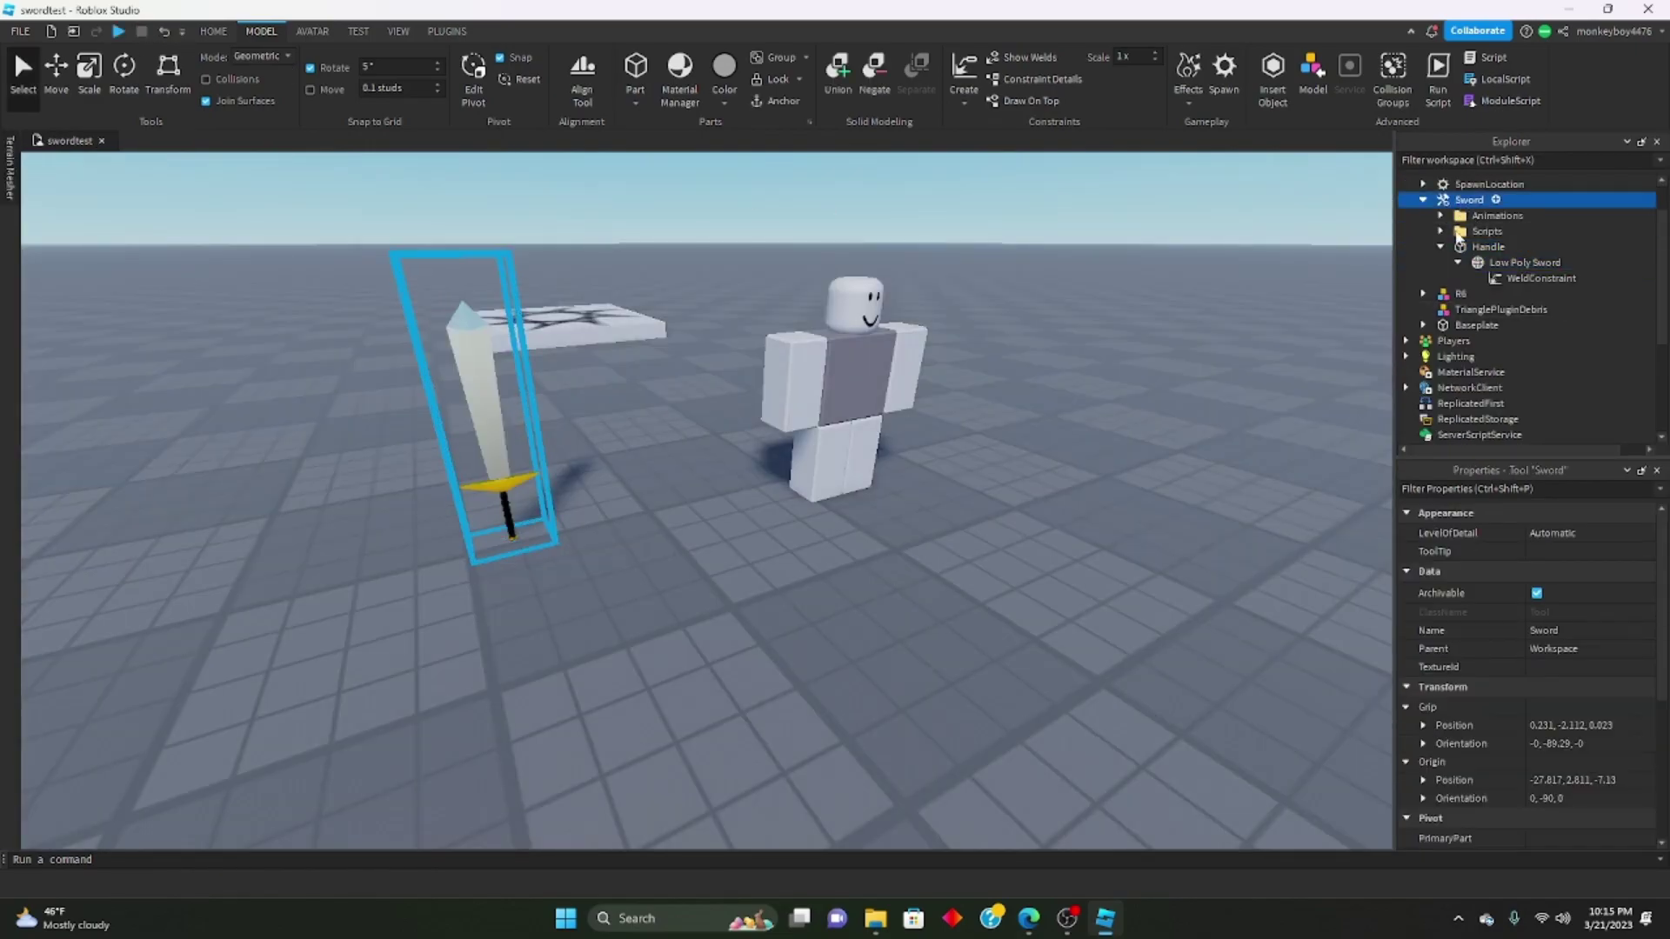
Replace the Sword's Handle part with the Low Poly Sword mesh renamed as Handle, and remove its WeldConstraint.
click(1482, 249)
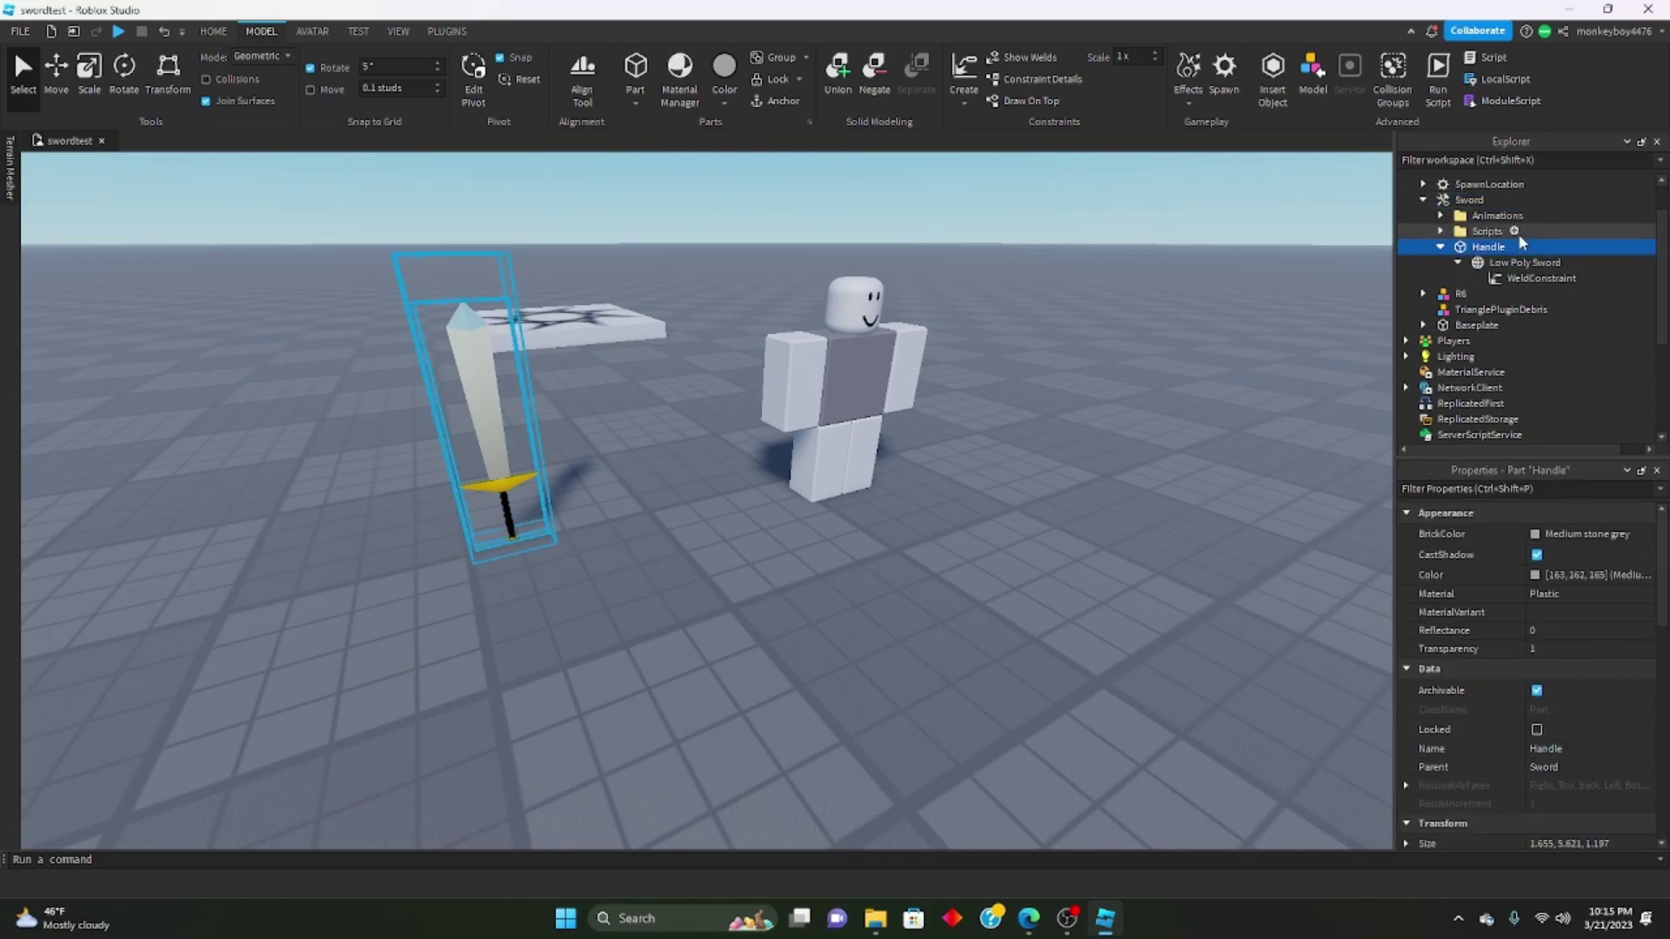
click(1484, 264)
key(Delete)
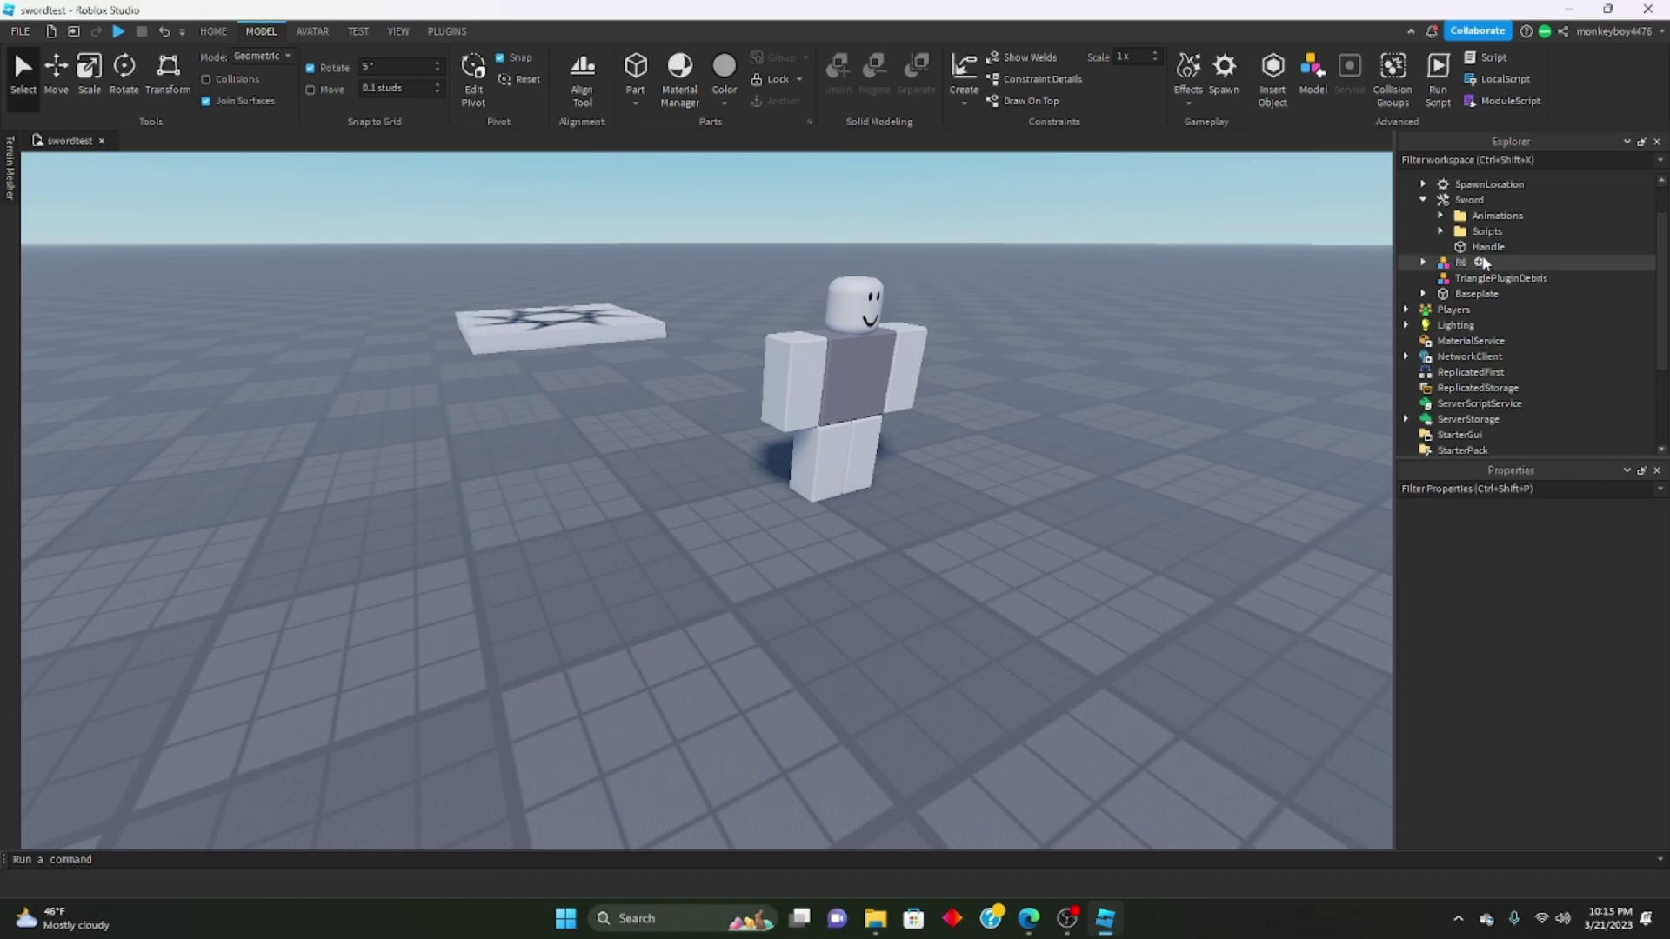
key(ctrl+z)
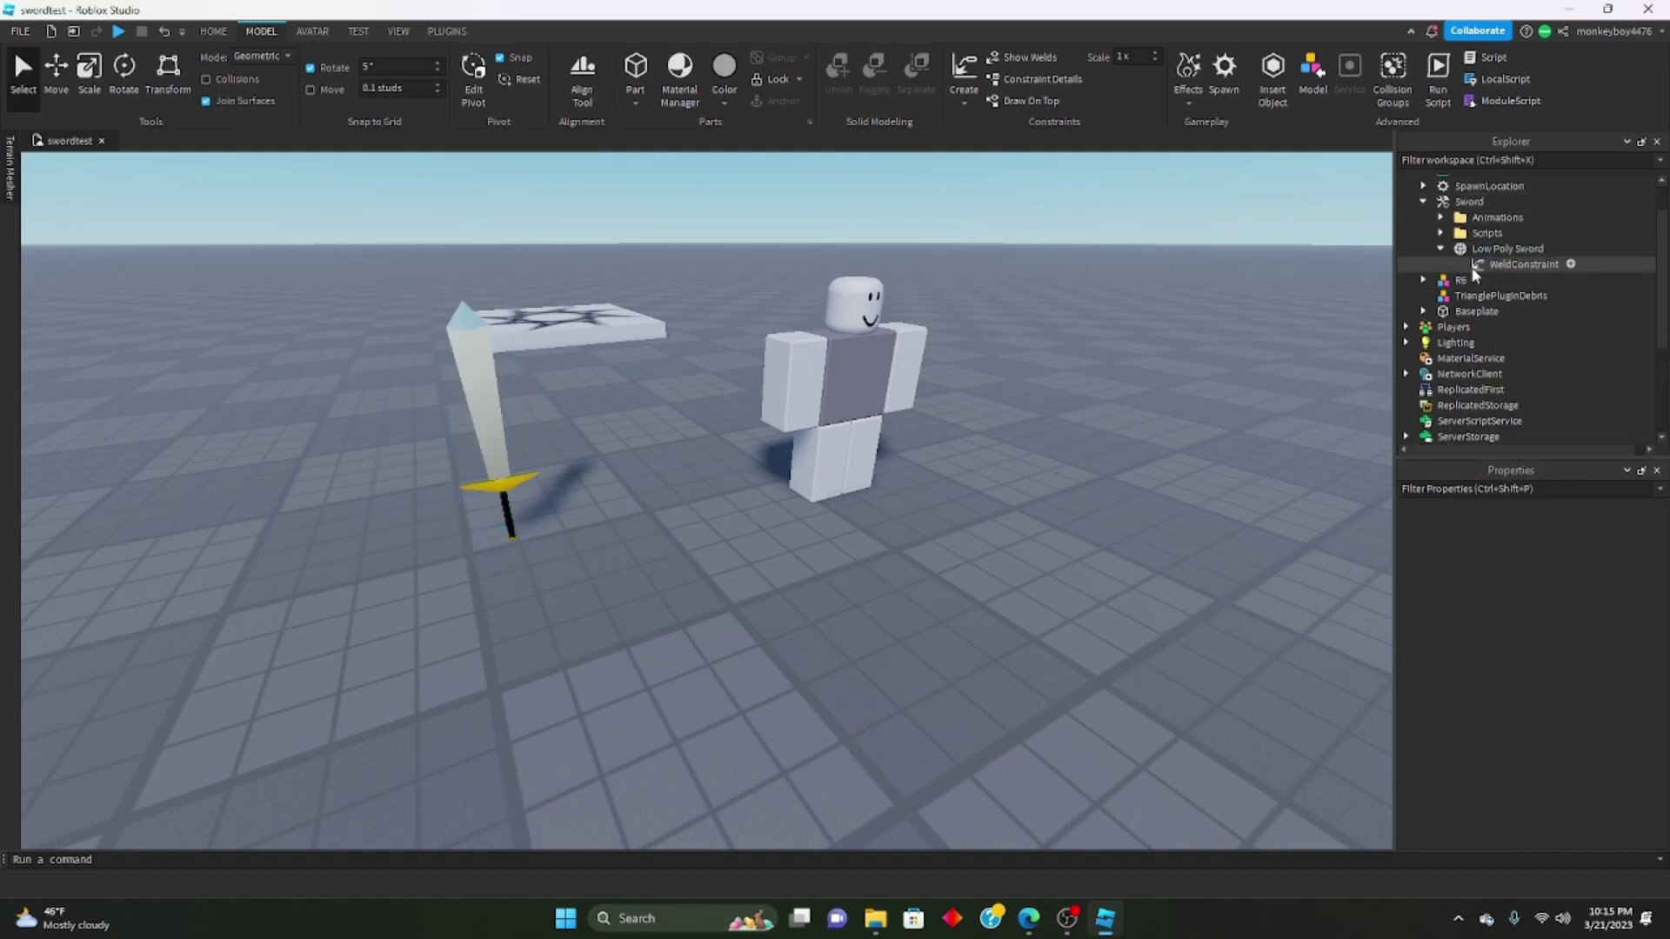
right_click(1458, 251)
click(1483, 374)
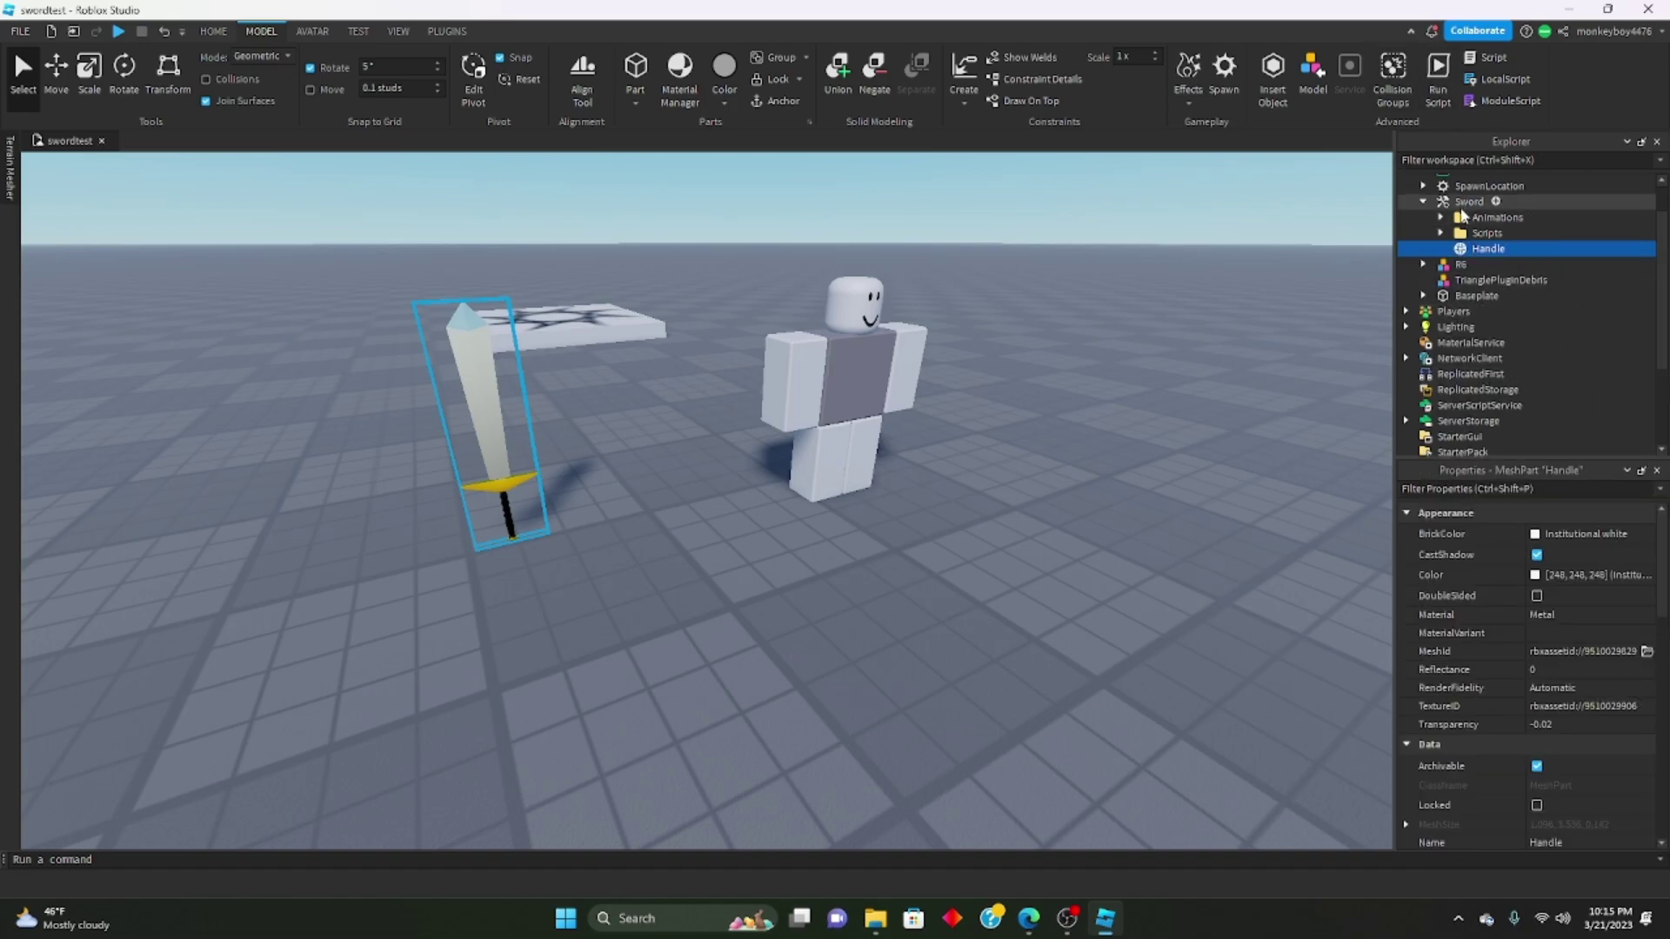
Use the Tool Grip Editor to raise the Sword's Grip attachment to a Y position of about -1.8.
click(1468, 201)
click(446, 32)
click(1588, 74)
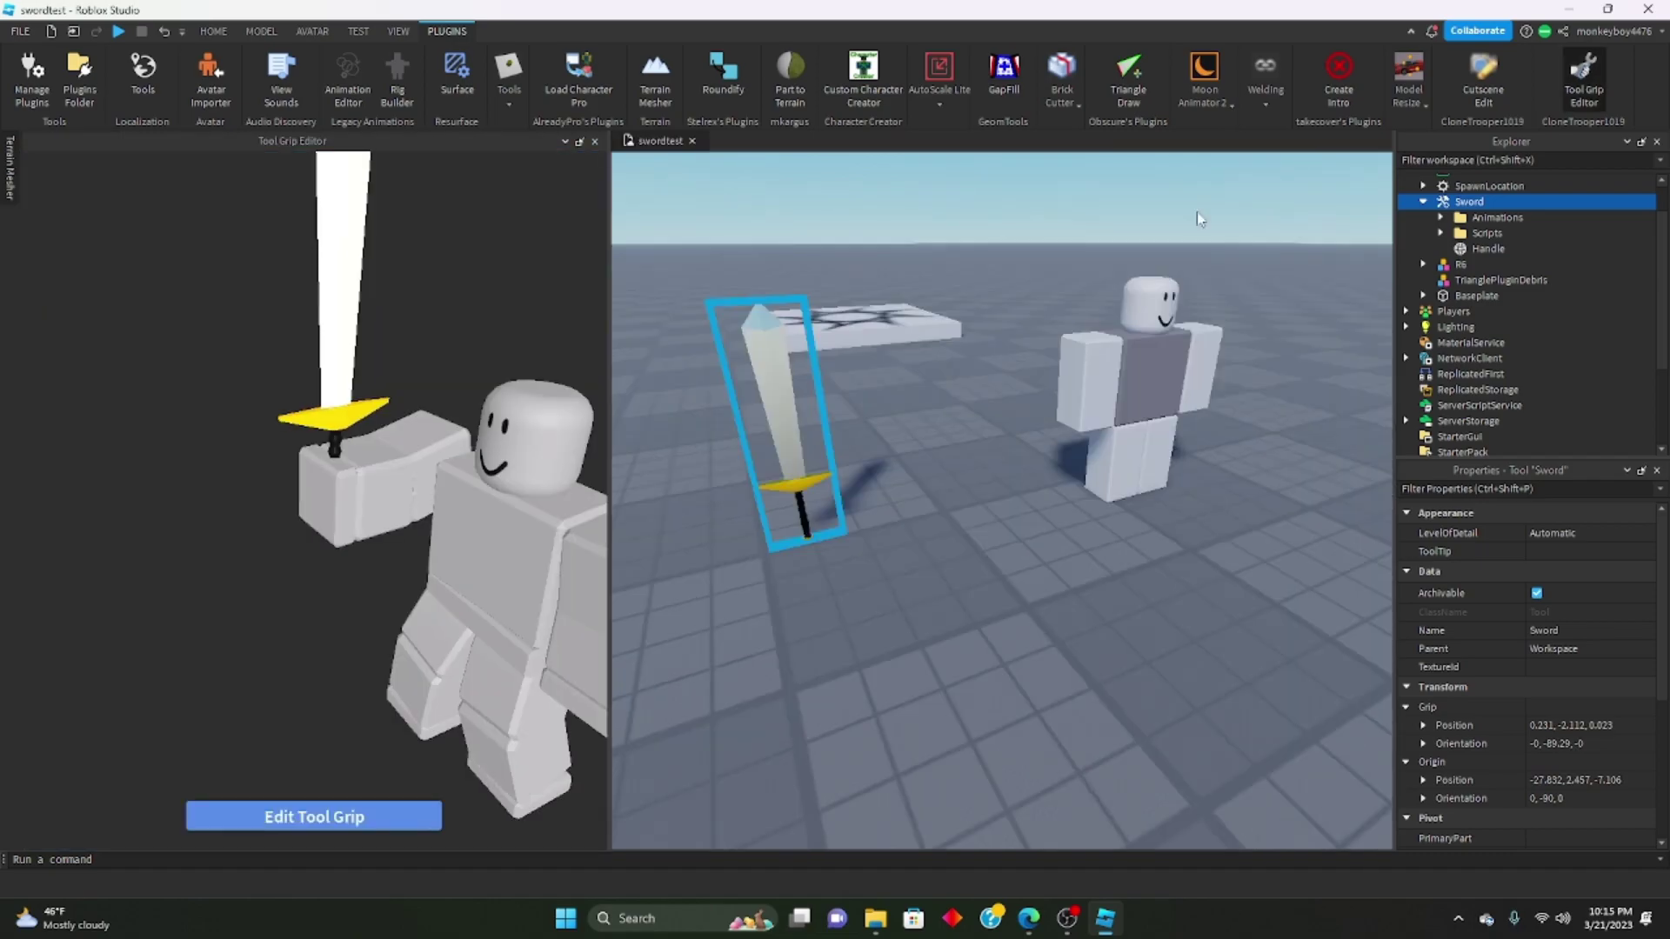
click(357, 816)
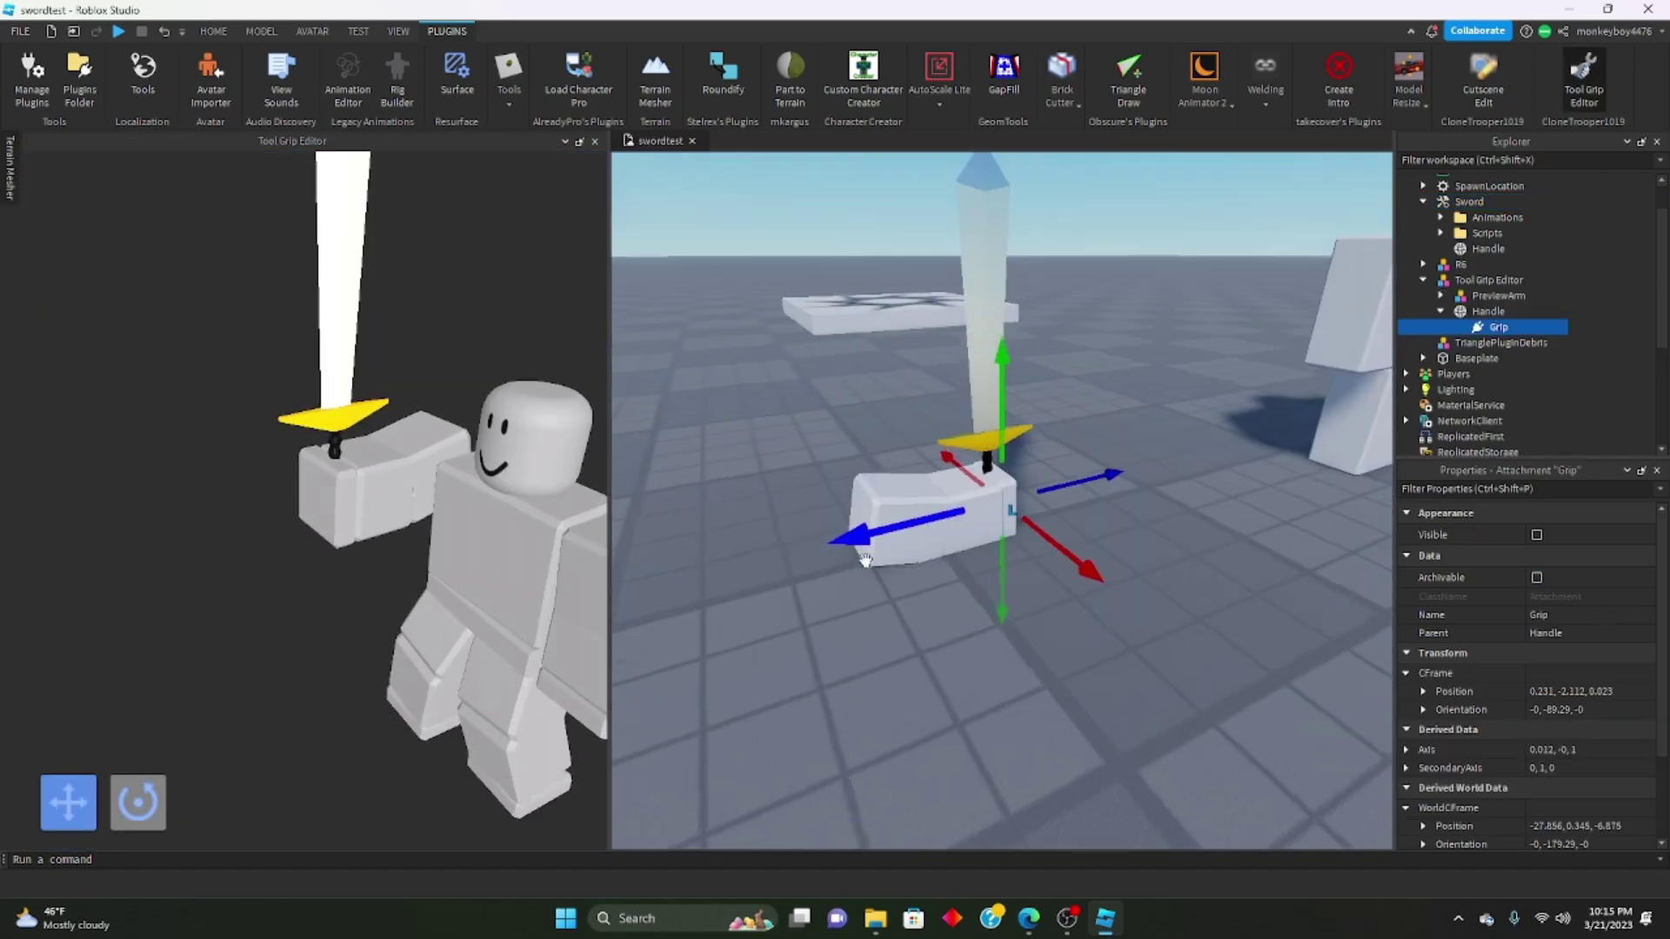
drag(1005, 428, 1009, 401)
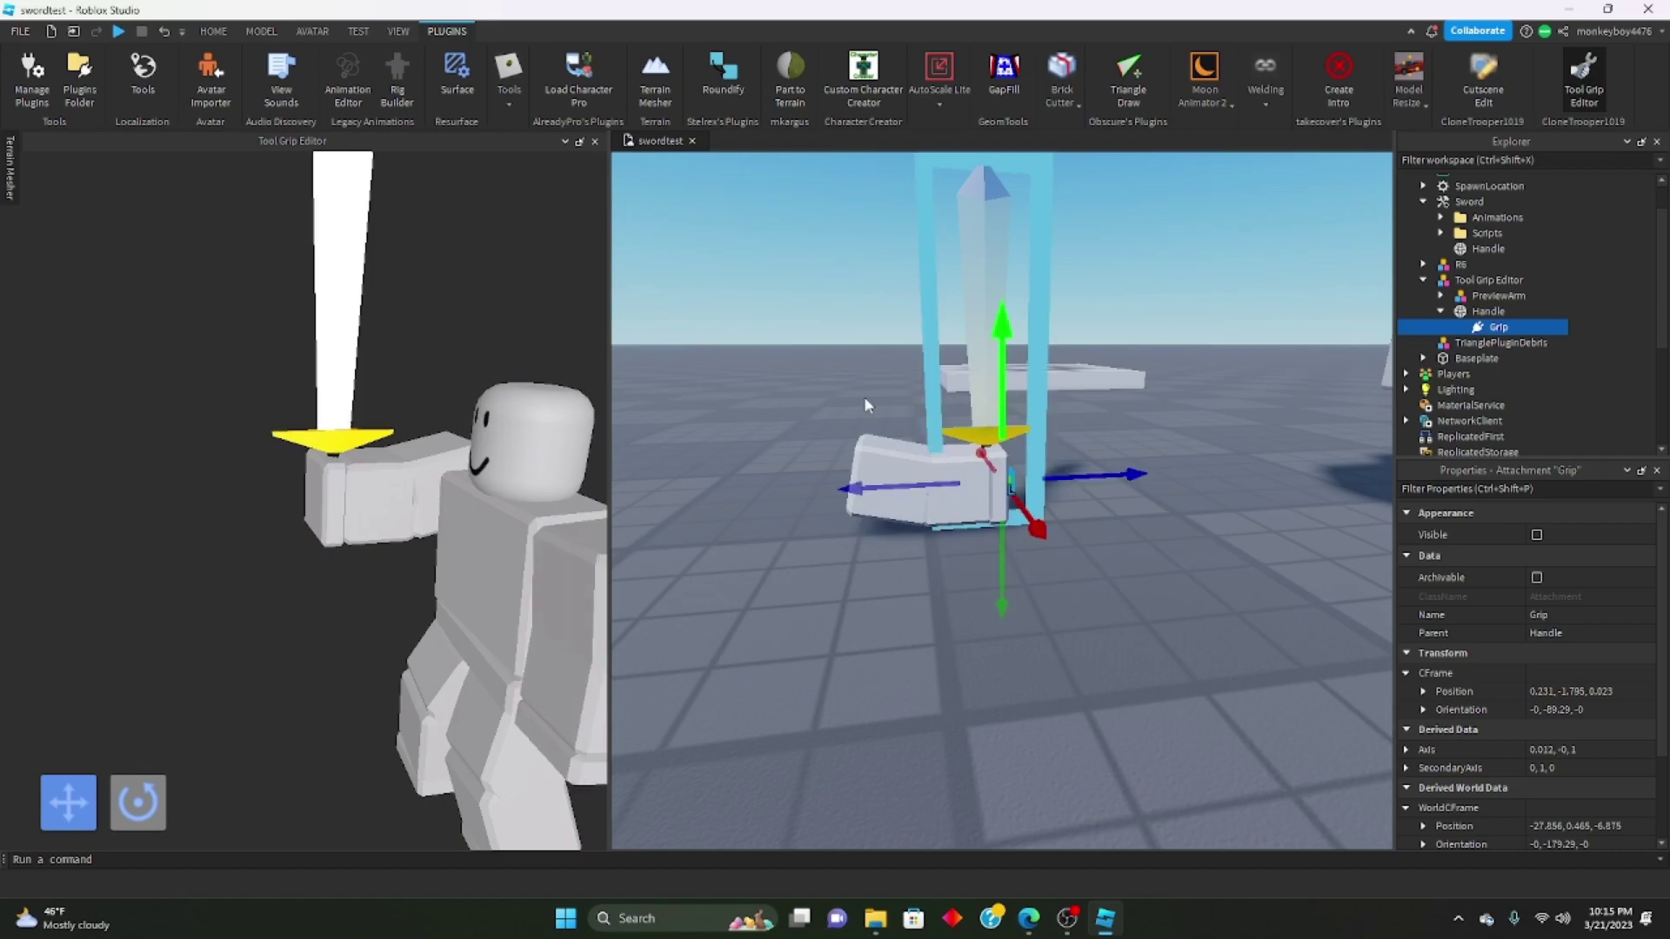
click(595, 142)
Run a brief playtest, stop it, and move the Sword tool from Workspace into StarterPack.
key(F5)
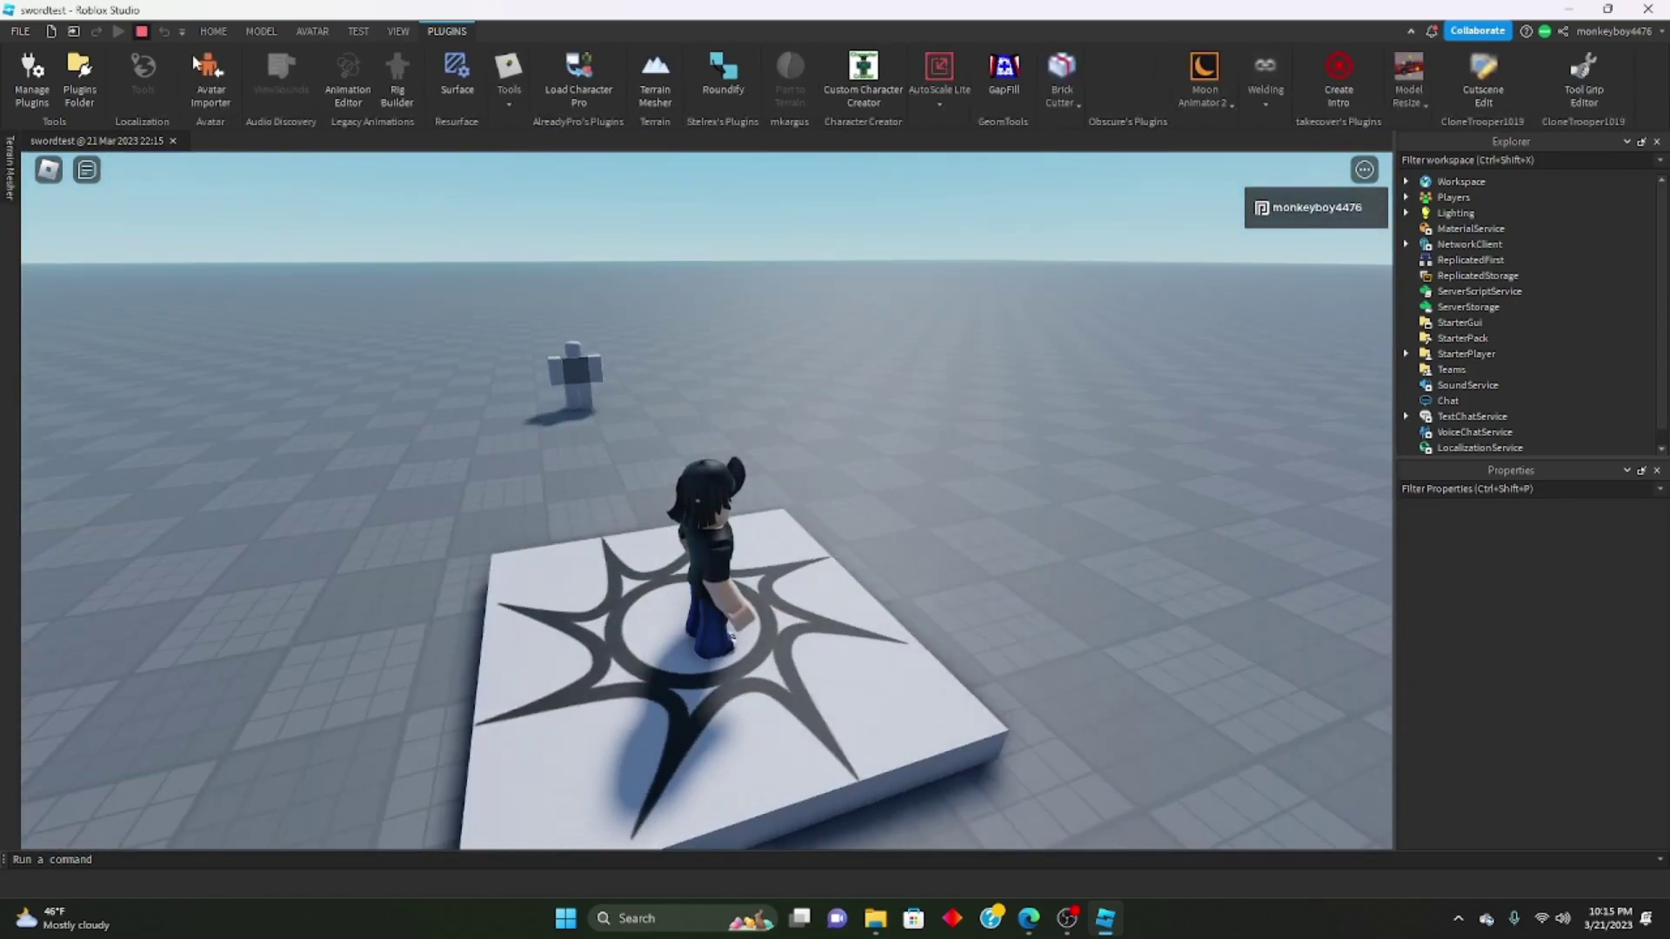
key(shift+F5)
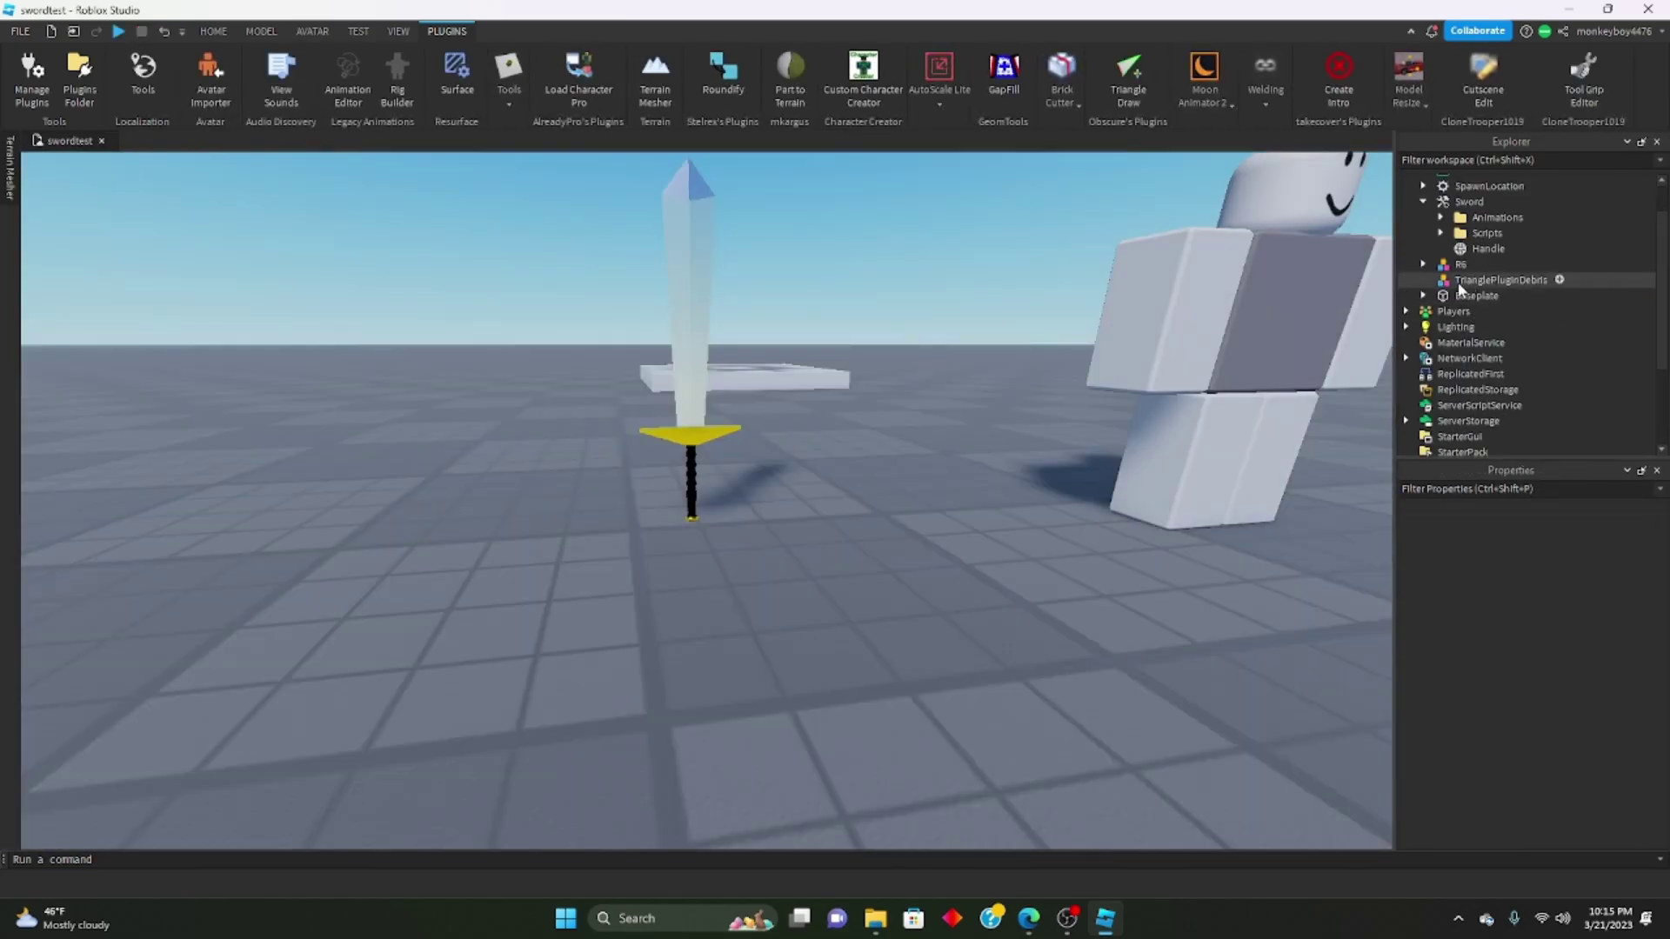
drag(1451, 209, 1482, 362)
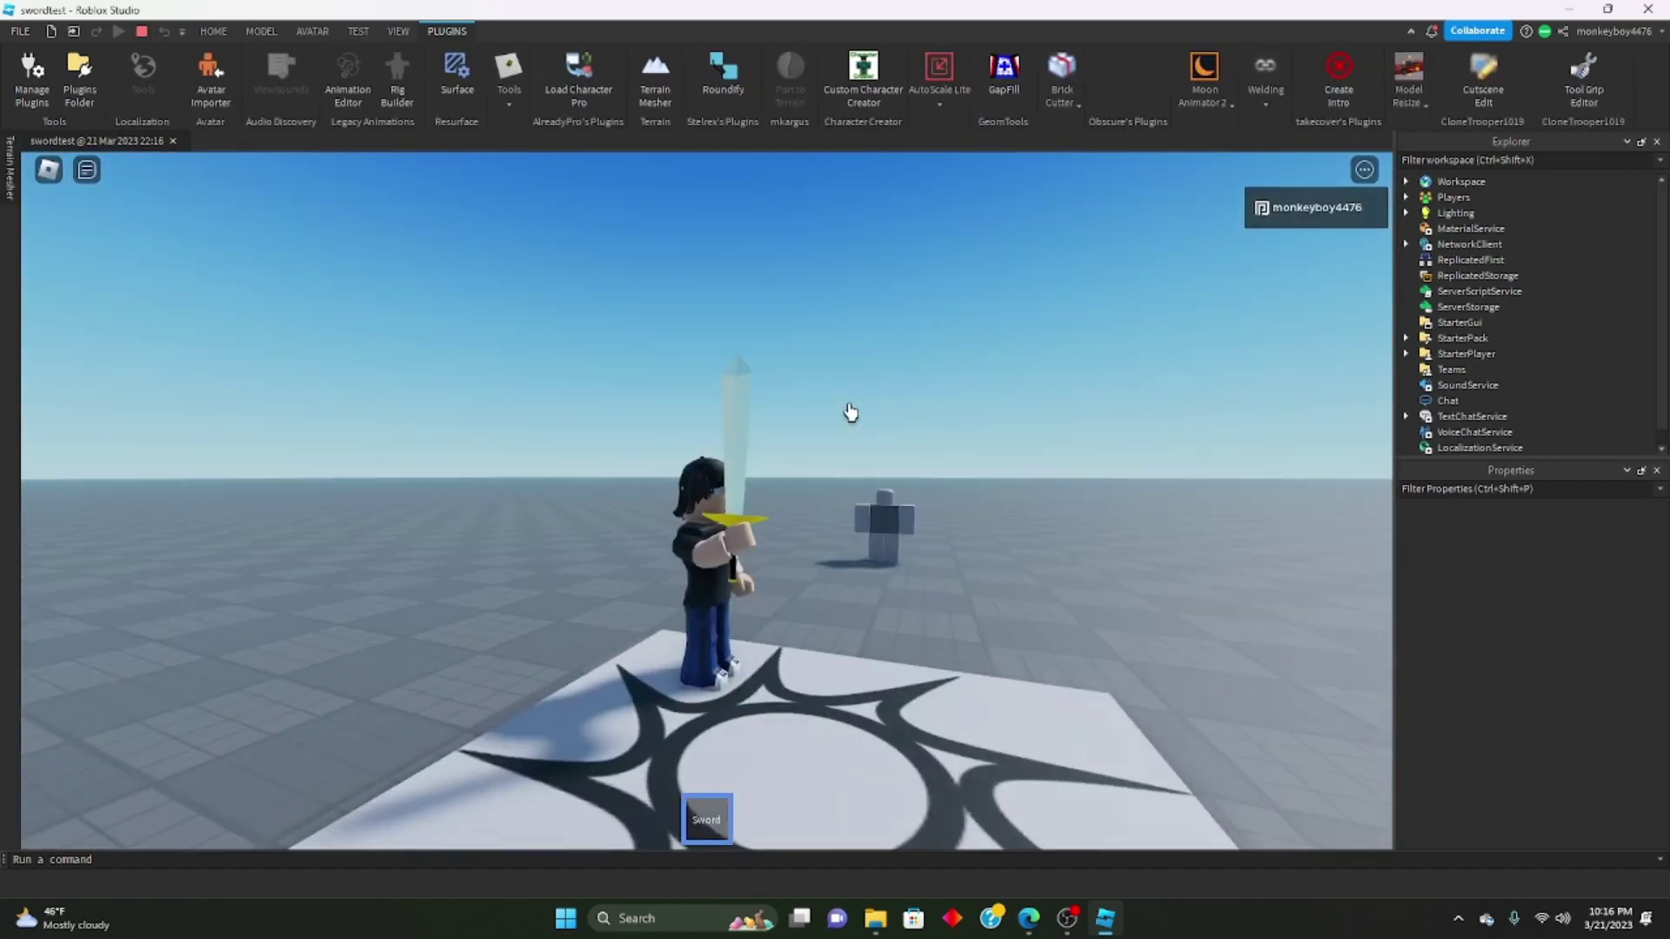
Playtest the equipped sword by walking the character off the spawn location and swinging it while viewing from several angles.
right_drag(833, 412, 834, 413)
key(w)
click(834, 412)
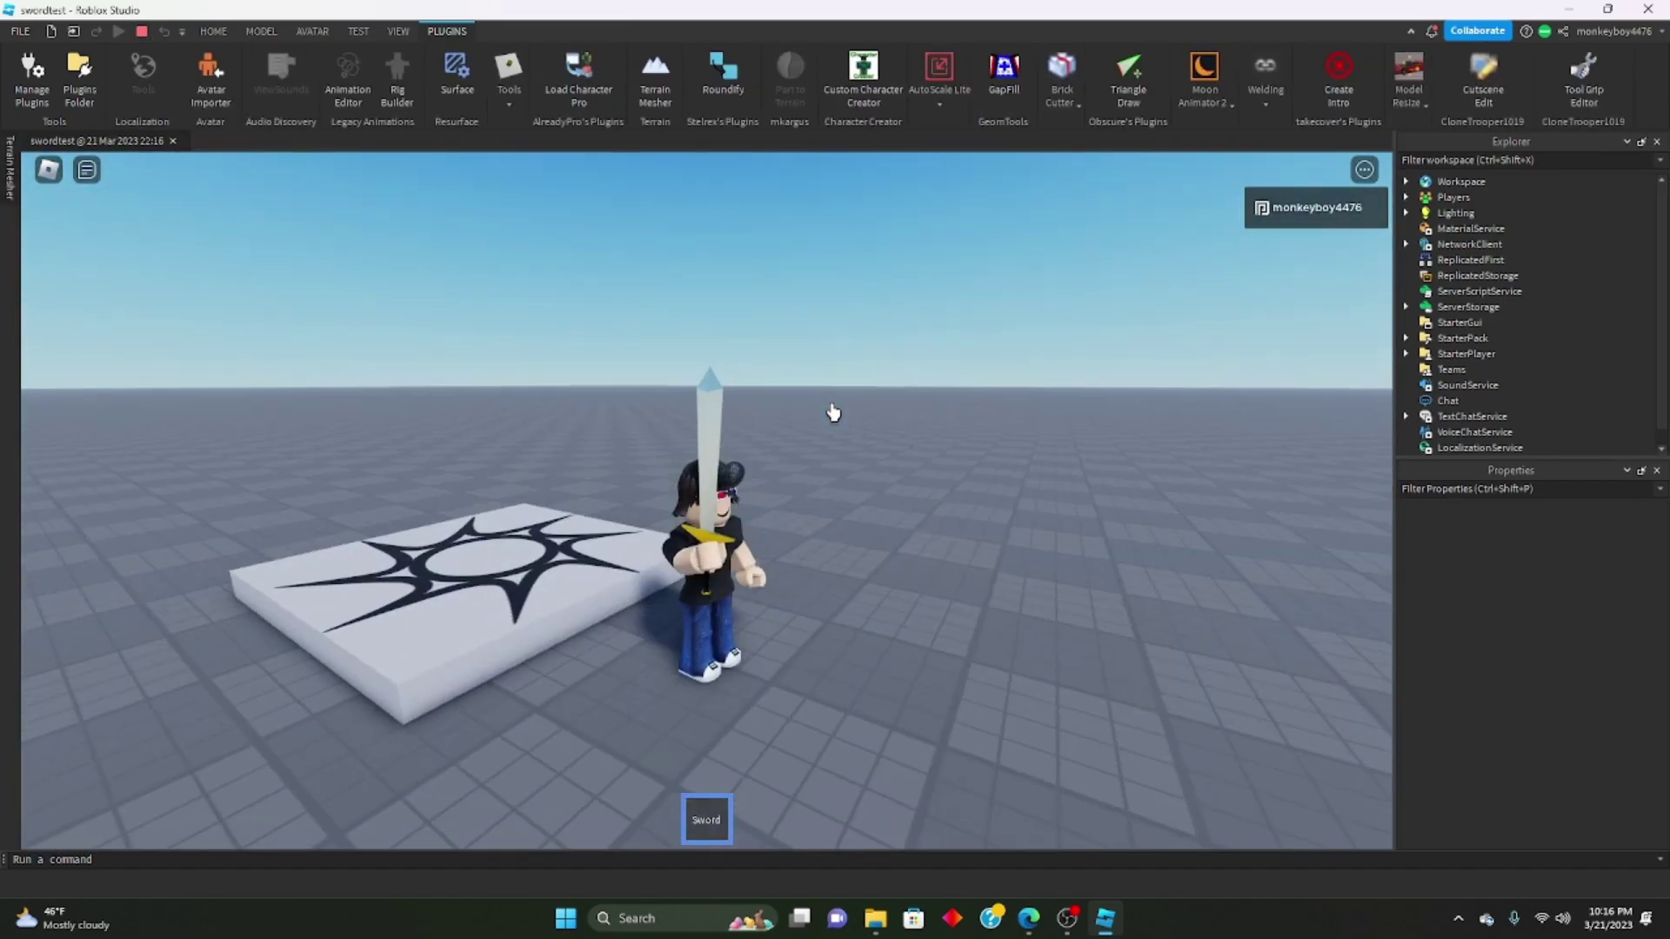
key(w)
right_drag(833, 413, 833, 412)
click(834, 412)
Turn on shift lock and circle the R6 dummy with the character, swinging the sword at it repeatedly.
key(shift)
click(706, 501)
key(a)
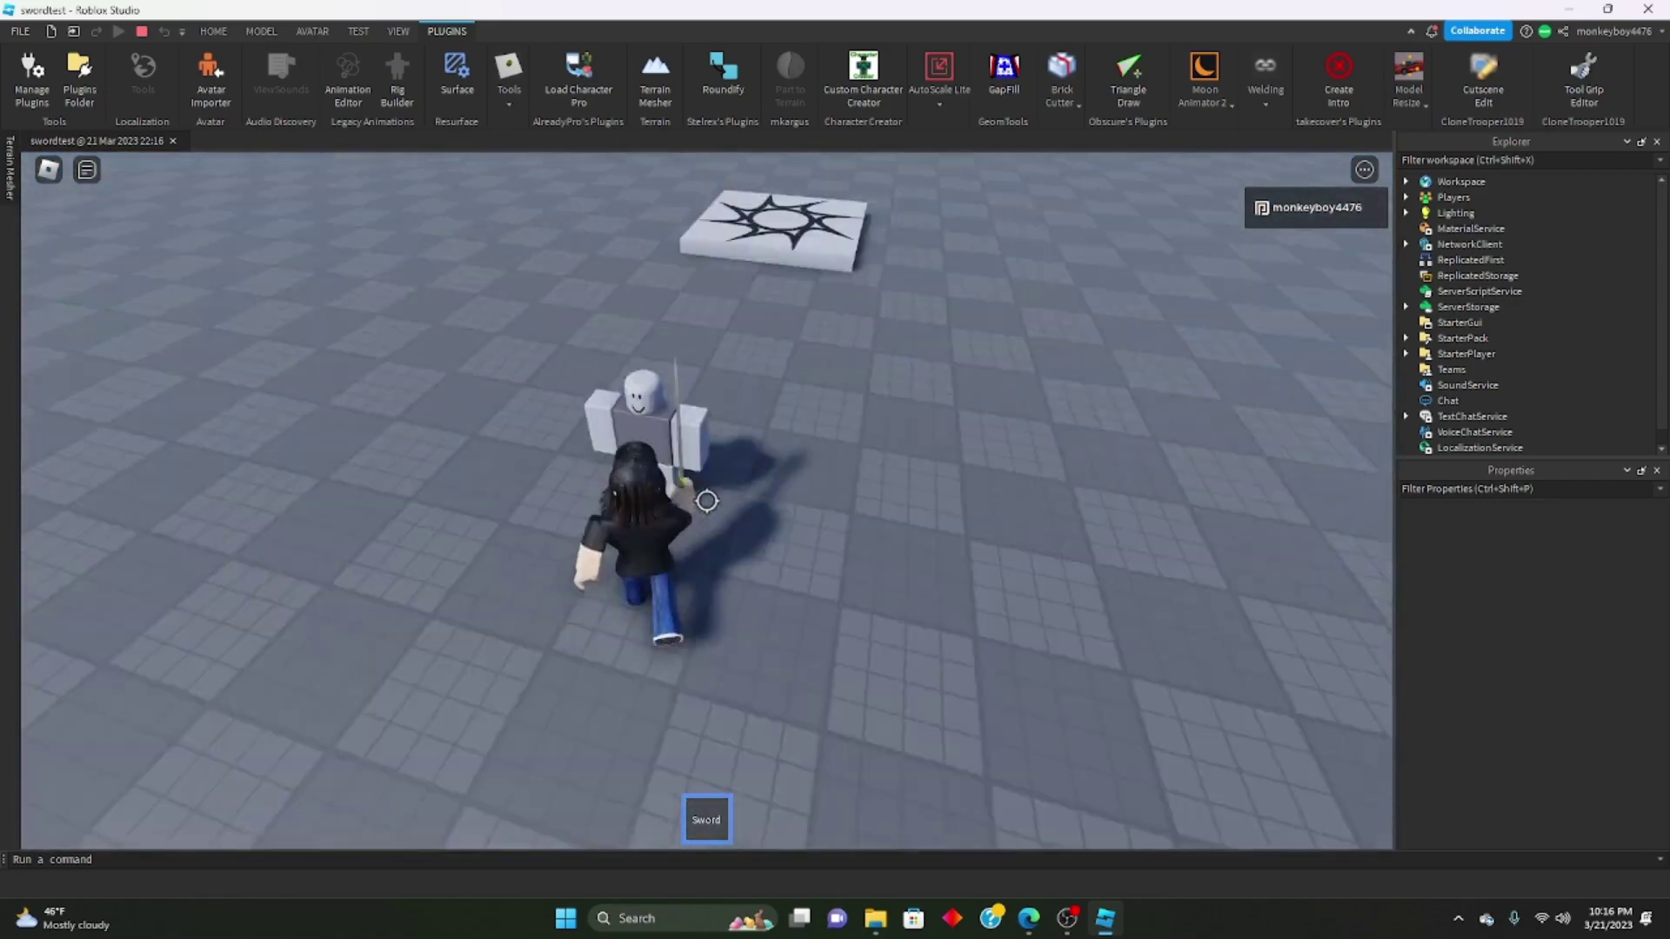
key(w)
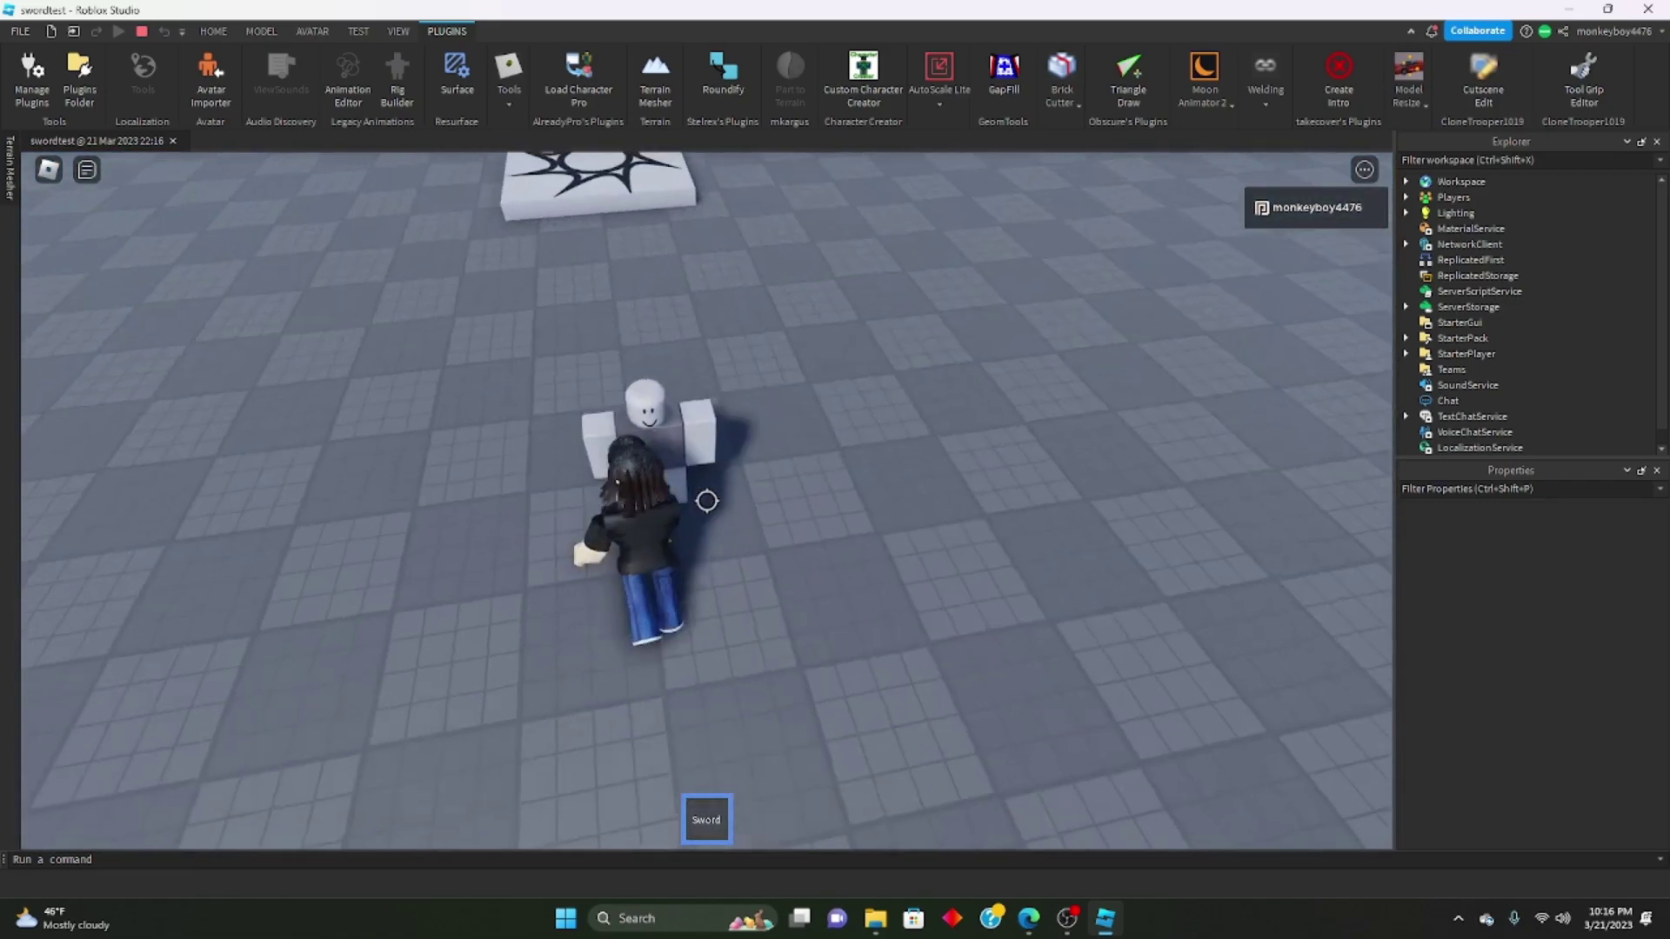
key(d)
key(a)
click(706, 501)
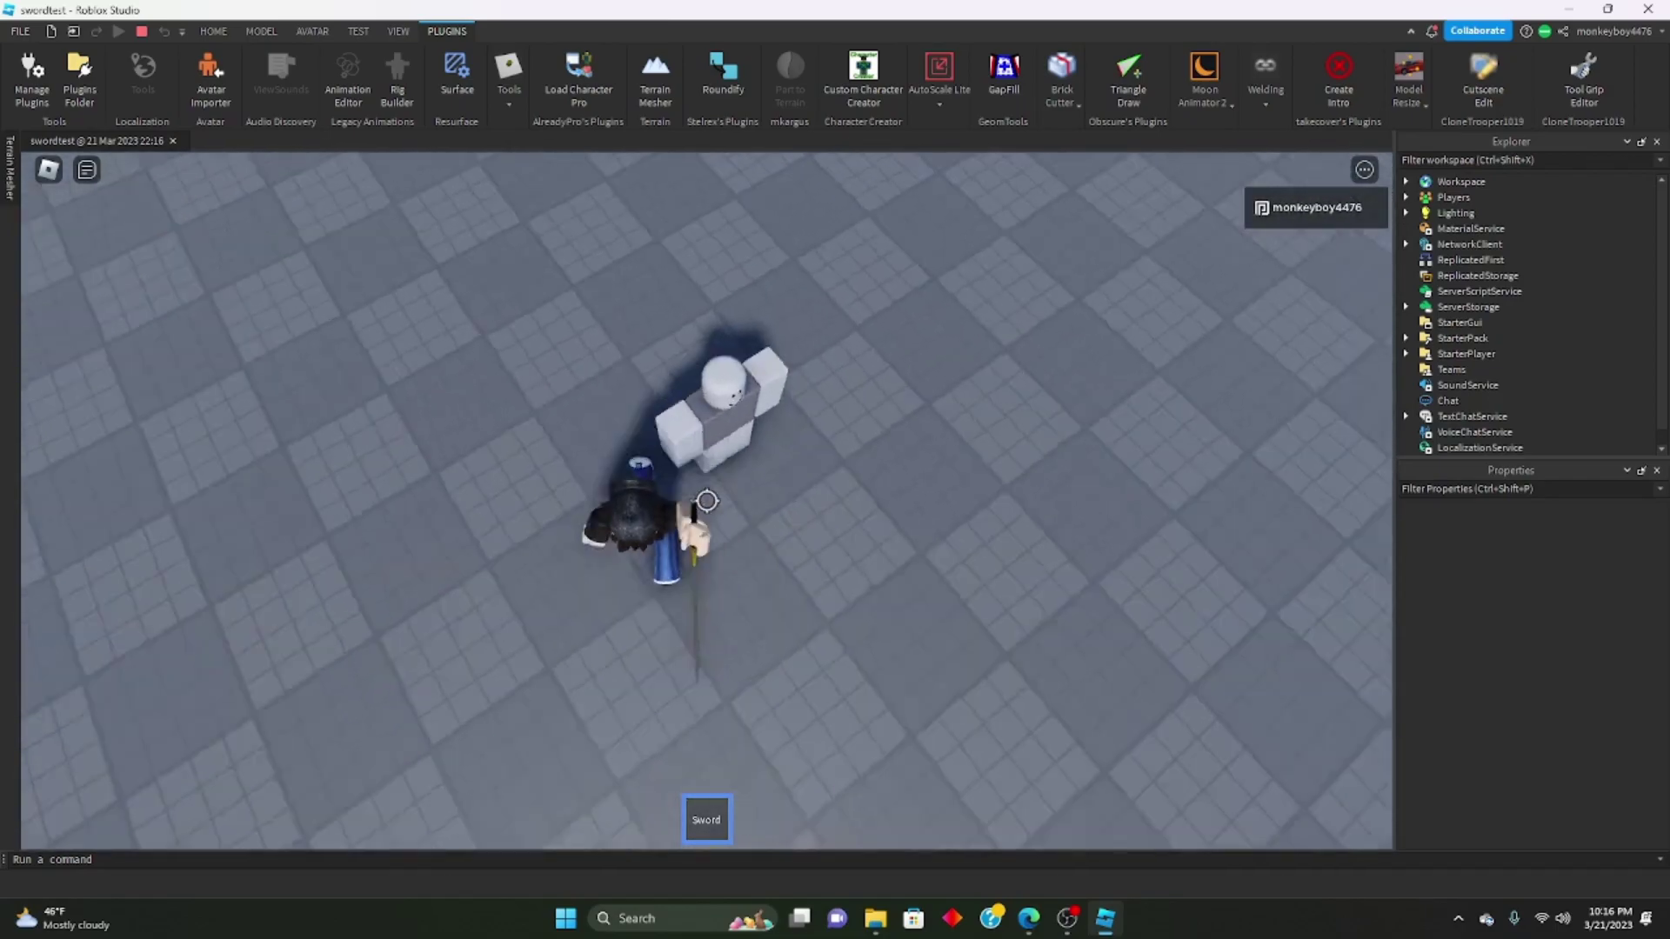
key(d)
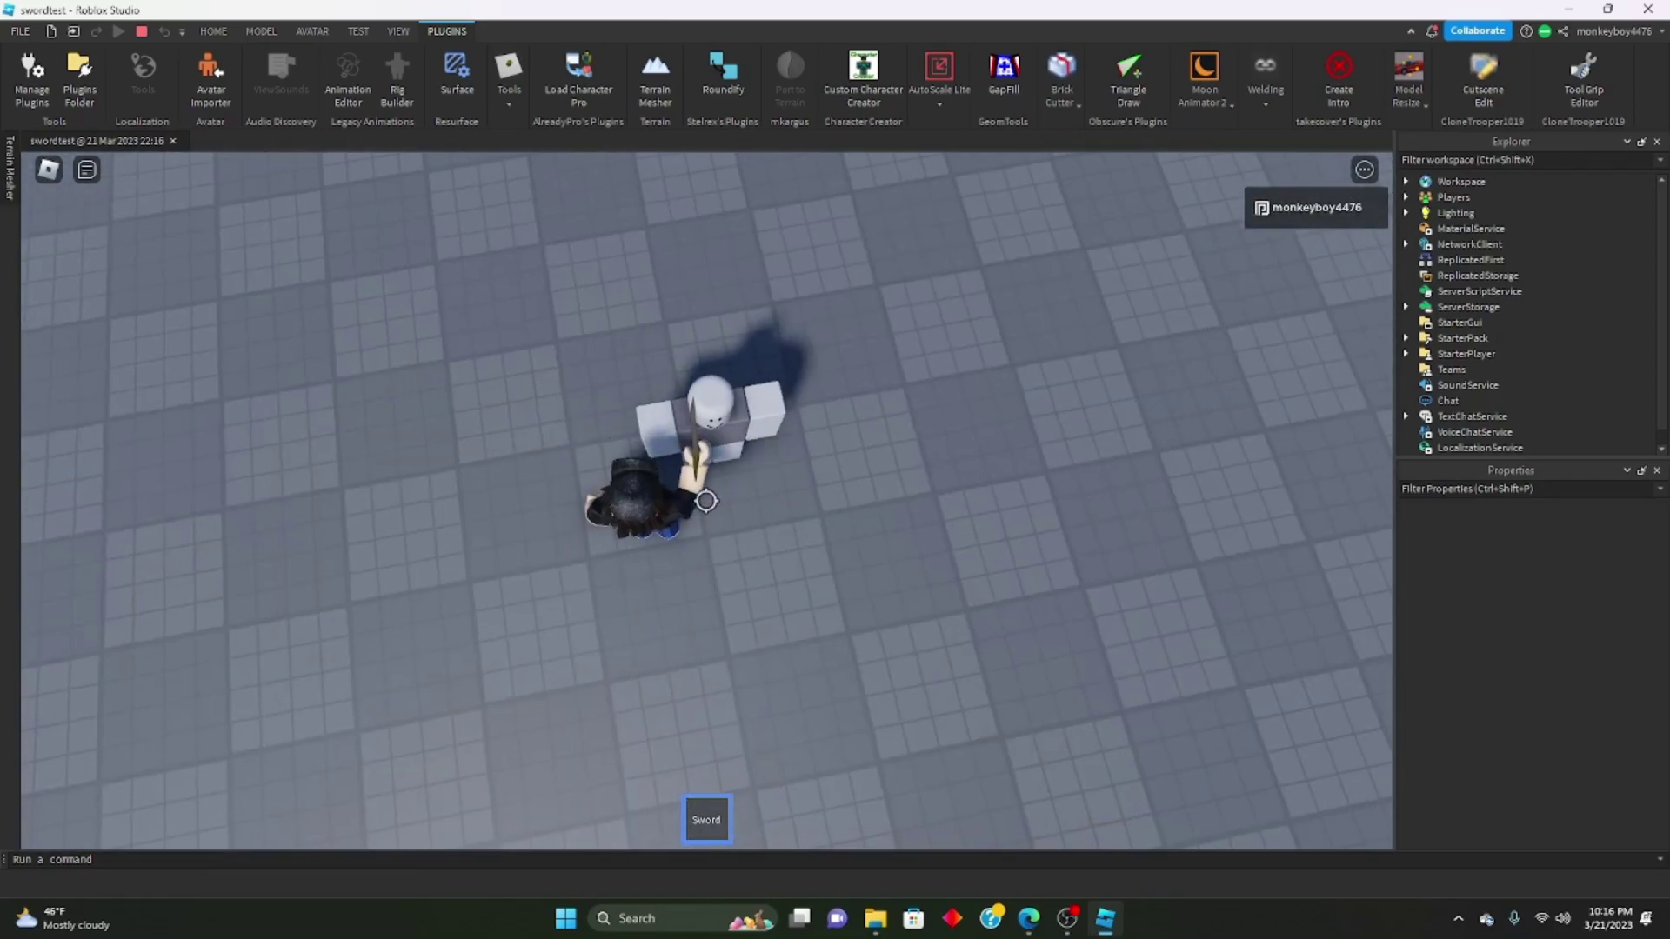
click(706, 501)
key(d)
click(707, 501)
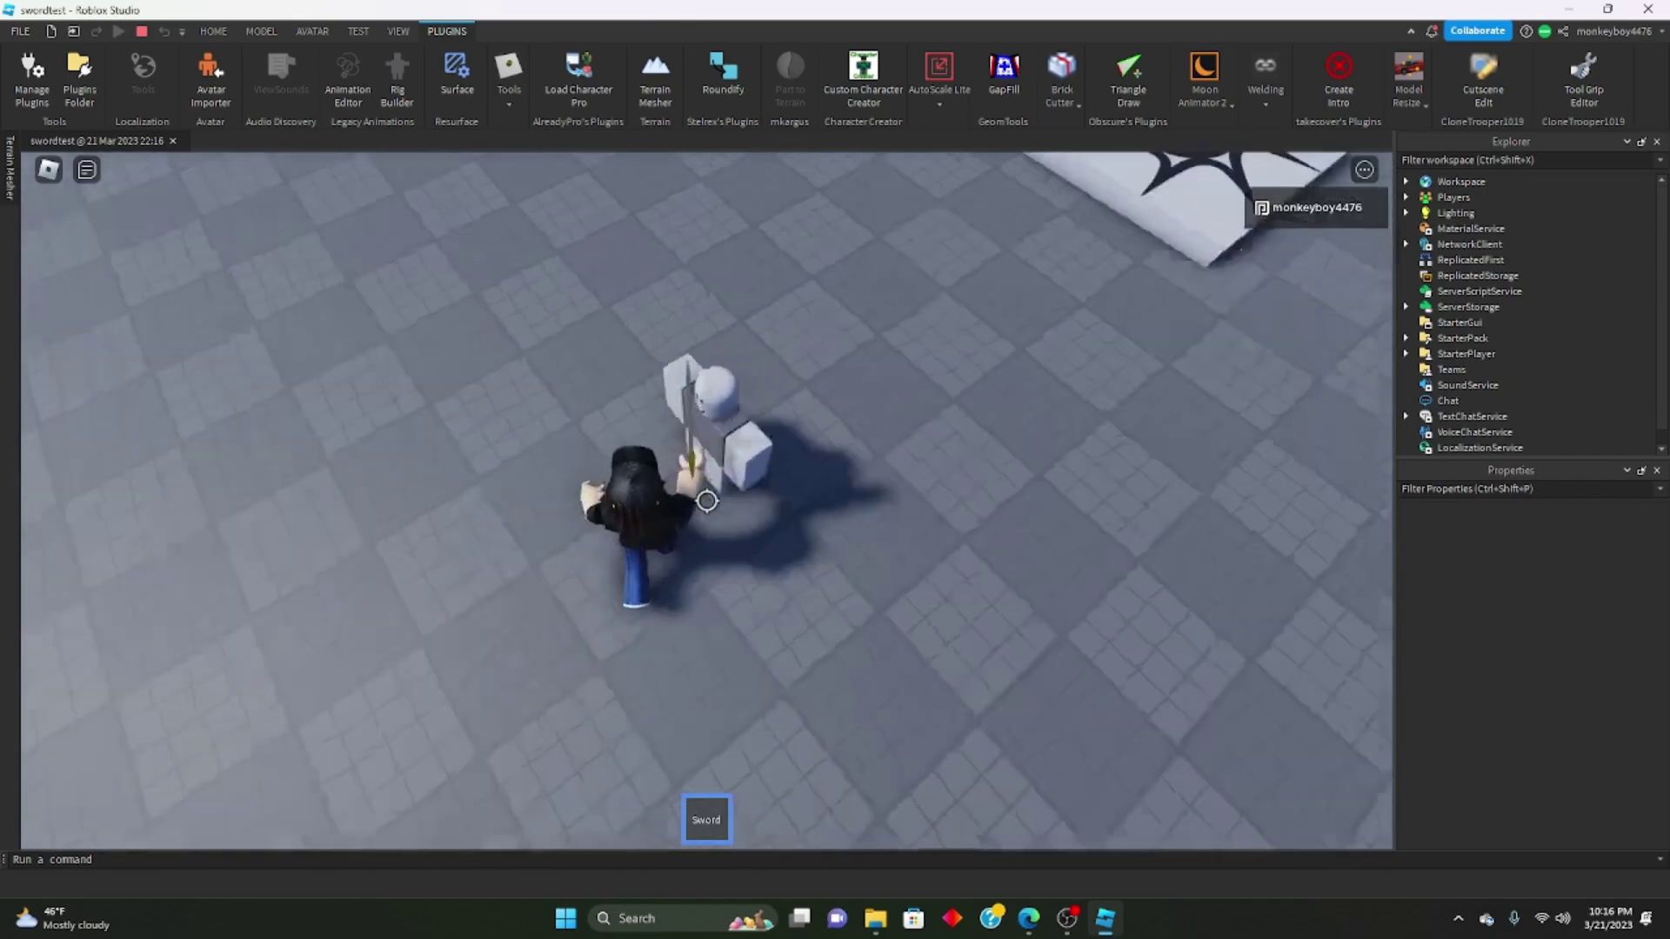
Swing the sword beside the R6 dummy, turn off shift lock to view the character from the side, and stop the playtest.
key(a)
click(706, 501)
key(w)
key(shift)
right_drag(706, 501, 726, 501)
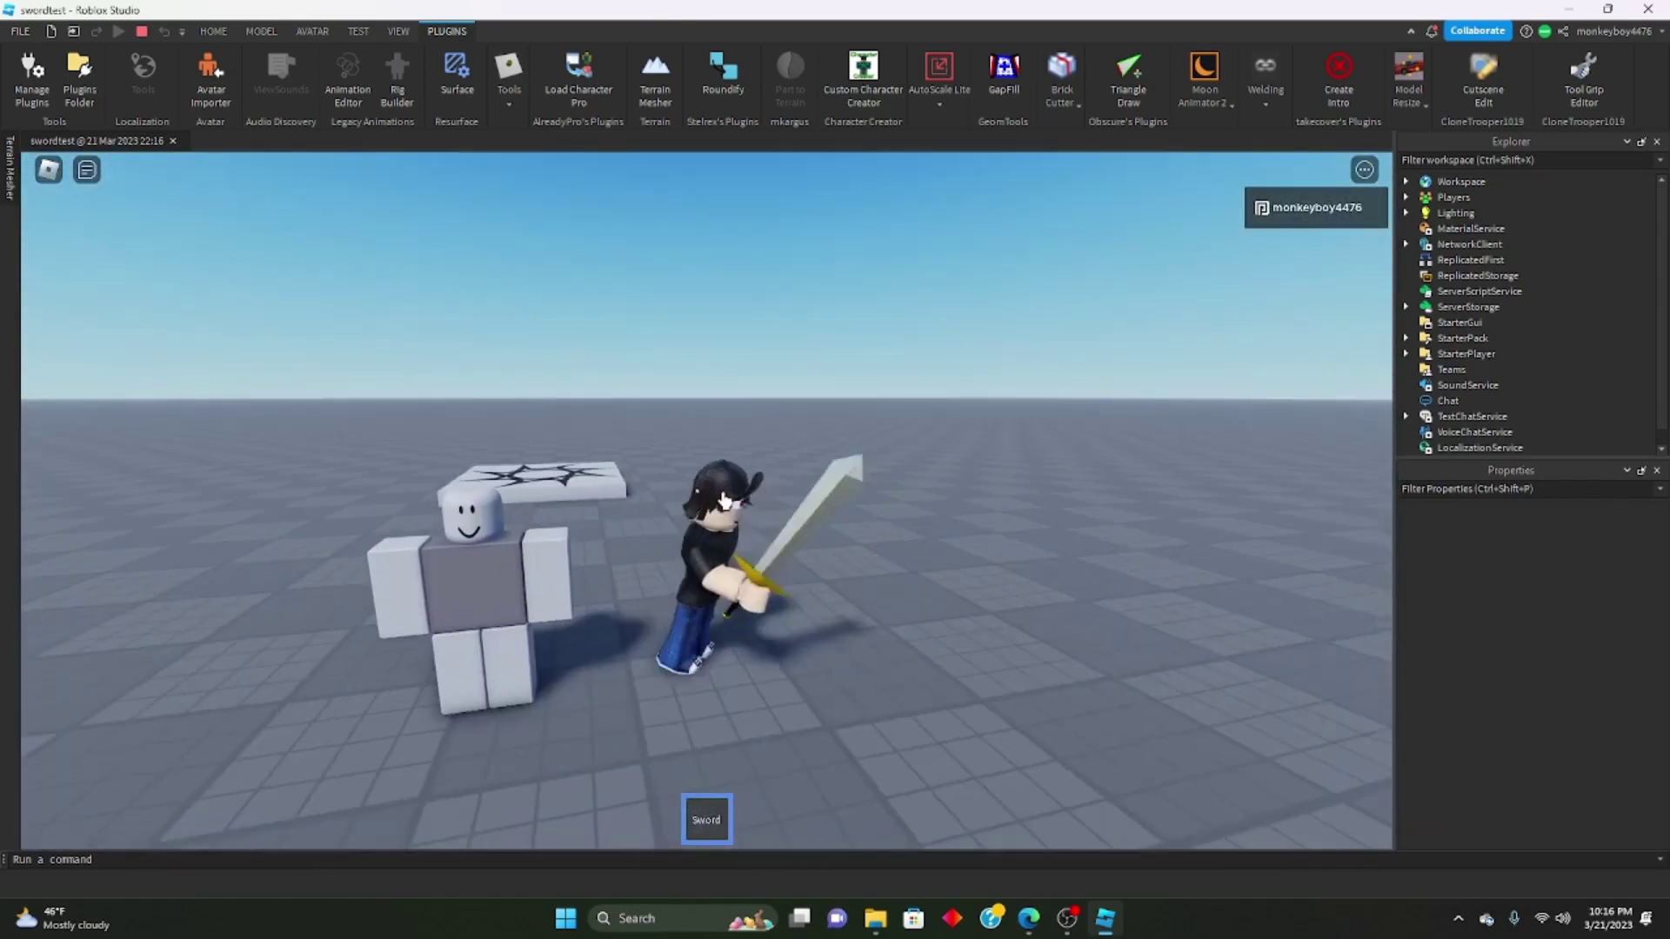
click(140, 35)
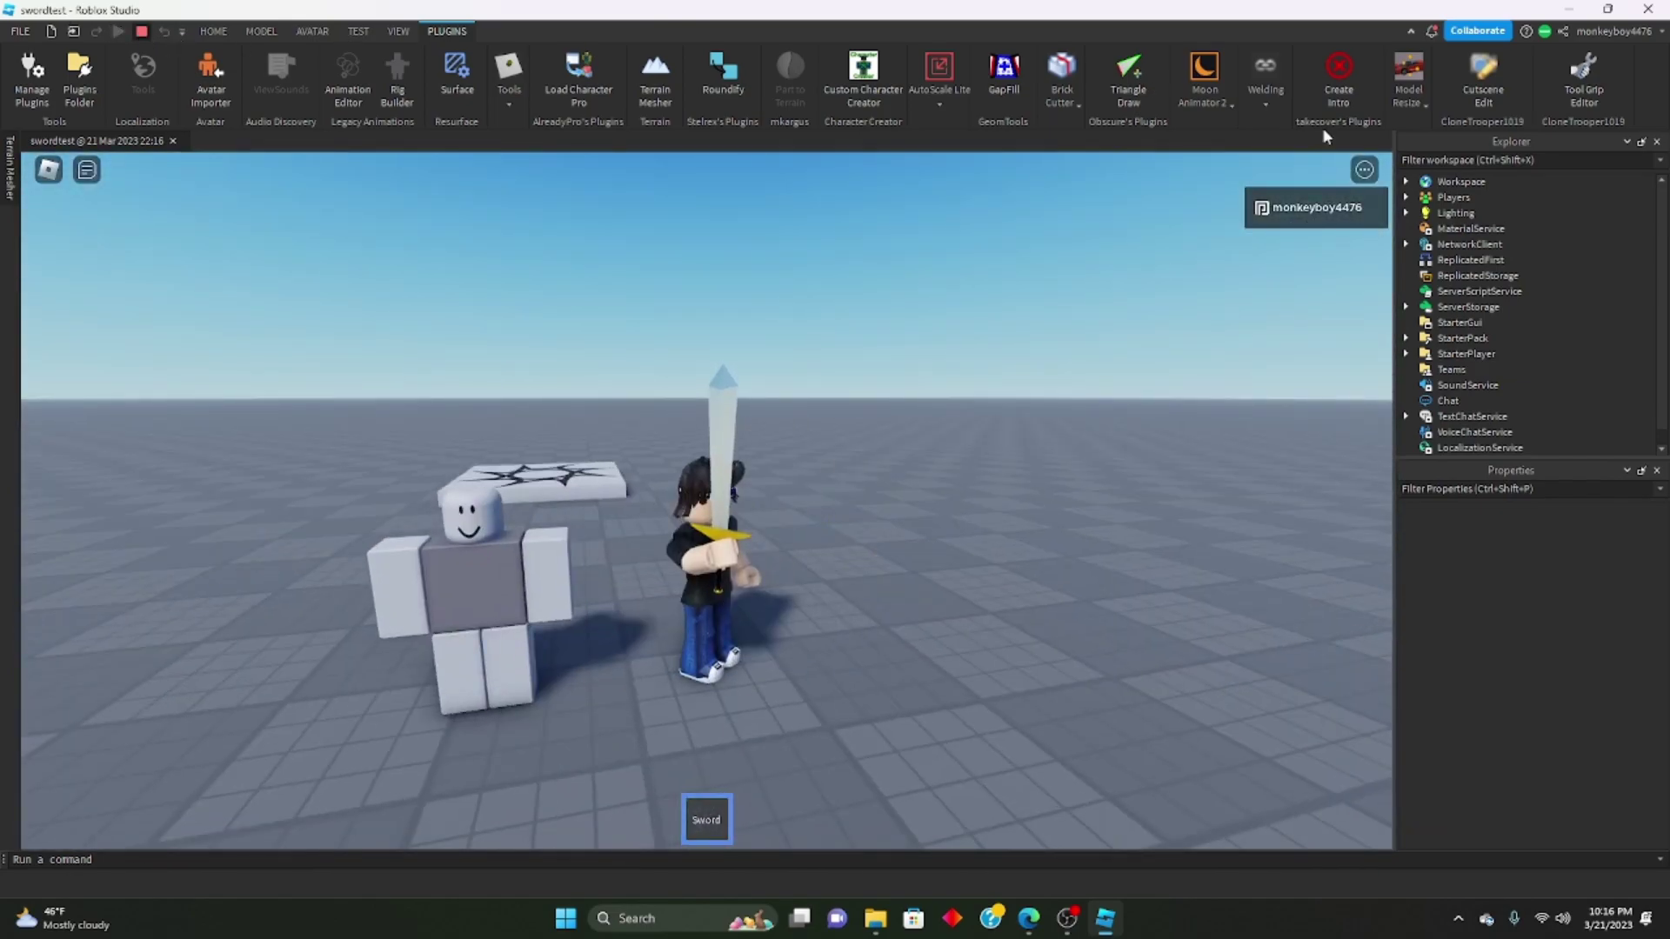
key(shift+F5)
In the Main script inside the StarterPack Sword's Scripts folder, set CooldownWait to 0.7.
click(1424, 345)
click(1483, 376)
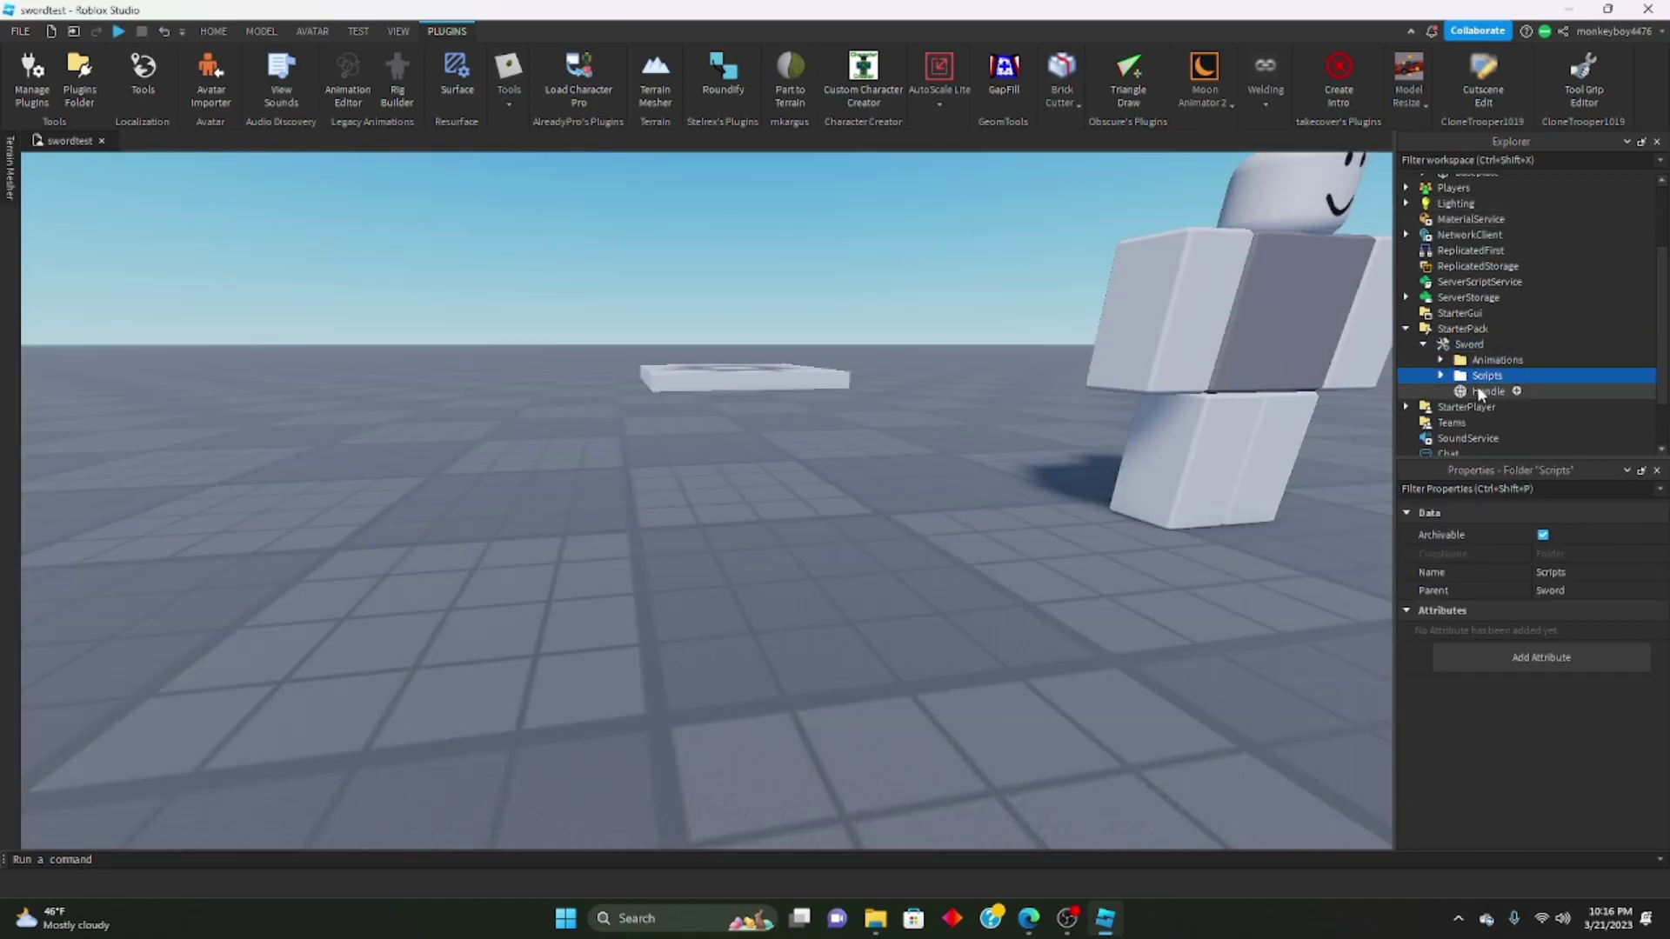
click(1441, 376)
double_click(1496, 392)
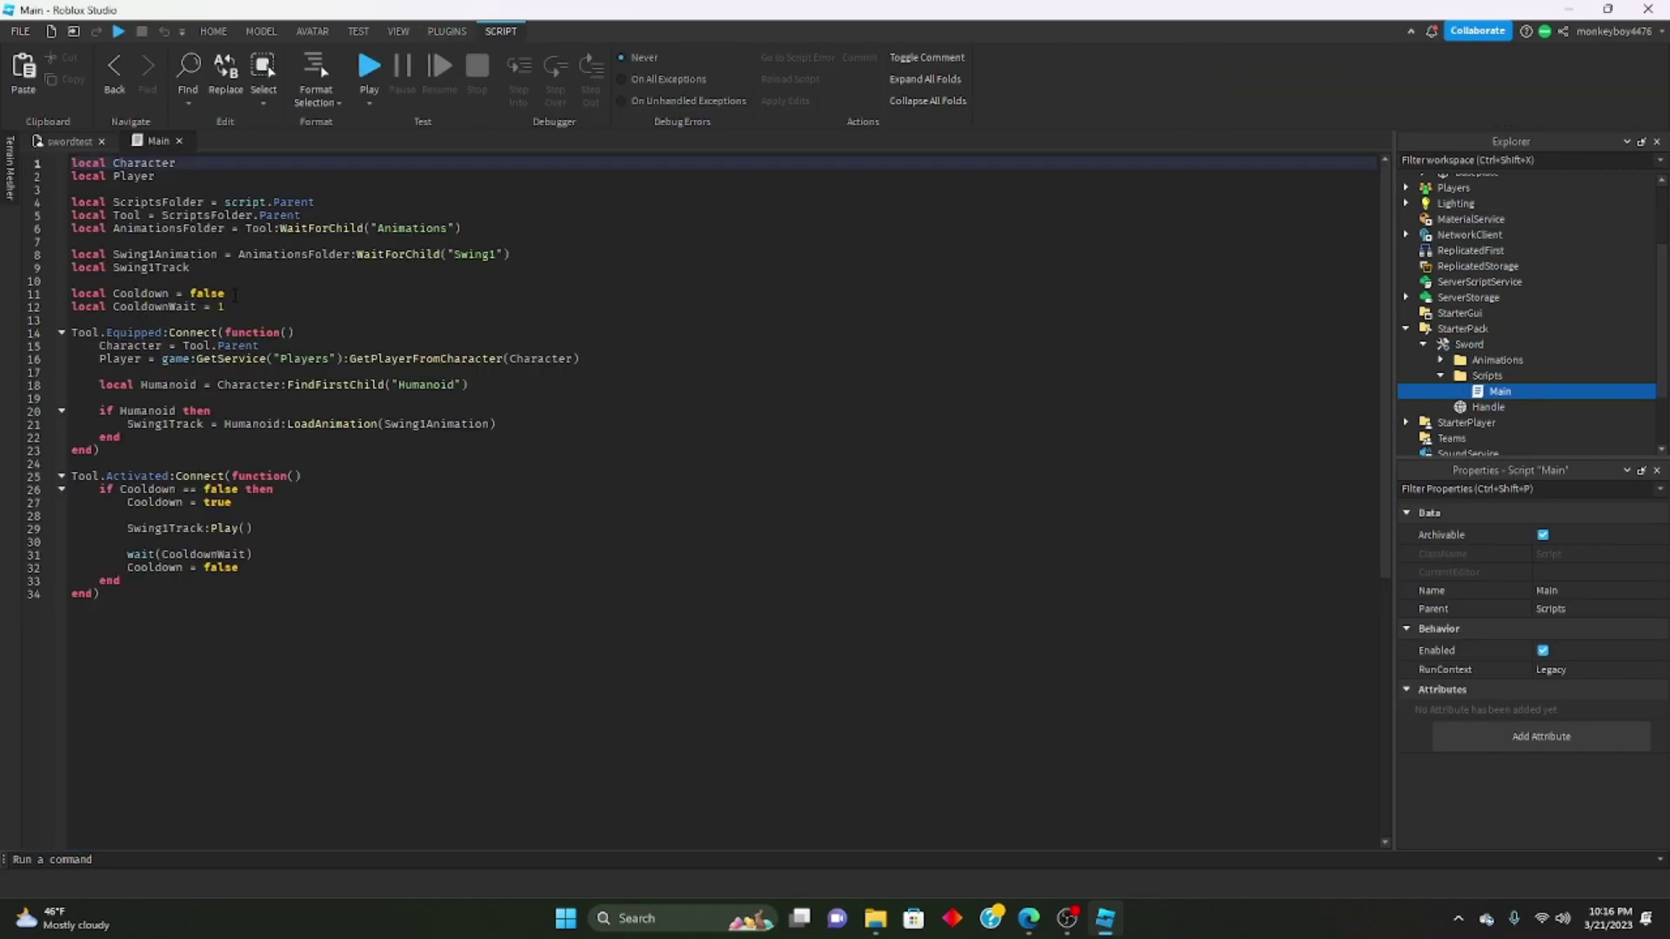
double_click(221, 307)
text(0.7)
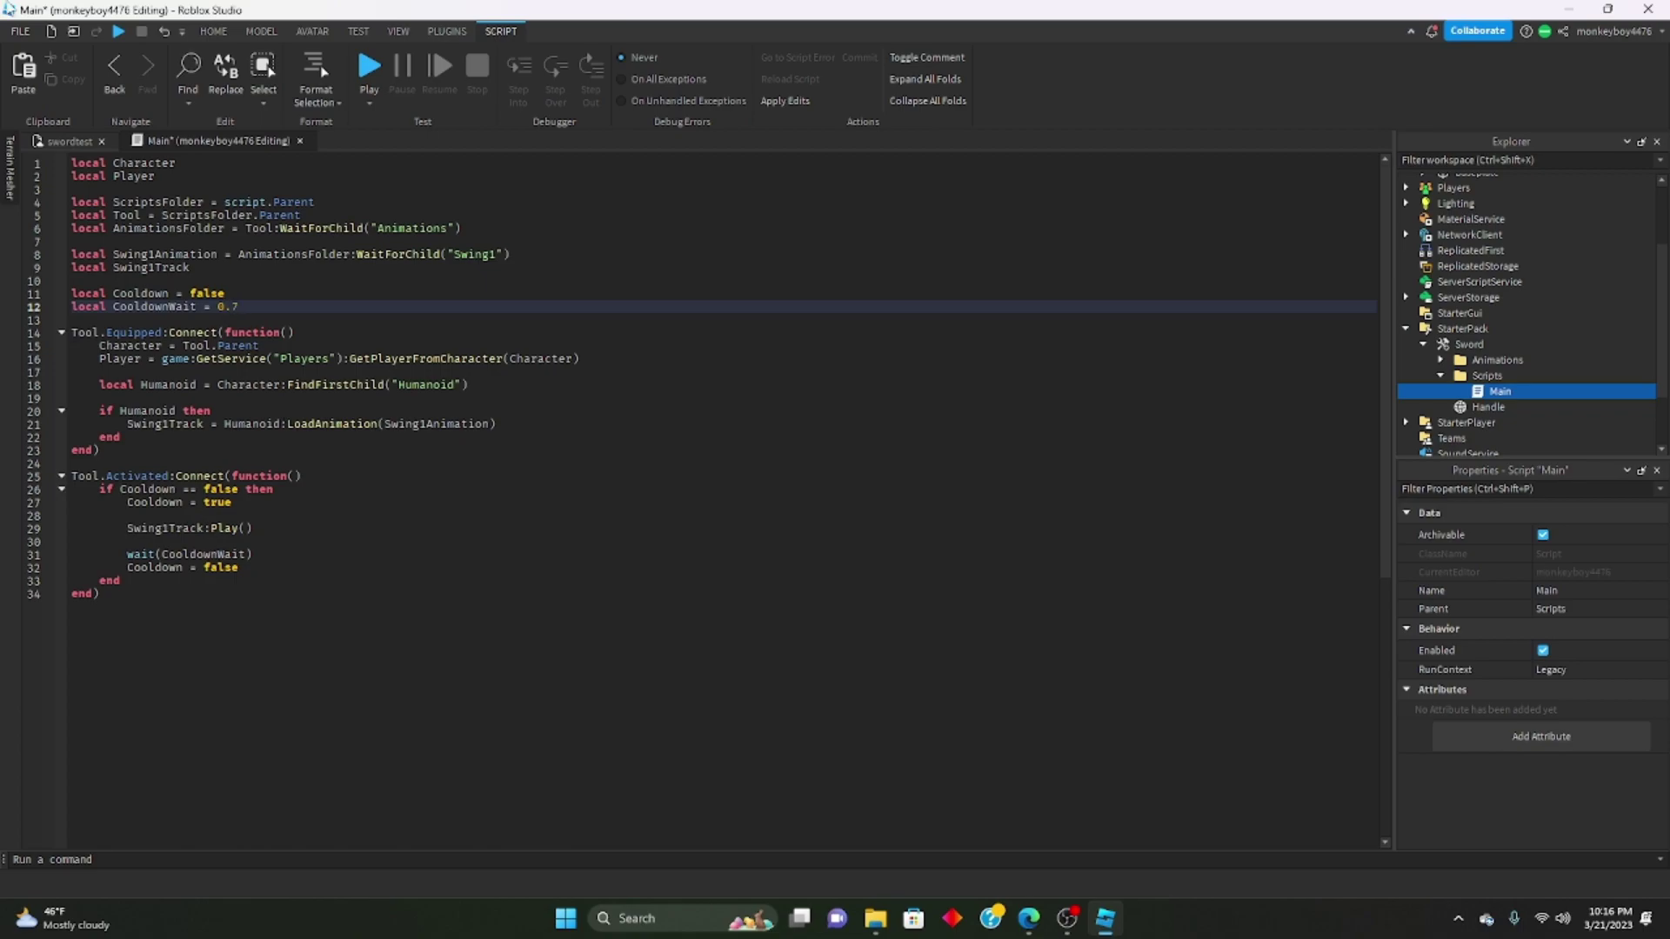
Start a playtest, equip the Sword, and swing it while walking off the spawn location to the R6 dummy.
key(F5)
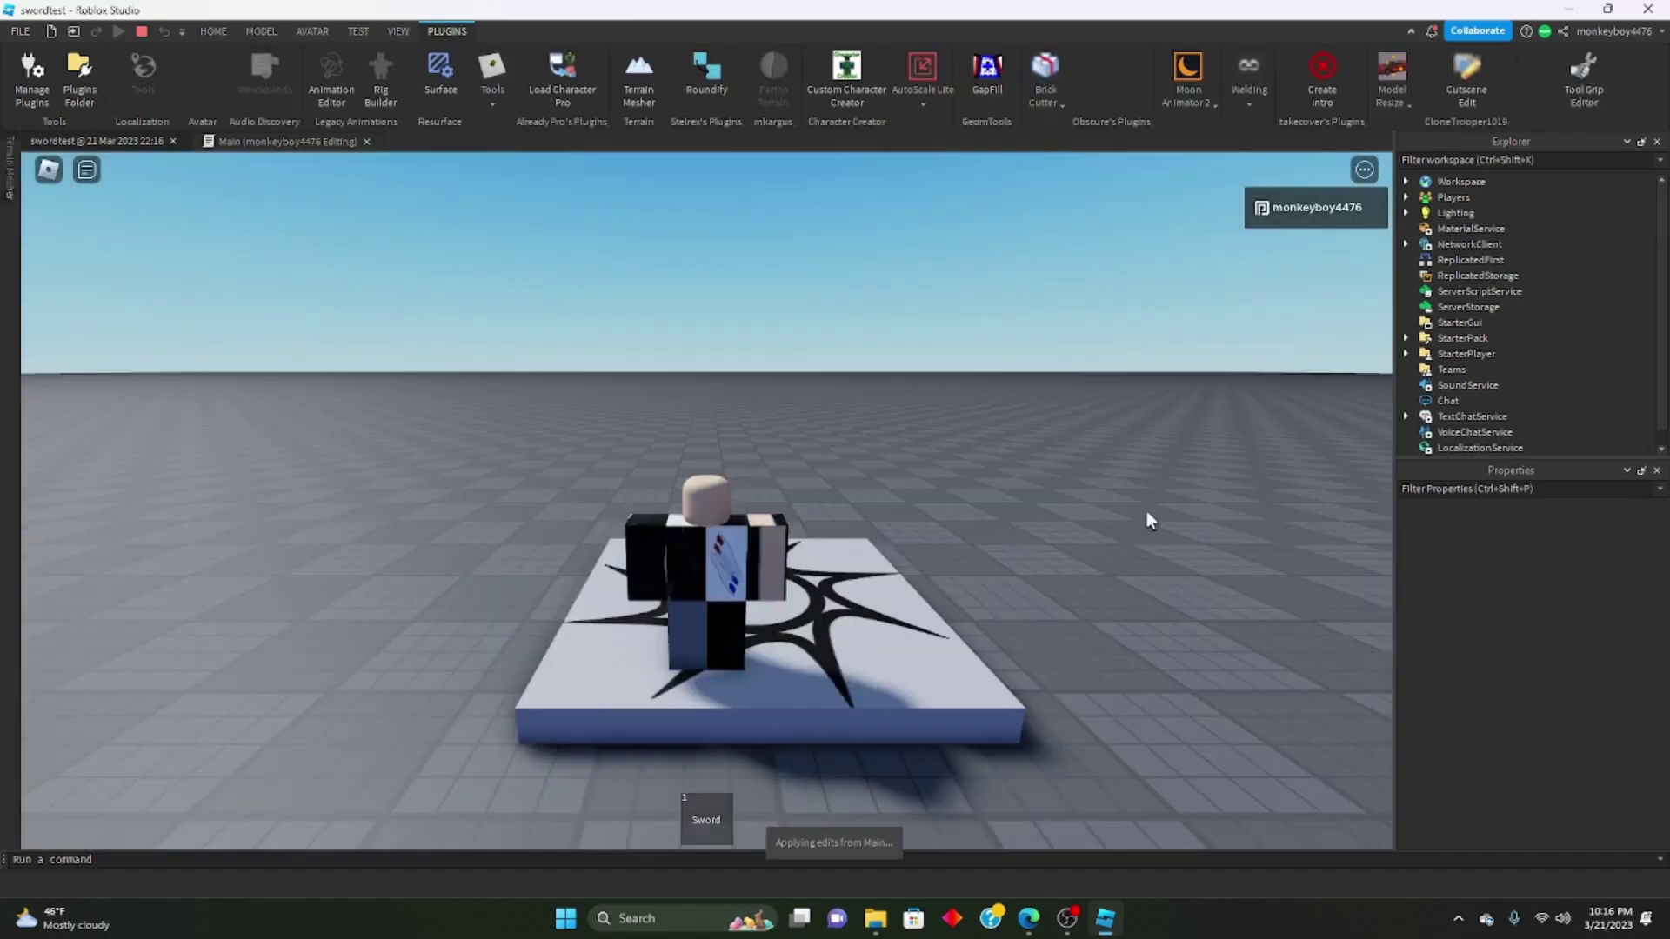
key(1)
click(992, 489)
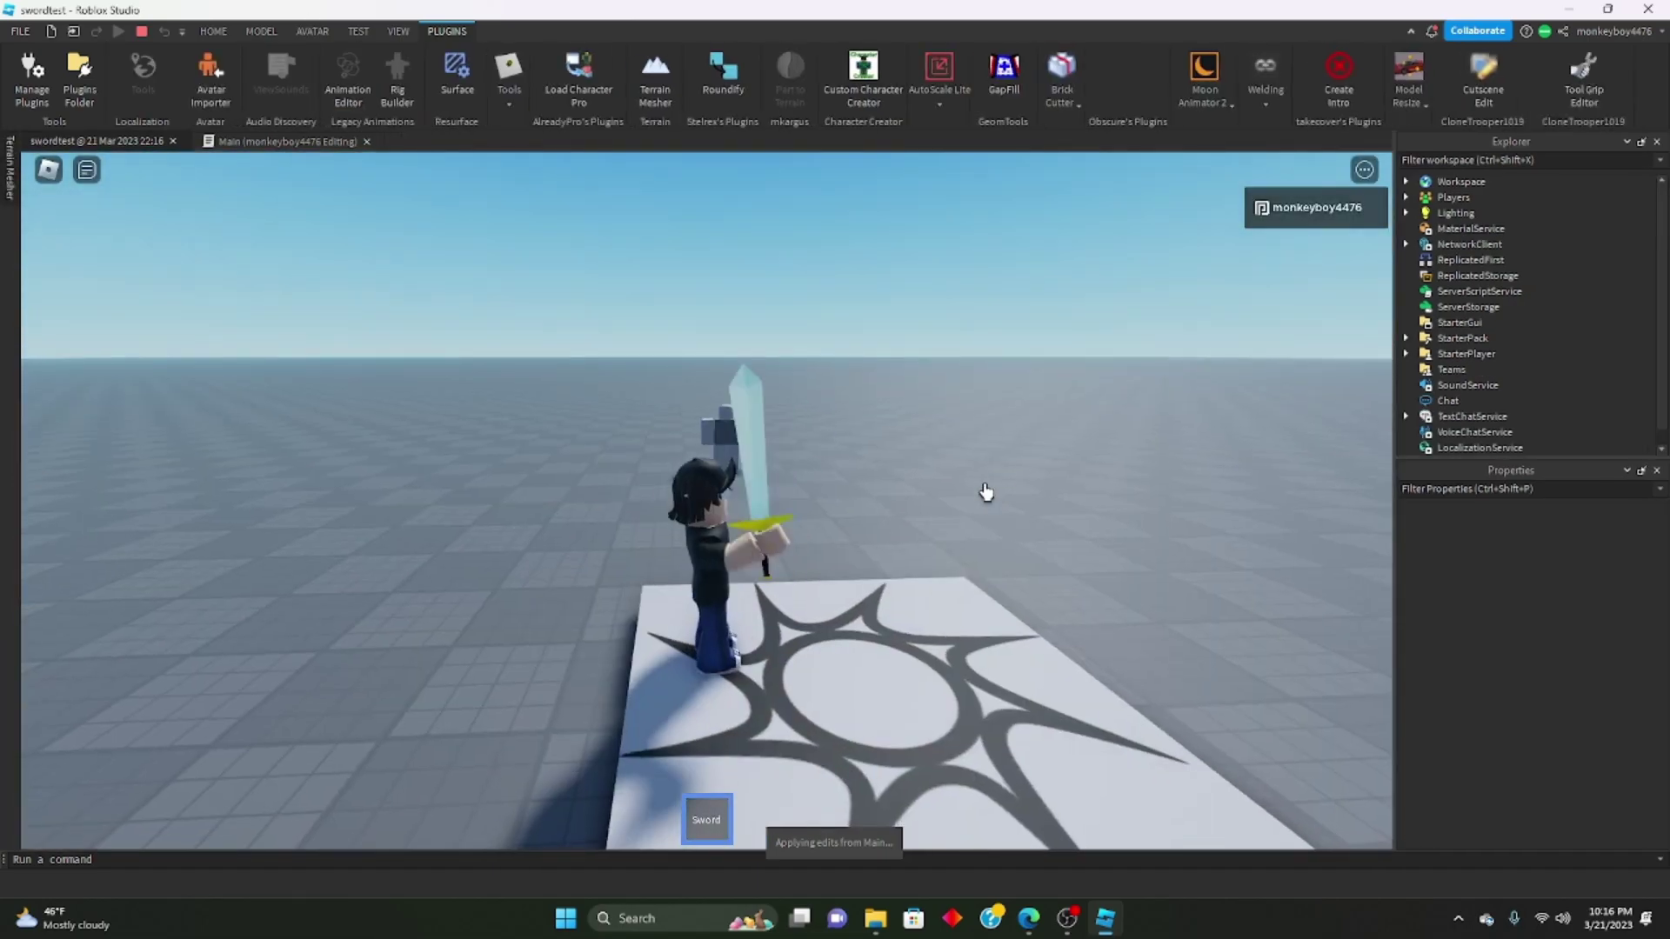
mouse_move(986, 493)
right_down()
mouse_move(1003, 492)
mouse_move(980, 492)
right_up()
click(981, 492)
key(w)
key(shift)
click(706, 501)
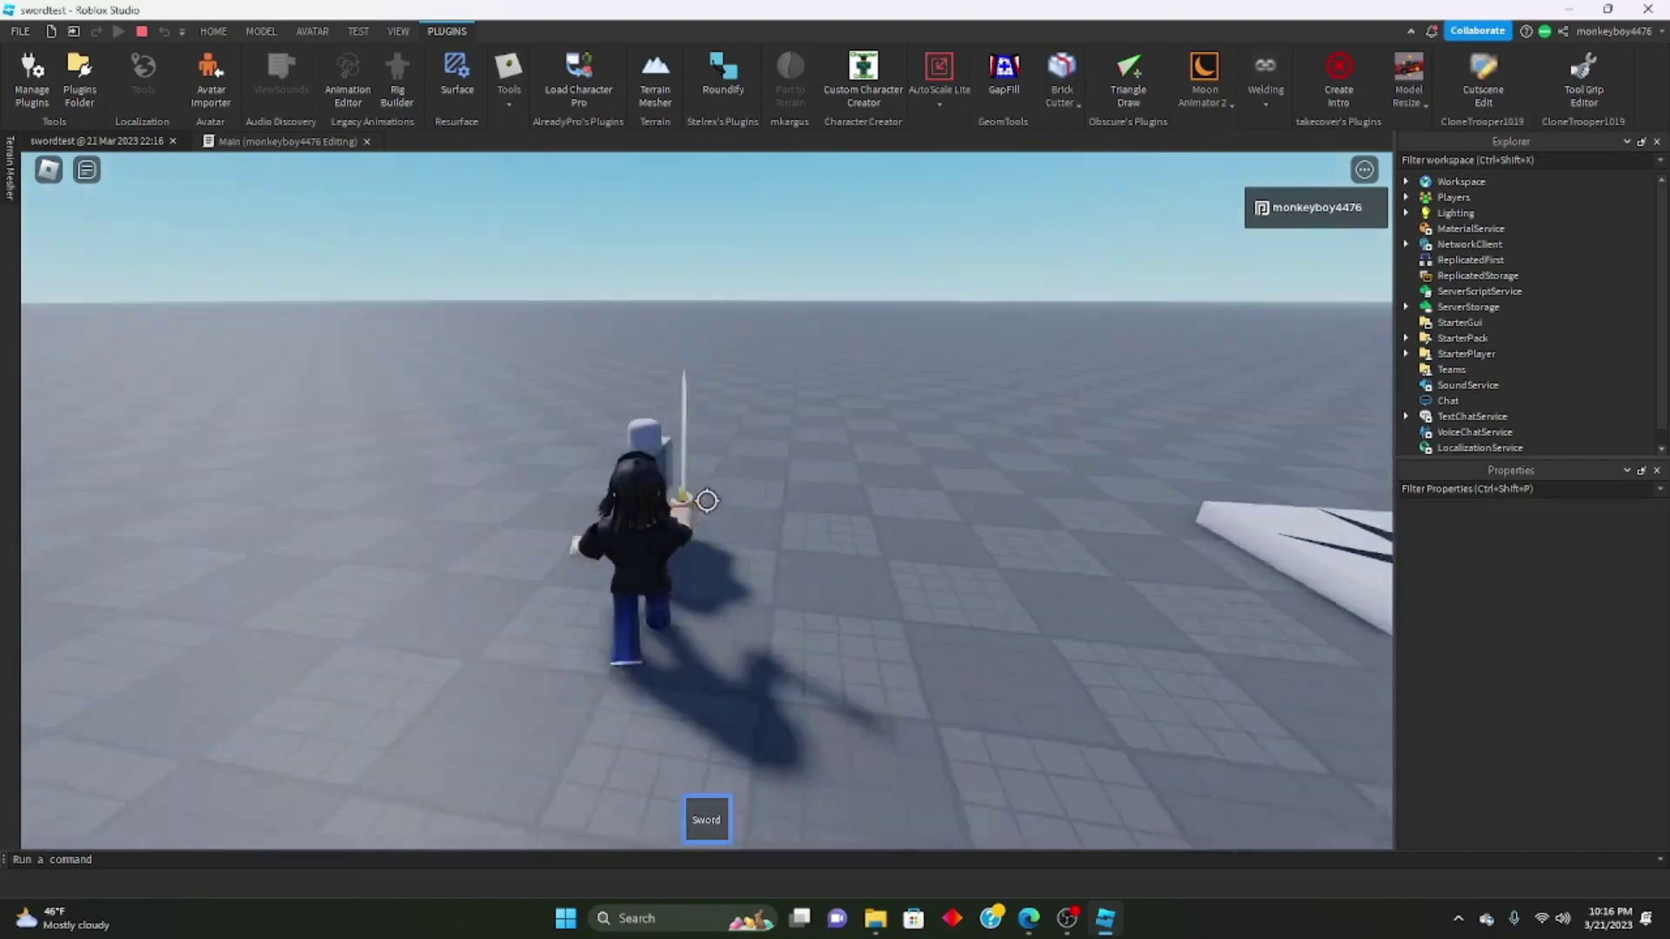
Swing the sword around the dummy with shift lock off and on, and end the test by stopping it and closing the Main script.
key(shift)
click(698, 507)
mouse_move(704, 507)
right_down()
mouse_move(688, 507)
mouse_move(704, 509)
right_up()
click(688, 508)
key(w)
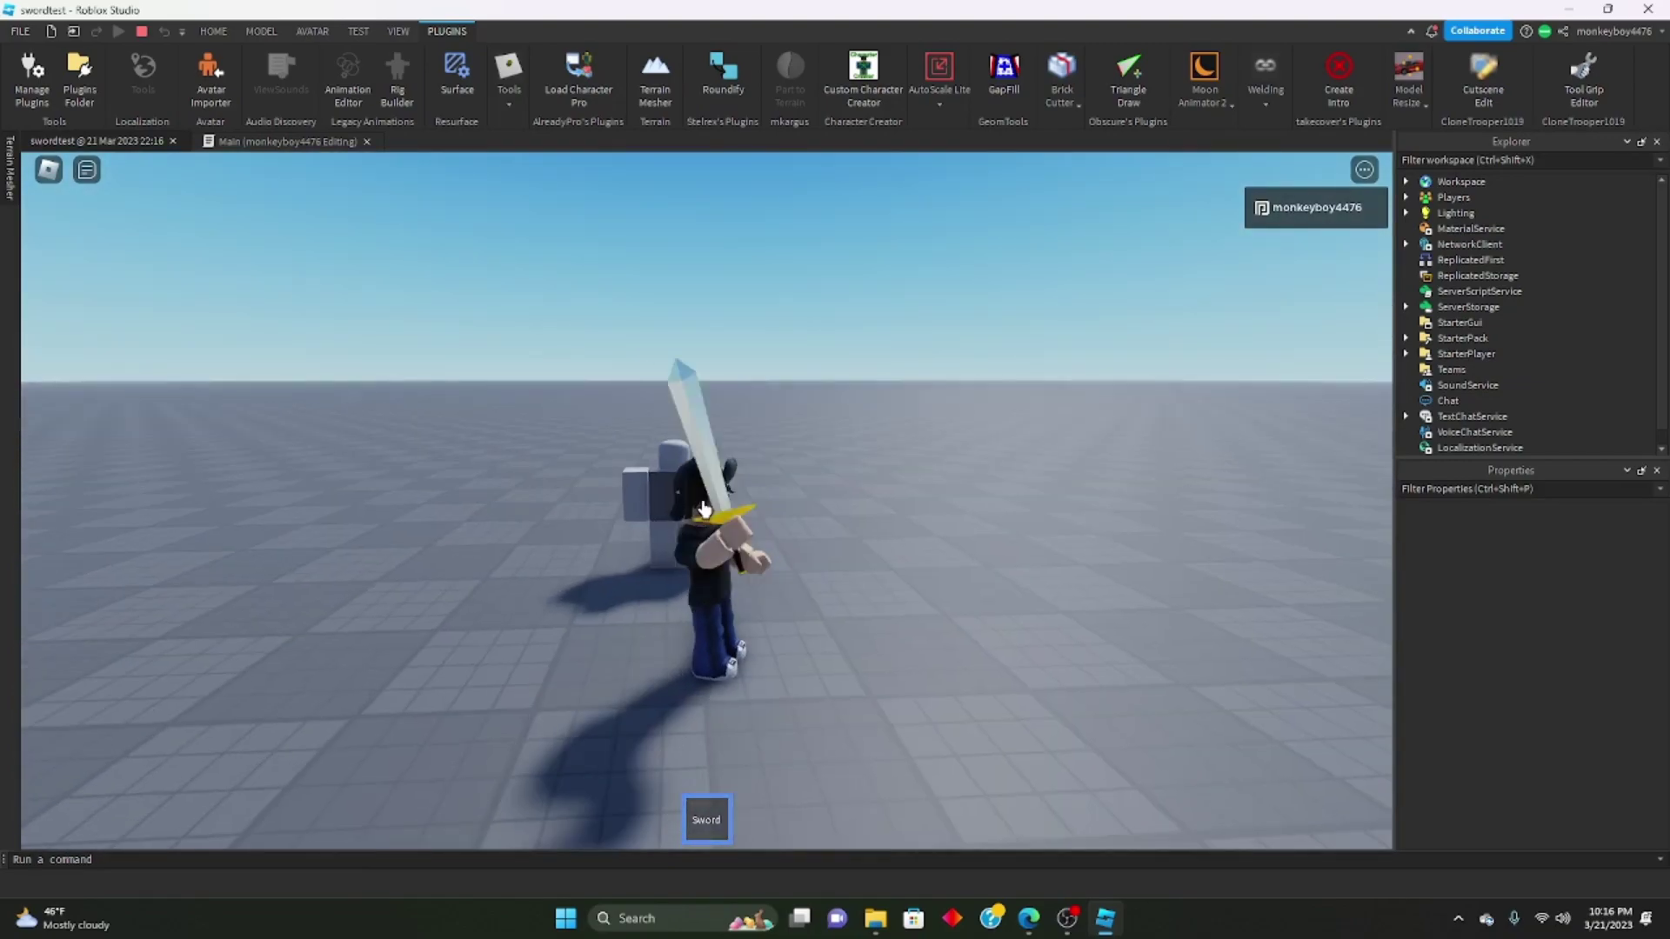
key(shift)
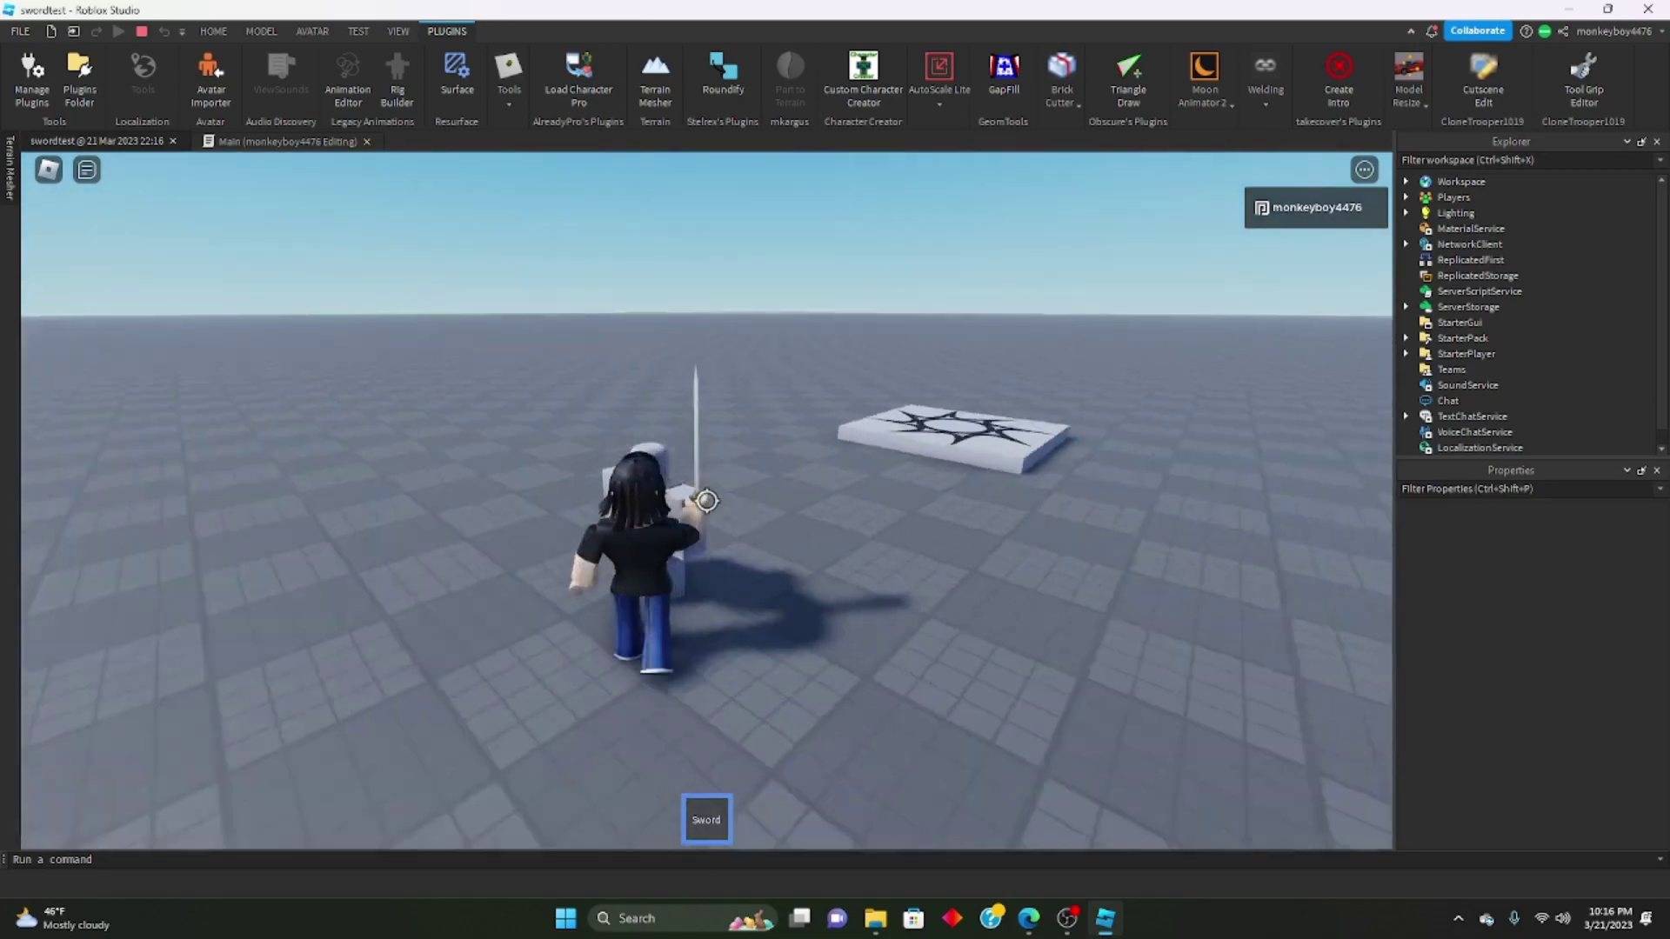
click(706, 501)
key(shift)
key(d)
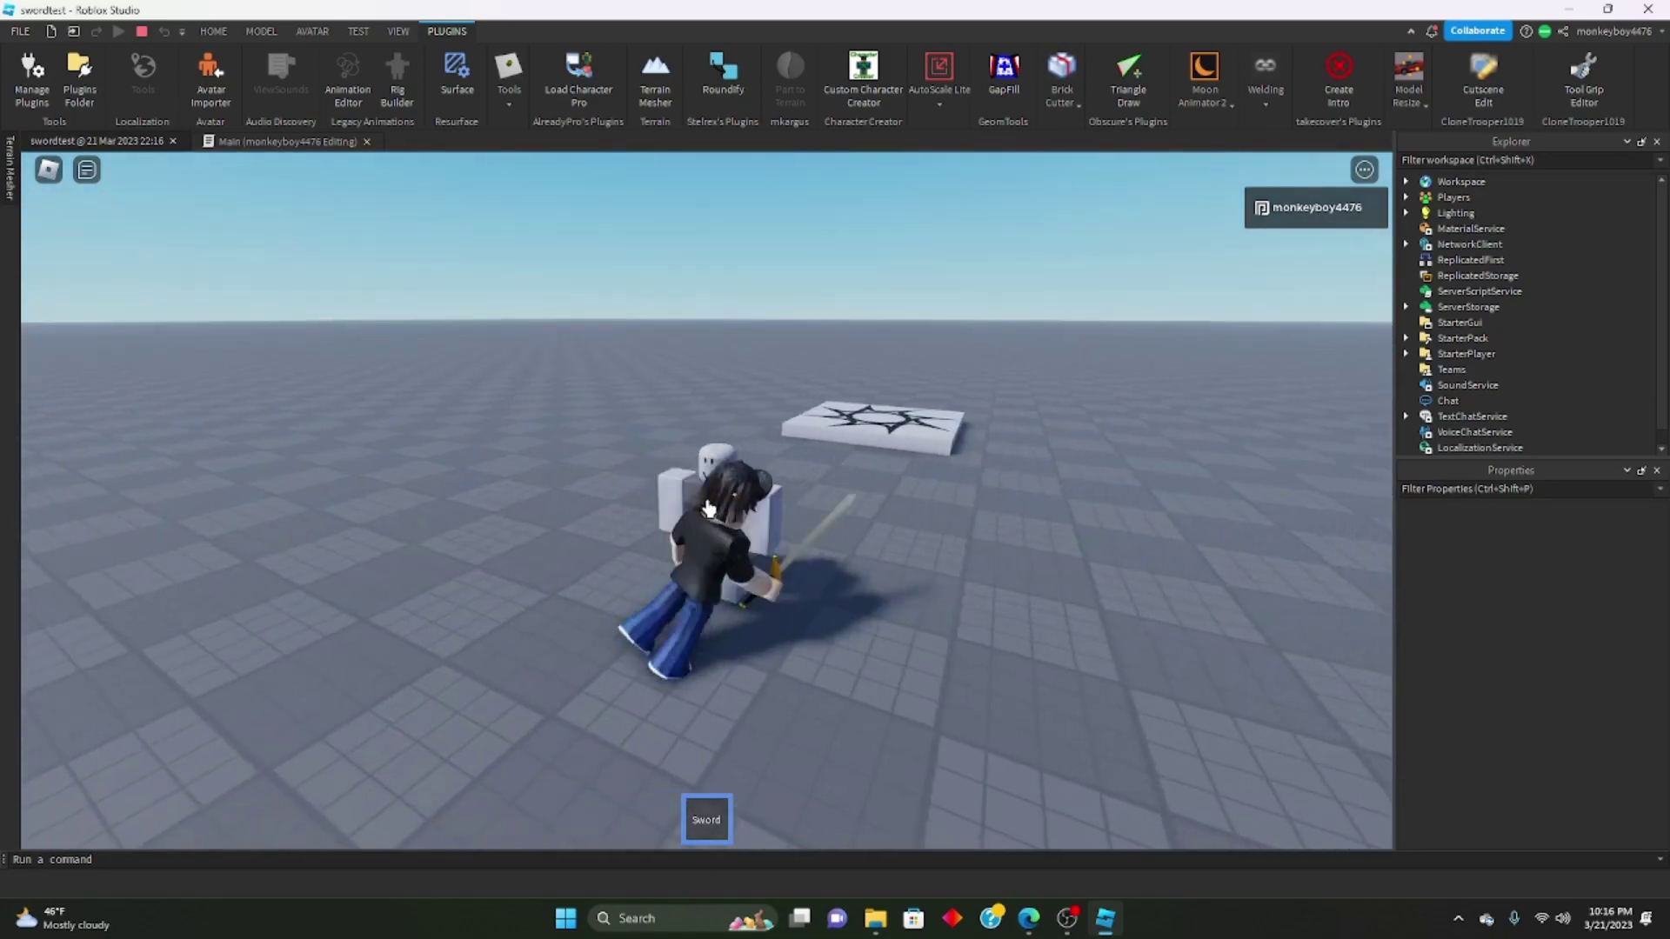
click(142, 32)
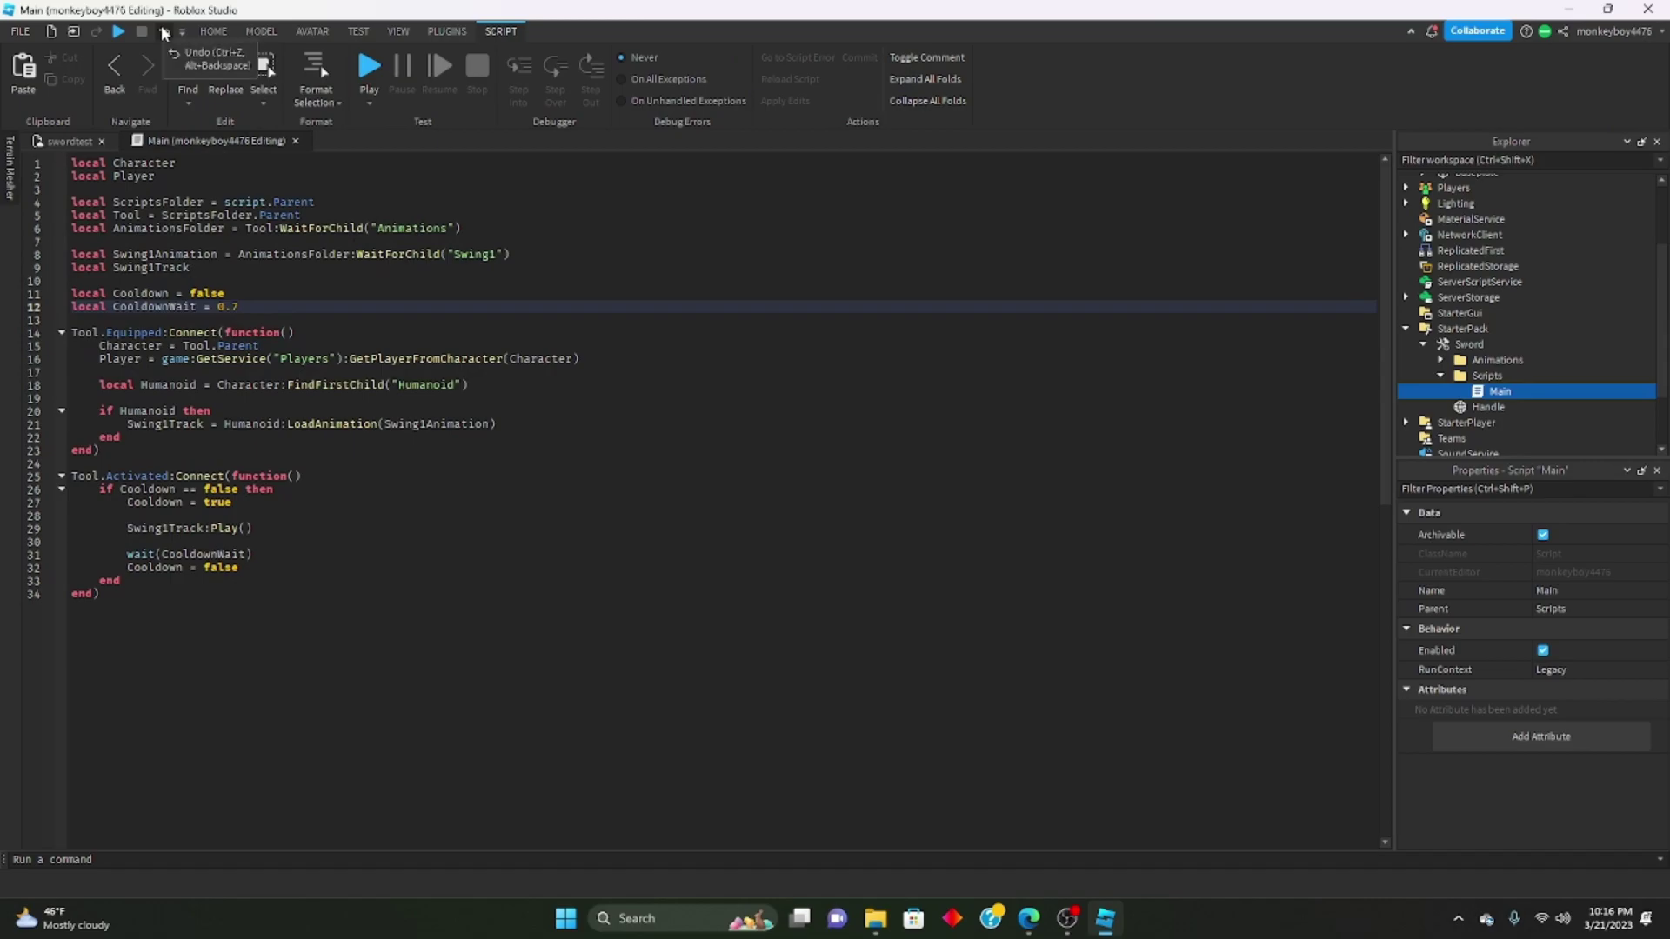
click(295, 141)
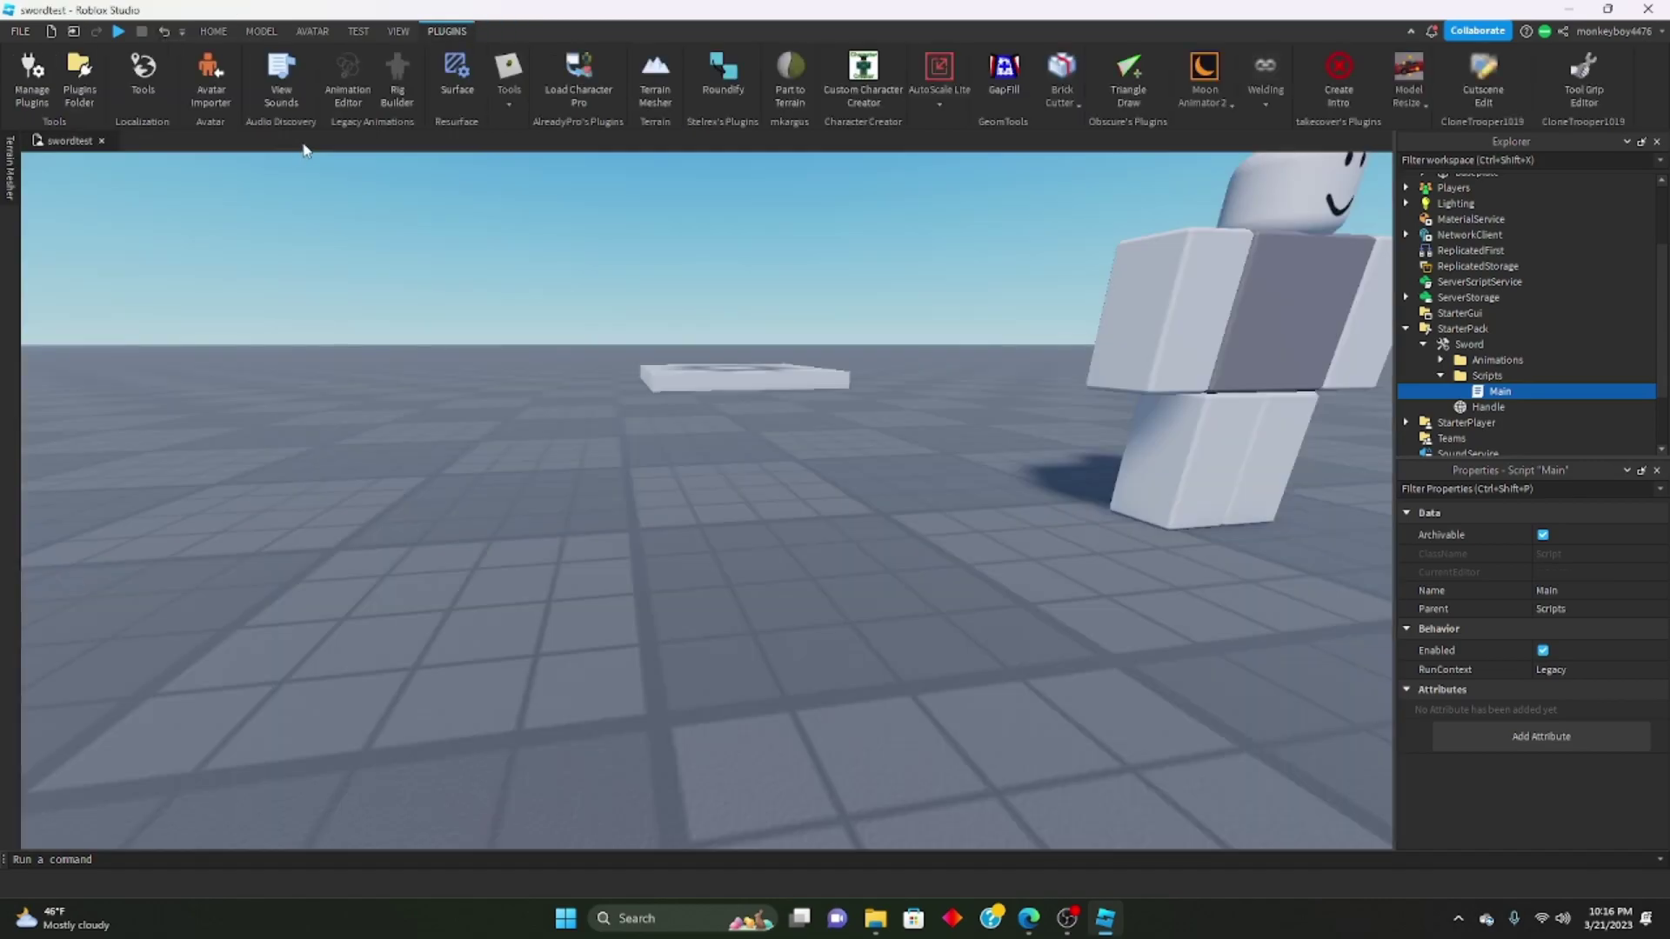